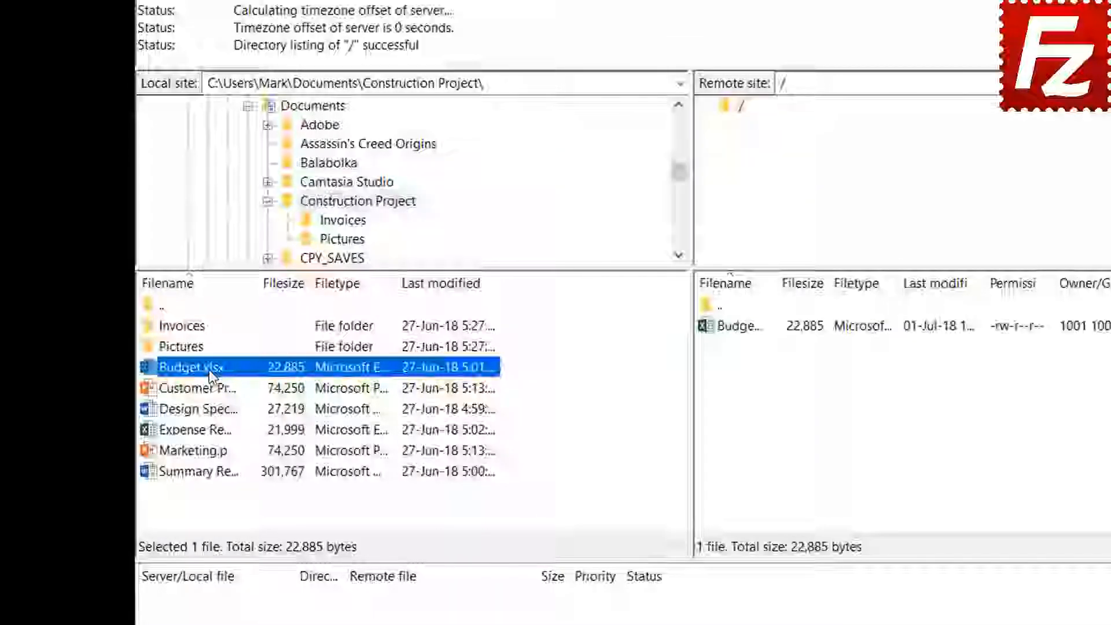
- Upload Customer Presentation, then Design Specs, Expense Report and Marketing together, to the server root
{"action": "right_click", "coordinate": [222, 388]}
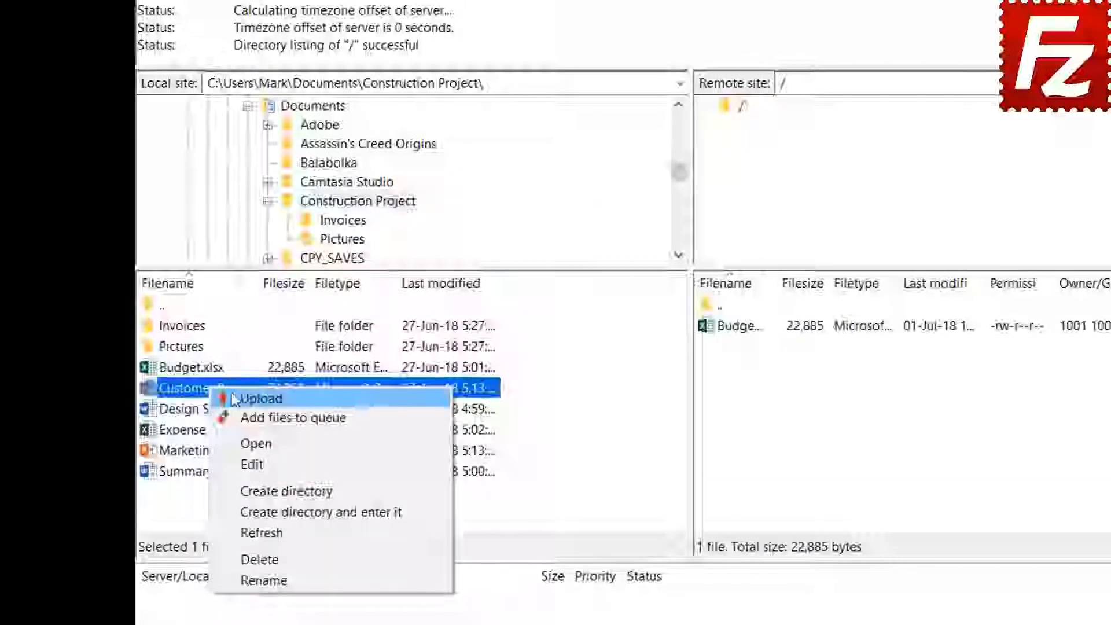
{"action": "left_click", "coordinate": [260, 399]}
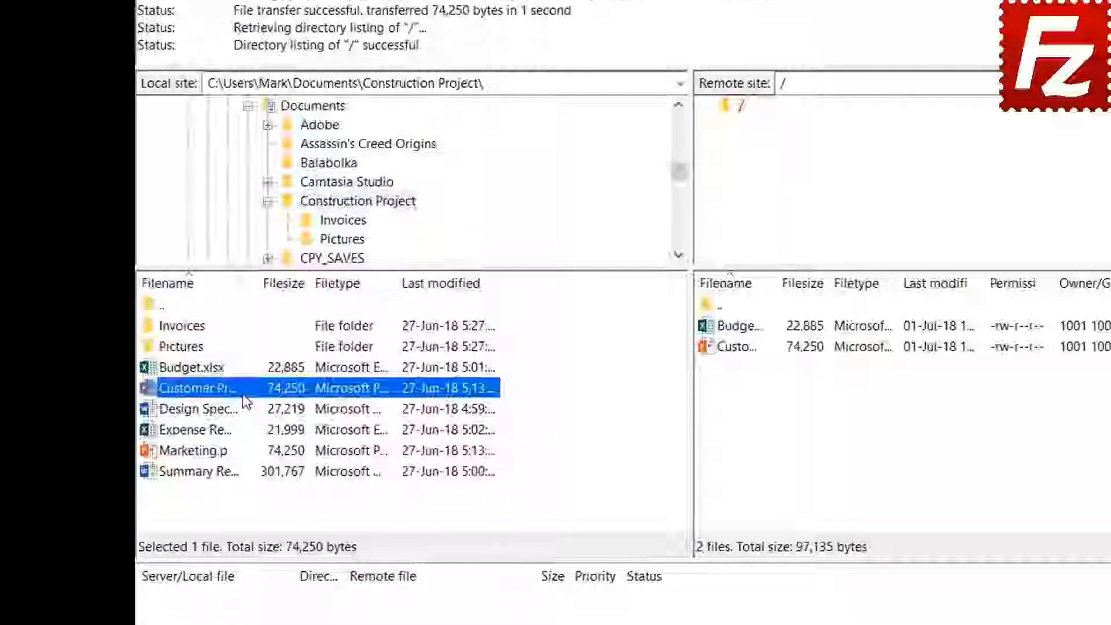
{"action": "left_click", "coordinate": [240, 408]}
{"action": "left_click", "coordinate": [218, 430], "text": "shift"}
{"action": "left_click", "coordinate": [215, 450], "text": "shift"}
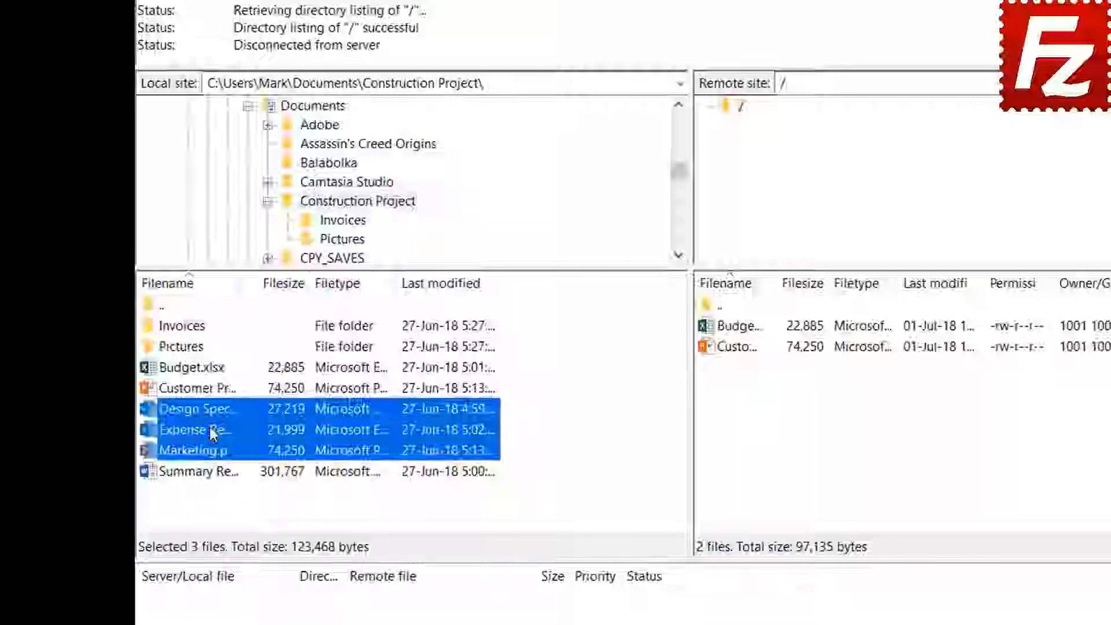
{"action": "right_click", "coordinate": [217, 434]}
{"action": "left_click", "coordinate": [238, 437]}
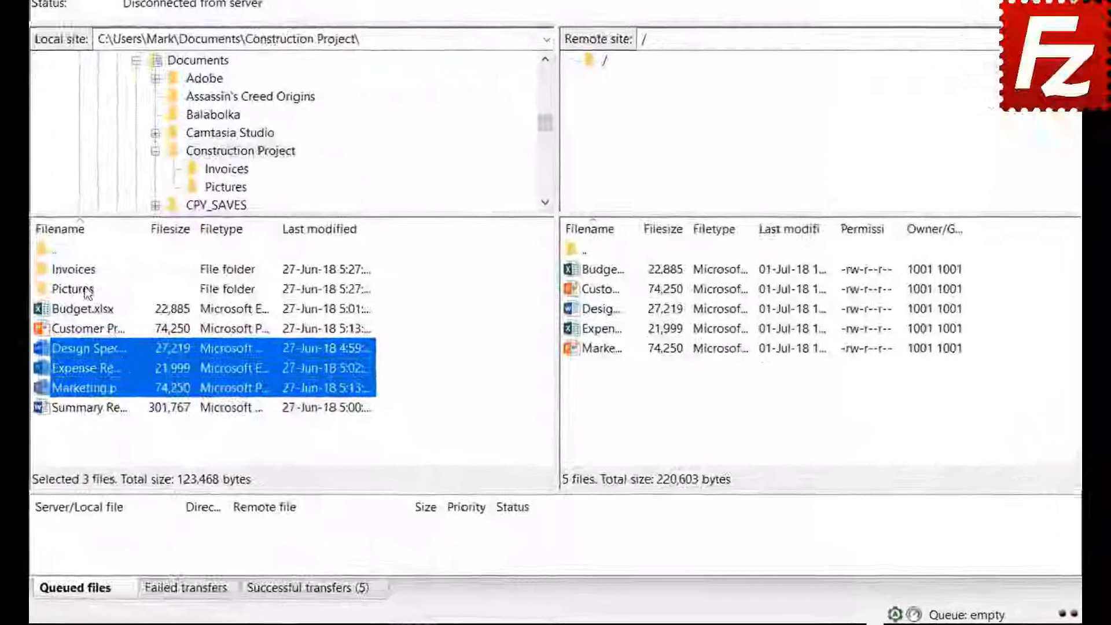
- Queue the Invoices and Pictures folders and Summary Report, then process the queue to upload them
{"action": "right_click", "coordinate": [83, 274]}
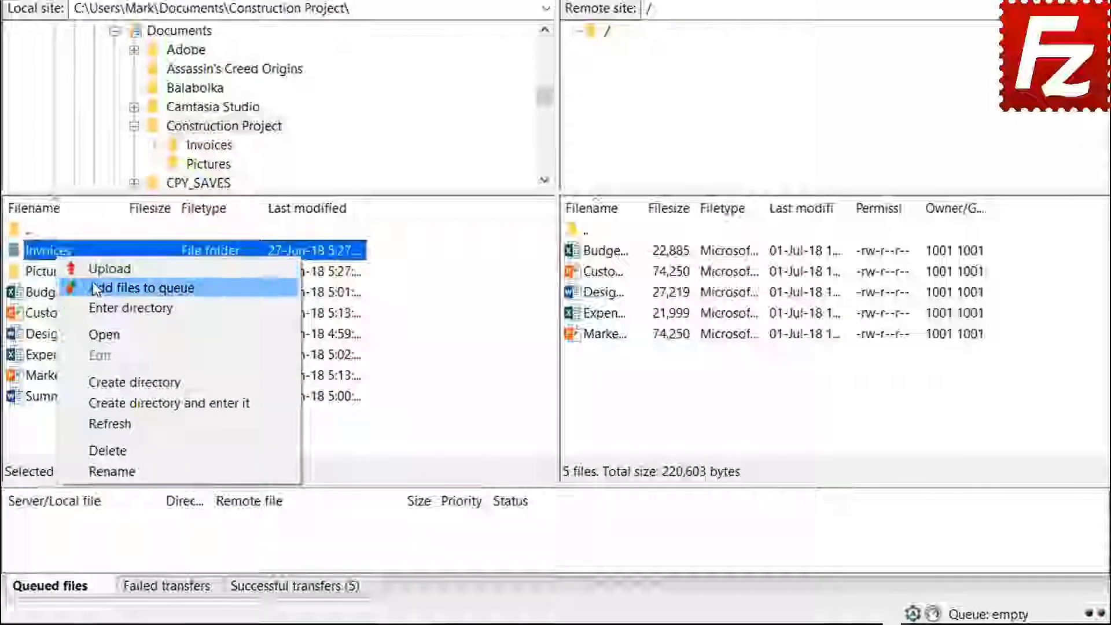
{"action": "left_click", "coordinate": [94, 287]}
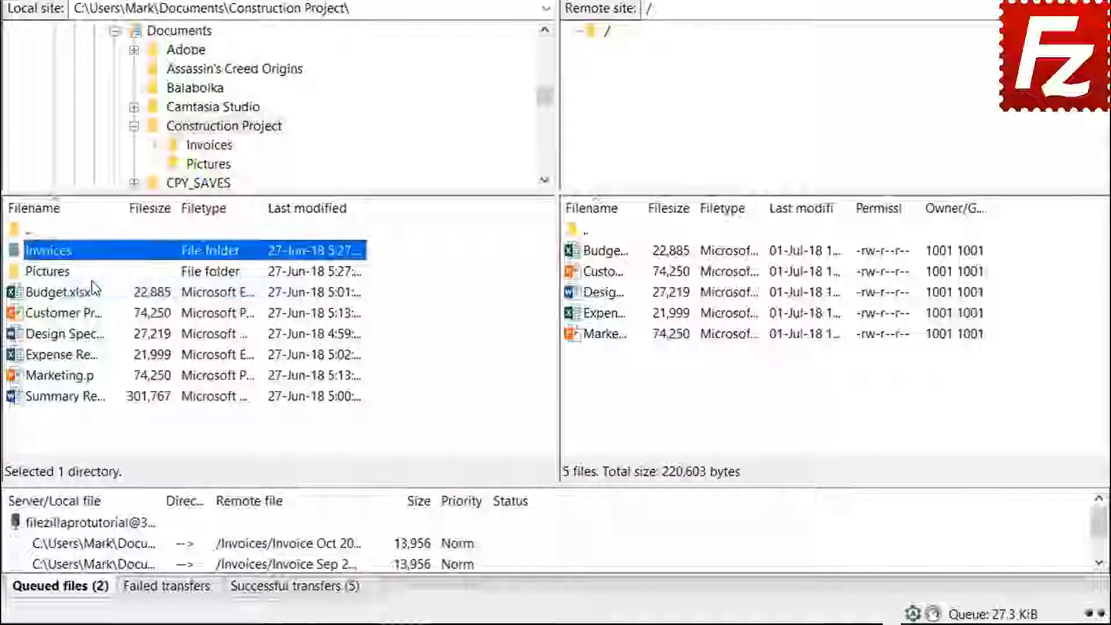
{"action": "right_click", "coordinate": [66, 277]}
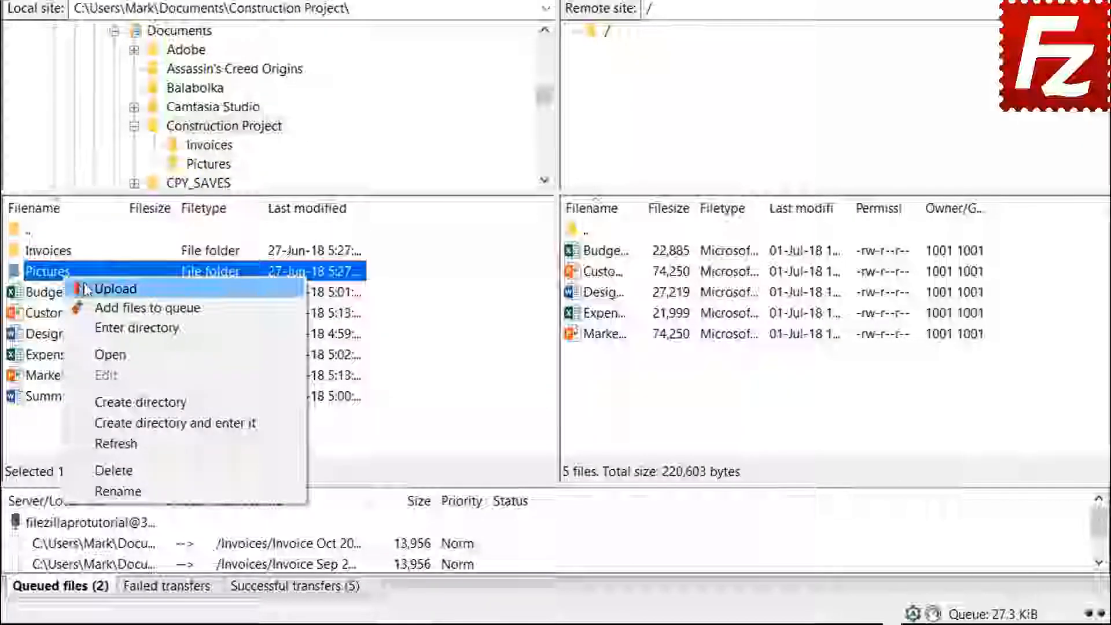
{"action": "left_click", "coordinate": [100, 308]}
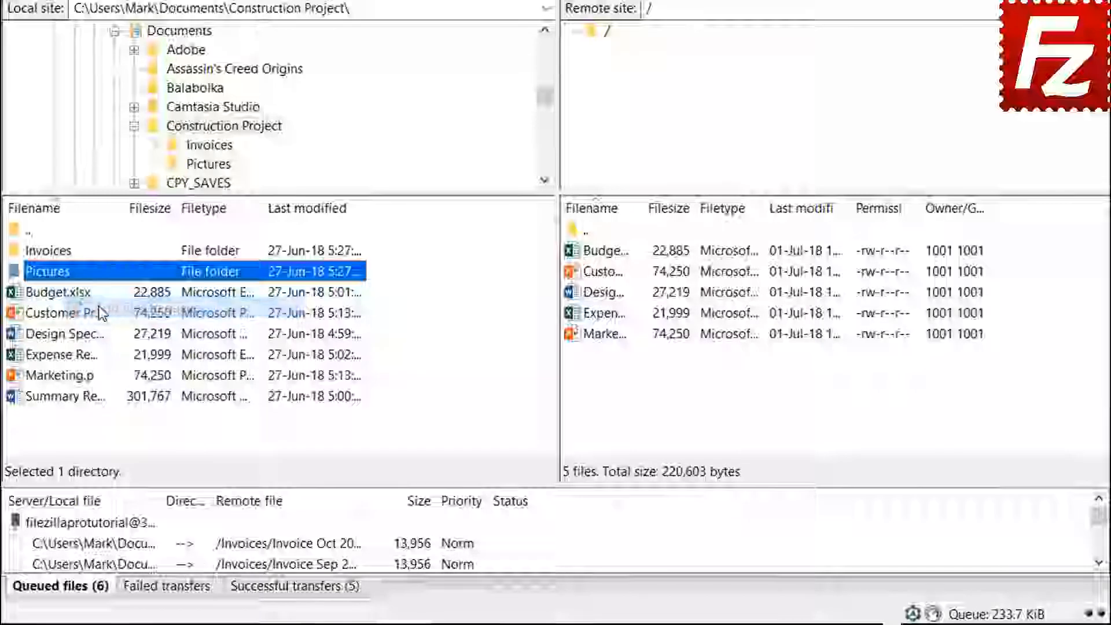
{"action": "right_click", "coordinate": [87, 398]}
{"action": "left_click", "coordinate": [121, 432]}
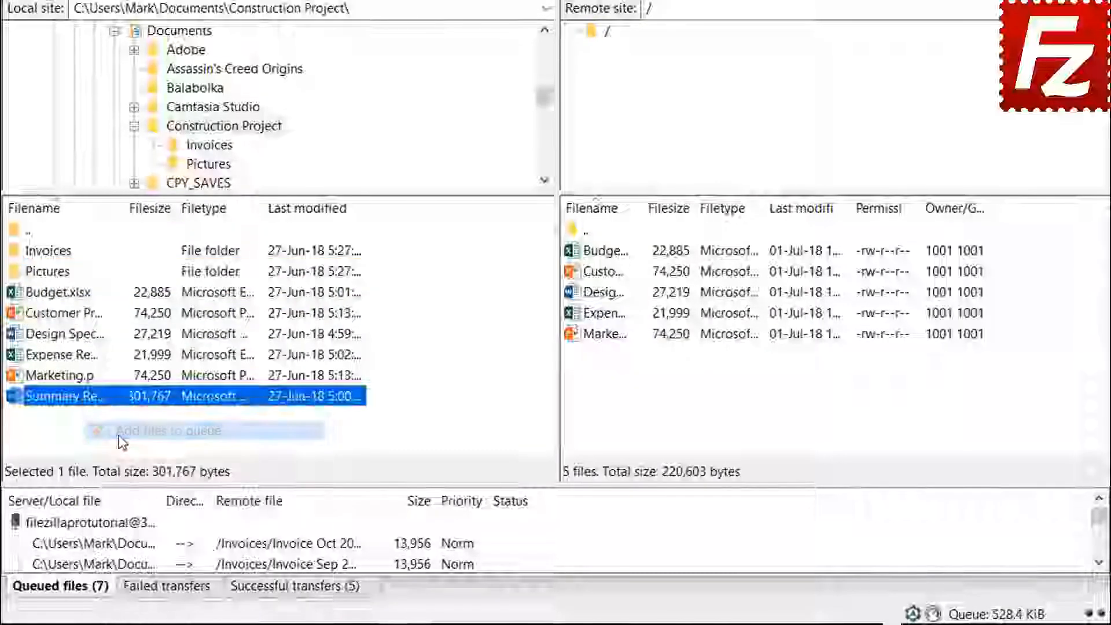
{"action": "right_click", "coordinate": [116, 523]}
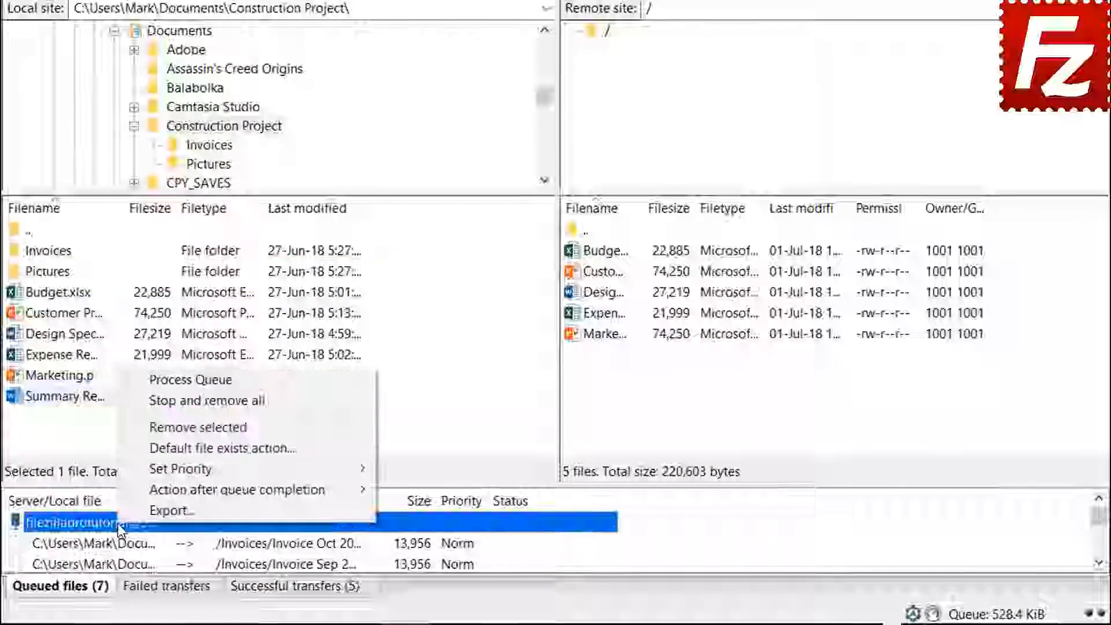
{"action": "left_click", "coordinate": [155, 379]}
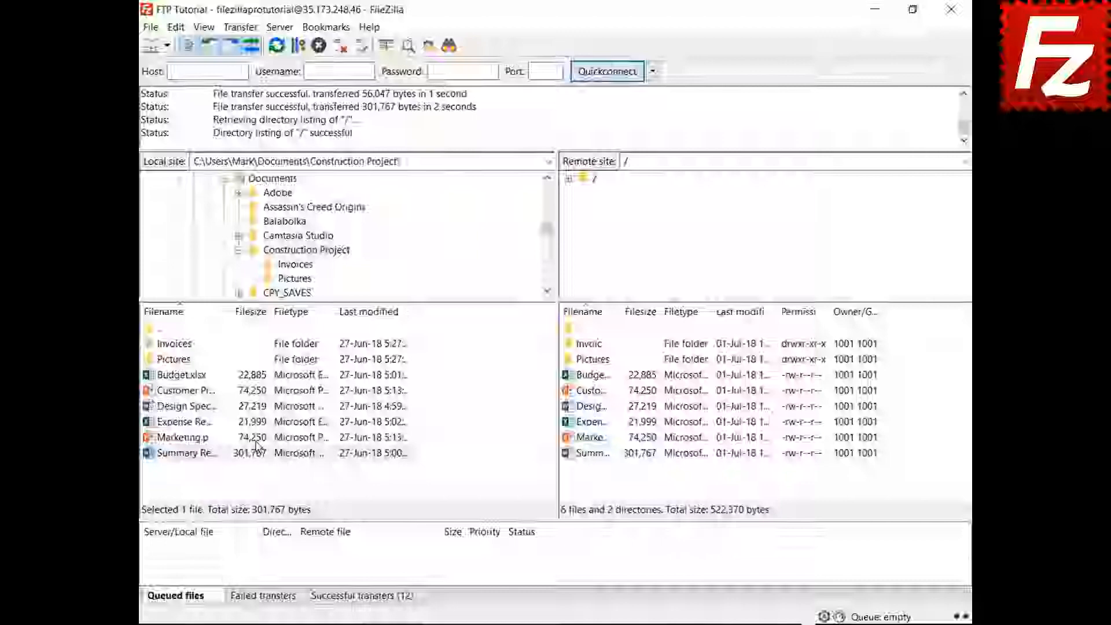
- Create a new local folder named Backup inside Documents and move into it
{"action": "left_click", "coordinate": [238, 250]}
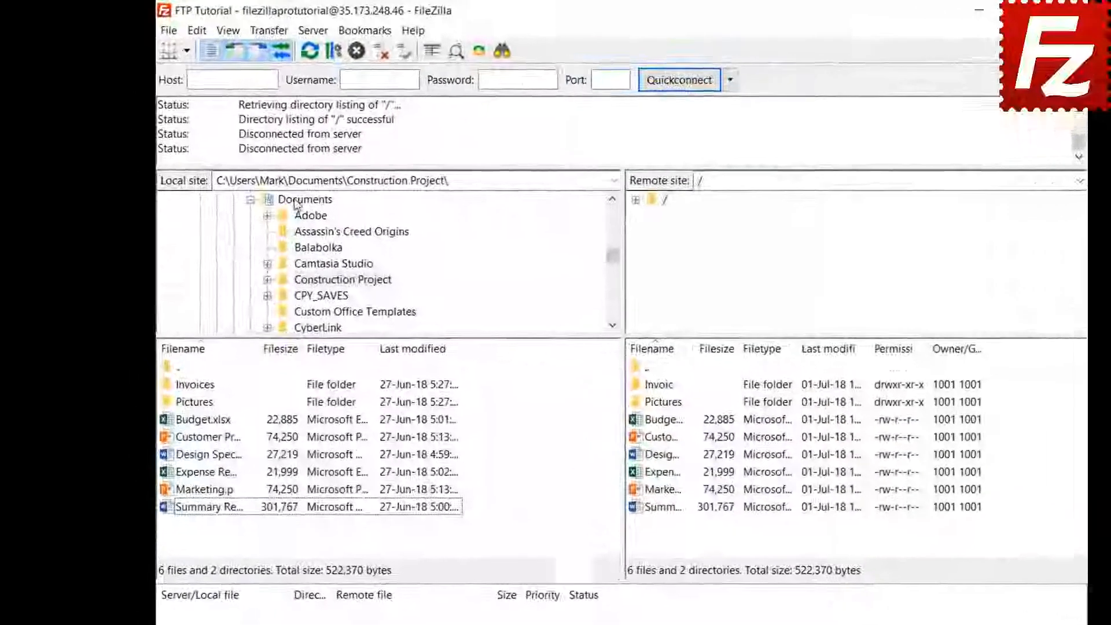
{"action": "left_click", "coordinate": [267, 179]}
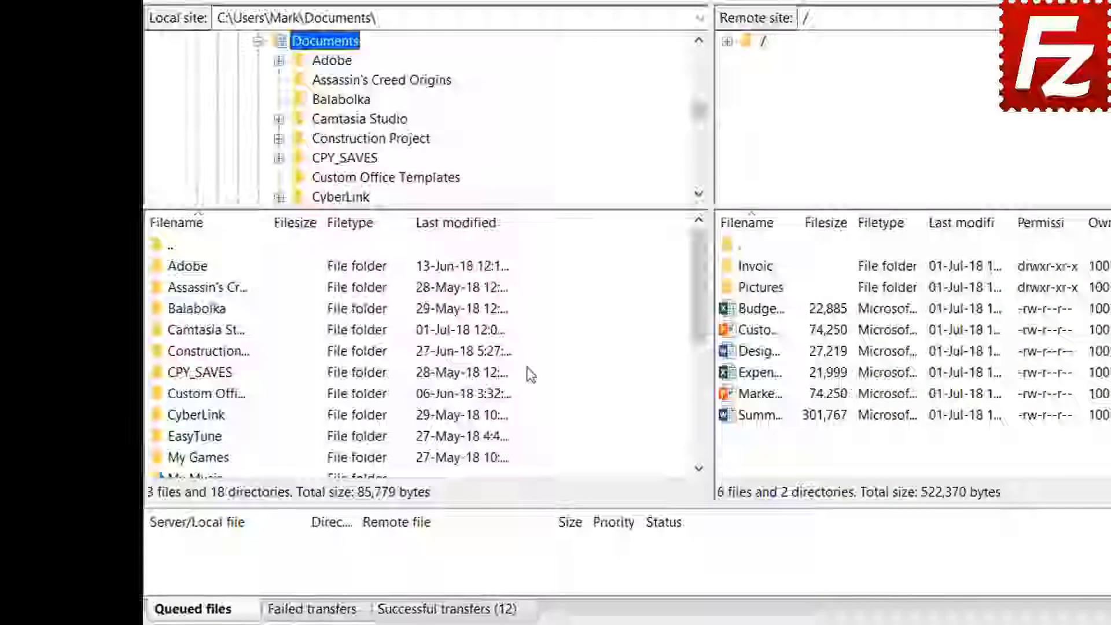
{"action": "right_click", "coordinate": [550, 423]}
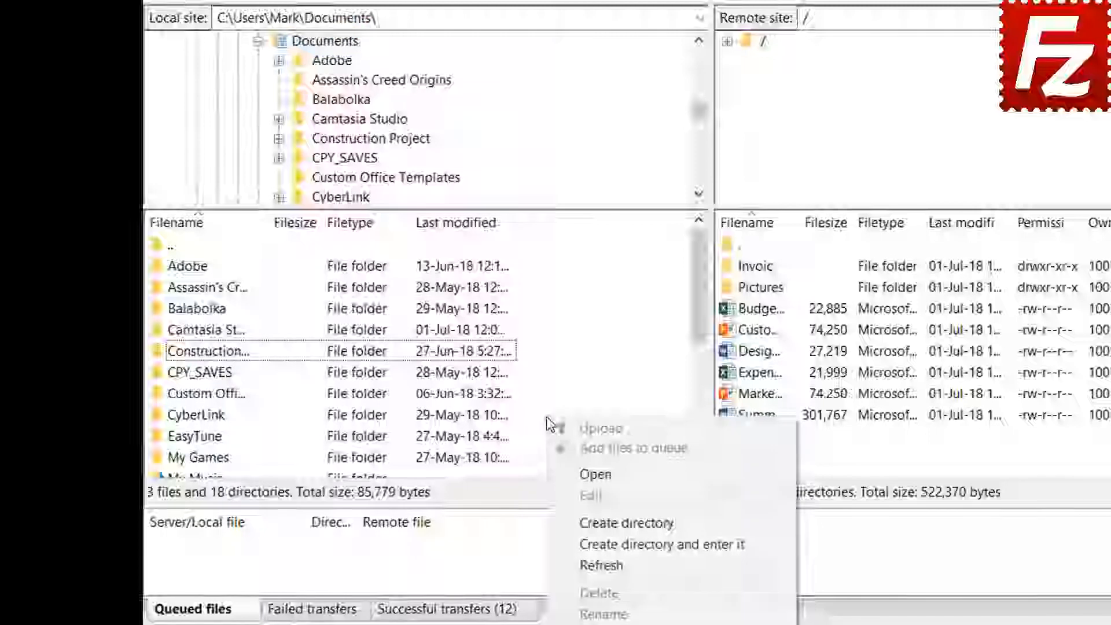
{"action": "left_click", "coordinate": [606, 545]}
{"action": "type", "text": "Back"}
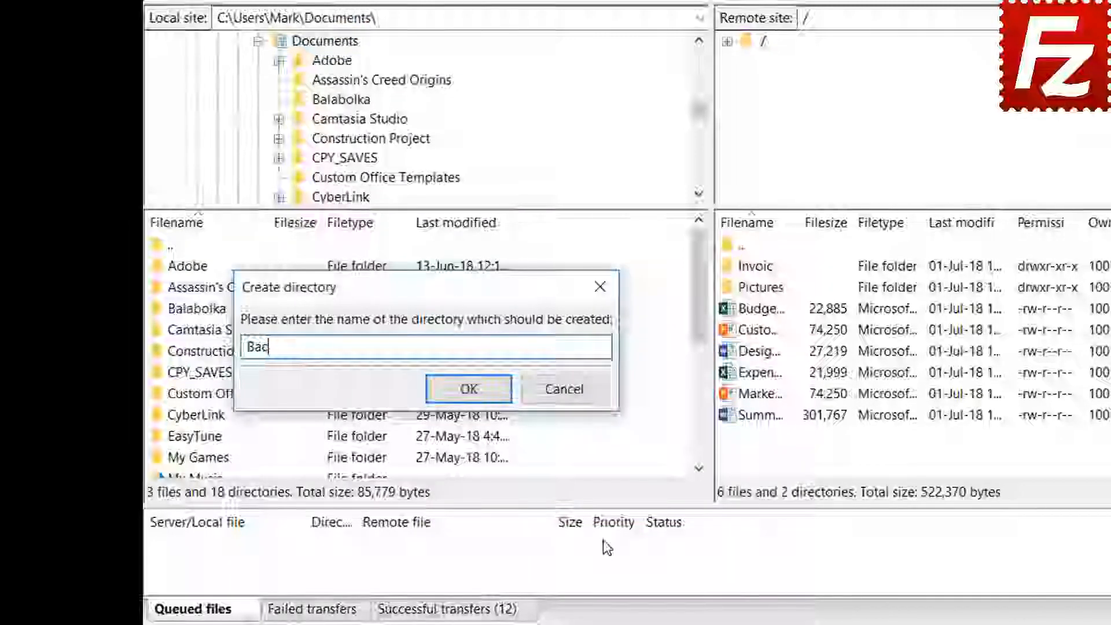
{"action": "type", "text": "up"}
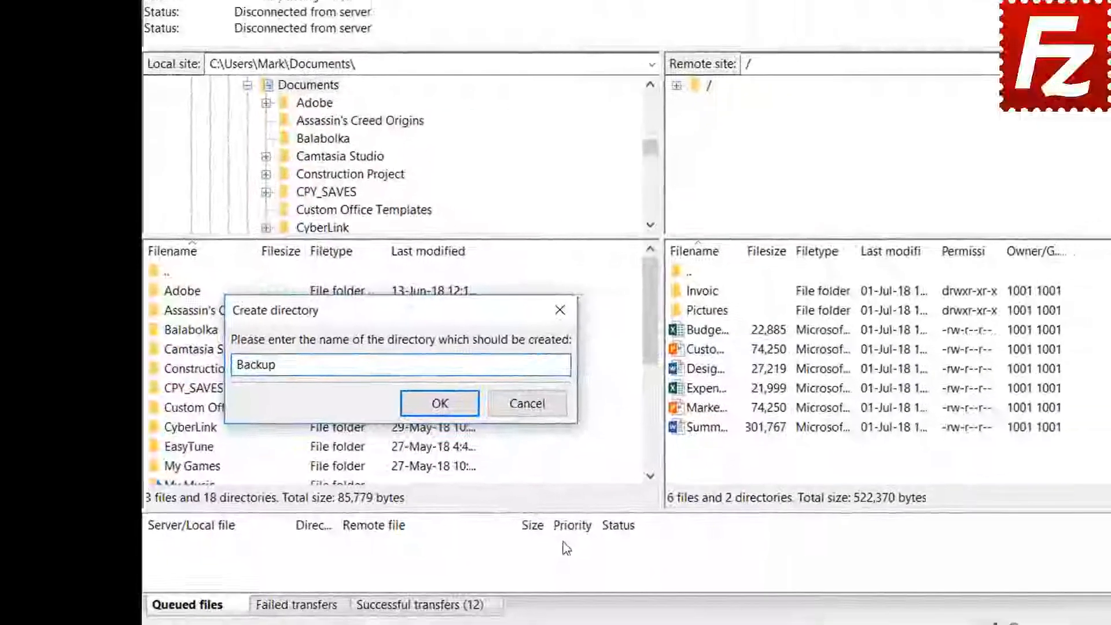
{"action": "key", "text": "Return"}
{"action": "left_click", "coordinate": [601, 374]}
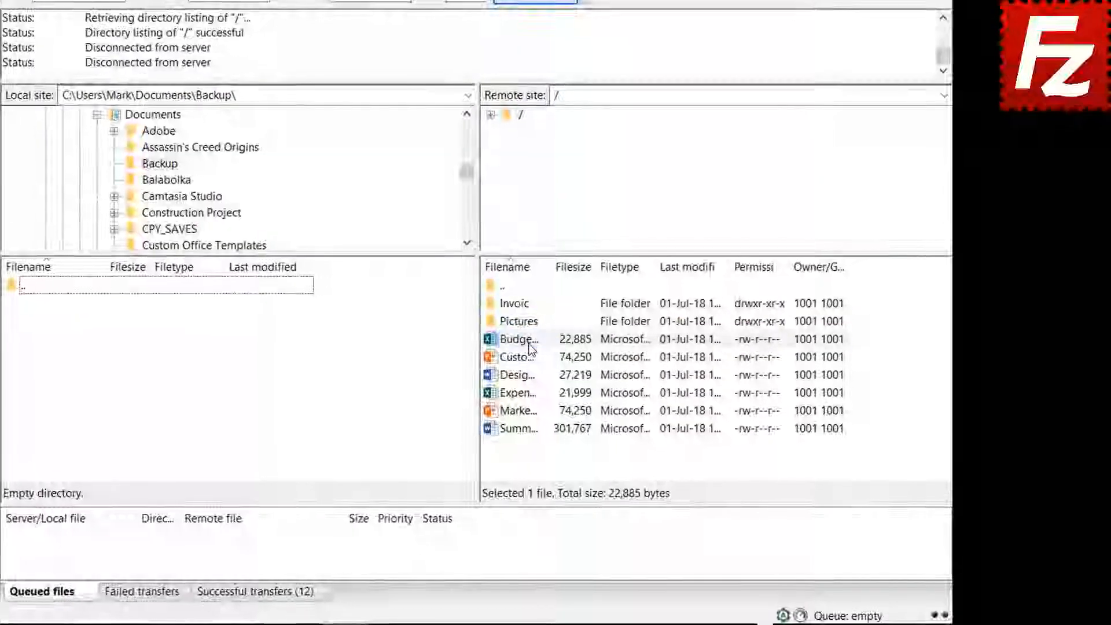
- Download Budget.xlsx, Customer Presentation, Design Specs, Expense Report and Marketing into Backup
{"action": "double_click", "coordinate": [528, 344]}
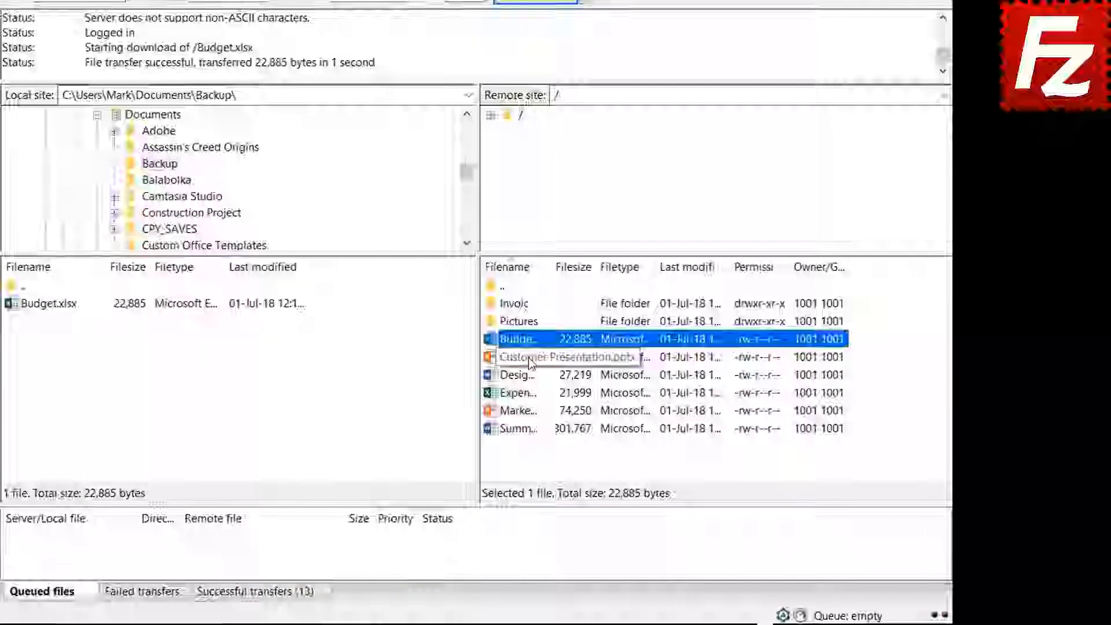
{"action": "left_click", "coordinate": [528, 357]}
{"action": "left_click", "coordinate": [526, 376], "text": "shift"}
{"action": "left_click", "coordinate": [527, 393], "text": "shift"}
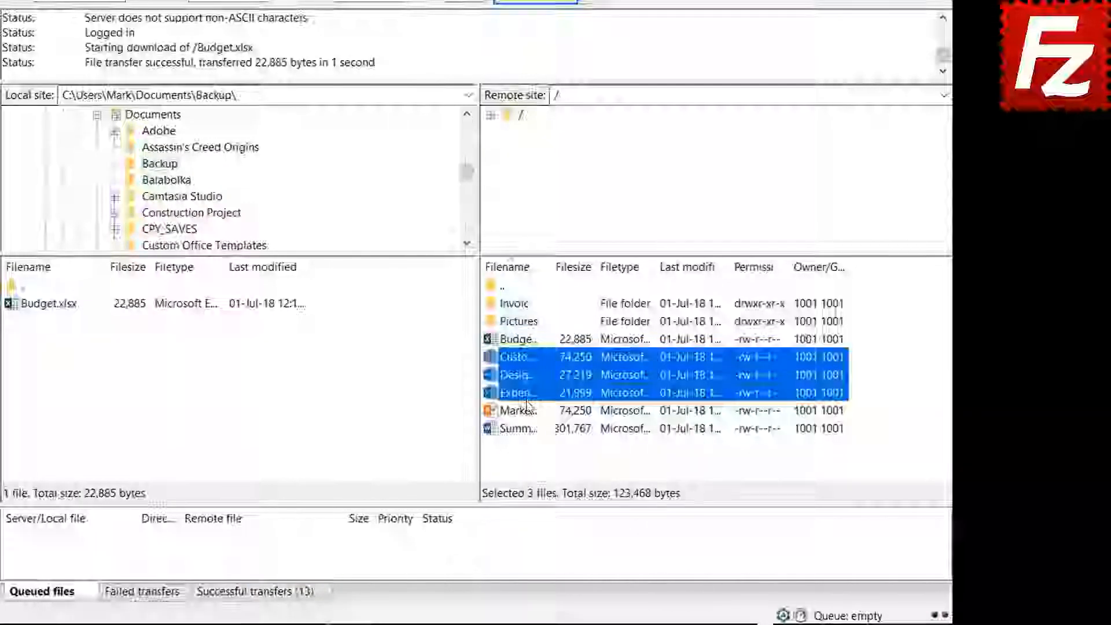
{"action": "left_click", "coordinate": [526, 405], "text": "shift"}
{"action": "right_click", "coordinate": [525, 406]}
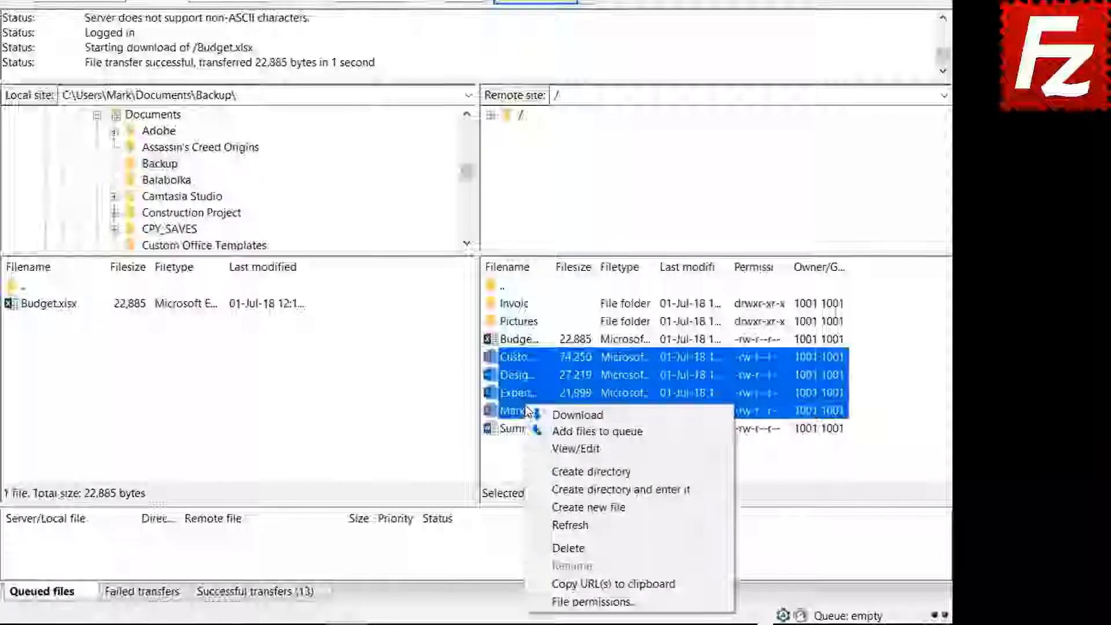
{"action": "left_click", "coordinate": [559, 413]}
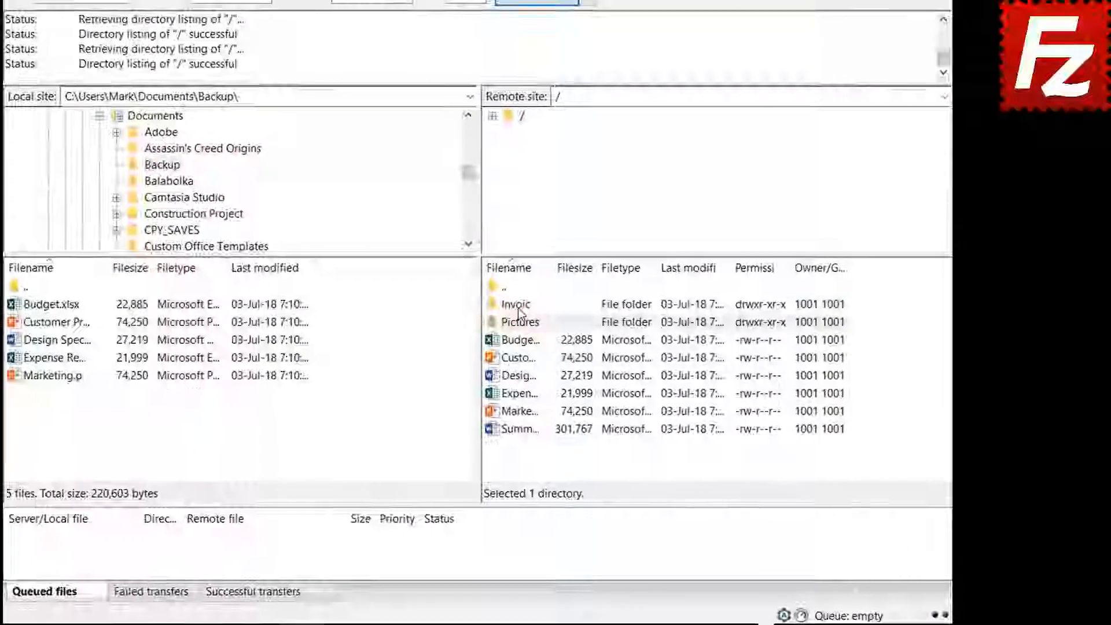
- Queue the remote Invoices and Pictures folders and Summary Report, then process the download queue
{"action": "right_click", "coordinate": [519, 313]}
{"action": "left_click", "coordinate": [526, 334]}
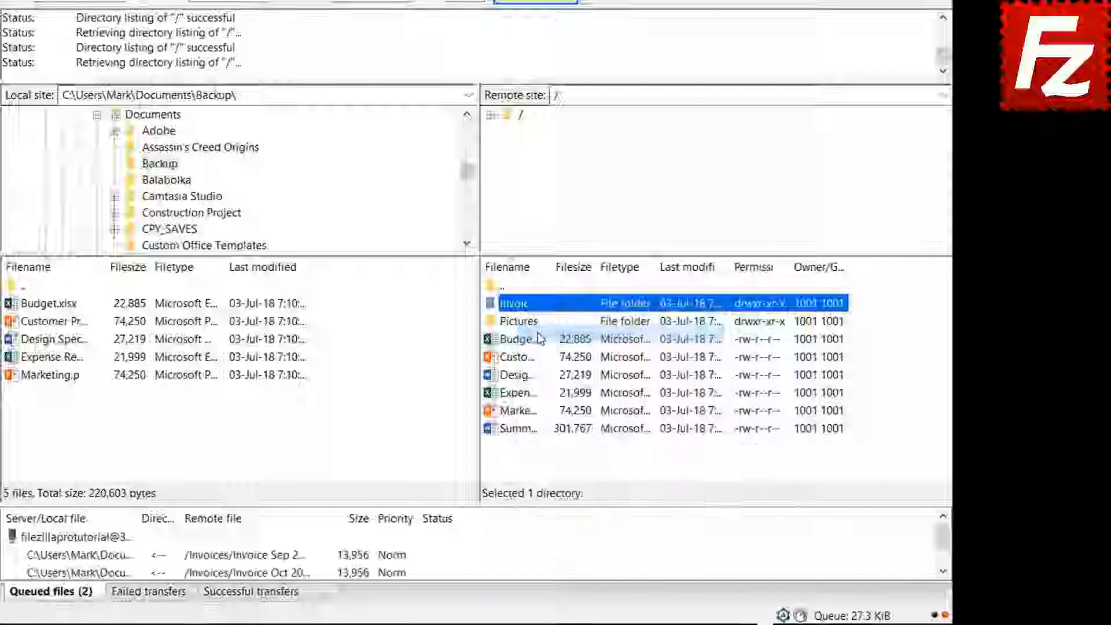
{"action": "right_click", "coordinate": [521, 323]}
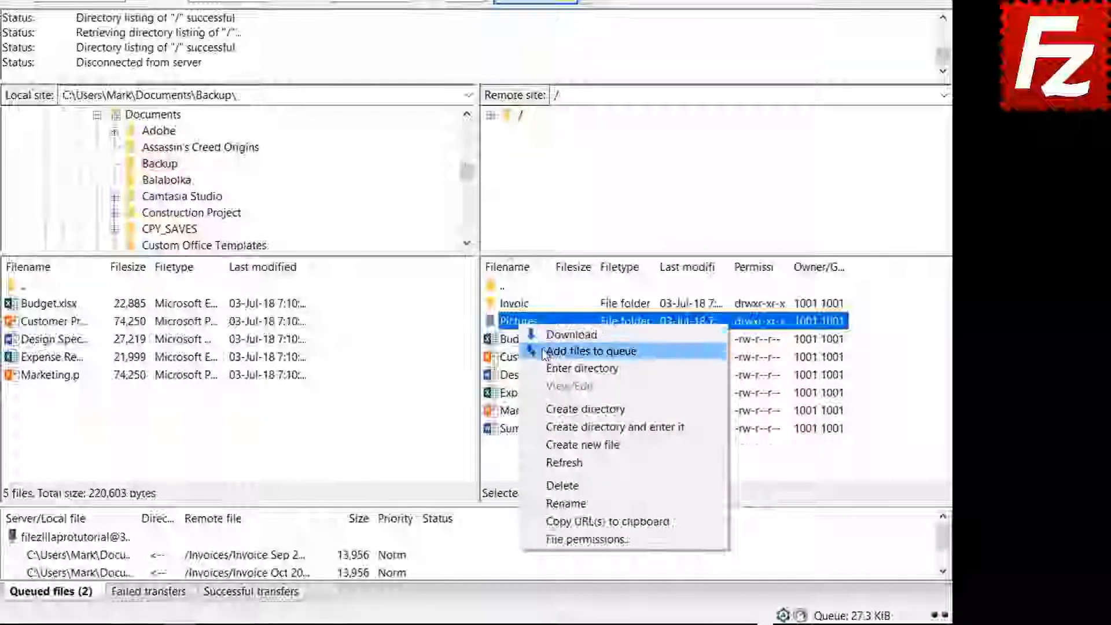
{"action": "left_click", "coordinate": [541, 350]}
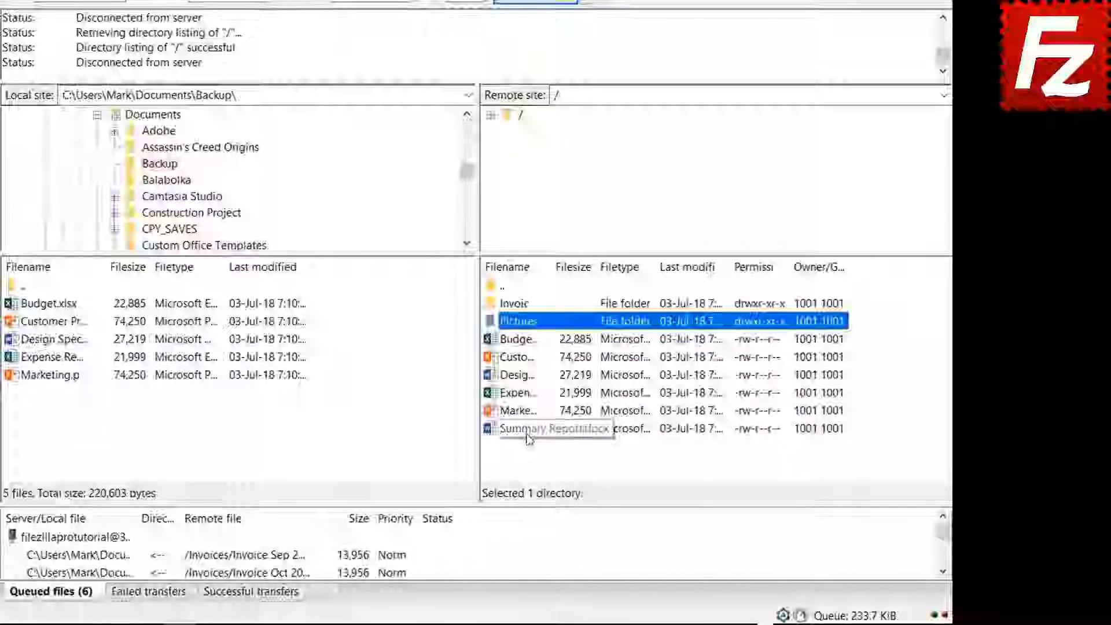
{"action": "right_click", "coordinate": [524, 429]}
{"action": "left_click", "coordinate": [561, 254]}
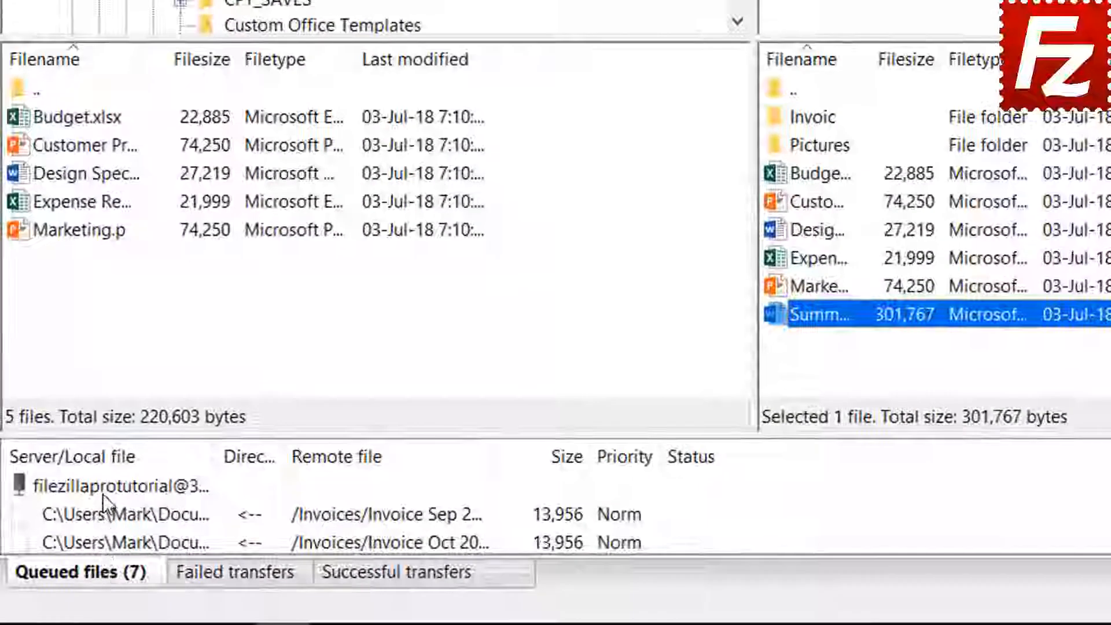
{"action": "right_click", "coordinate": [103, 489]}
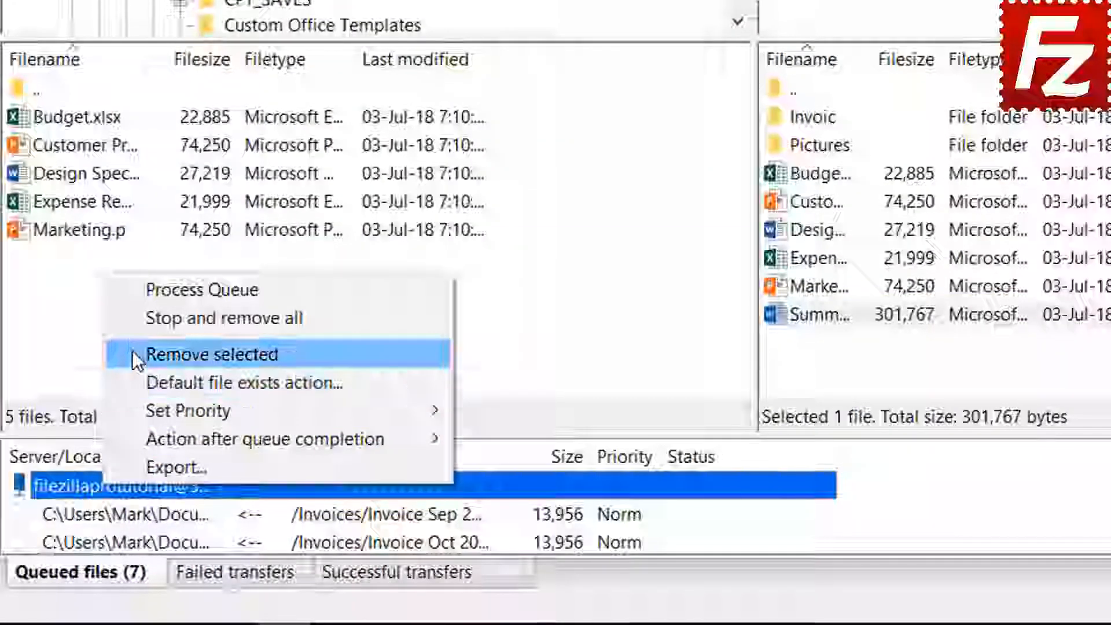
{"action": "left_click", "coordinate": [159, 290]}
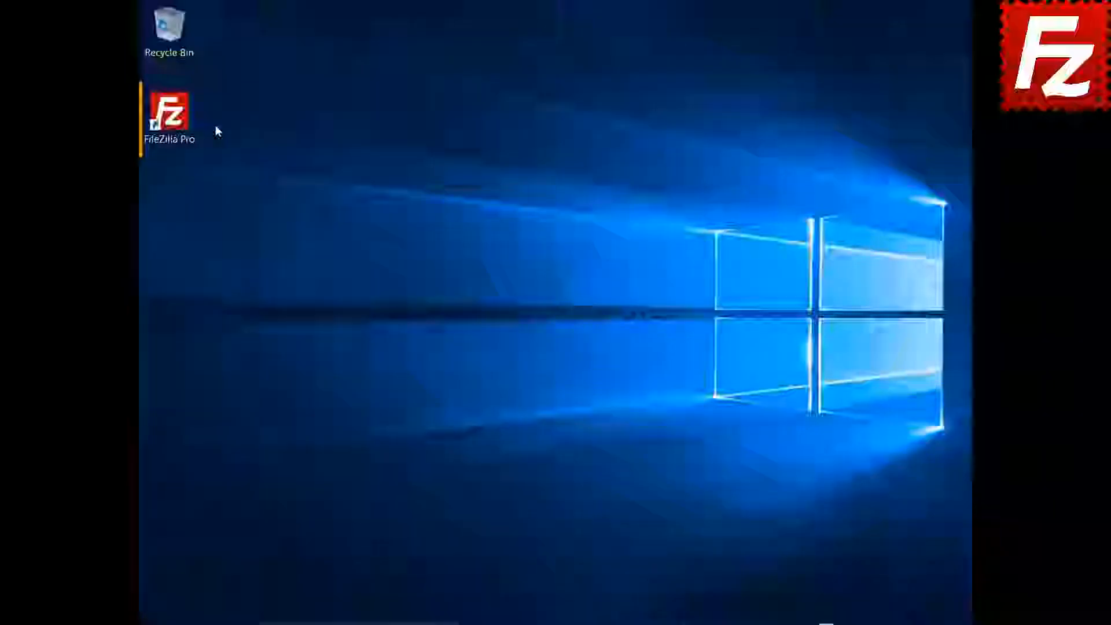
{"action": "left_click", "coordinate": [174, 119]}
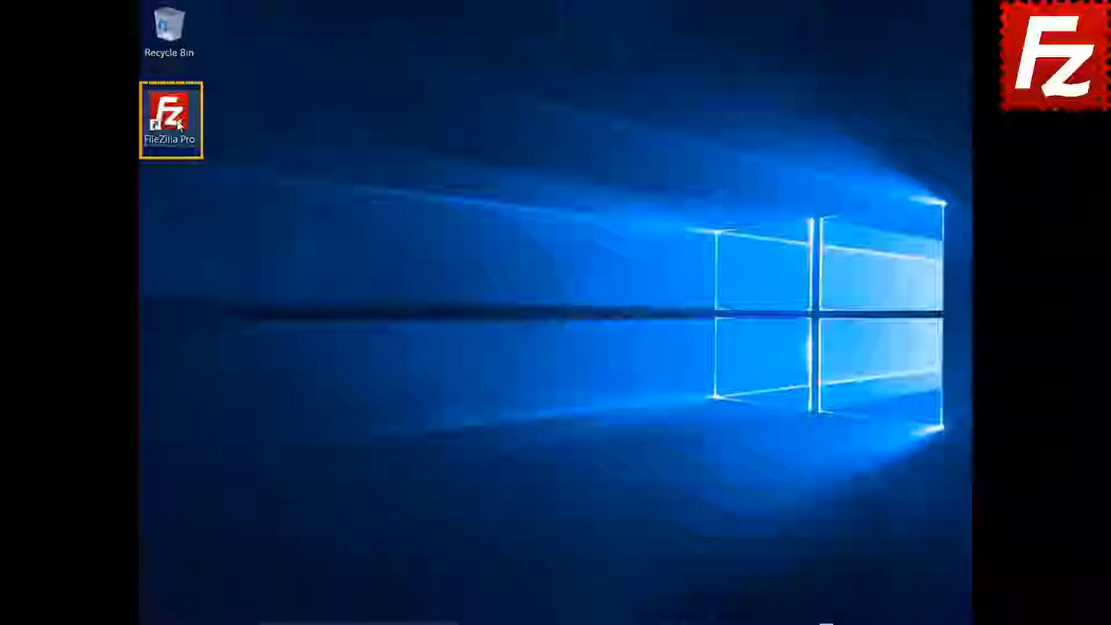
{"action": "double_click", "coordinate": [179, 125]}
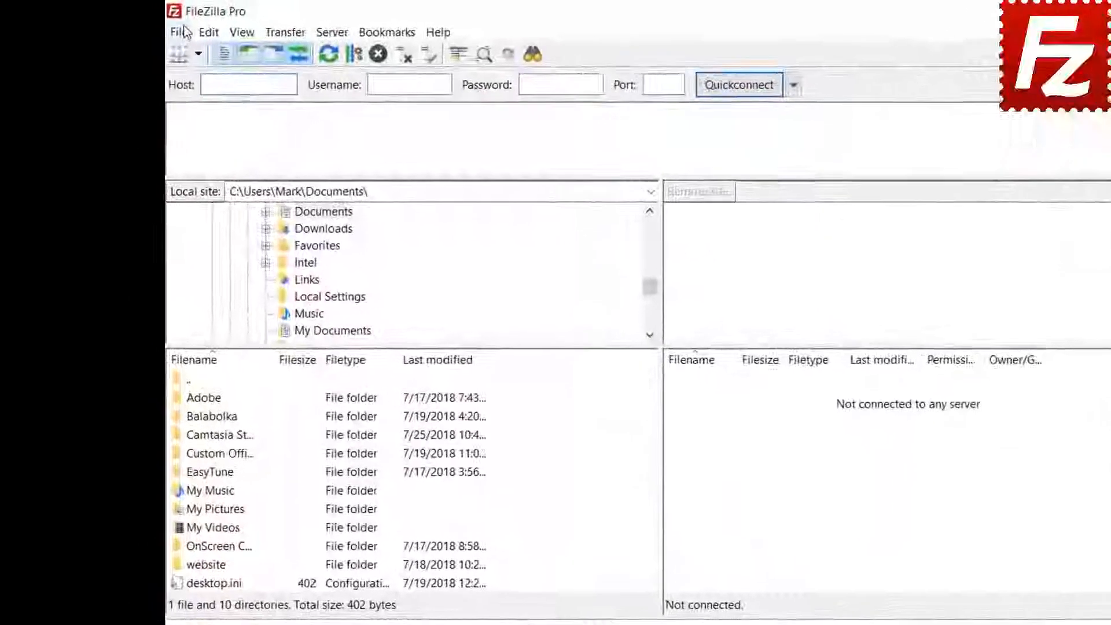
{"action": "left_click", "coordinate": [184, 32]}
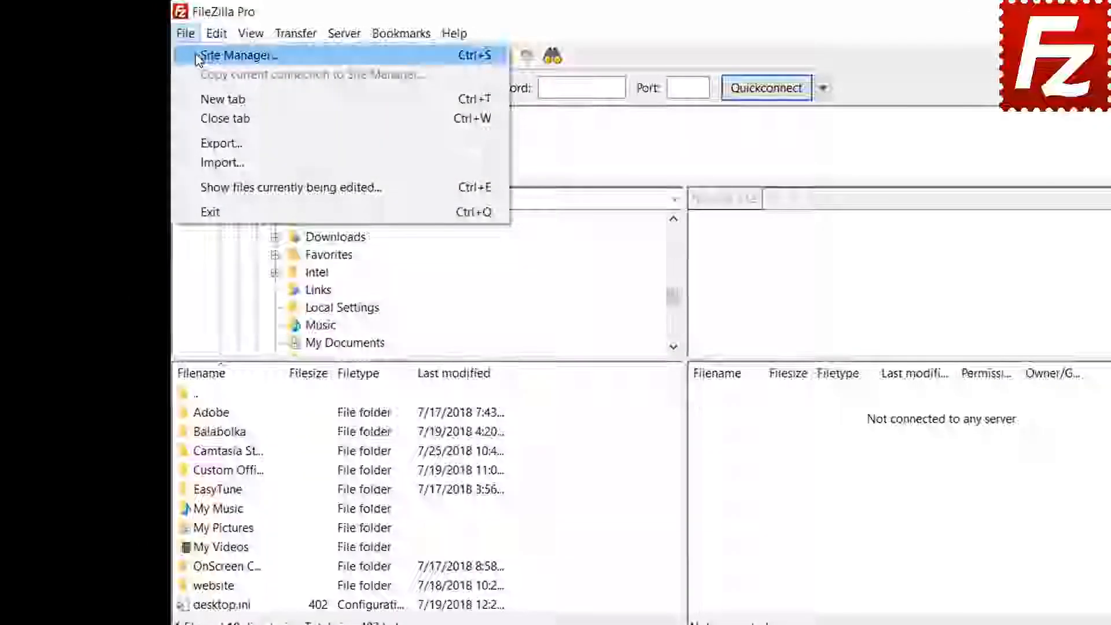
{"action": "left_click", "coordinate": [234, 55]}
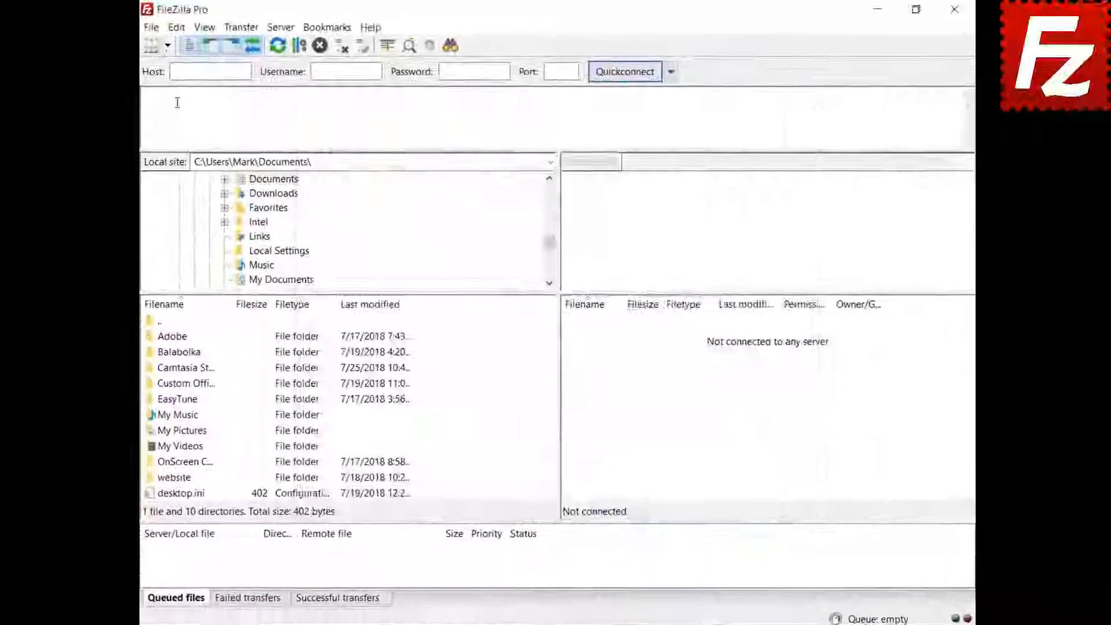
- In Settings > Passwords, choose master-password protection, enter and confirm the master password, and apply
{"action": "left_click", "coordinate": [177, 27]}
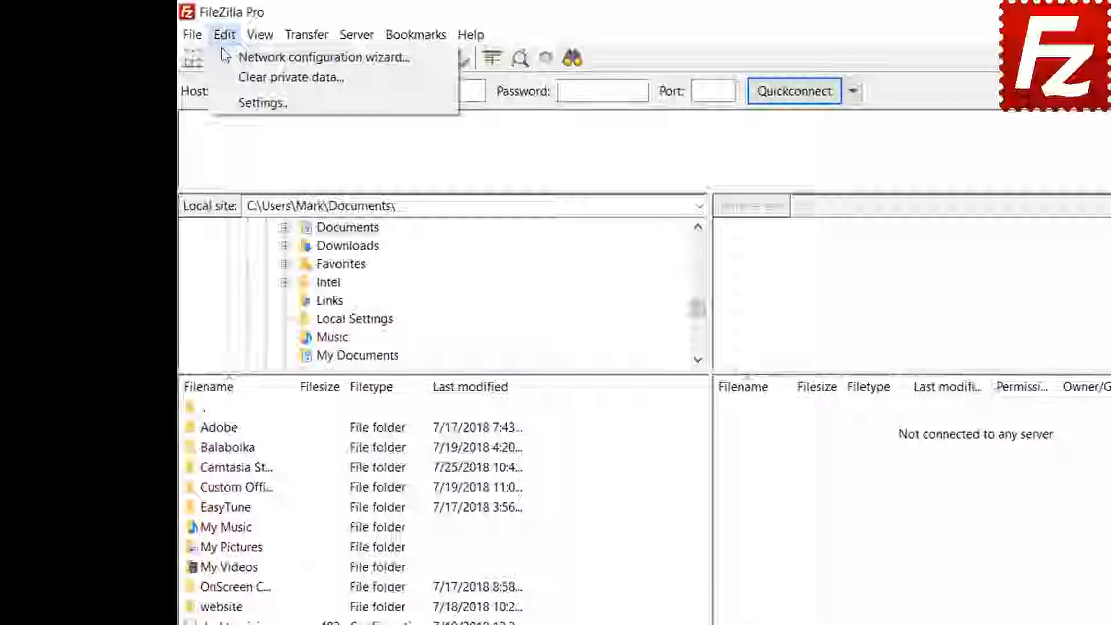
{"action": "left_click", "coordinate": [236, 103]}
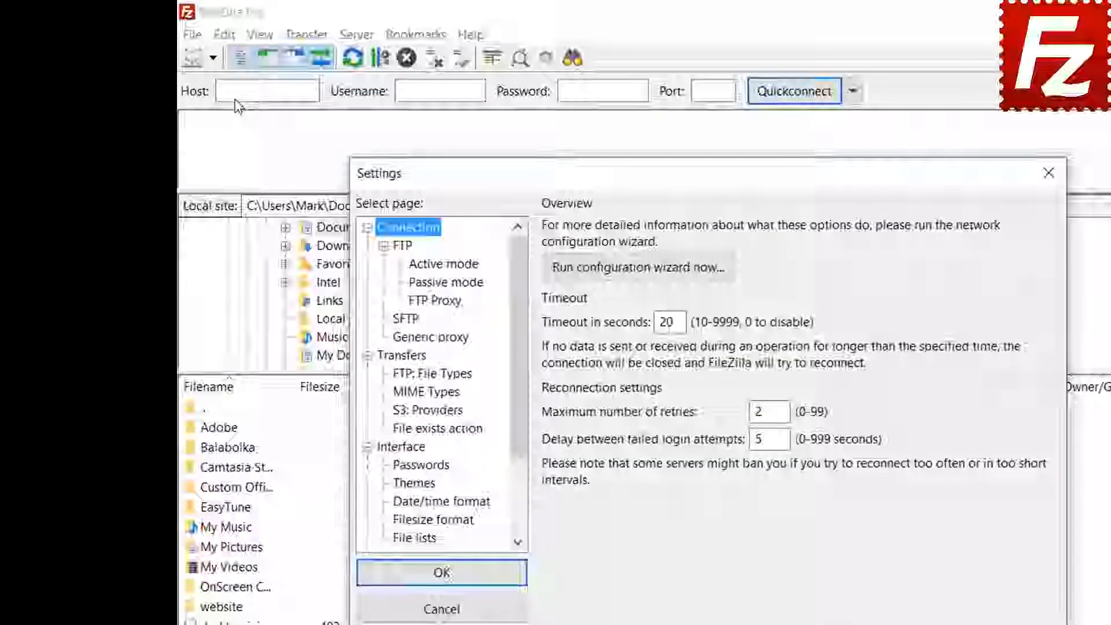
{"action": "left_click", "coordinate": [427, 466]}
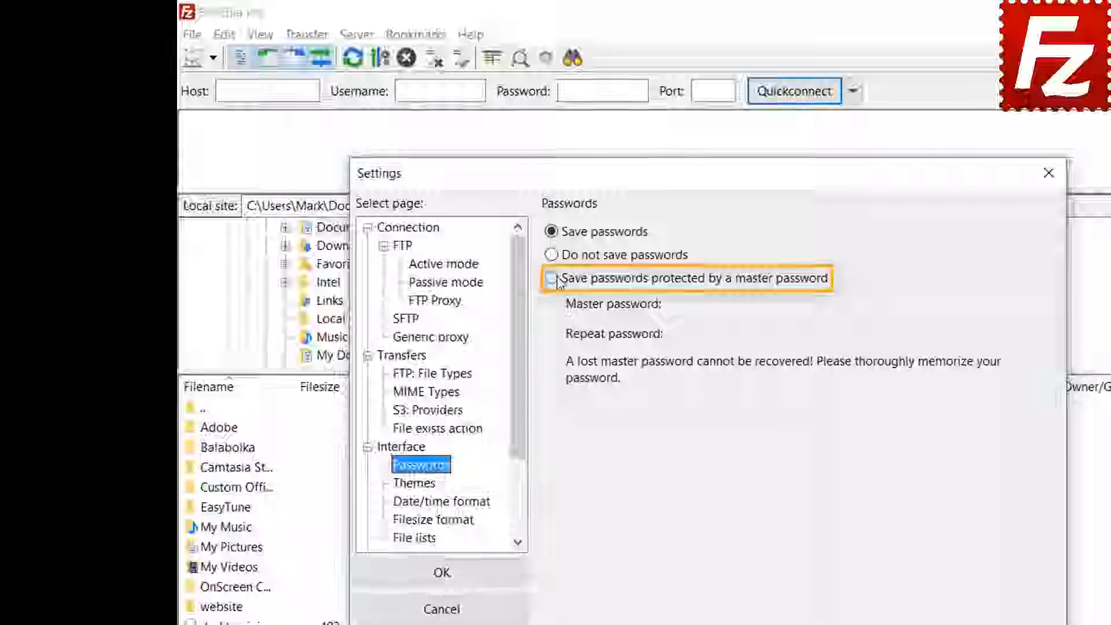
{"action": "left_click", "coordinate": [553, 279]}
{"action": "left_click", "coordinate": [906, 304]}
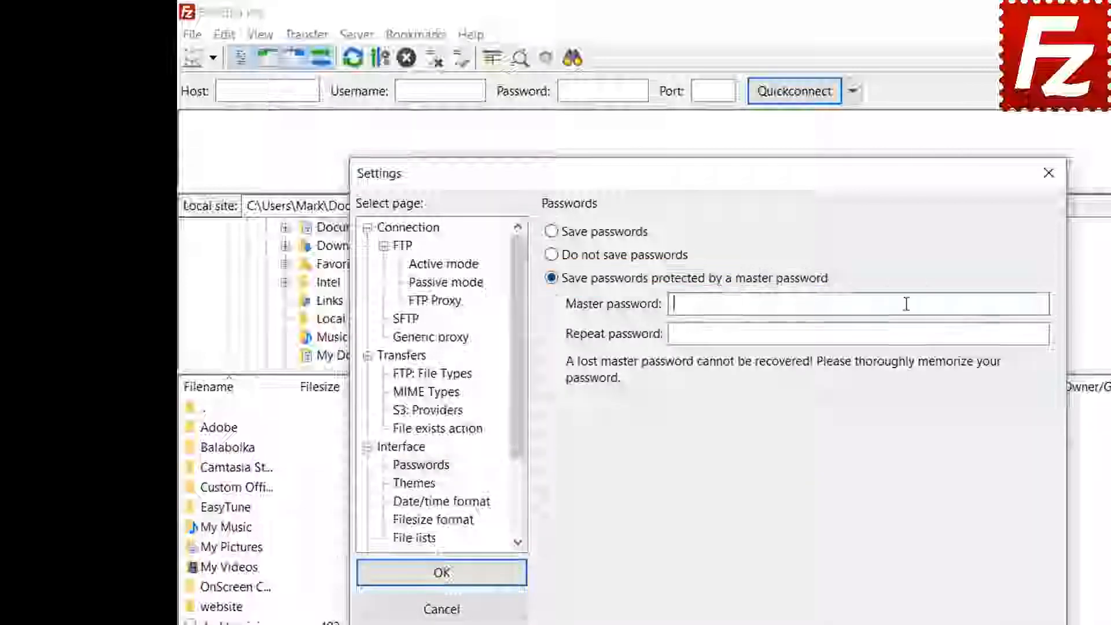
{"action": "type", "text": "••"}
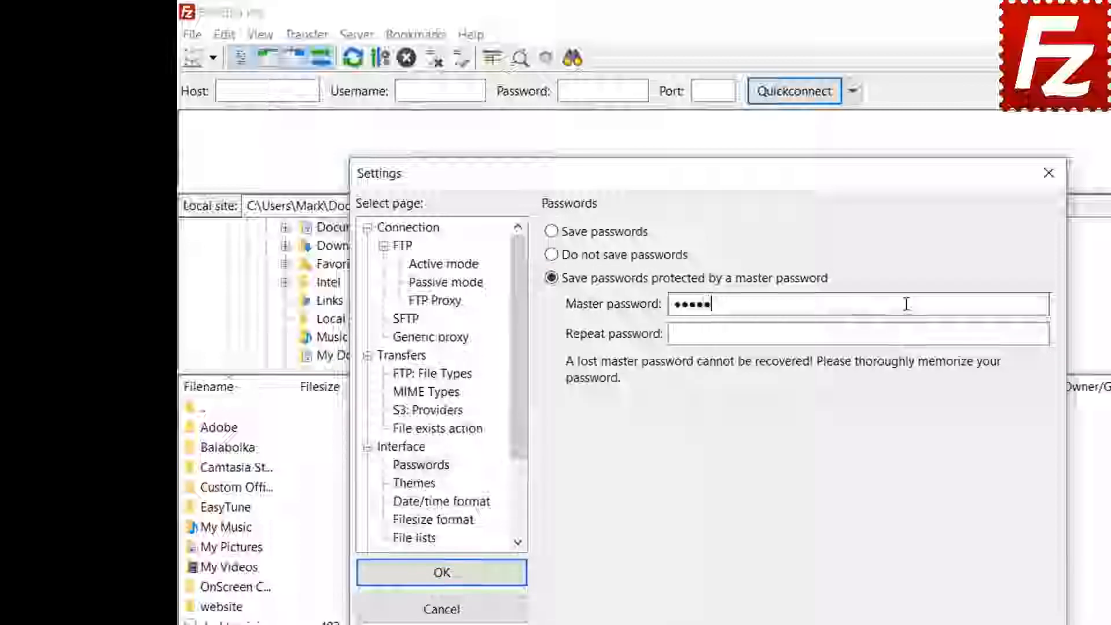
{"action": "type", "text": "••••••••"}
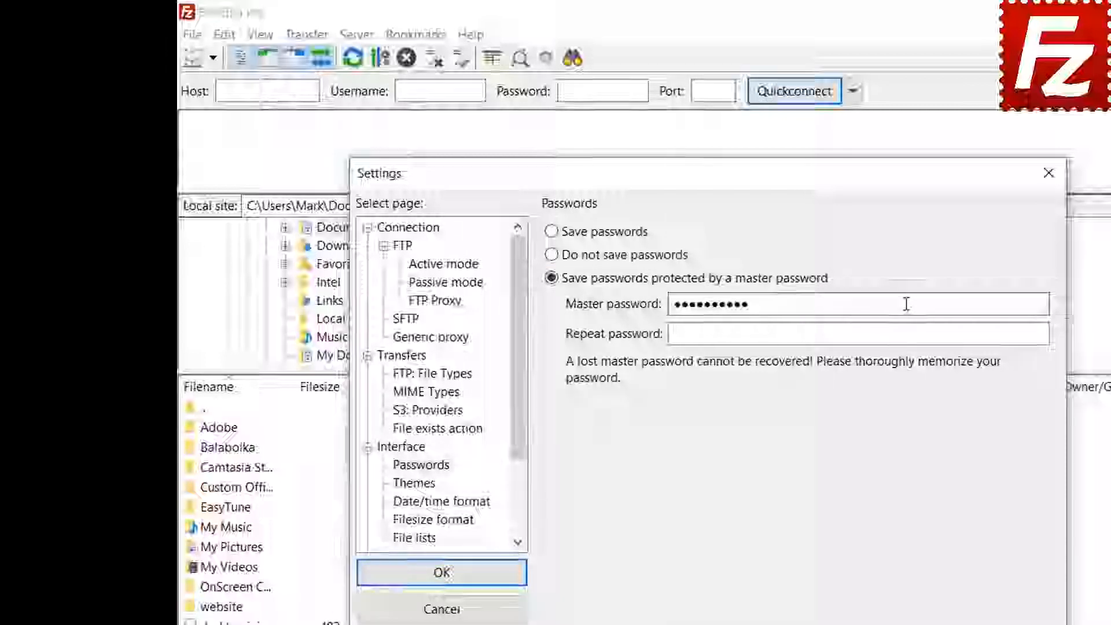
{"action": "left_click", "coordinate": [880, 335]}
{"action": "type", "text": "••••••••"}
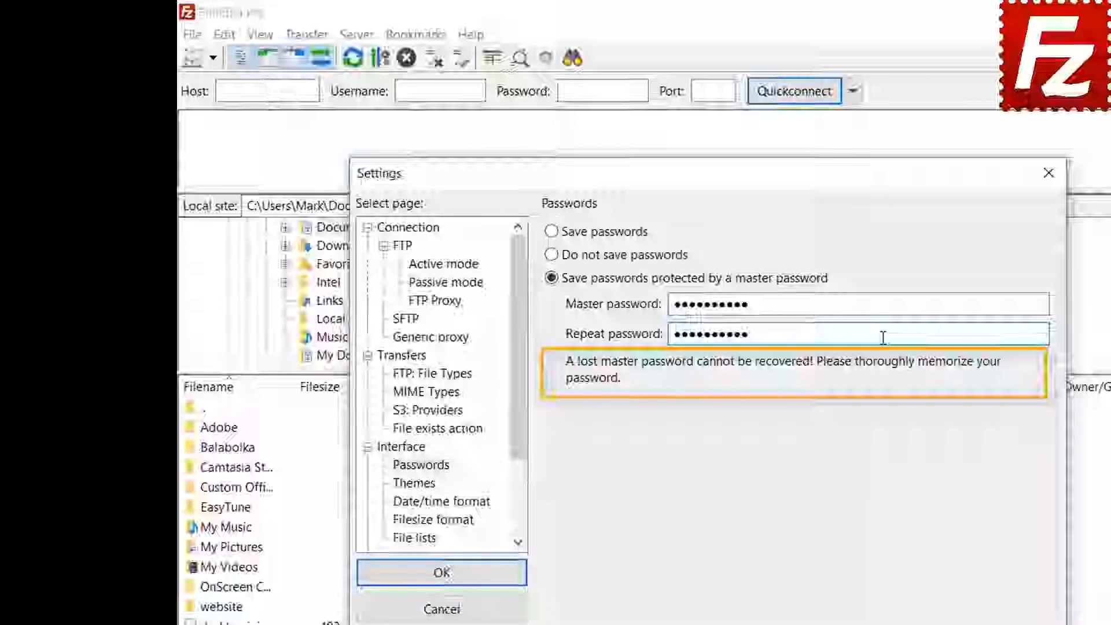
{"action": "left_click", "coordinate": [442, 584]}
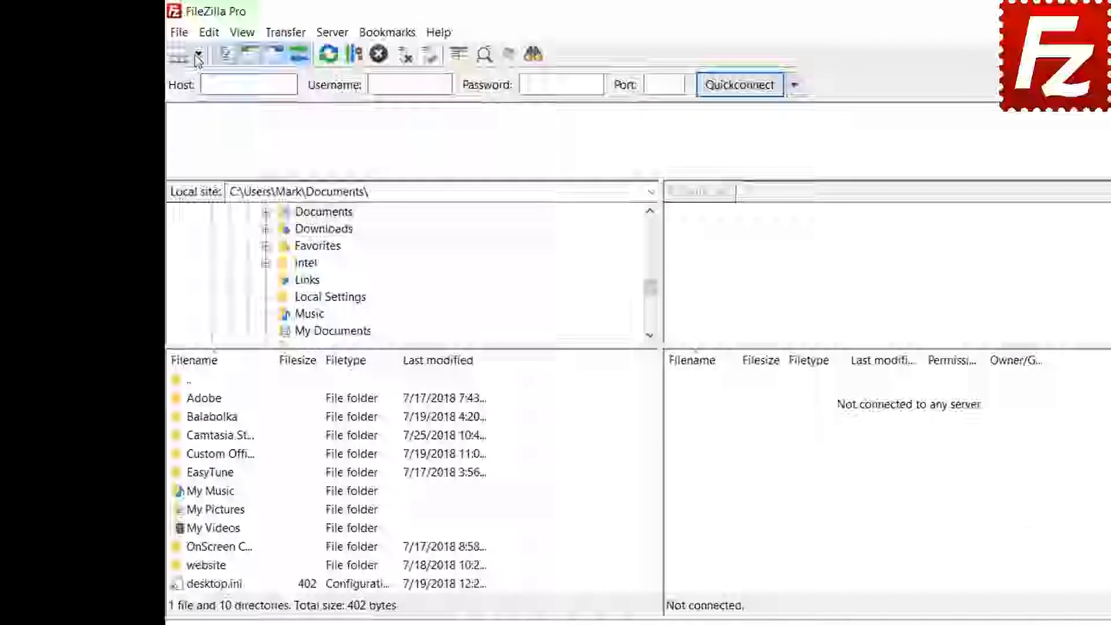
- Pick FTP Tutorial from the Site Manager list and unlock it with the master password
{"action": "left_click", "coordinate": [168, 46]}
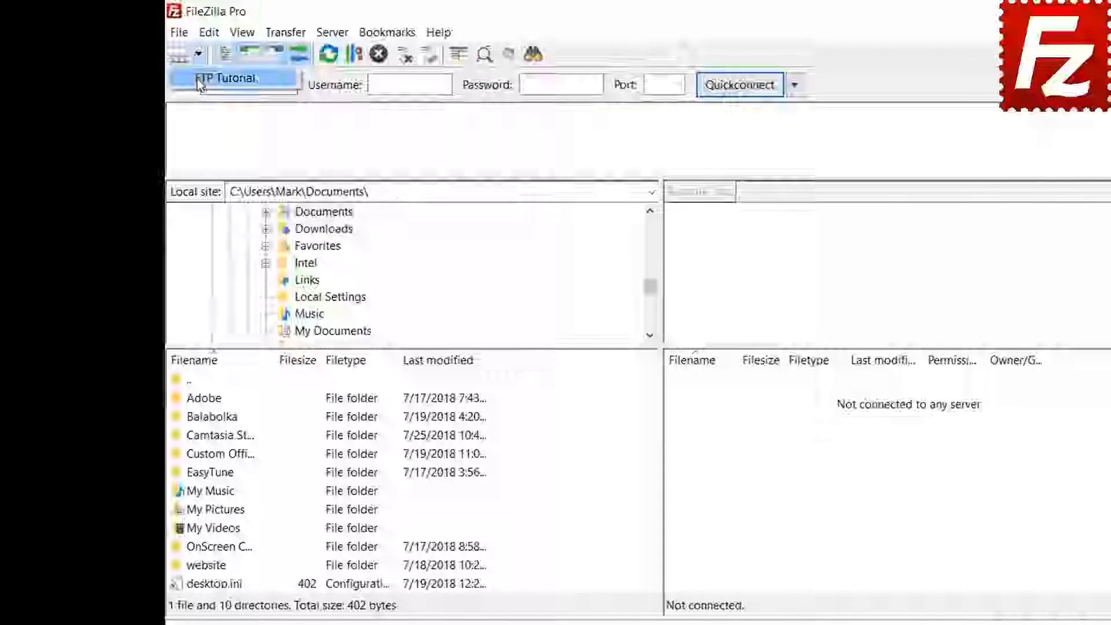
{"action": "left_click", "coordinate": [202, 79]}
{"action": "type", "text": "•••••••"}
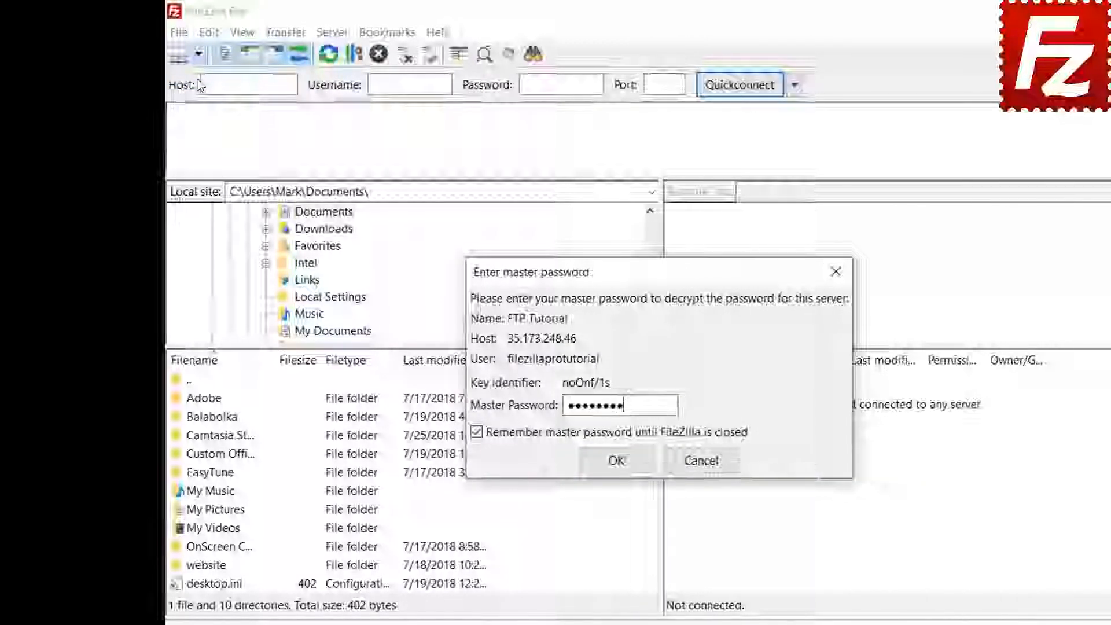
{"action": "type", "text": "•••"}
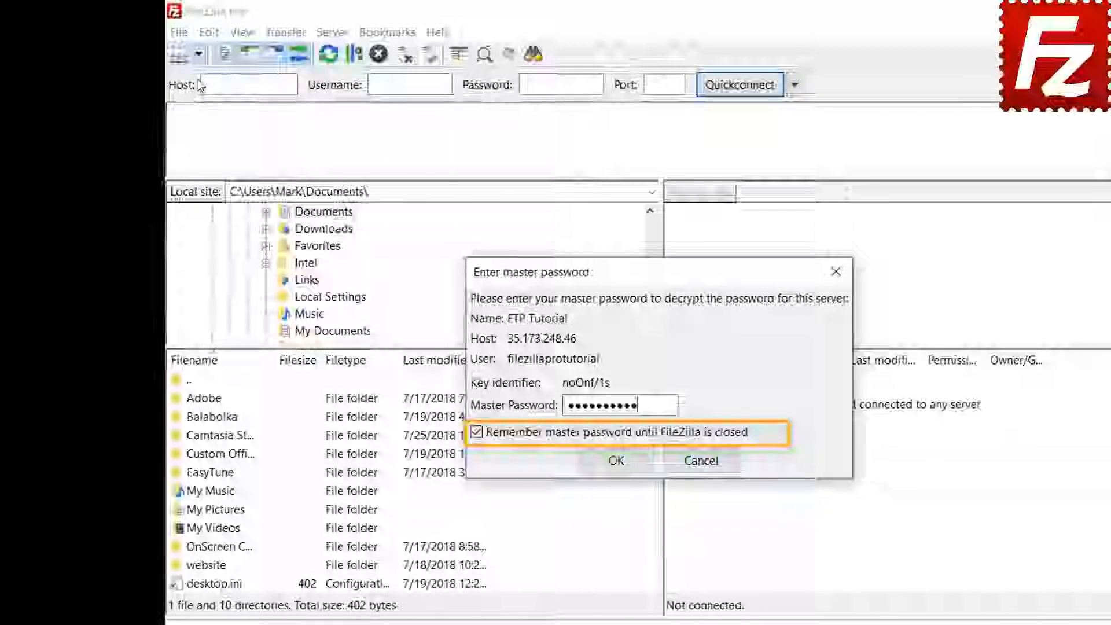
{"action": "left_click", "coordinate": [616, 460]}
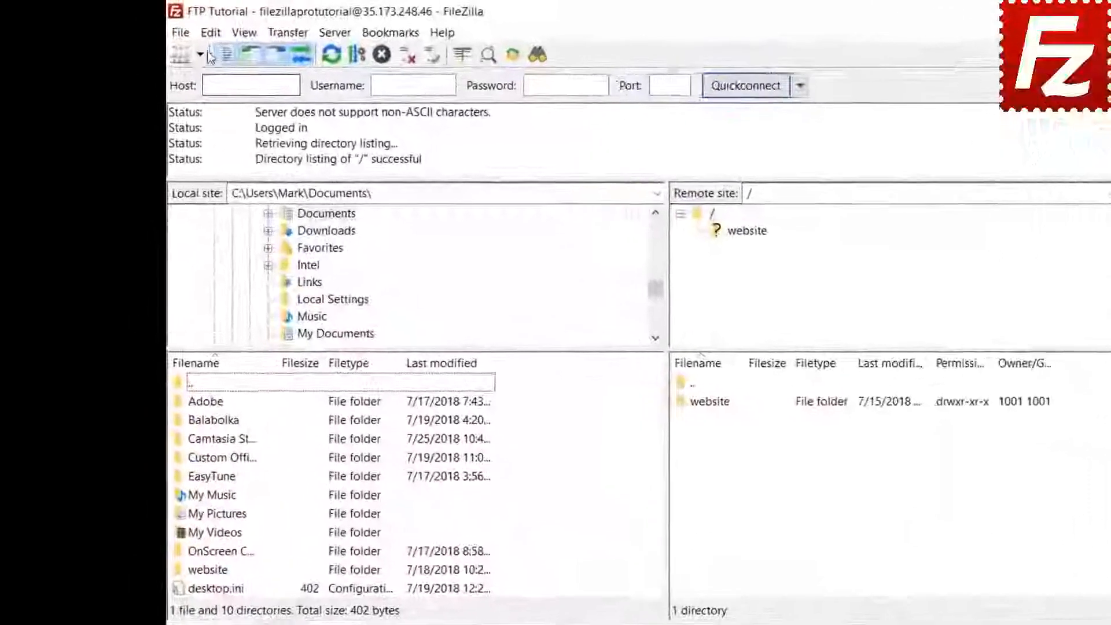
{"action": "left_click", "coordinate": [176, 28]}
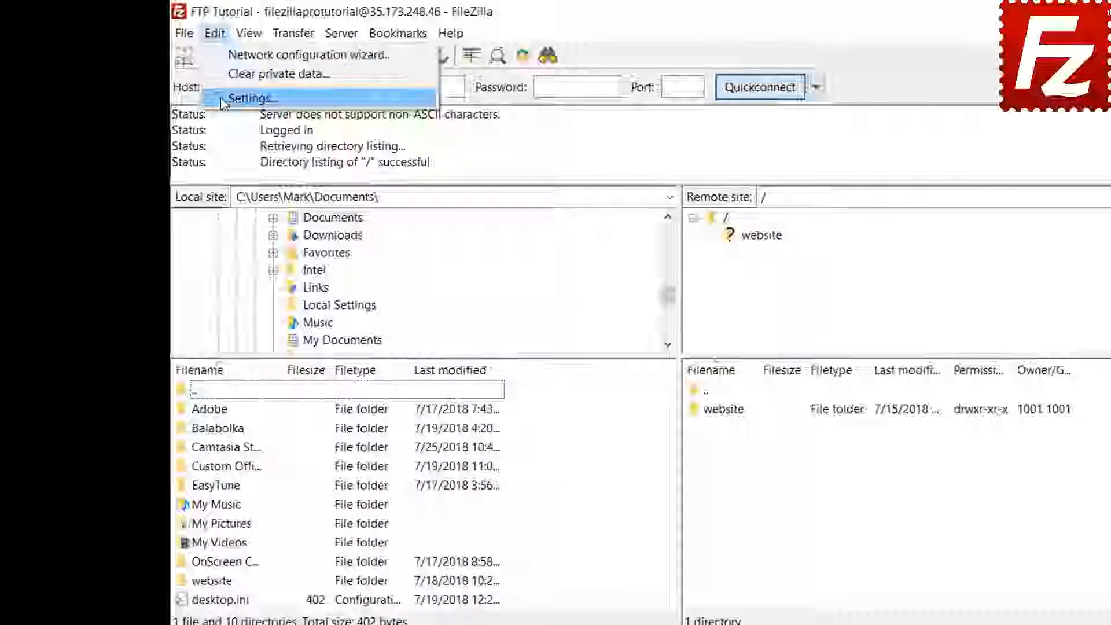
{"action": "left_click", "coordinate": [223, 99]}
{"action": "left_click", "coordinate": [404, 444]}
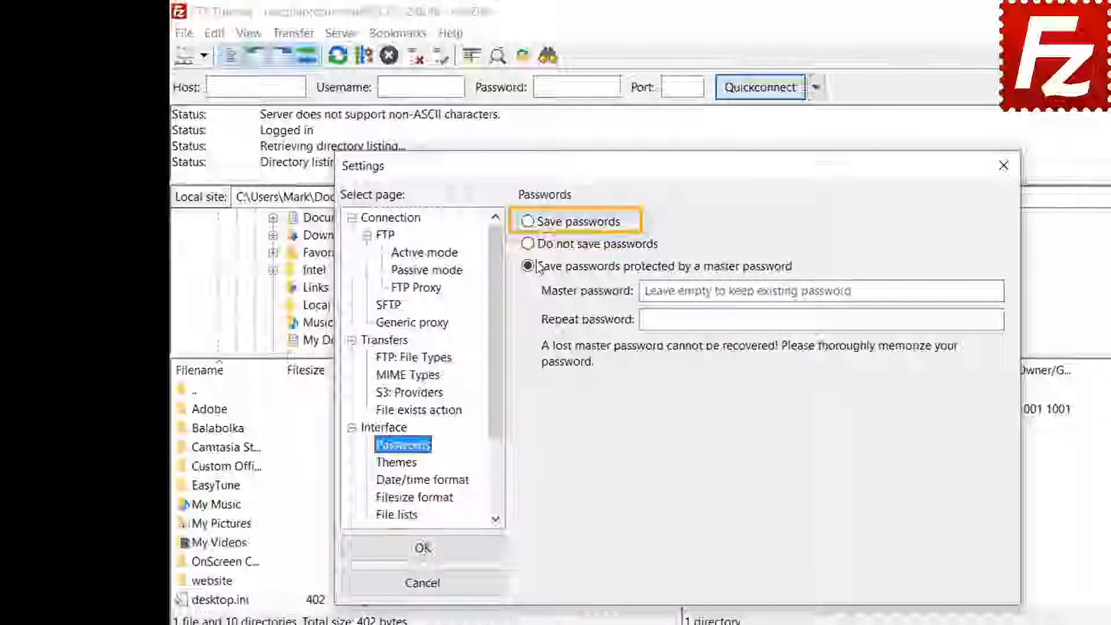
{"action": "left_click", "coordinate": [529, 222]}
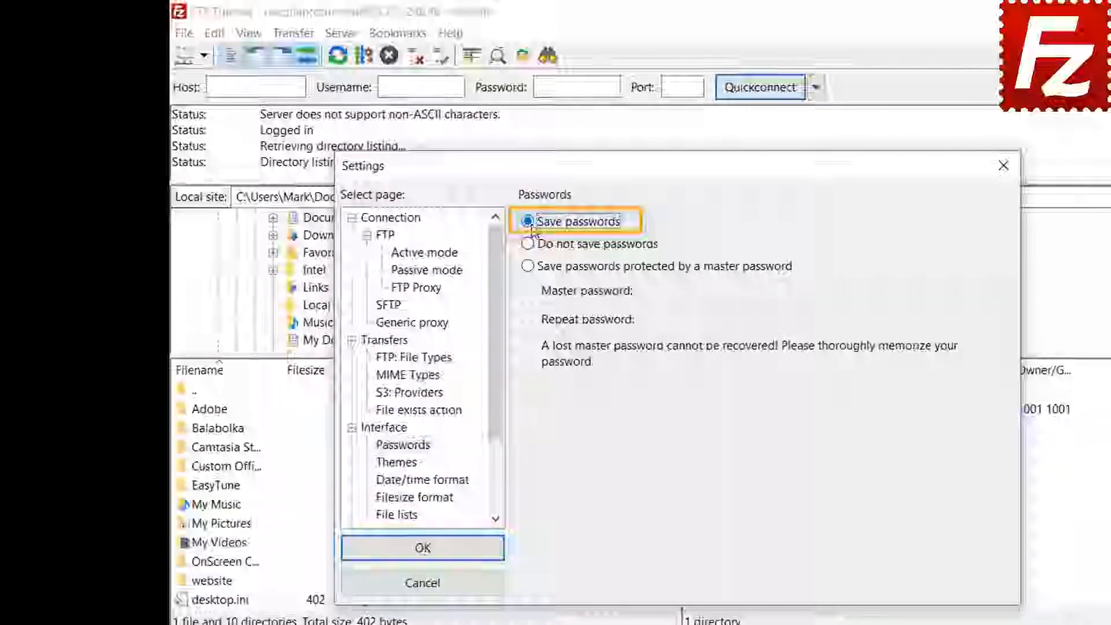
{"action": "left_click", "coordinate": [435, 557]}
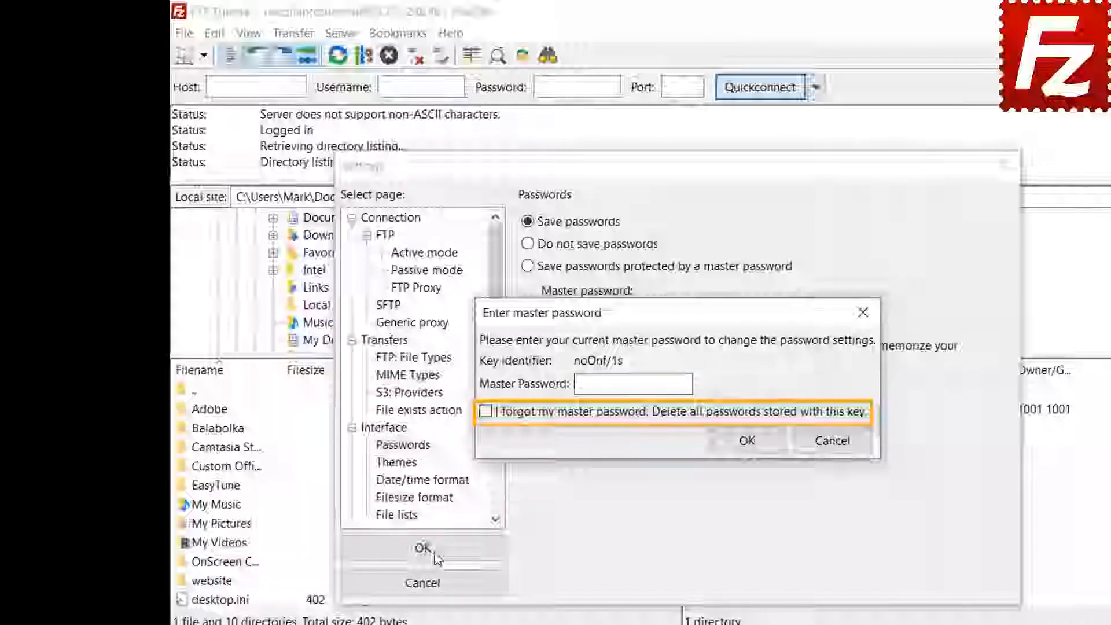
{"action": "left_click", "coordinate": [832, 441]}
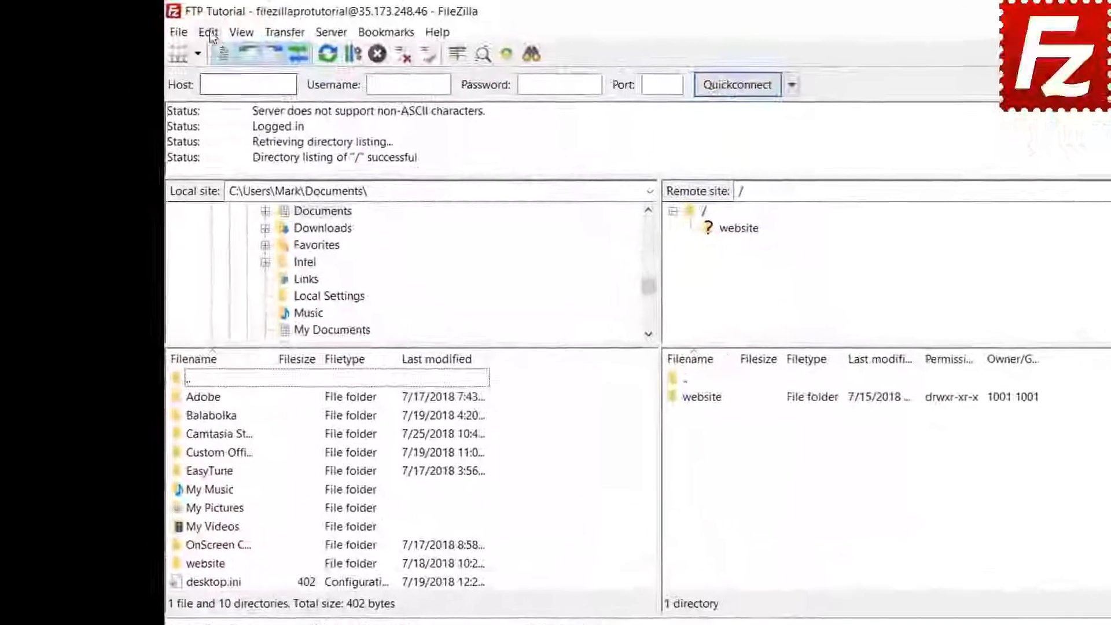
- Clear private data with Quickconnect history and Reconnect information checked
{"action": "left_click", "coordinate": [212, 32]}
{"action": "left_click", "coordinate": [214, 70]}
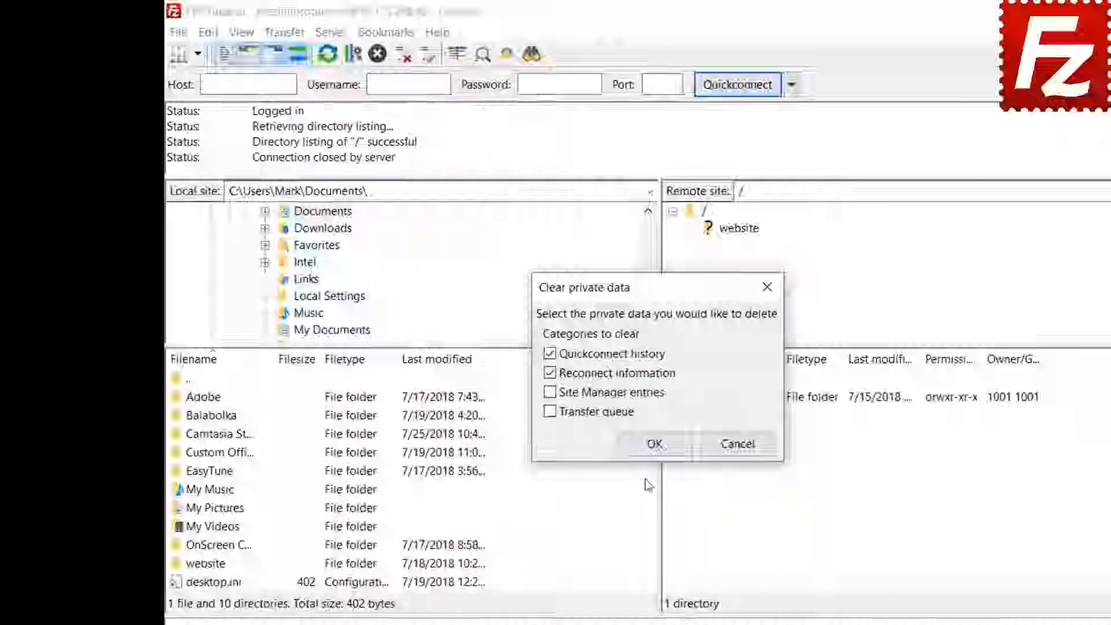
{"action": "left_click", "coordinate": [651, 452]}
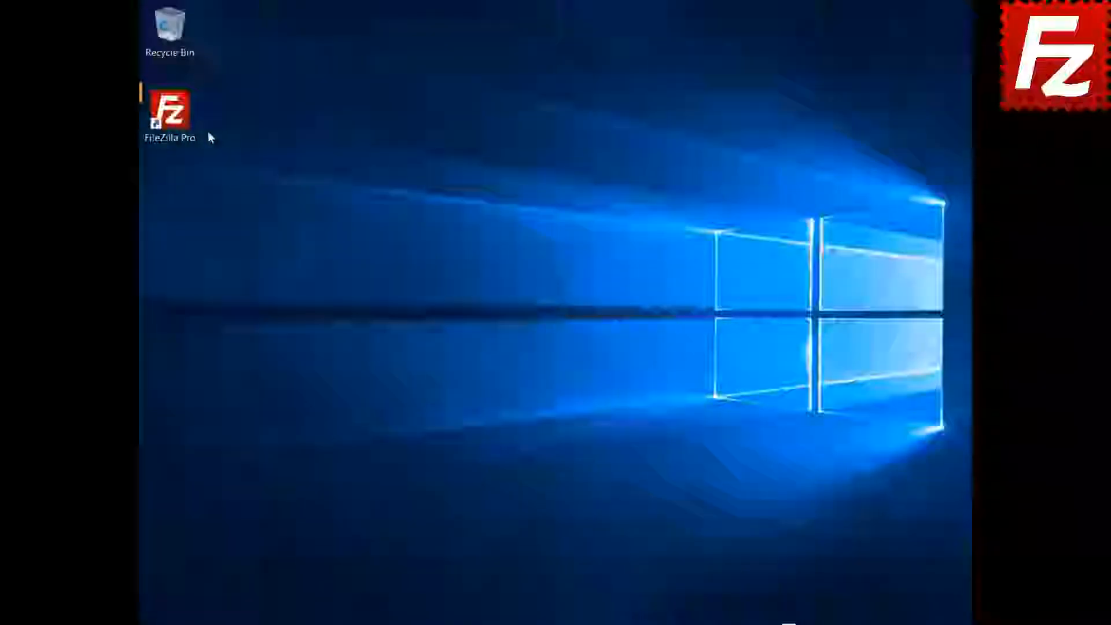
- Relaunch FileZilla Pro, connect to FTP Tutorial, and start a remote file search
{"action": "left_click", "coordinate": [175, 123]}
{"action": "double_click", "coordinate": [176, 123]}
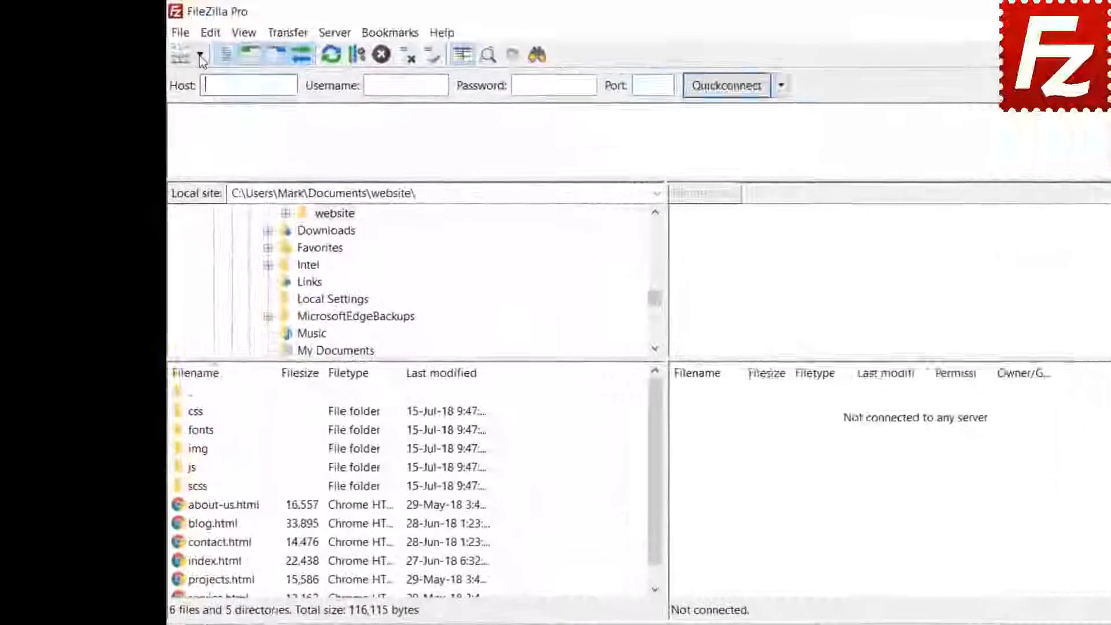
{"action": "left_click", "coordinate": [200, 56]}
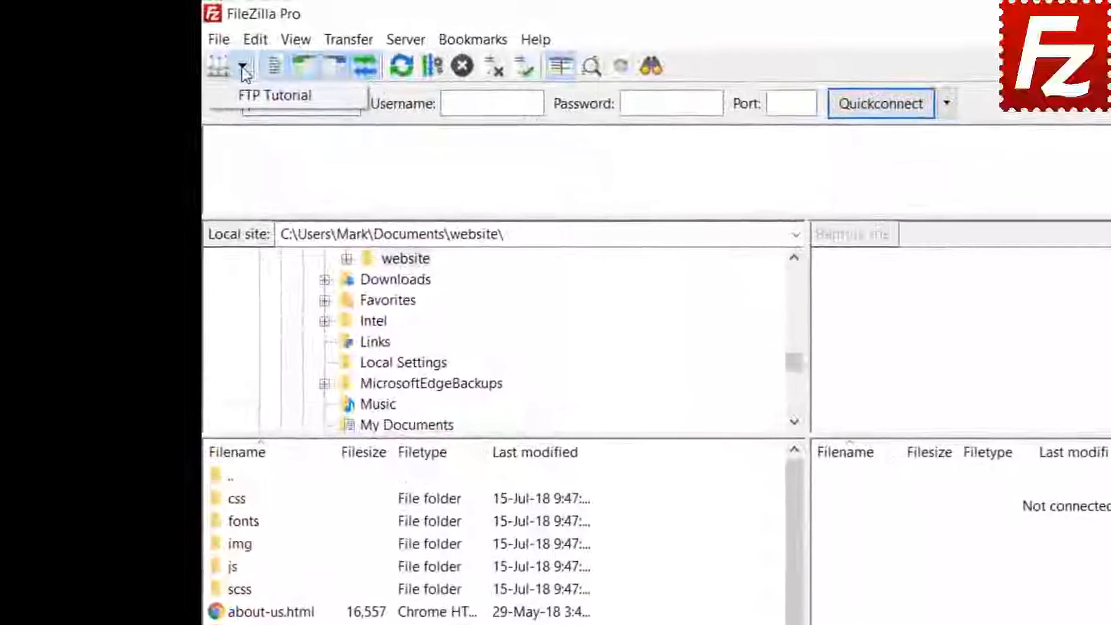
{"action": "left_click", "coordinate": [209, 77]}
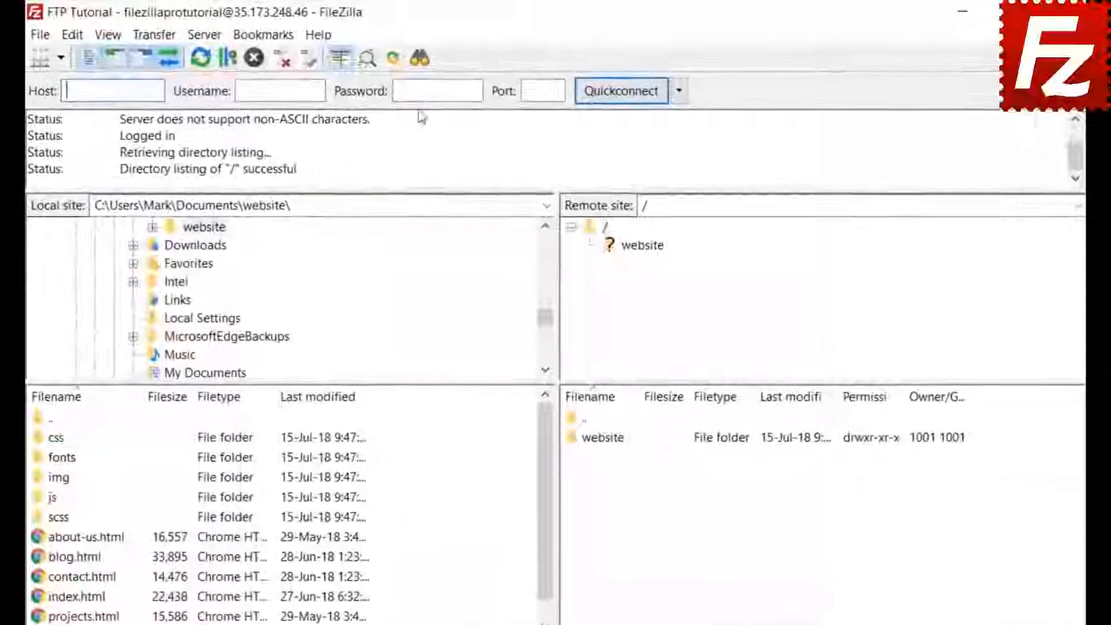
{"action": "left_click", "coordinate": [419, 58]}
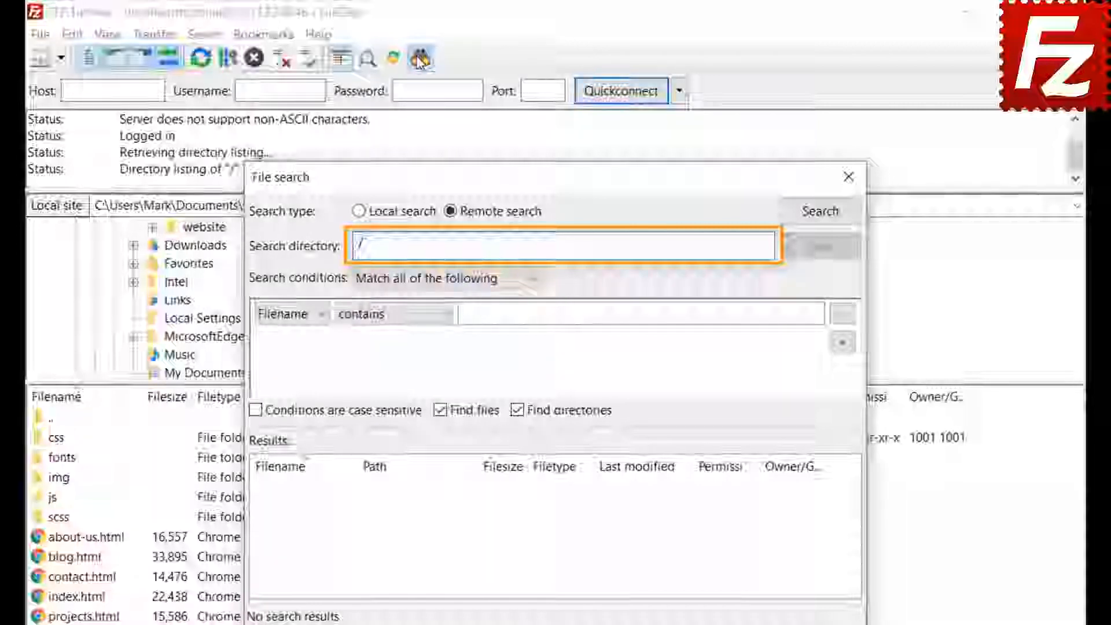
- Keep matching all conditions and set the first condition to Filename contains .jpg
{"action": "left_click", "coordinate": [409, 283]}
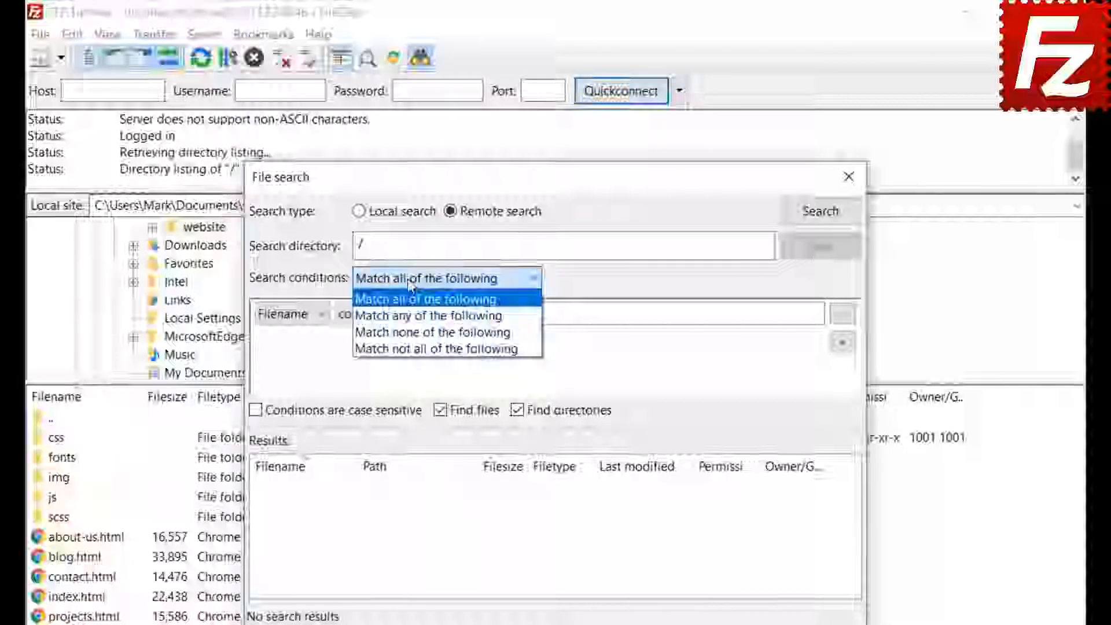
{"action": "left_click", "coordinate": [407, 279]}
{"action": "left_click", "coordinate": [285, 317]}
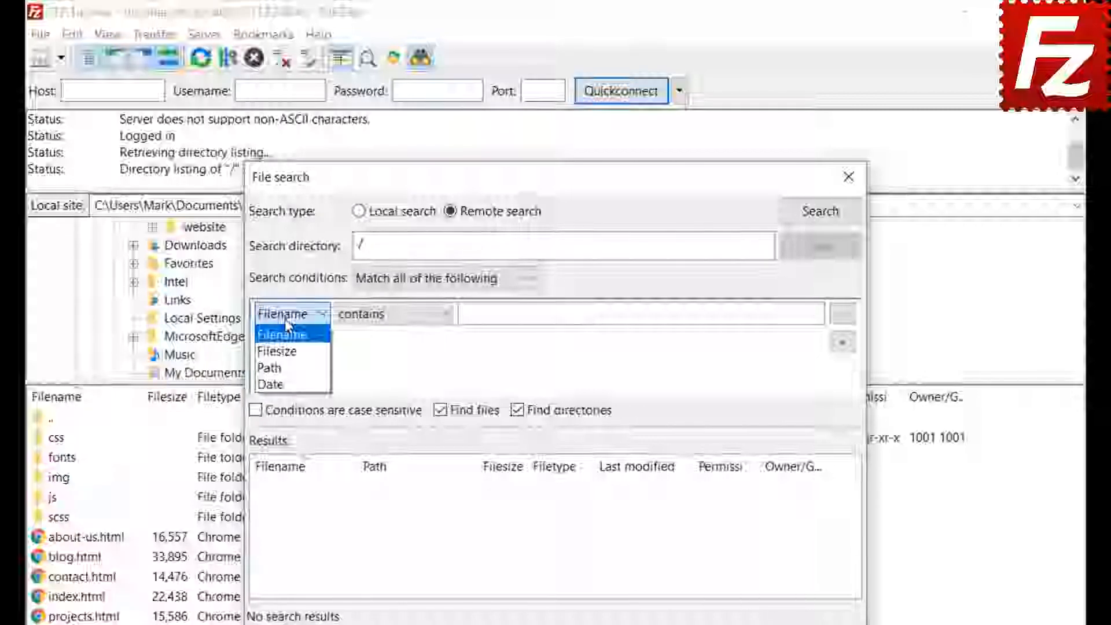
{"action": "left_click", "coordinate": [285, 318]}
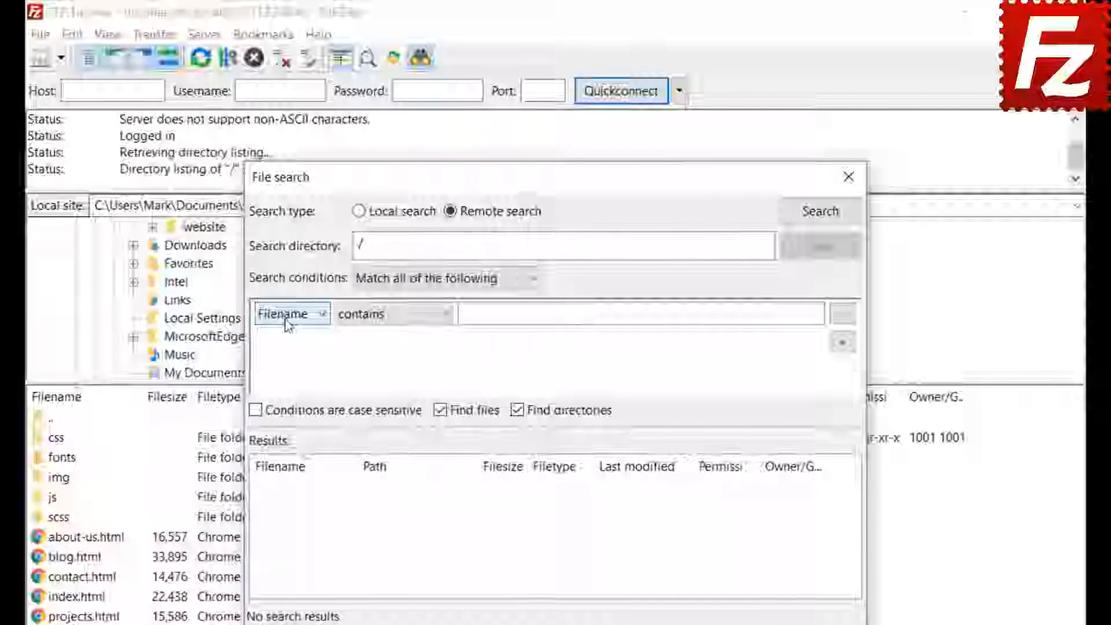
{"action": "left_click", "coordinate": [391, 324]}
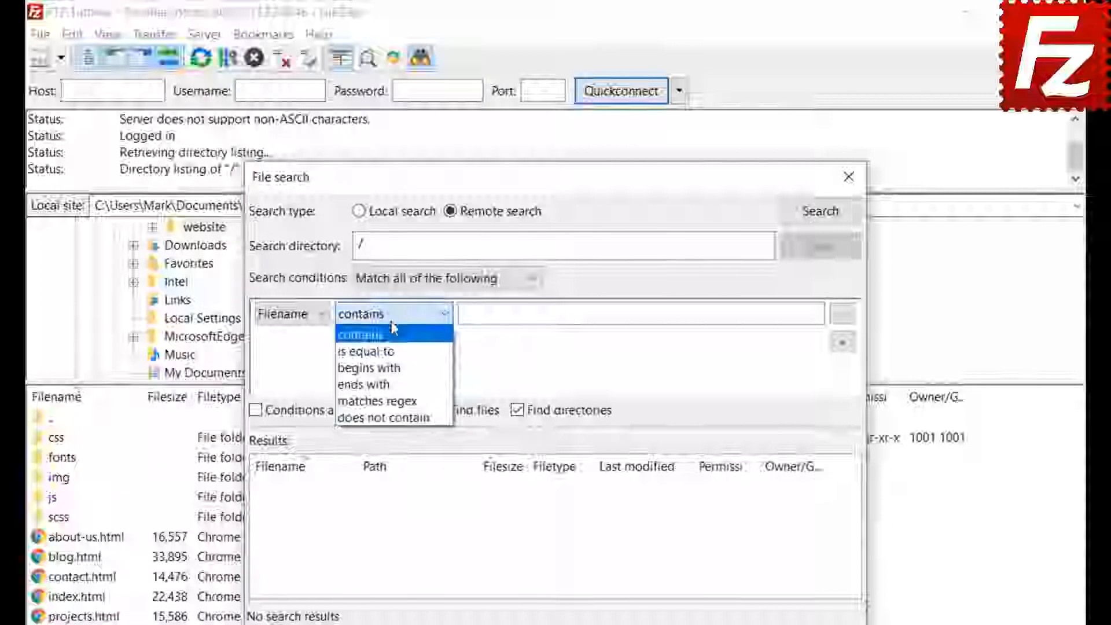
{"action": "left_click", "coordinate": [392, 330]}
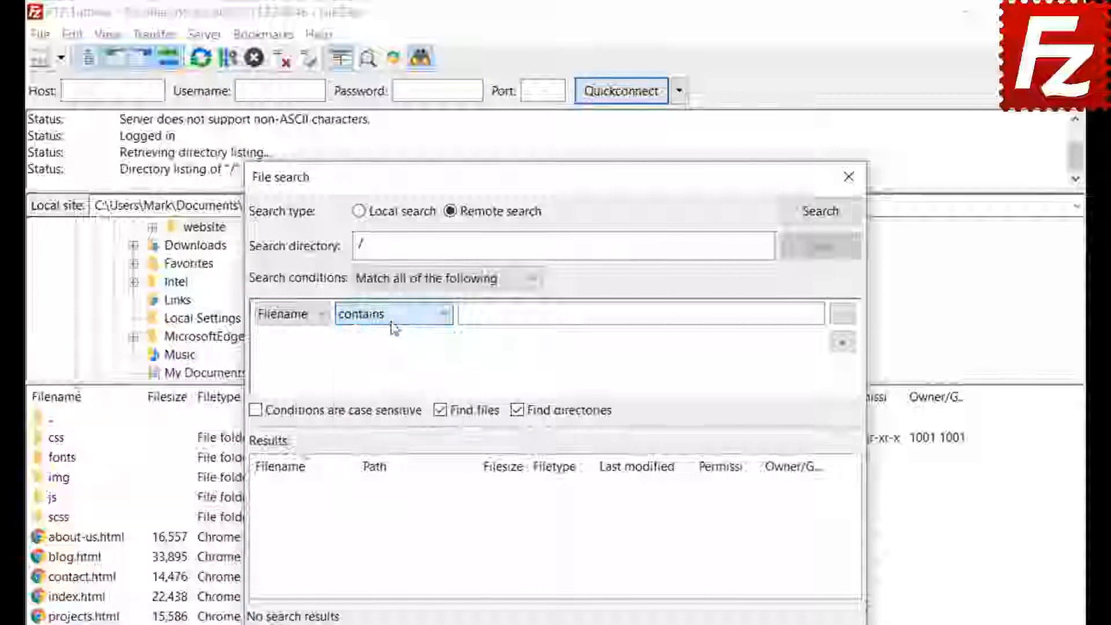
{"action": "left_click", "coordinate": [307, 317]}
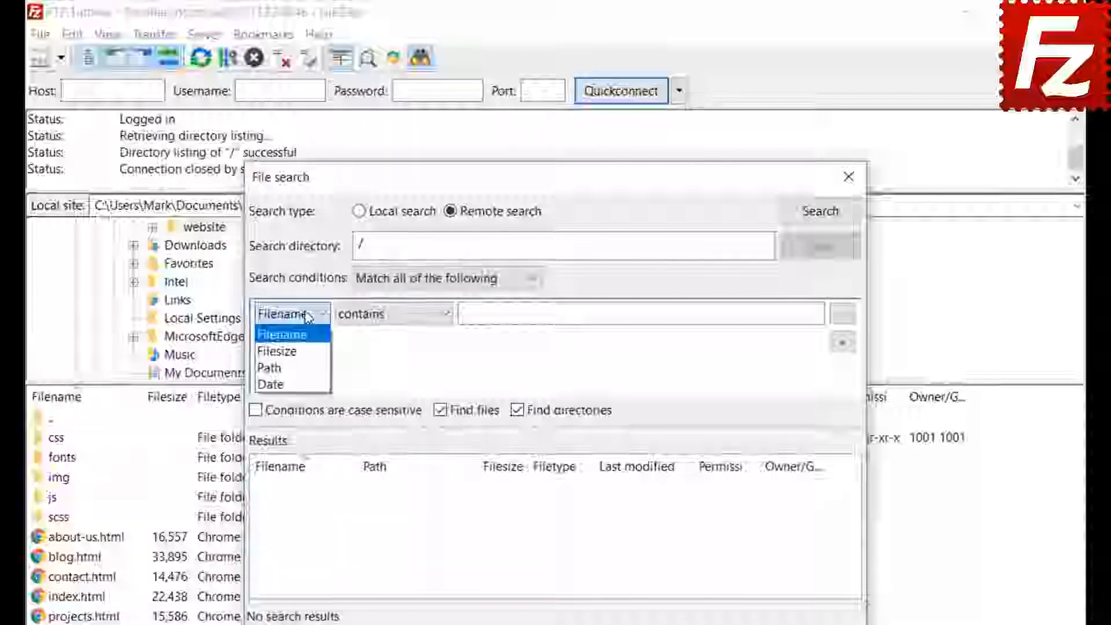
{"action": "left_click", "coordinate": [307, 336]}
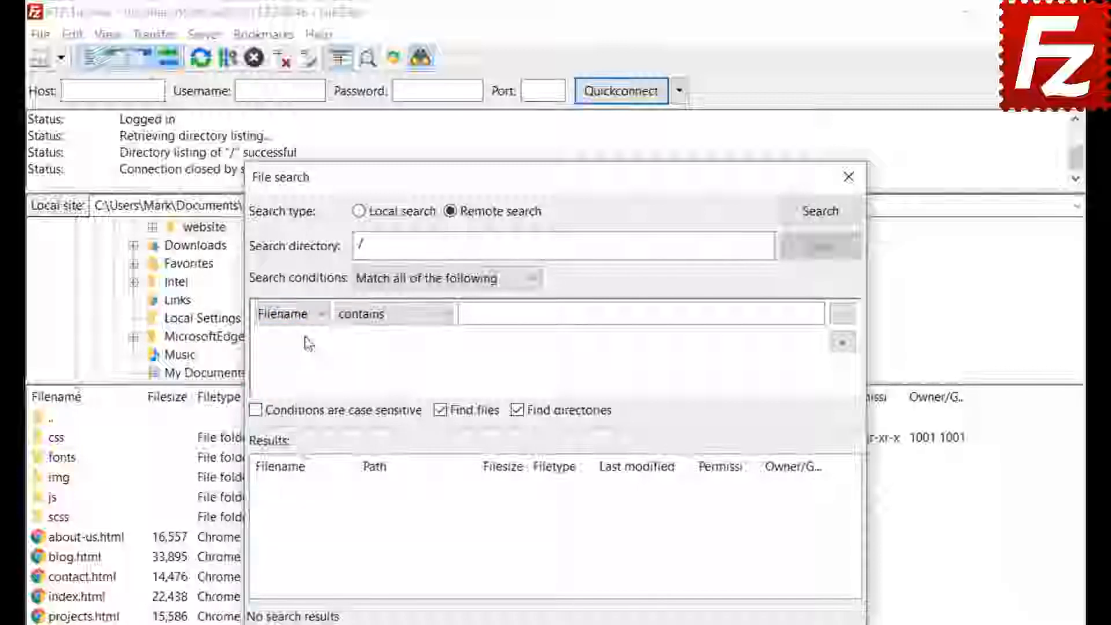
{"action": "left_click", "coordinate": [391, 315]}
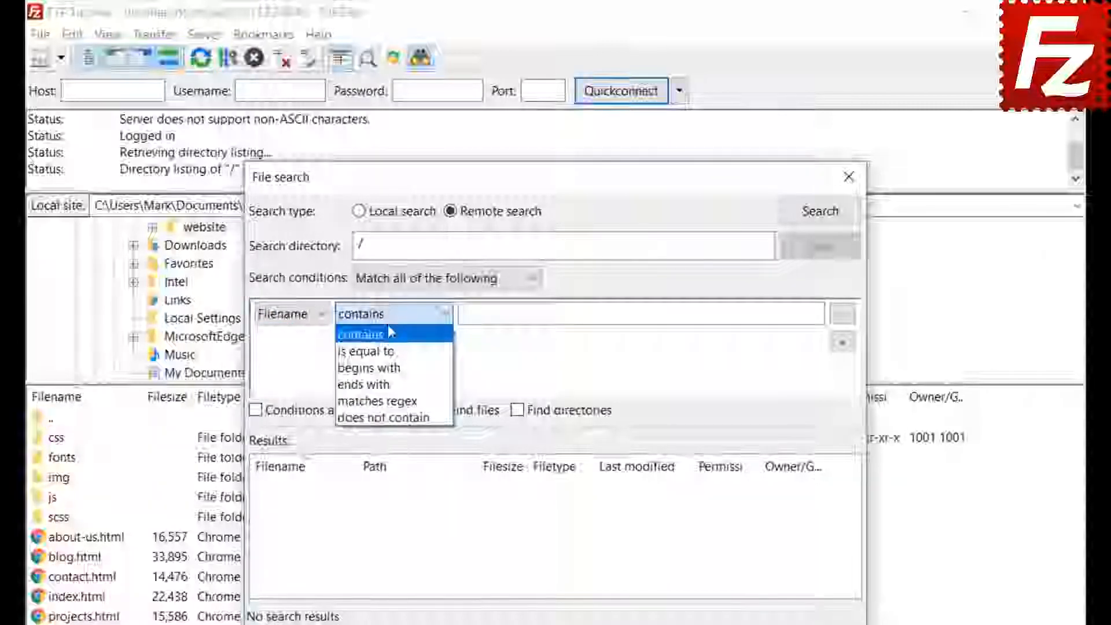
{"action": "left_click", "coordinate": [389, 333]}
{"action": "left_click", "coordinate": [506, 314]}
{"action": "type", "text": ".jpg"}
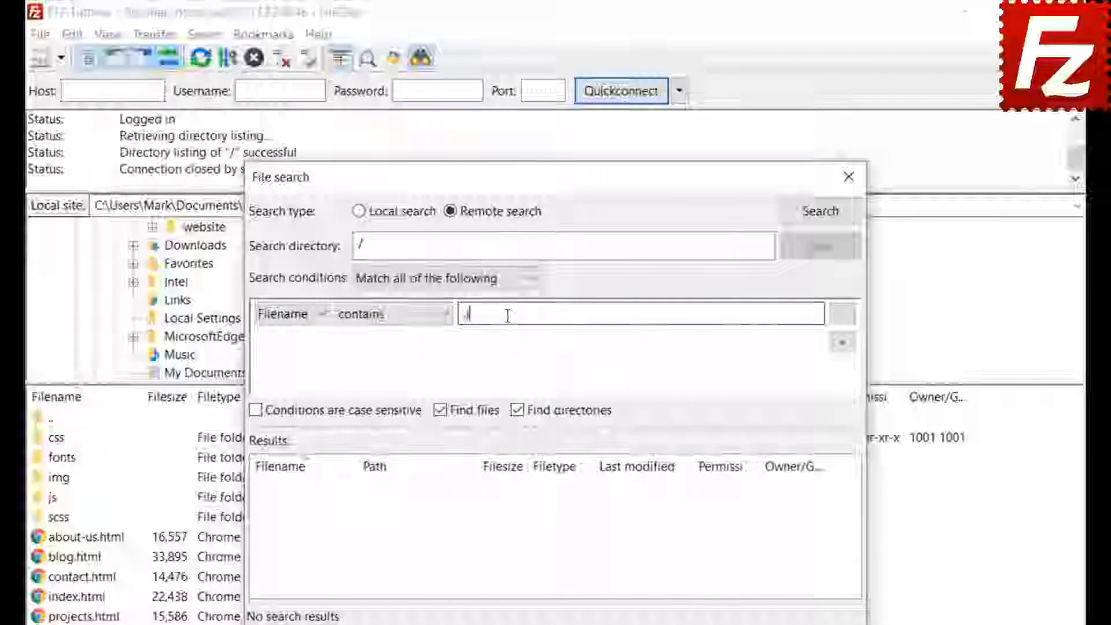
- Add a Filesize greater than 500000 condition and exclude directories from the results
{"action": "left_click", "coordinate": [843, 342]}
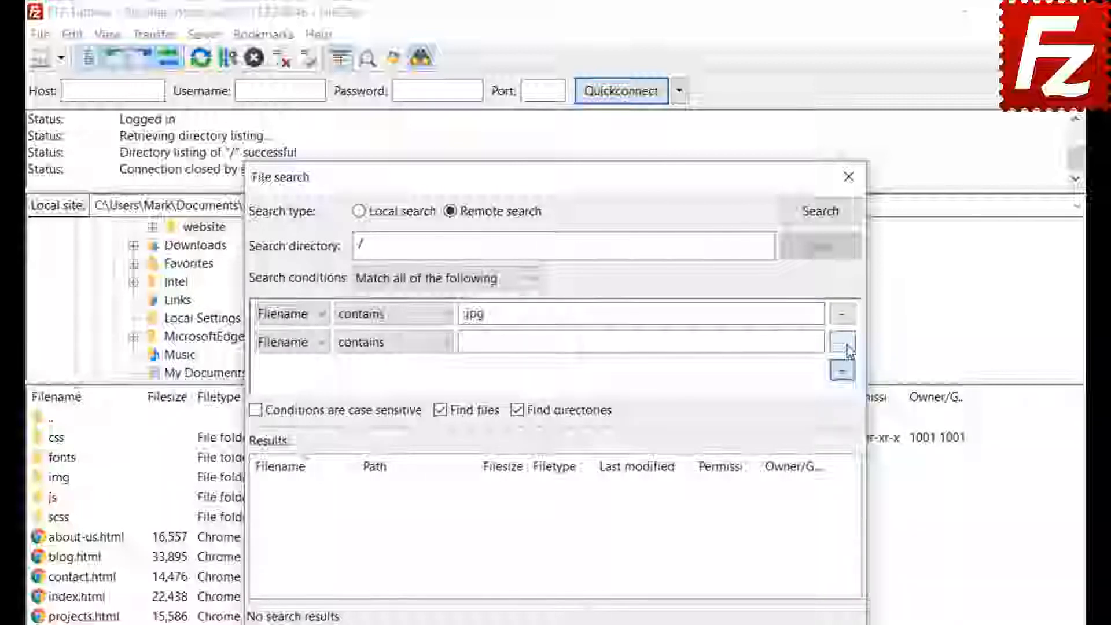
{"action": "left_click", "coordinate": [290, 342]}
{"action": "left_click", "coordinate": [287, 379]}
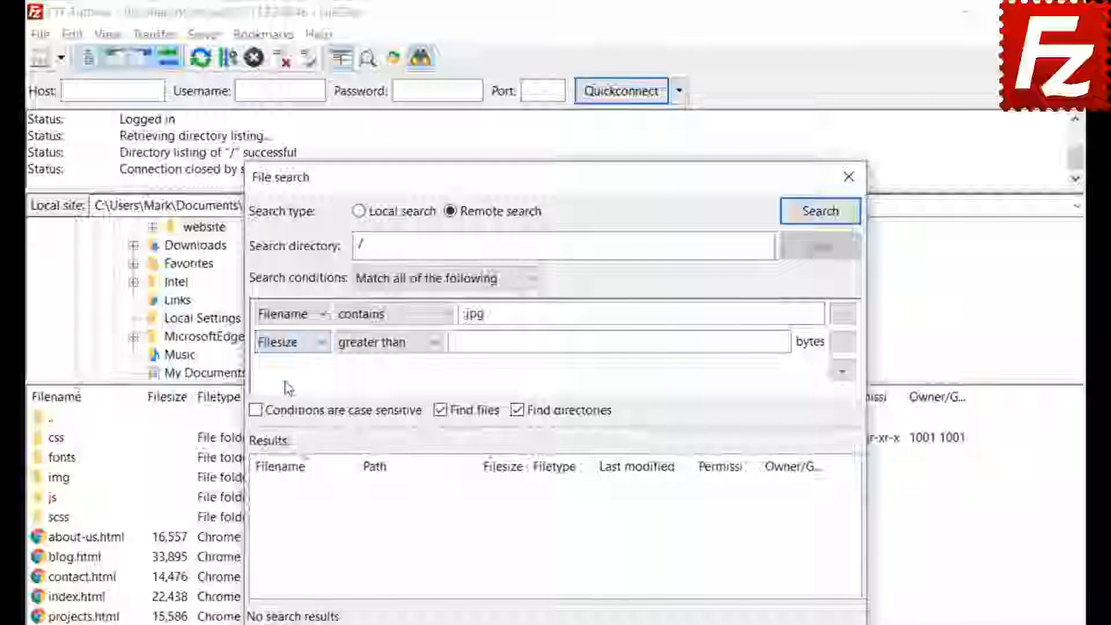
{"action": "left_click", "coordinate": [375, 342]}
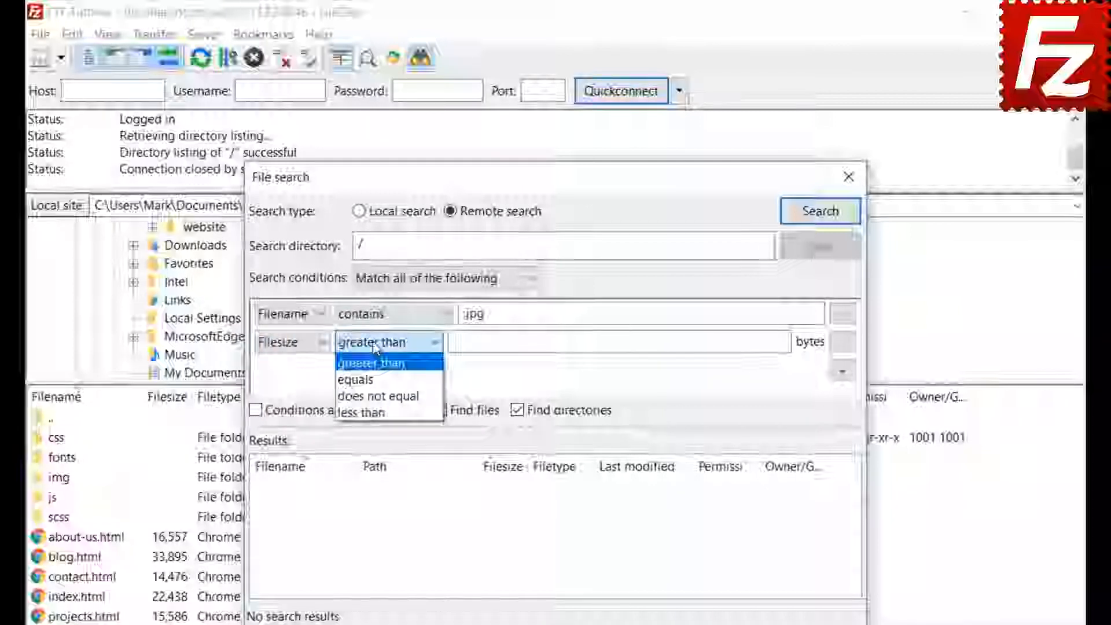
{"action": "left_click", "coordinate": [373, 362]}
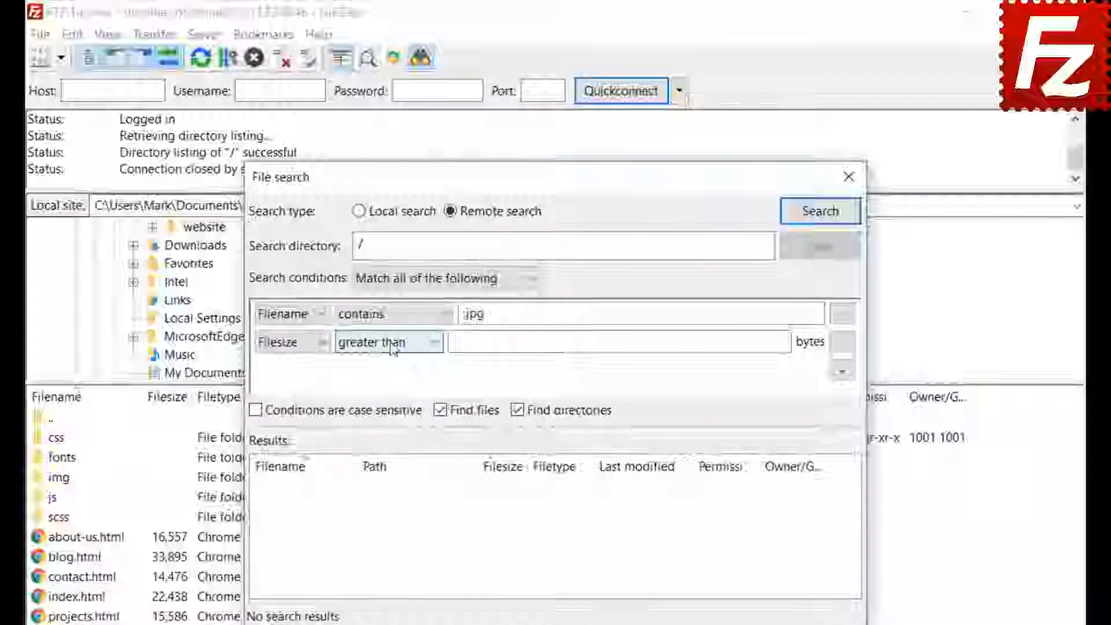
{"action": "left_click", "coordinate": [461, 341]}
{"action": "type", "text": "50"}
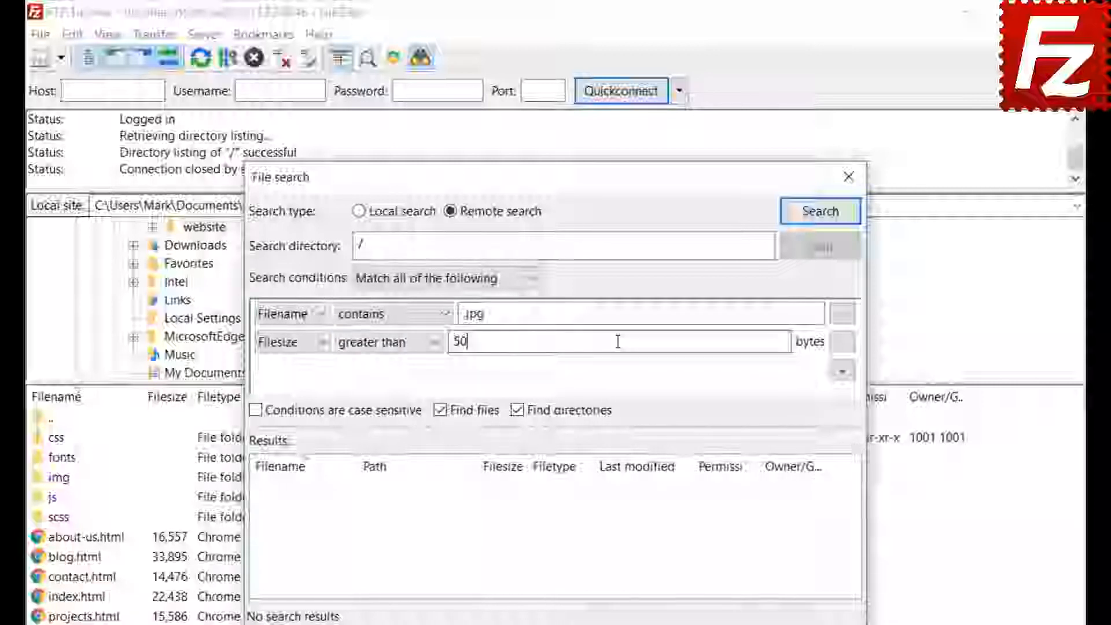
{"action": "type", "text": "0000"}
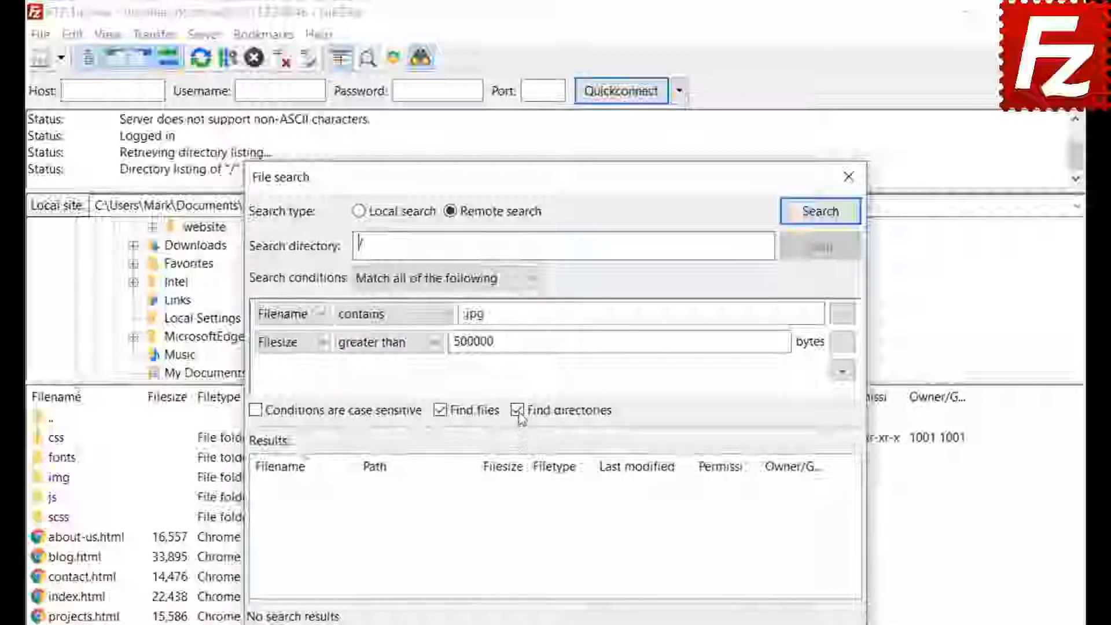
{"action": "left_click", "coordinate": [518, 412]}
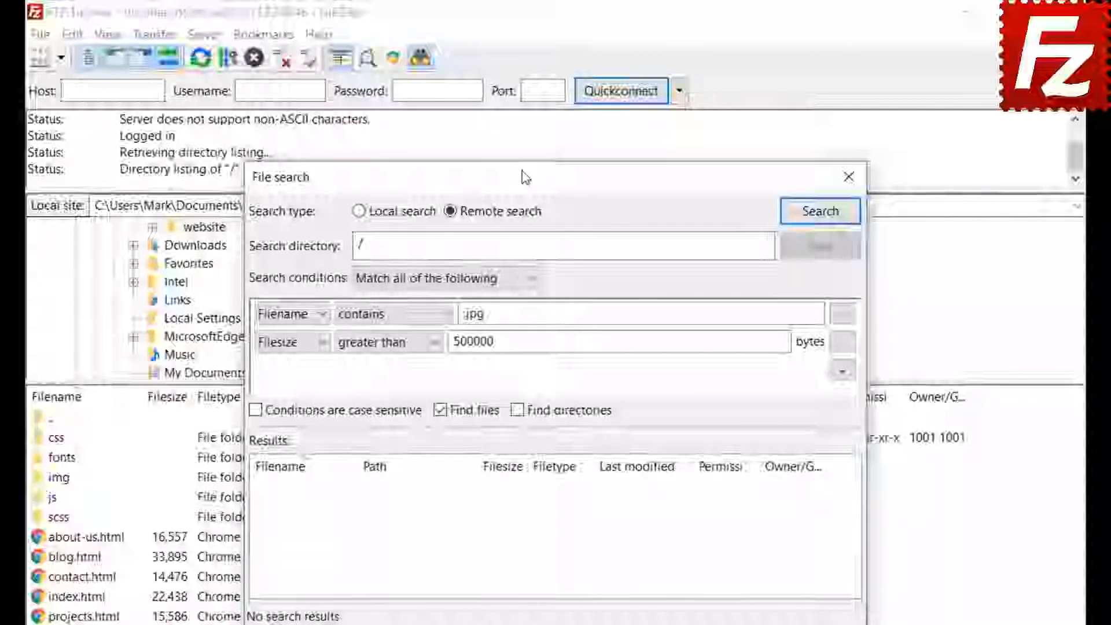
{"action": "left_click_drag", "start_coordinate": [560, 177], "coordinate": [732, 176]}
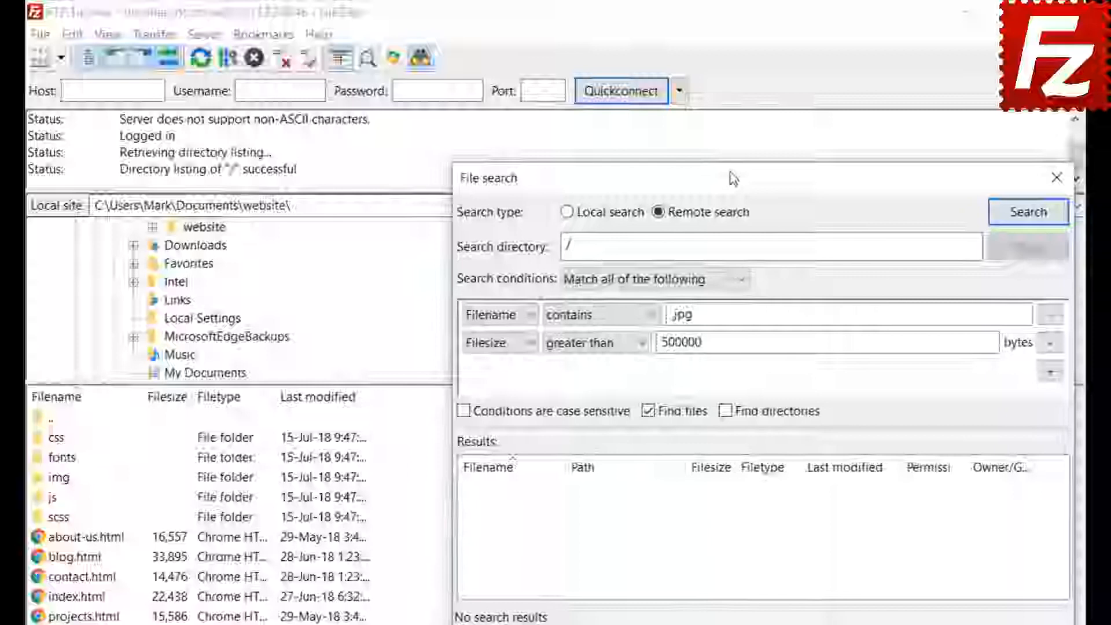
- Queue the found feature-bg.jpg for download with 'Add files to queue only', then close File search
{"action": "left_click", "coordinate": [1028, 213]}
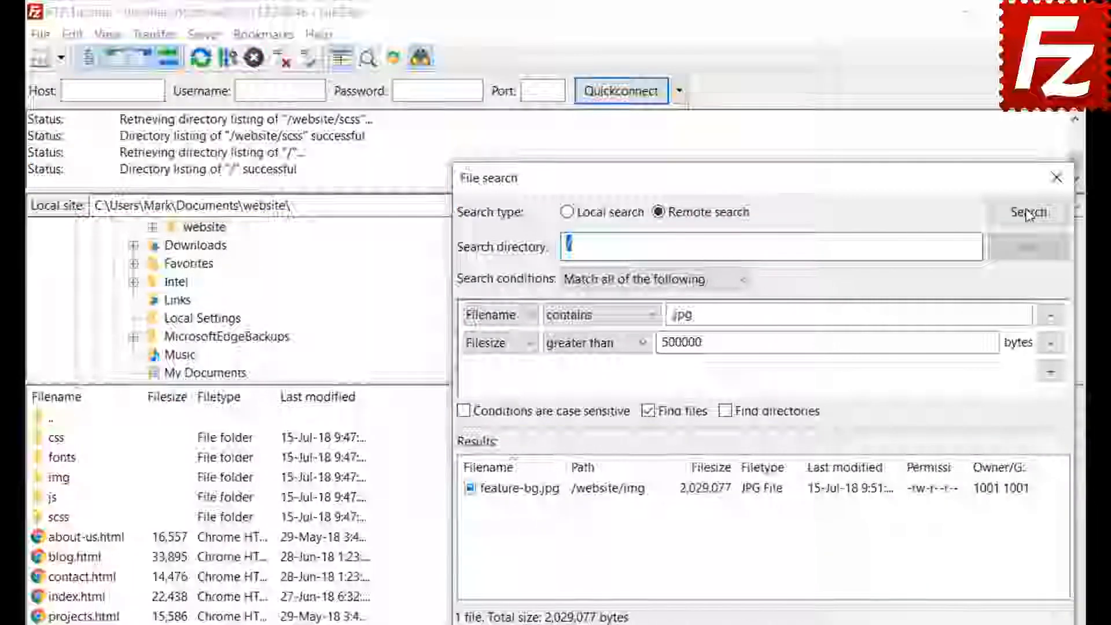
{"action": "right_click", "coordinate": [554, 493]}
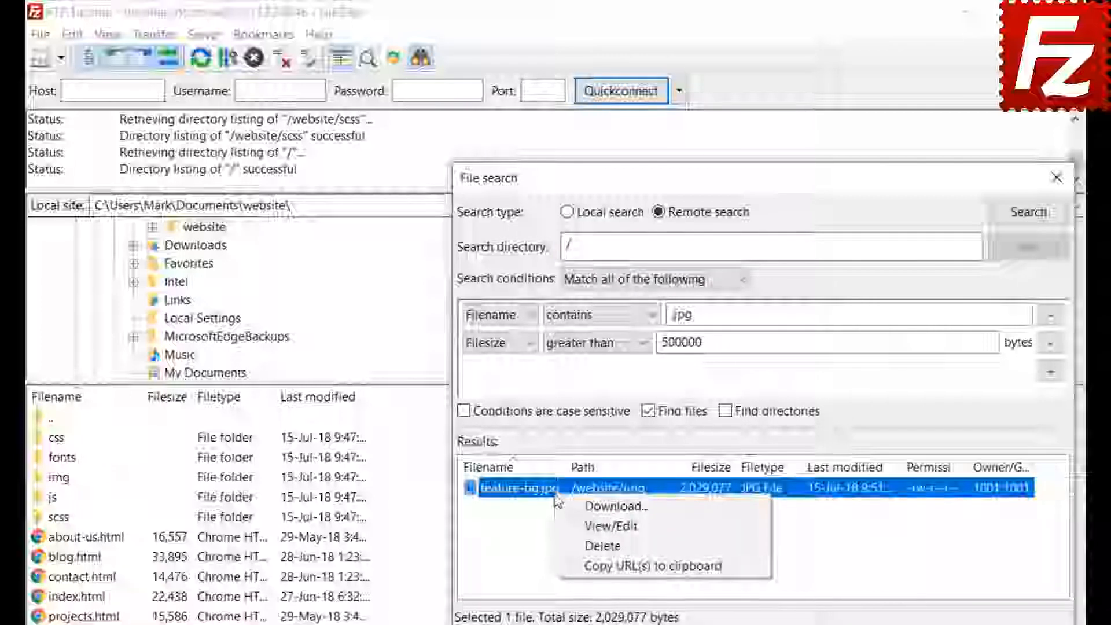
{"action": "left_click", "coordinate": [579, 507]}
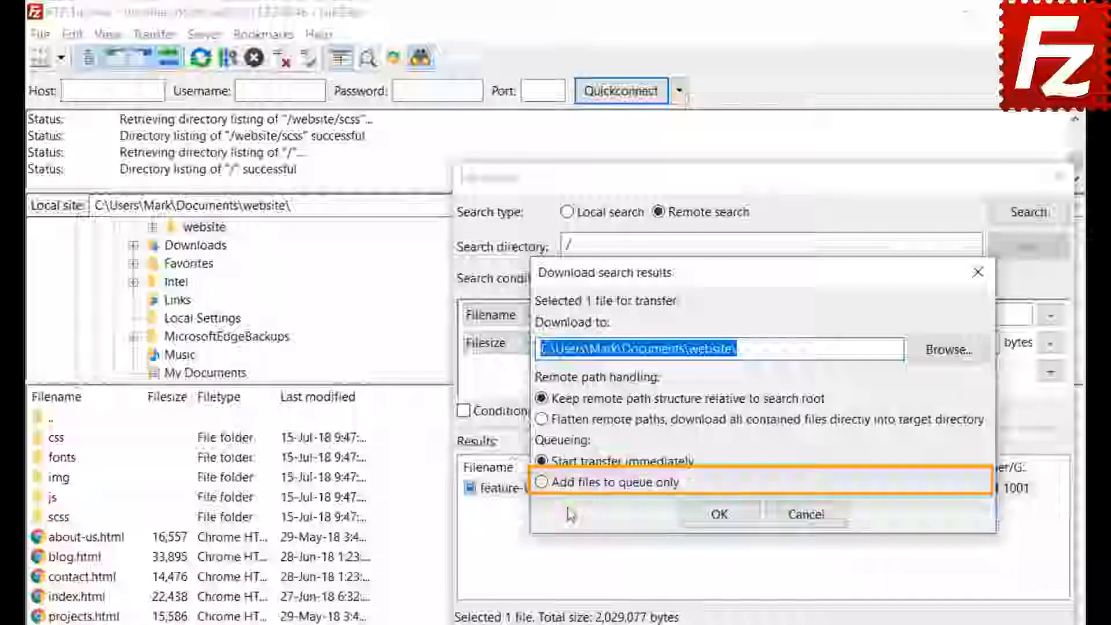
{"action": "left_click", "coordinate": [541, 481]}
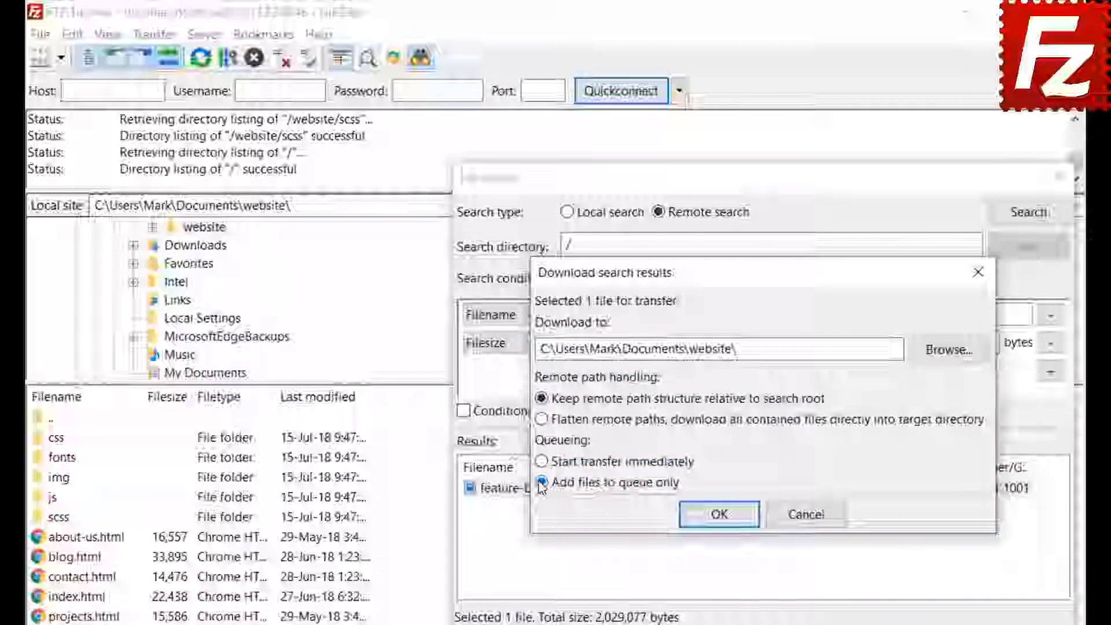
{"action": "left_click", "coordinate": [720, 524]}
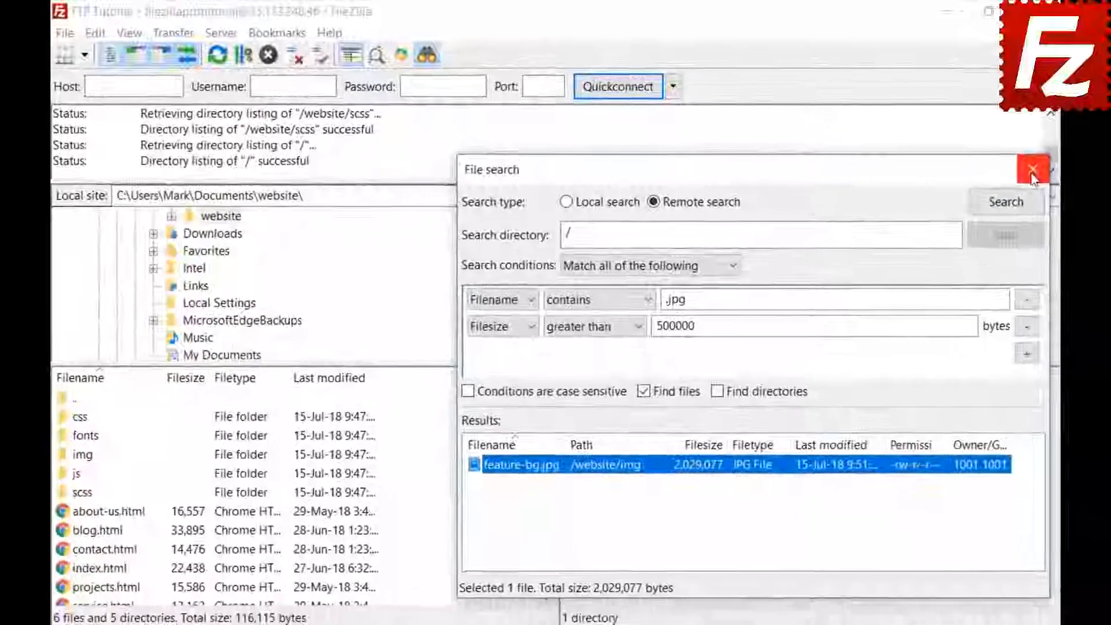
{"action": "left_click", "coordinate": [1056, 178]}
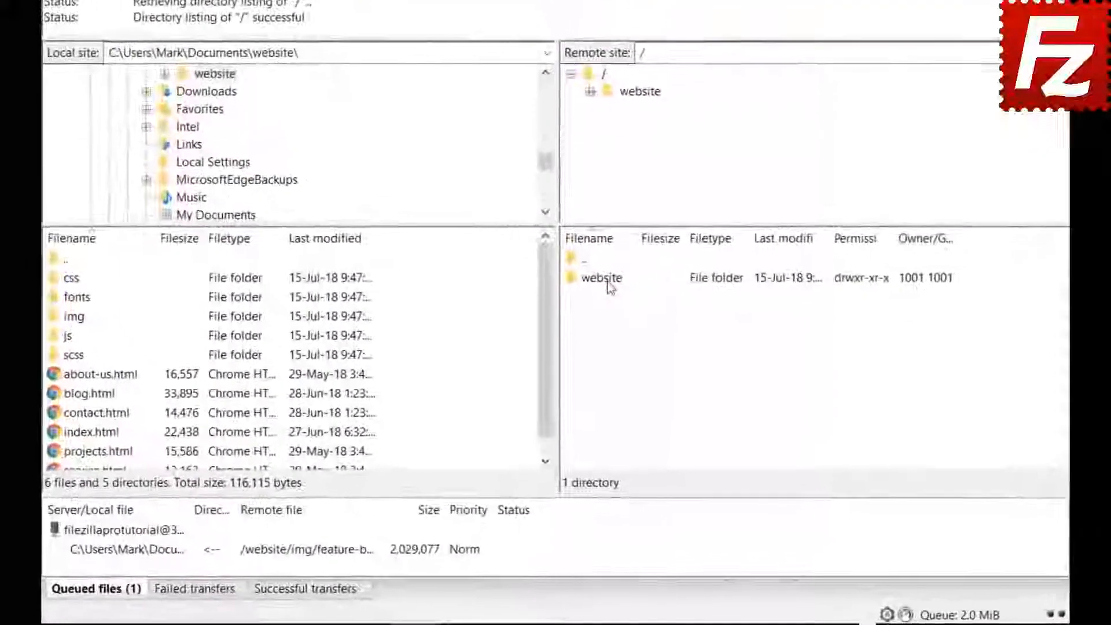
- Browse the remote side into /website/css and step through its listed files
{"action": "double_click", "coordinate": [595, 339]}
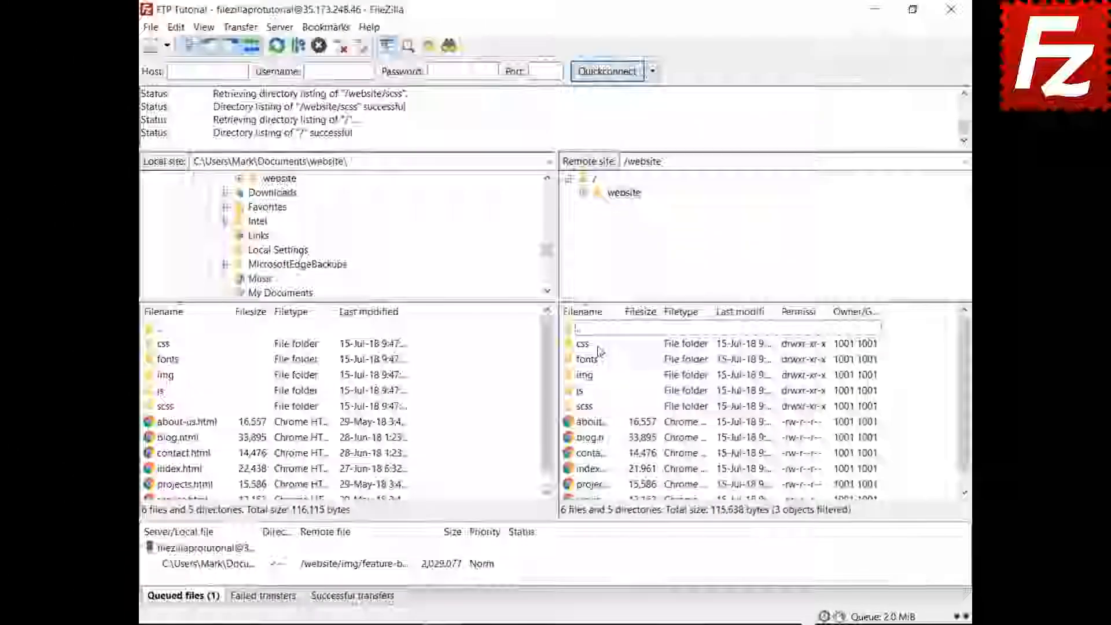
{"action": "double_click", "coordinate": [586, 345]}
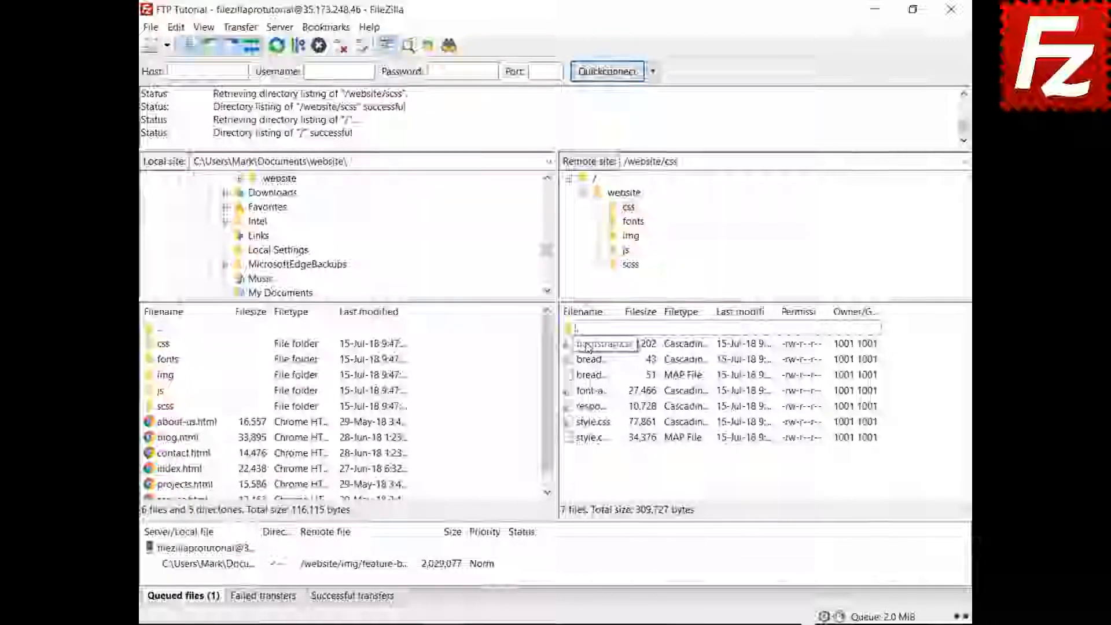
{"action": "left_click", "coordinate": [587, 346]}
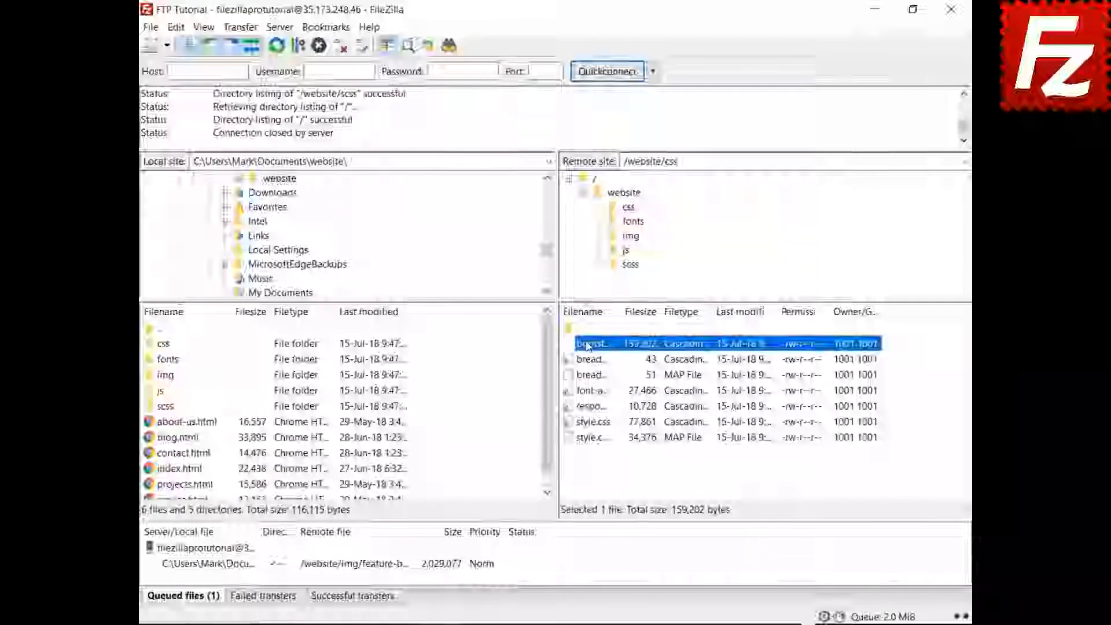
{"action": "key", "text": "Down"}
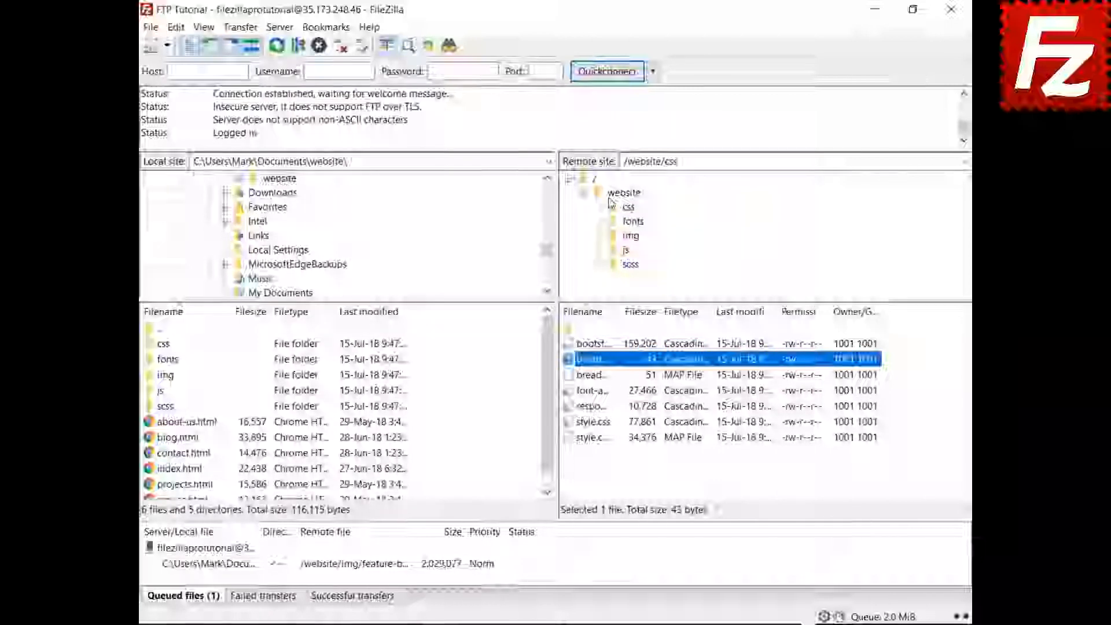
- Quick-filter the css list on 'sty' and invert the filter to hide matching files
{"action": "key", "text": "ctrl+f"}
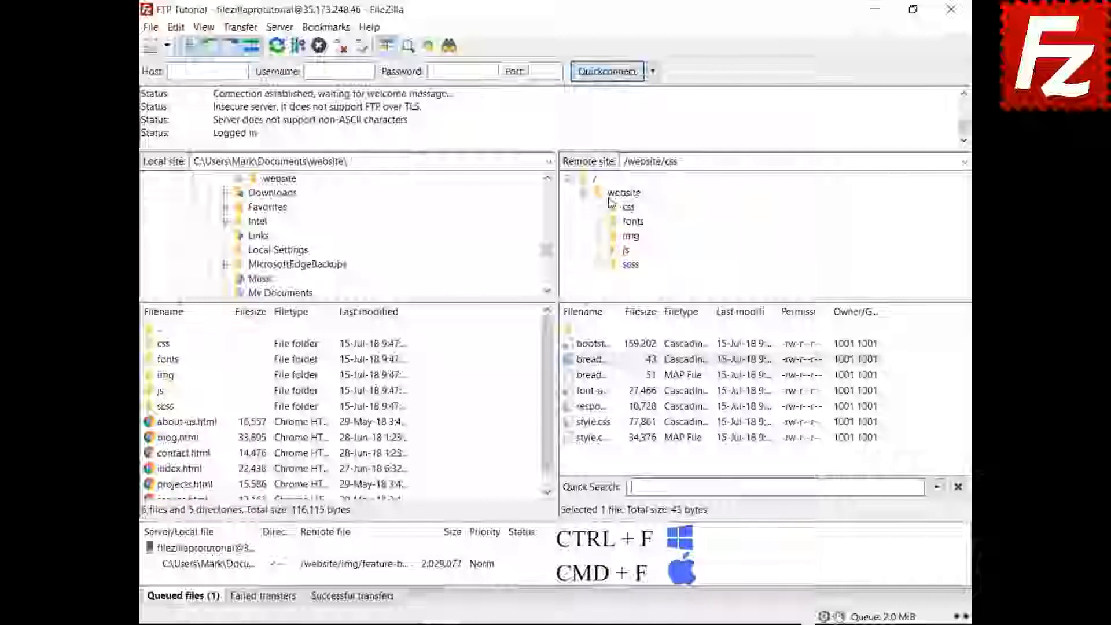
{"action": "type", "text": "s"}
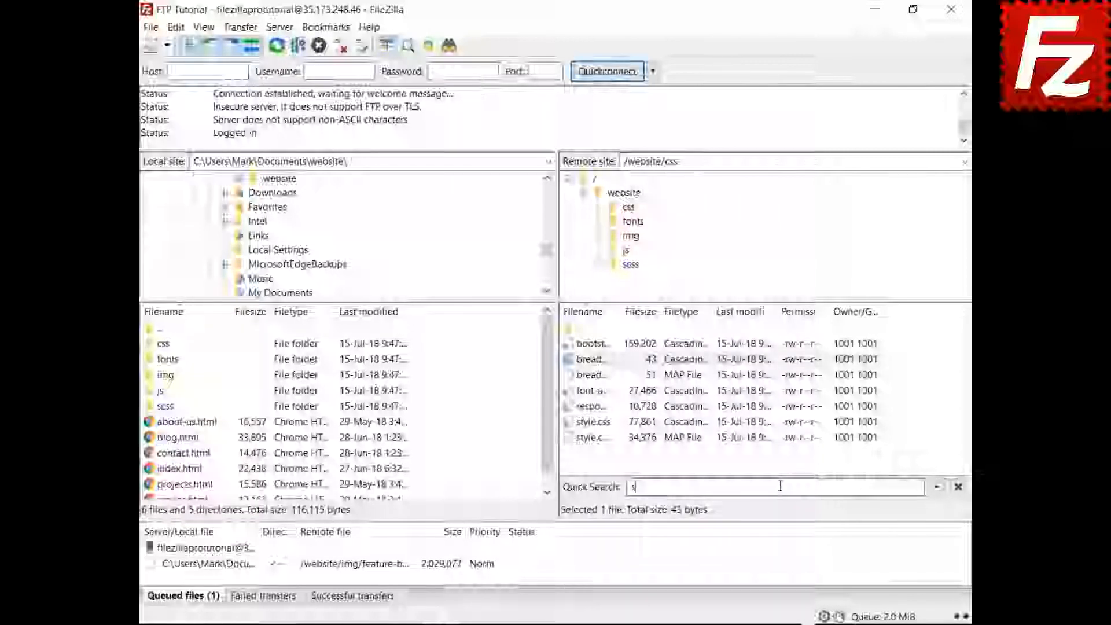
{"action": "type", "text": "tyle"}
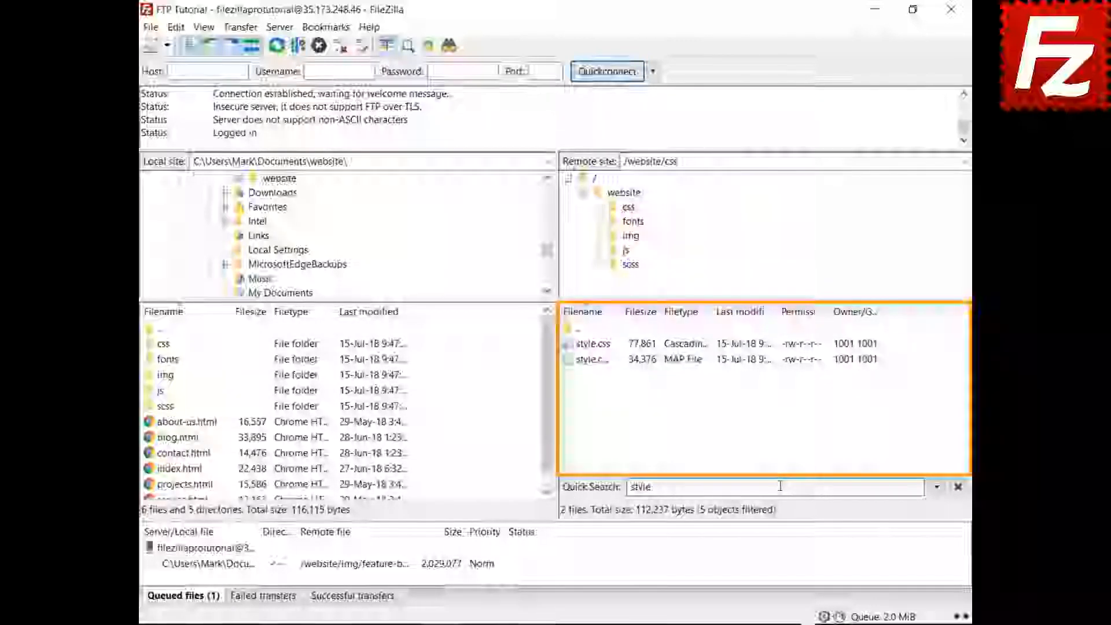
{"action": "left_click", "coordinate": [937, 488]}
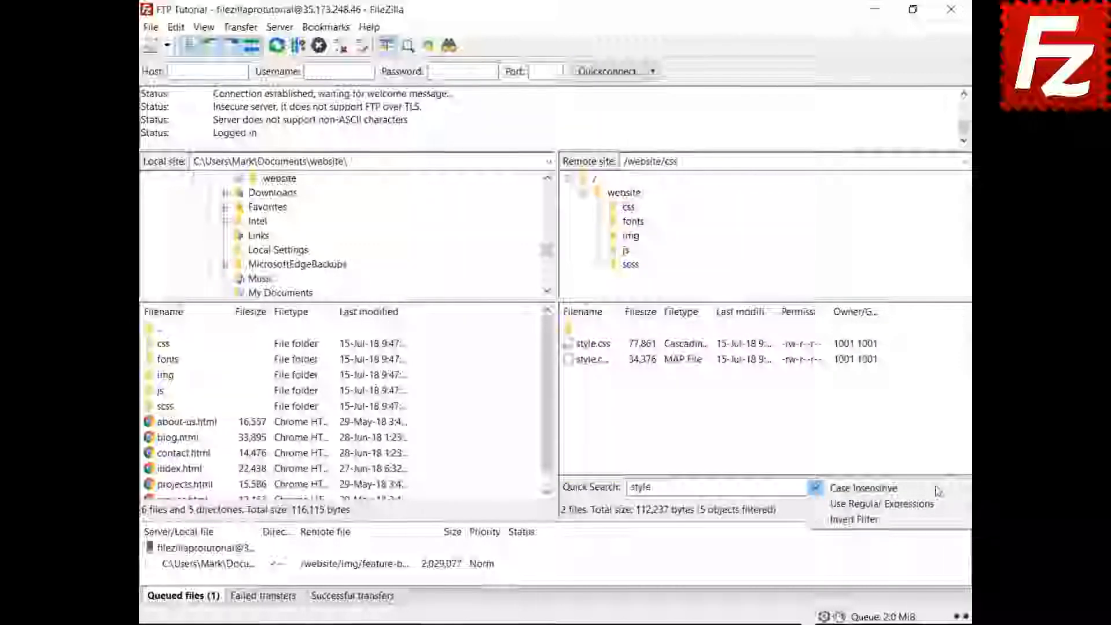
{"action": "left_click", "coordinate": [933, 523]}
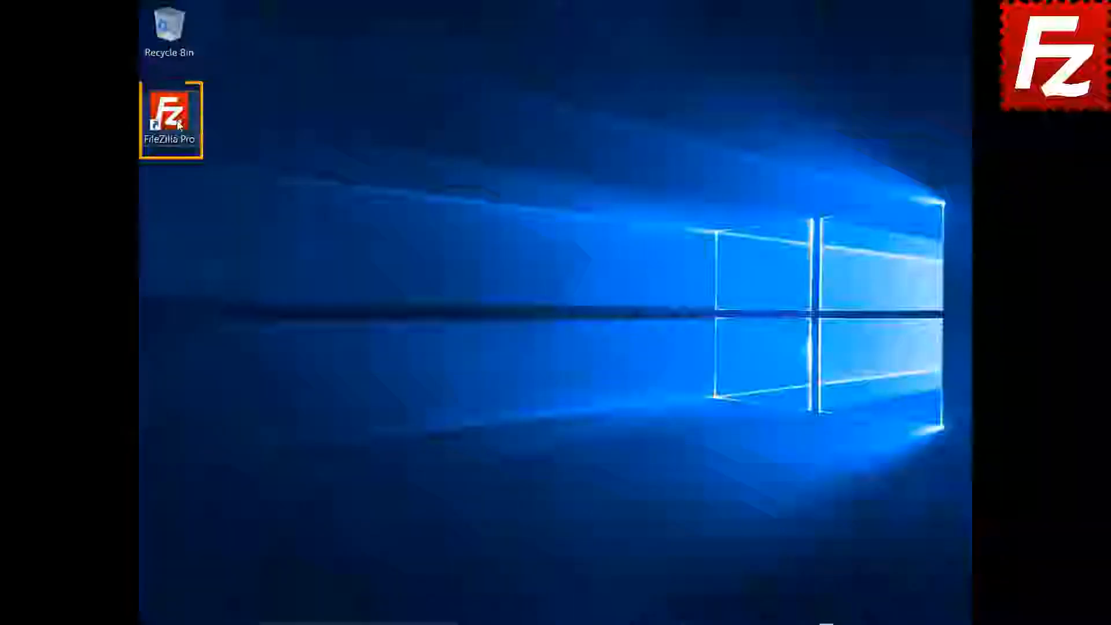
- Relaunch FileZilla Pro, connect to FTP Tutorial, and upload Summary Report.docx
{"action": "double_click", "coordinate": [180, 125]}
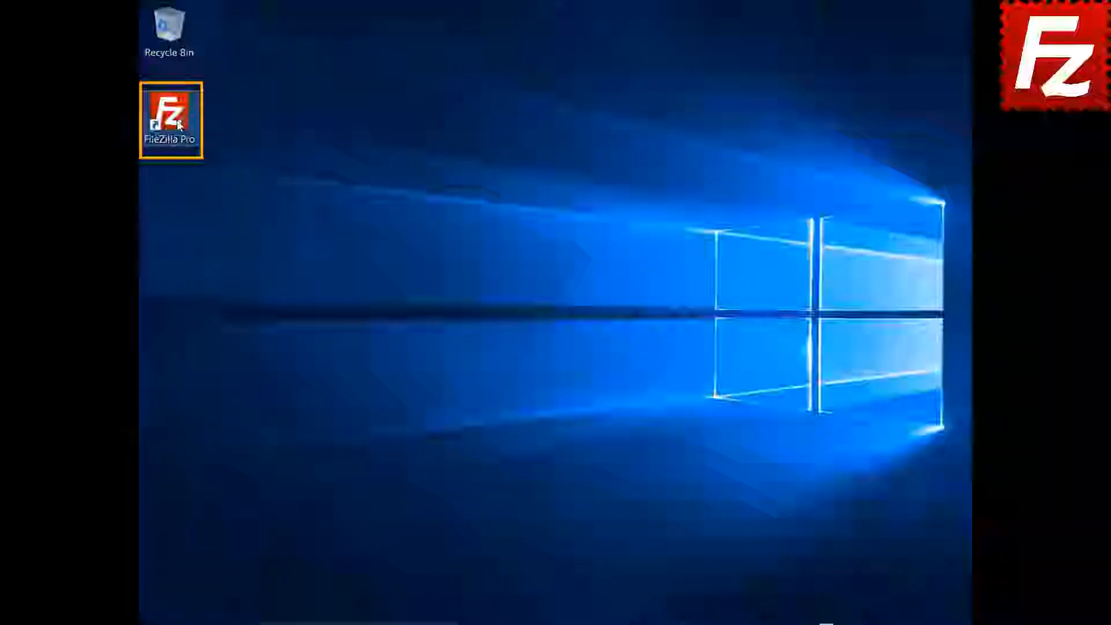
{"action": "left_click", "coordinate": [188, 55]}
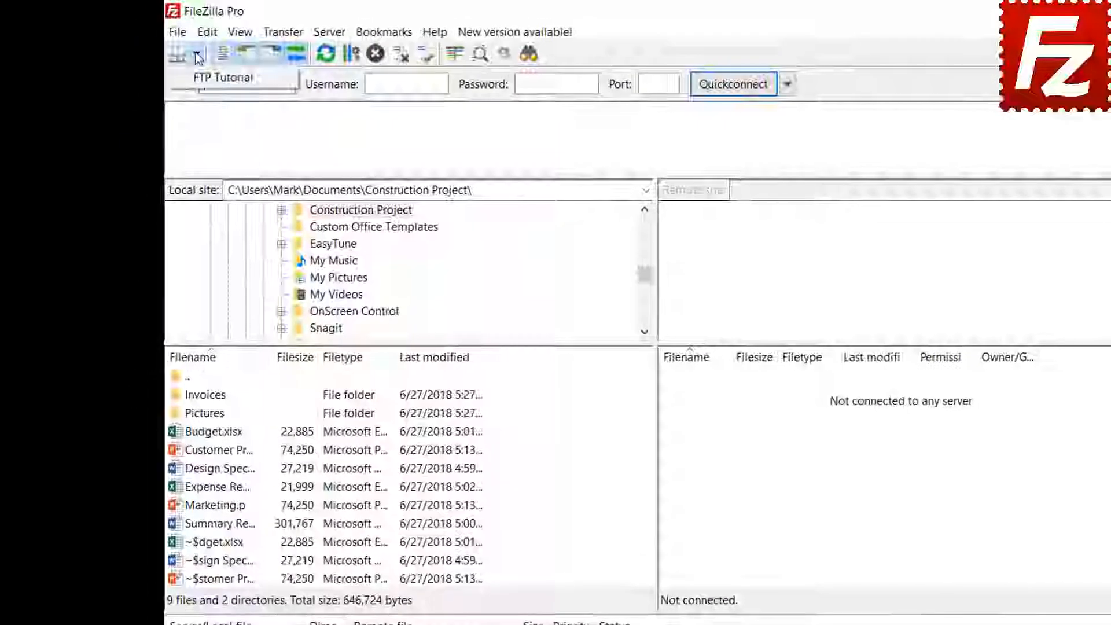
{"action": "left_click", "coordinate": [208, 70]}
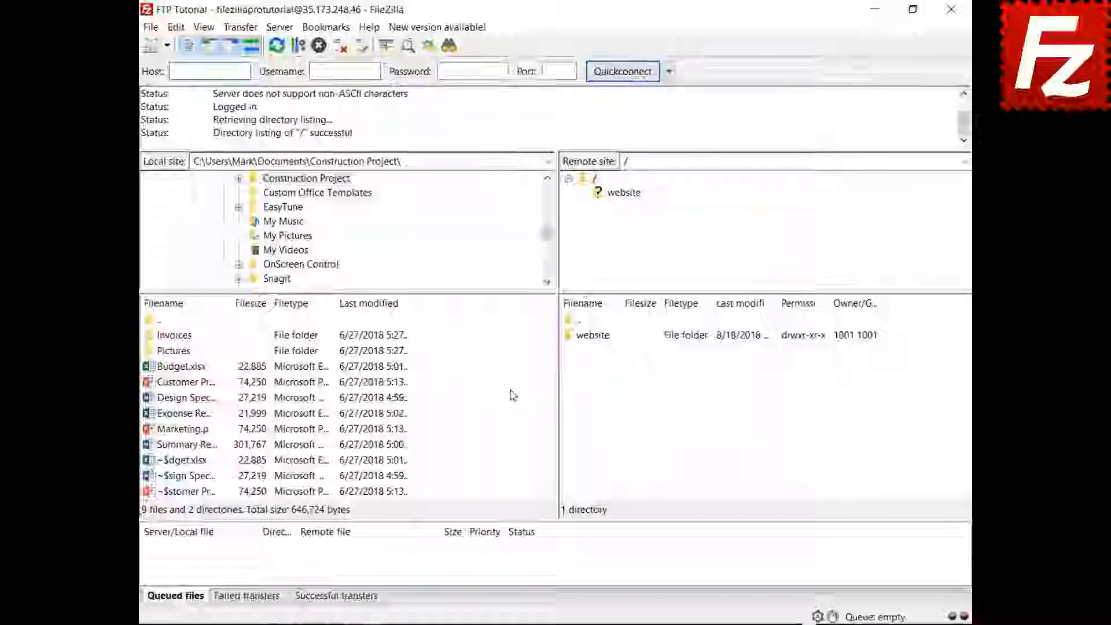
{"action": "right_click", "coordinate": [188, 450]}
{"action": "left_click", "coordinate": [212, 458]}
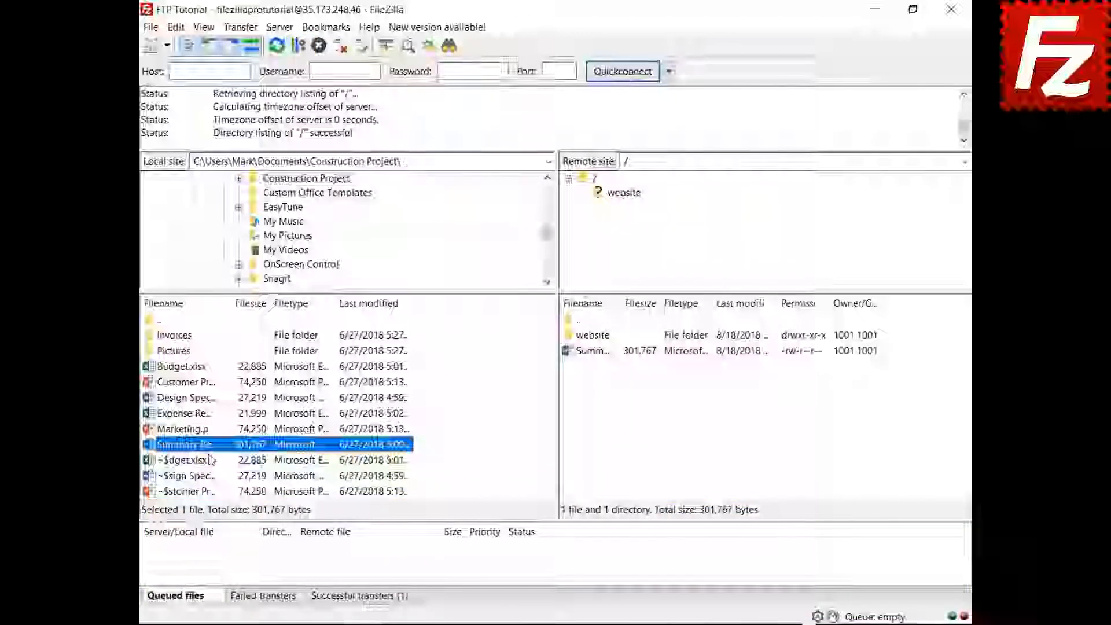
- Add Budget.xlsx and the Invoices folder to the queue, then process the queue
{"action": "right_click", "coordinate": [186, 367]}
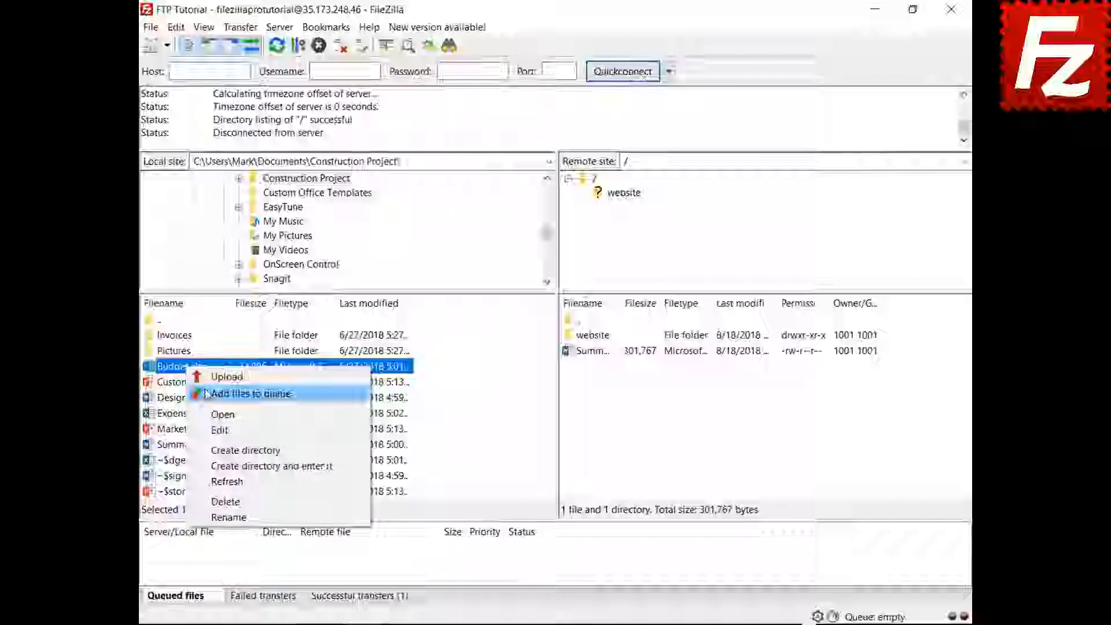
{"action": "left_click", "coordinate": [208, 394]}
{"action": "right_click", "coordinate": [186, 336]}
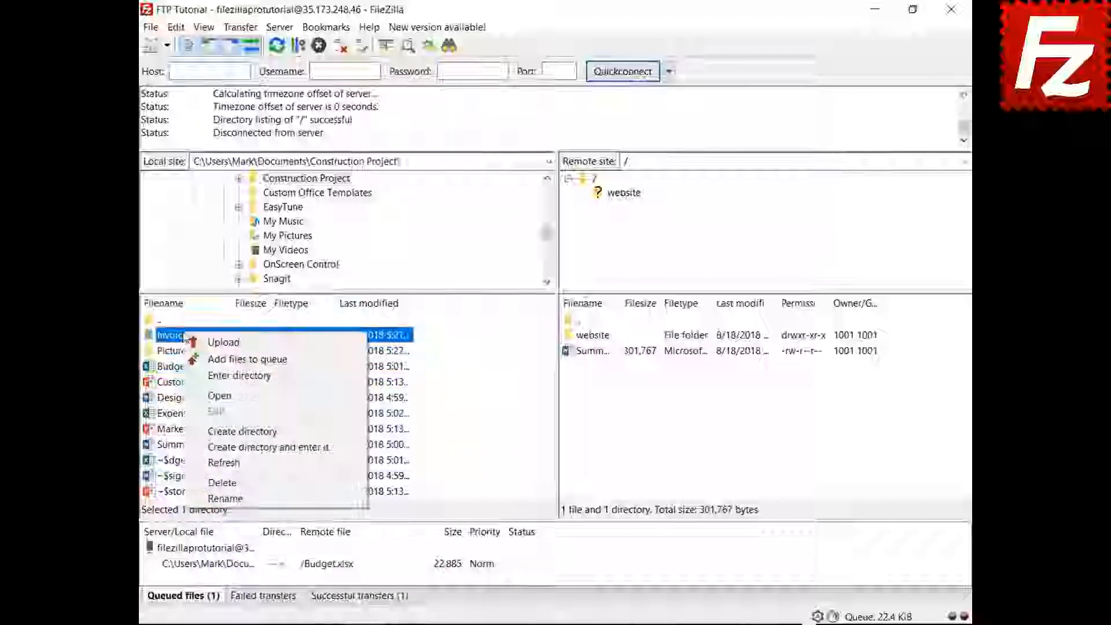
{"action": "left_click", "coordinate": [197, 360]}
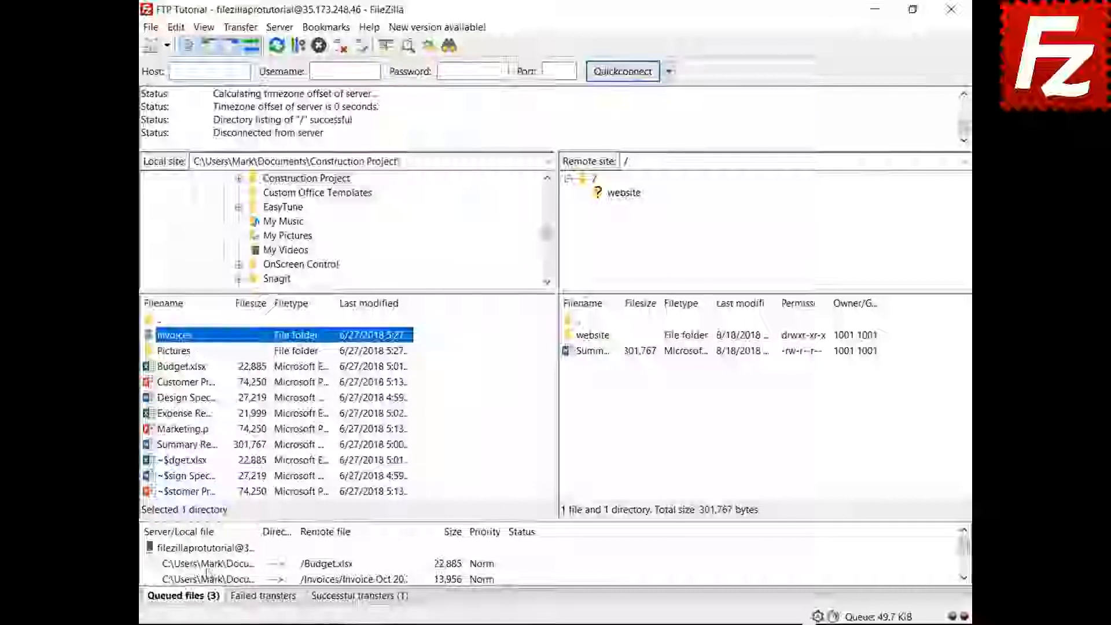
{"action": "right_click", "coordinate": [212, 548]}
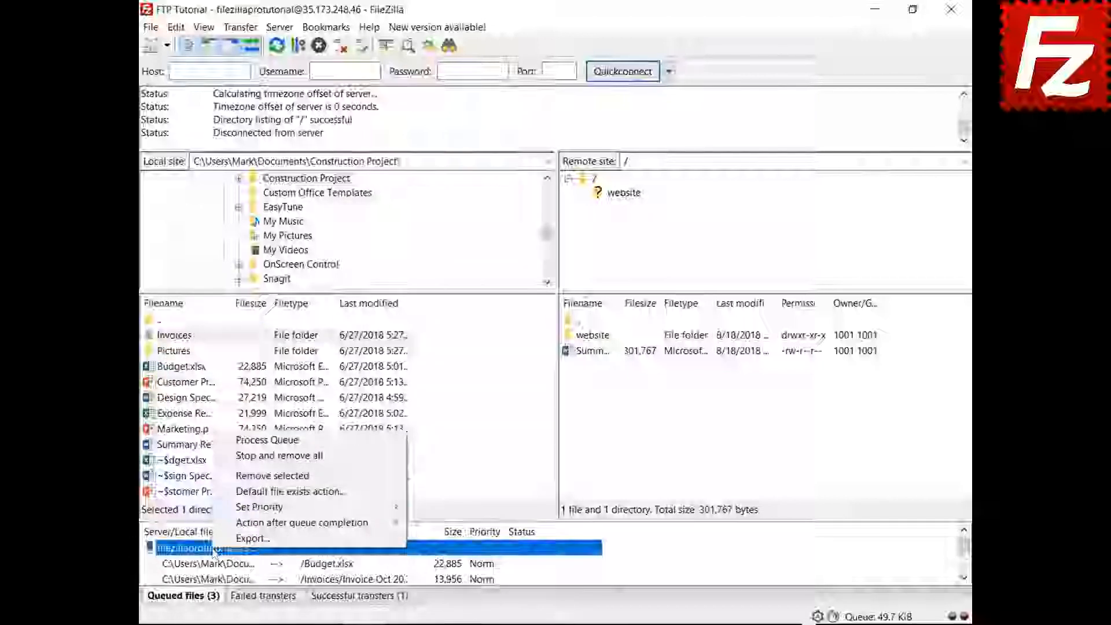
{"action": "left_click", "coordinate": [255, 441]}
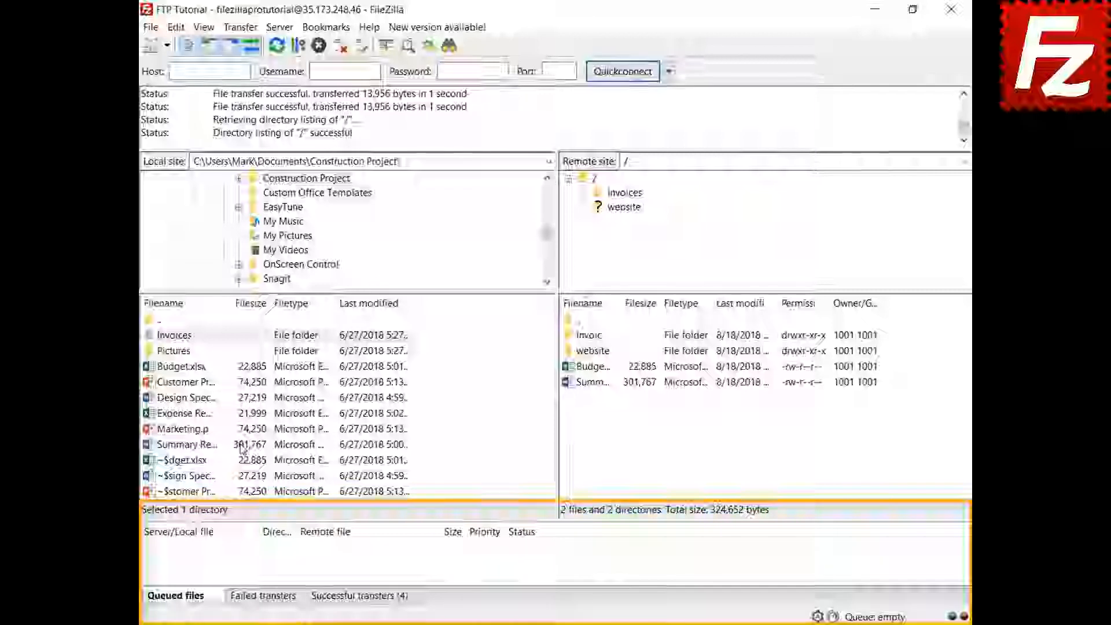
- Add Design Specs.docx and Expense Report.xlsx to the transfer queue
{"action": "right_click", "coordinate": [193, 403]}
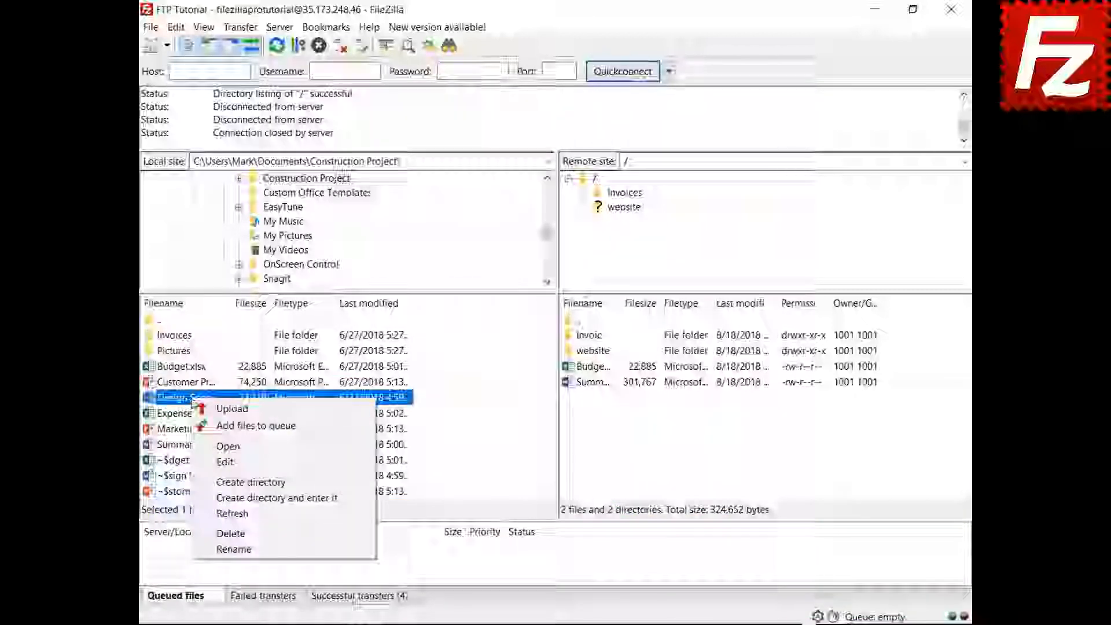
{"action": "left_click", "coordinate": [215, 425]}
{"action": "right_click", "coordinate": [199, 414]}
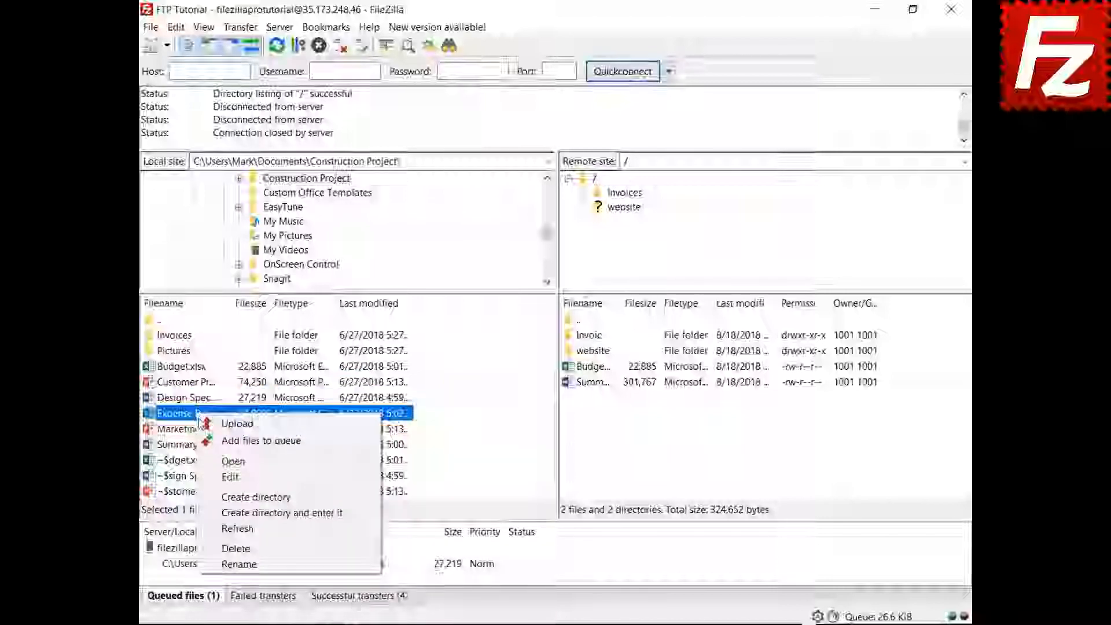
{"action": "left_click", "coordinate": [215, 440]}
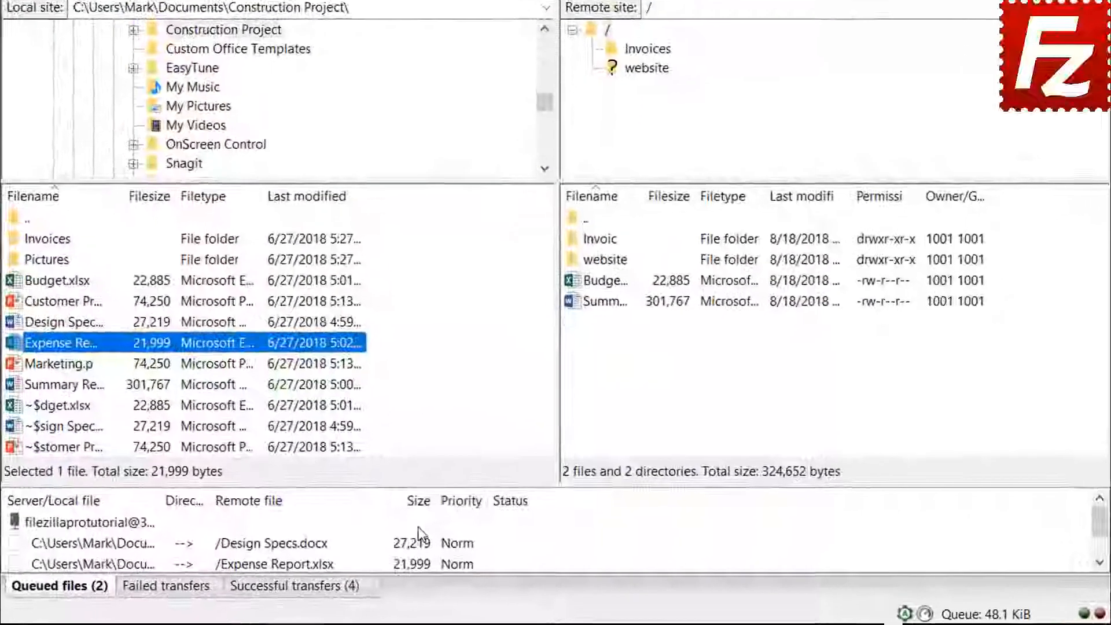
- Sort the queue by size, give Expense Report Highest priority, and process the queue
{"action": "left_click", "coordinate": [410, 493]}
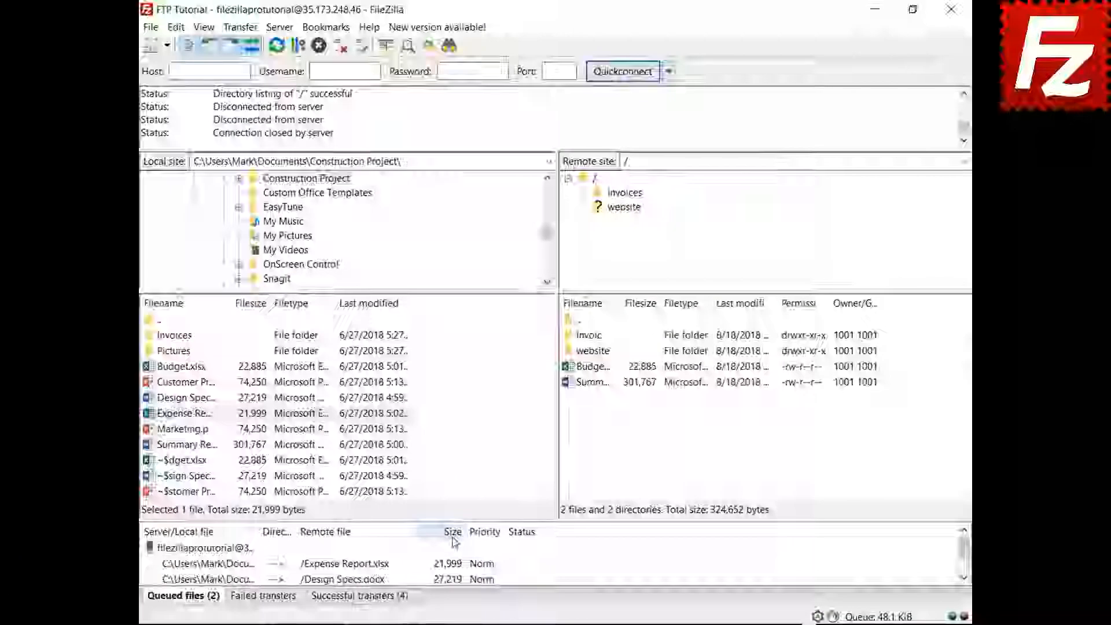
{"action": "left_click", "coordinate": [252, 564]}
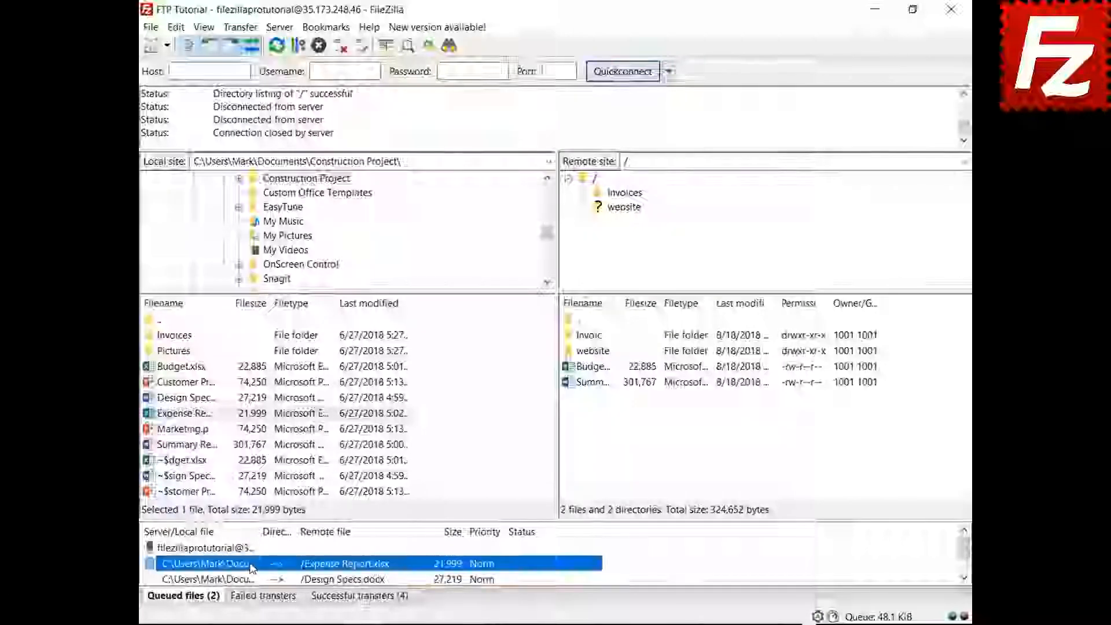
{"action": "right_click", "coordinate": [253, 564]}
{"action": "mouse_move", "coordinate": [283, 528]}
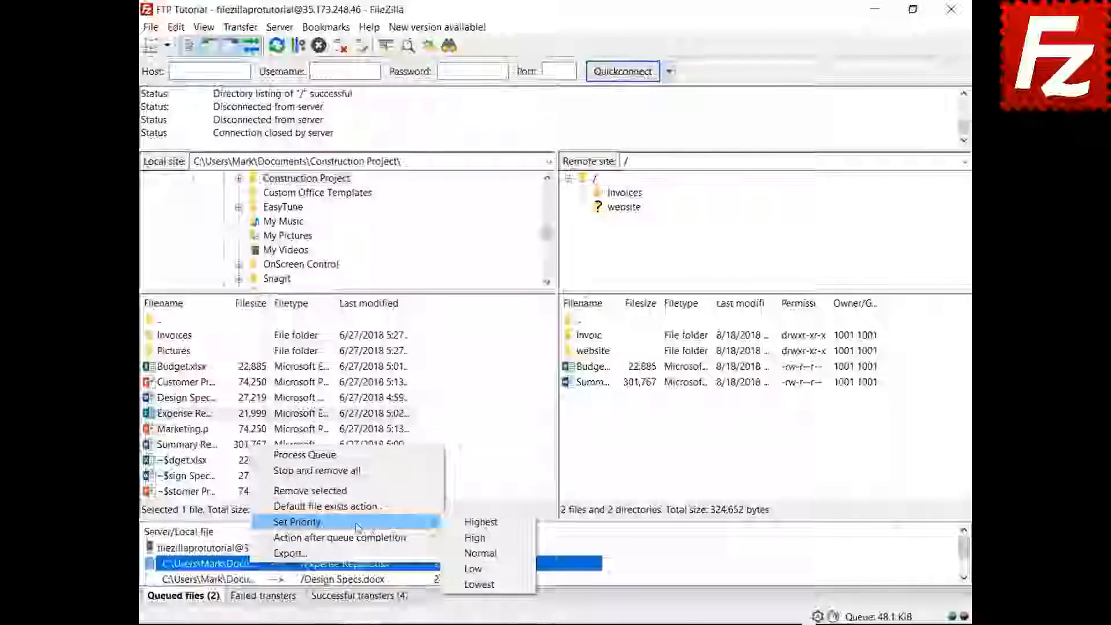
{"action": "left_click", "coordinate": [473, 522]}
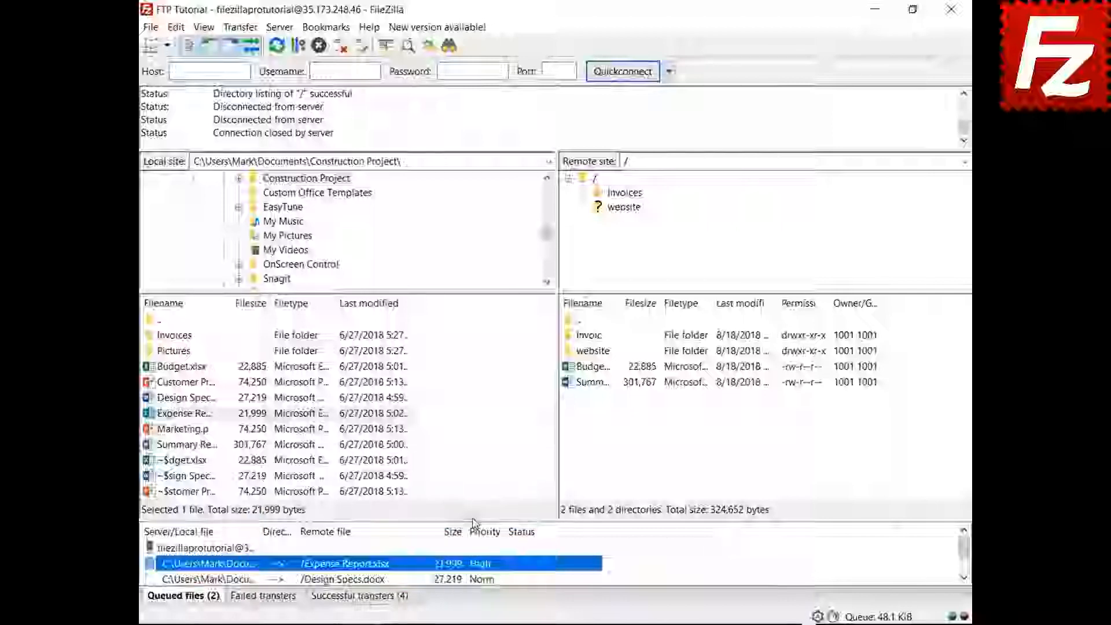
{"action": "right_click", "coordinate": [233, 549]}
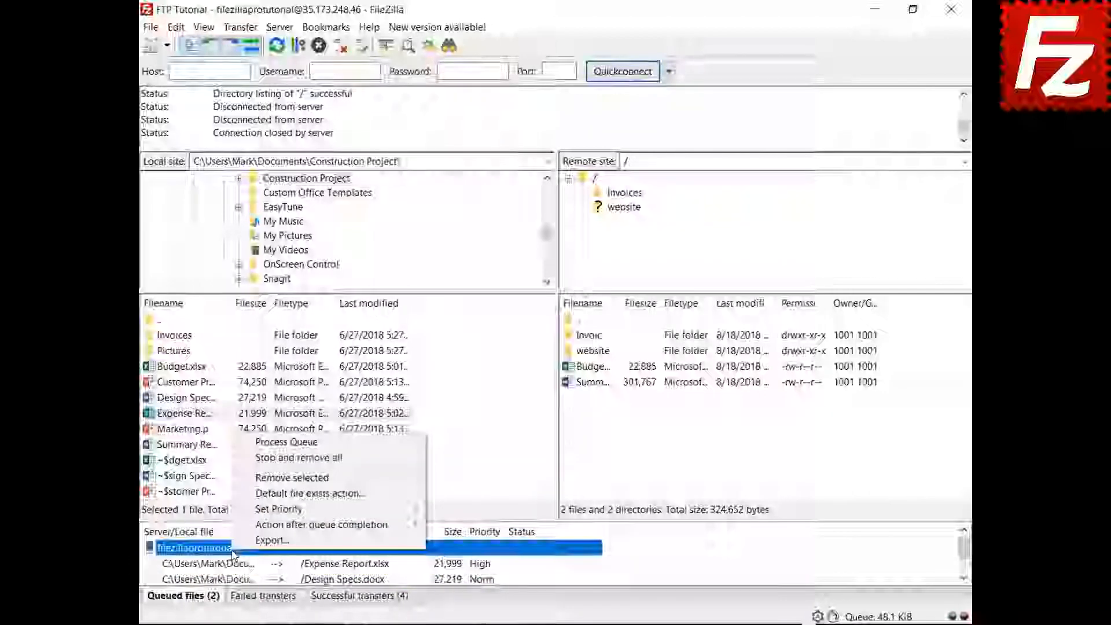
{"action": "left_click", "coordinate": [299, 442]}
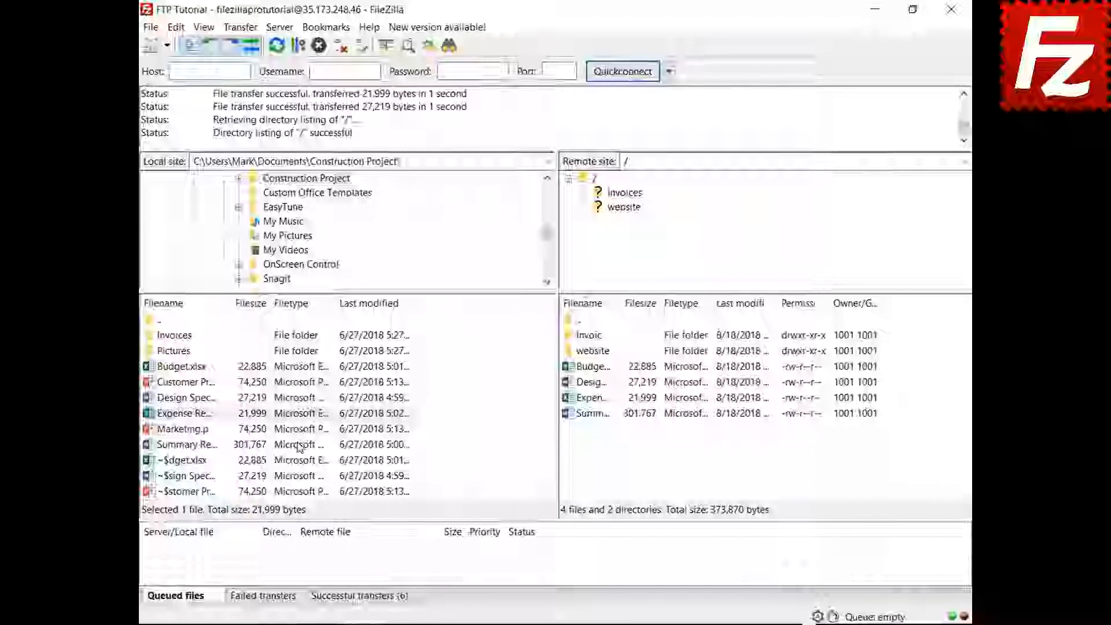
- Re-queue Budget.xlsx and review the File exists action for uploads, cancelling without changes
{"action": "right_click", "coordinate": [200, 368]}
{"action": "left_click", "coordinate": [215, 397]}
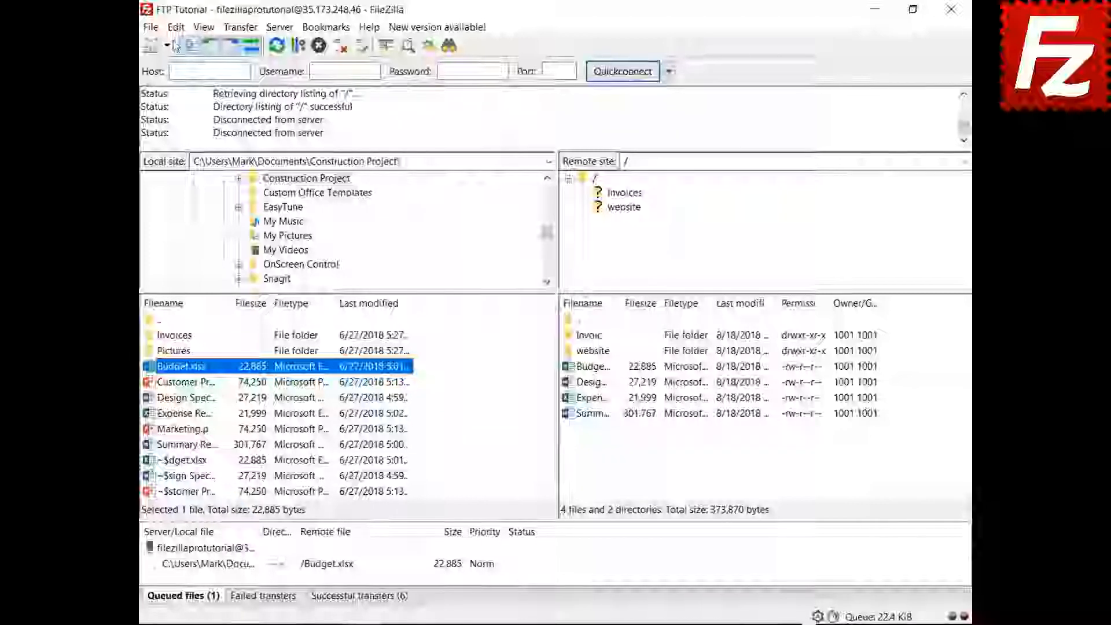
{"action": "left_click", "coordinate": [176, 27]}
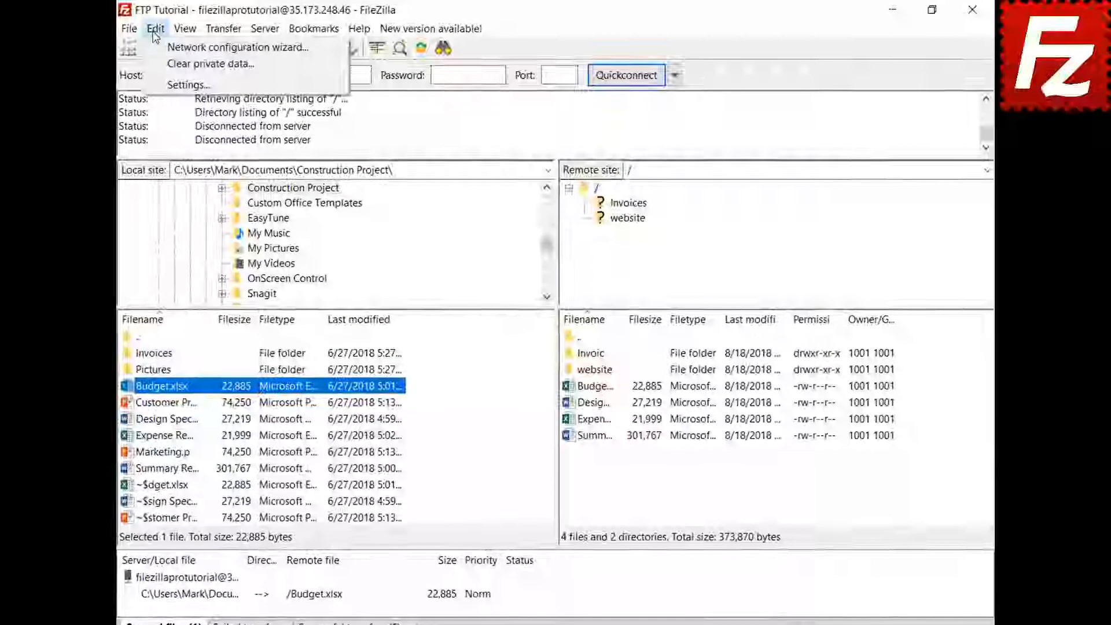
{"action": "left_click", "coordinate": [157, 86]}
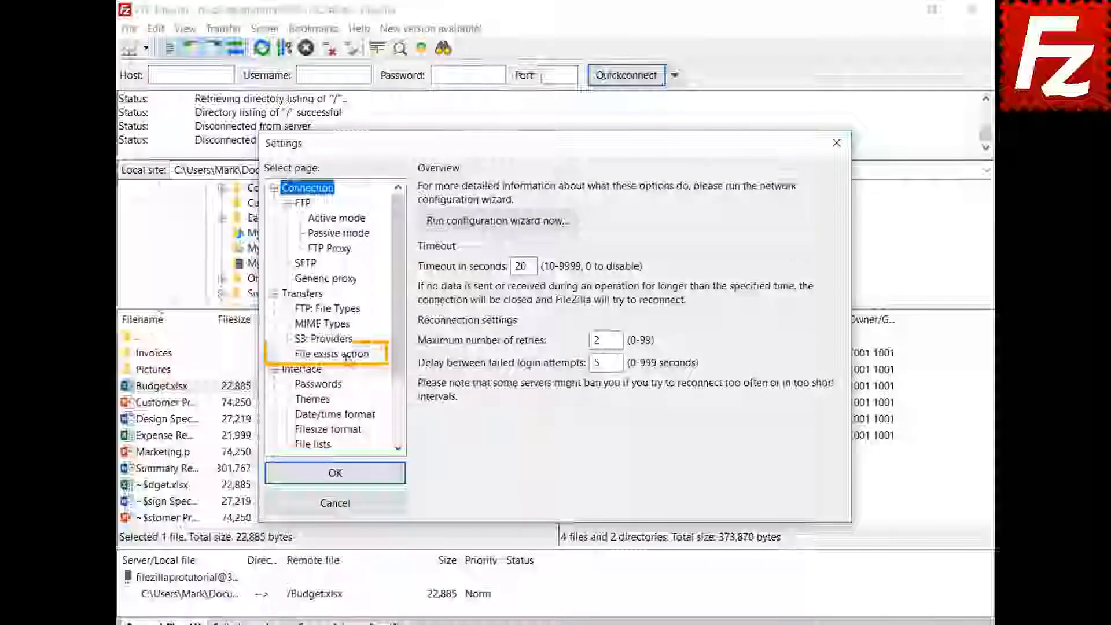
{"action": "left_click", "coordinate": [347, 355]}
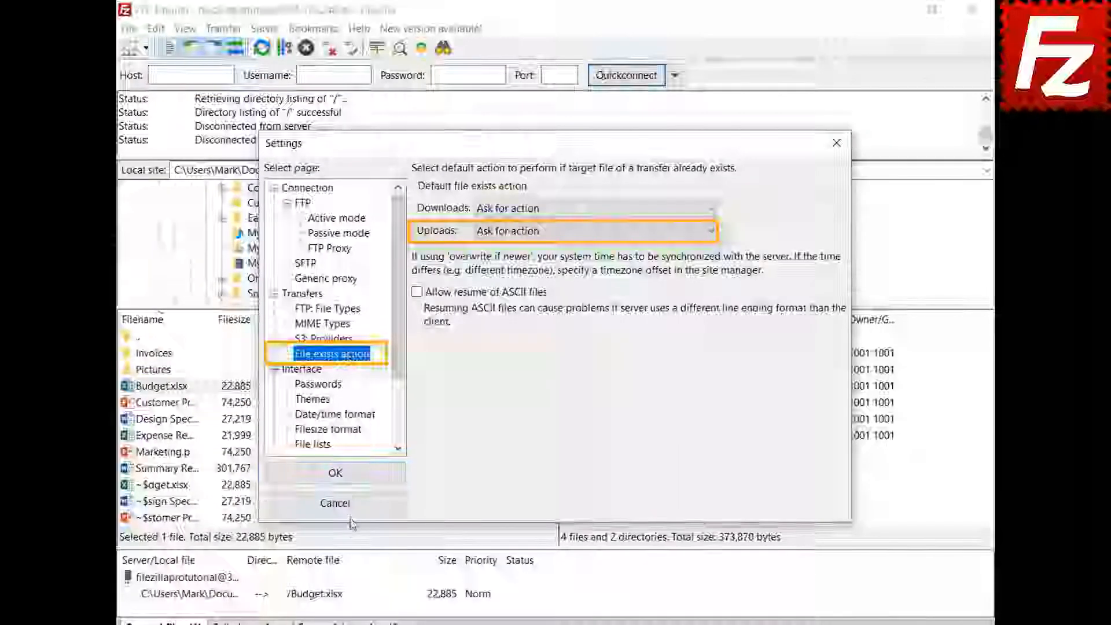
{"action": "left_click", "coordinate": [351, 508]}
{"action": "left_click", "coordinate": [236, 600]}
{"action": "right_click", "coordinate": [236, 601]}
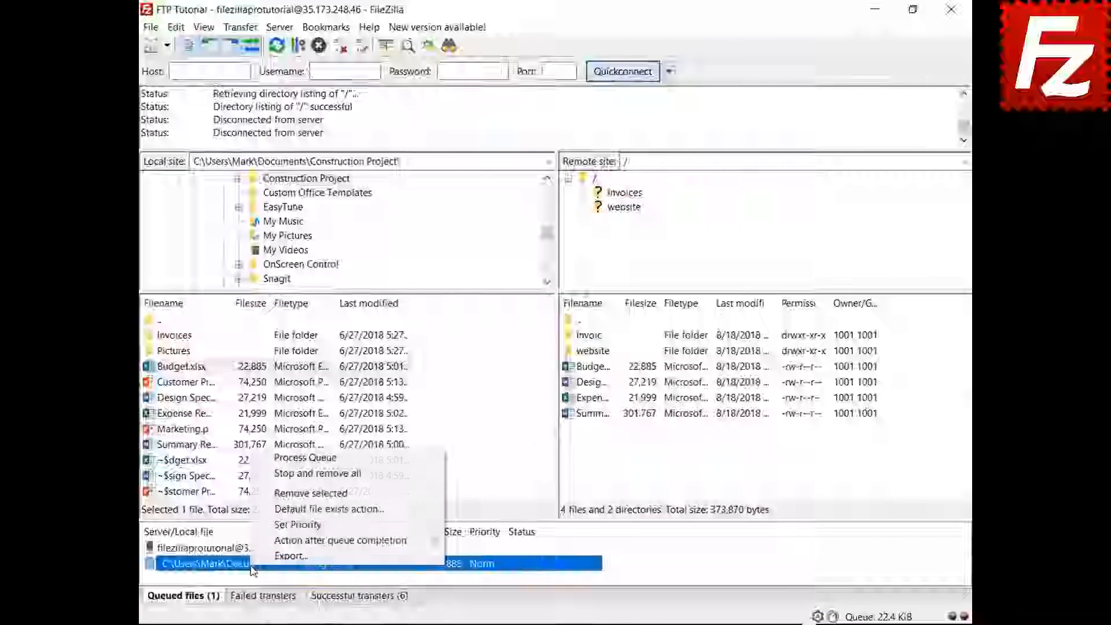
- Set the queued Budget.xlsx upload to 'Overwrite file' and process the queue
{"action": "left_click", "coordinate": [276, 509]}
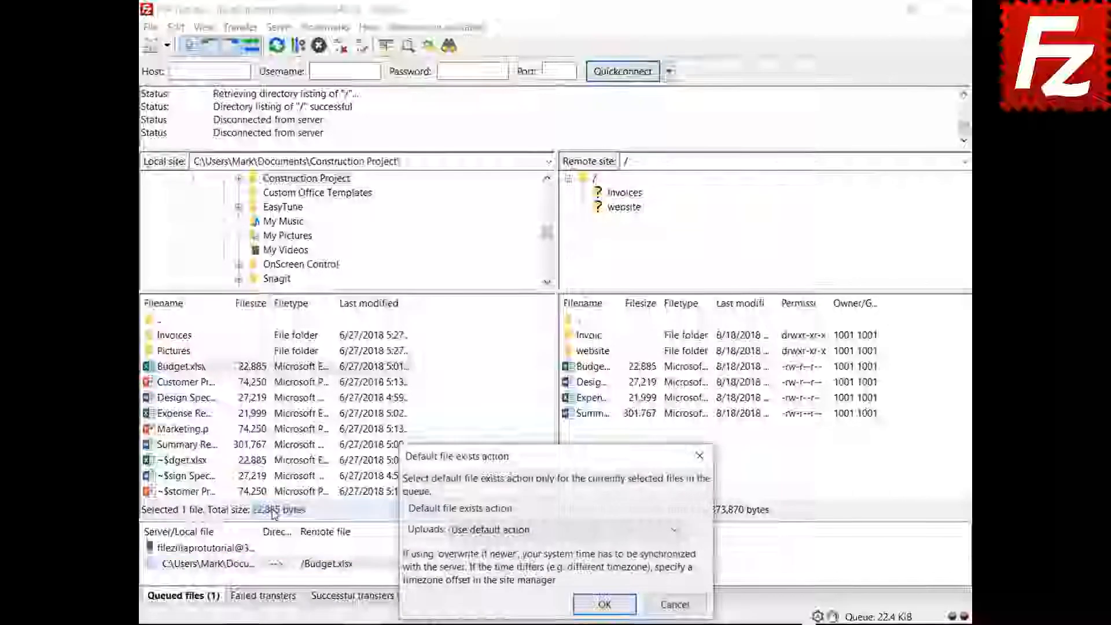
{"action": "left_click", "coordinate": [485, 530]}
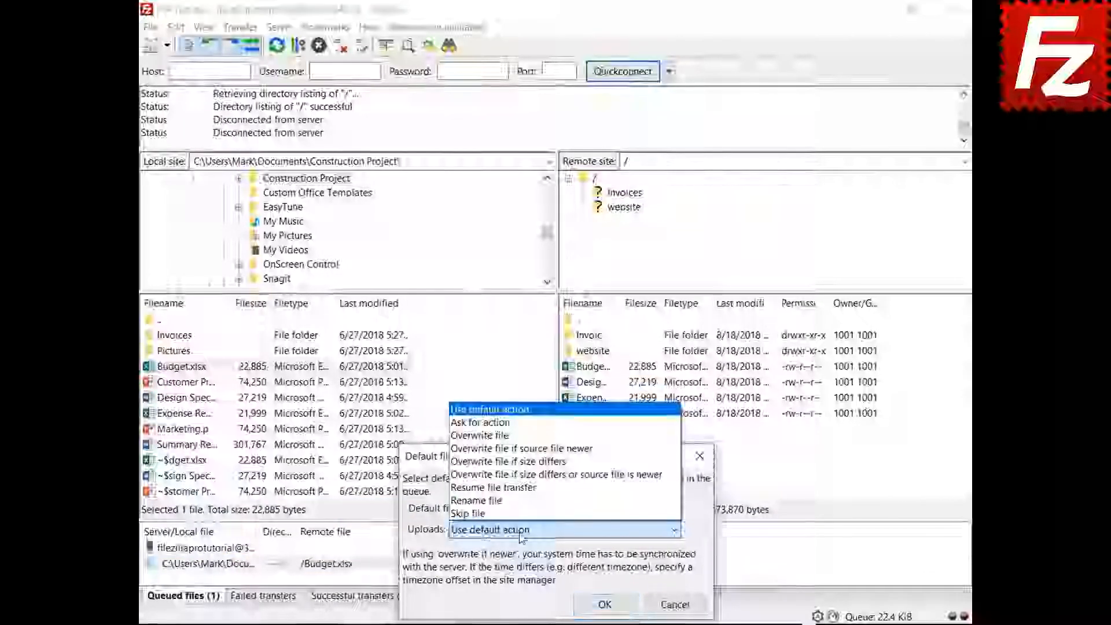
{"action": "left_click", "coordinate": [480, 435]}
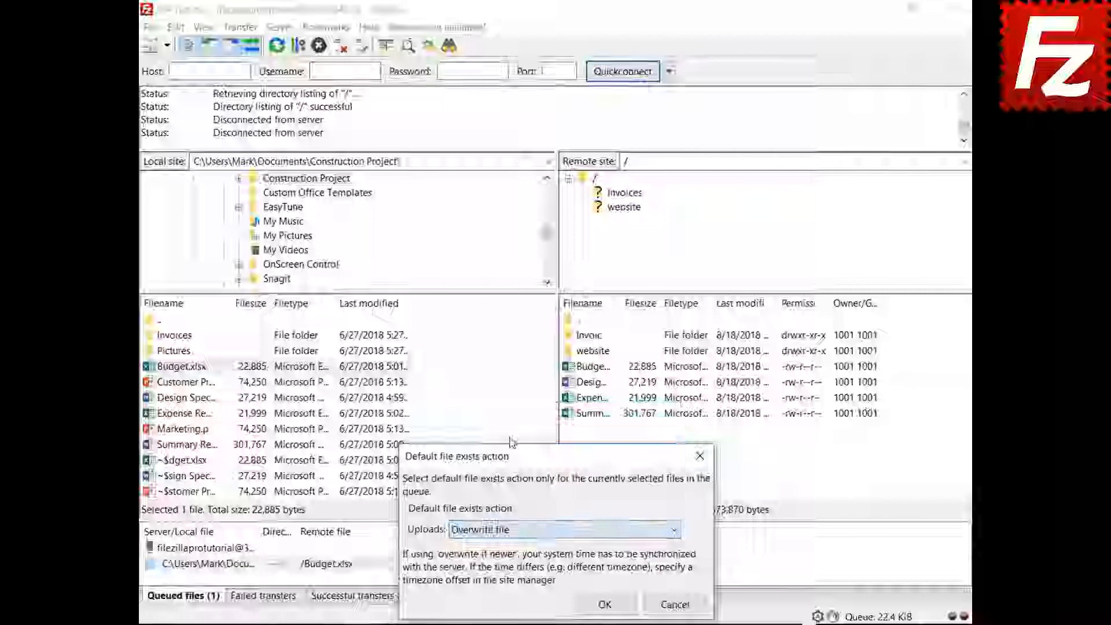
{"action": "left_click", "coordinate": [604, 604]}
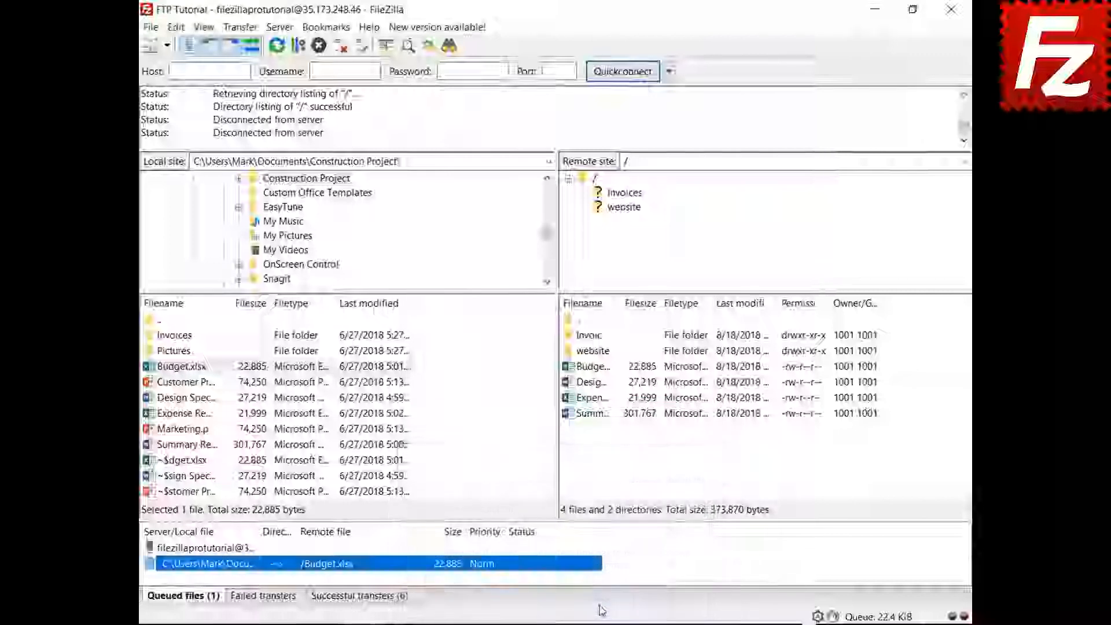
{"action": "right_click", "coordinate": [211, 550]}
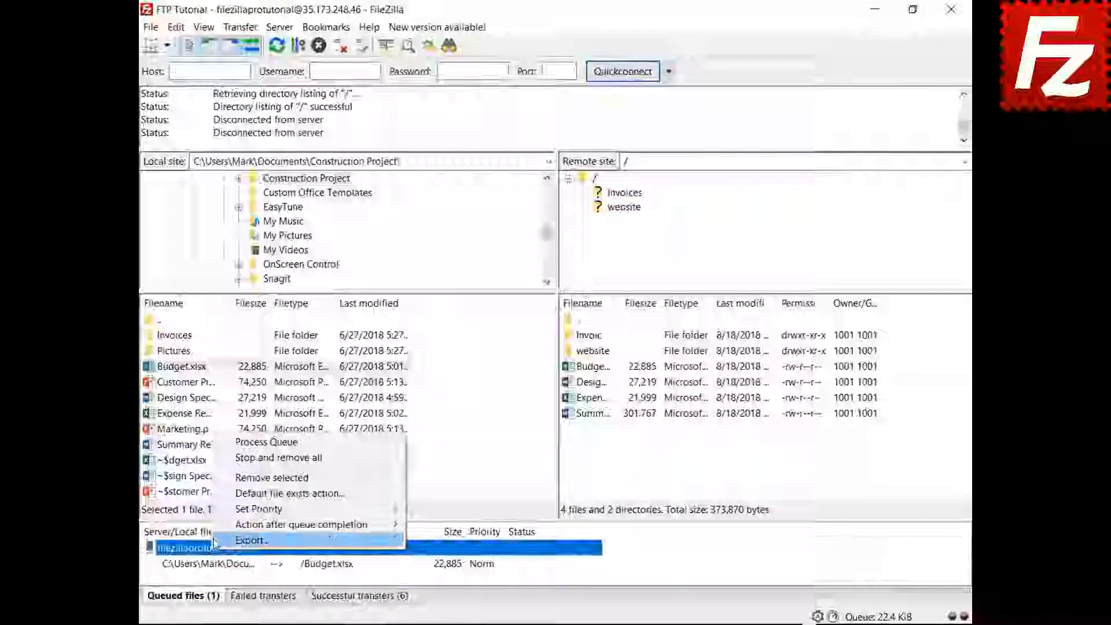
{"action": "left_click", "coordinate": [223, 443]}
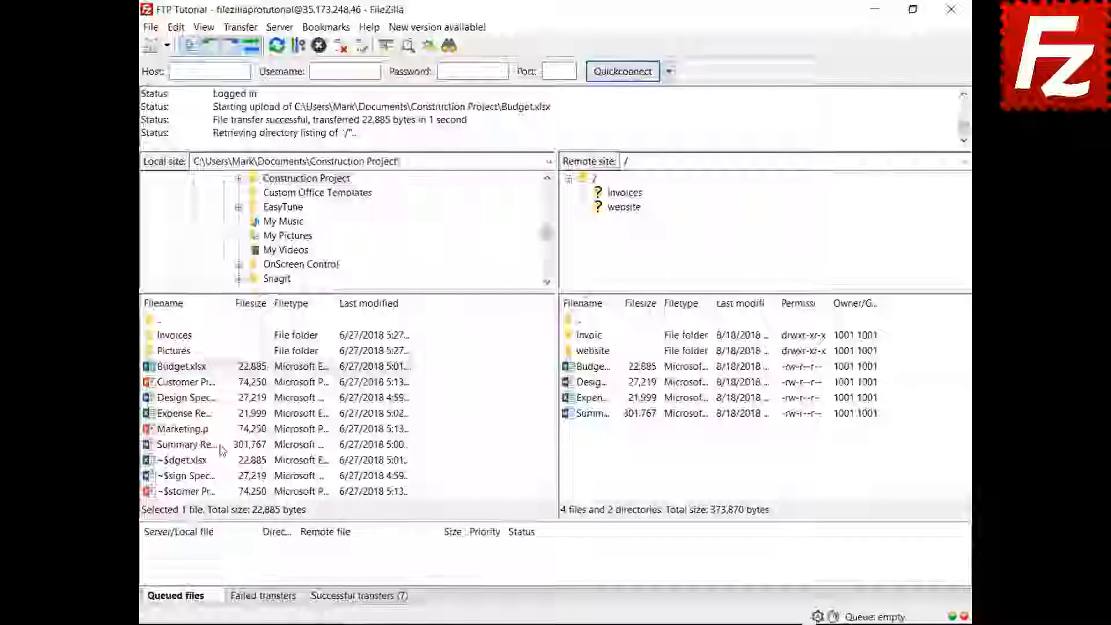
- Add Marketing.pptx to the transfer queue
{"action": "left_click", "coordinate": [187, 431]}
{"action": "right_click", "coordinate": [186, 434]}
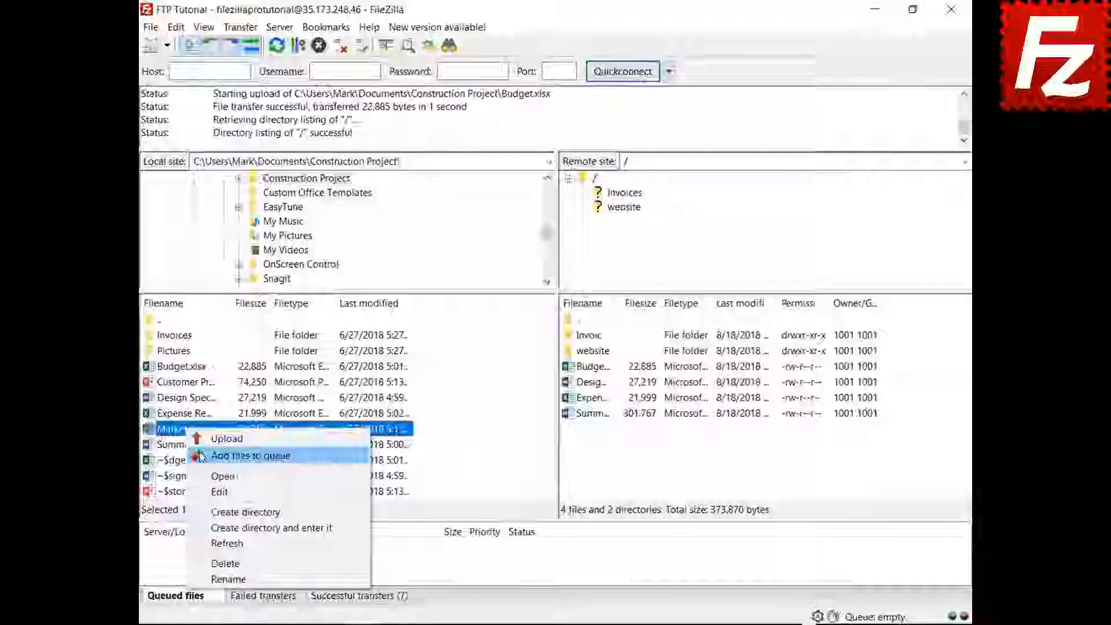
{"action": "left_click", "coordinate": [229, 455]}
- Set FileZilla to close when the queue completes, then process the queue
{"action": "right_click", "coordinate": [220, 569]}
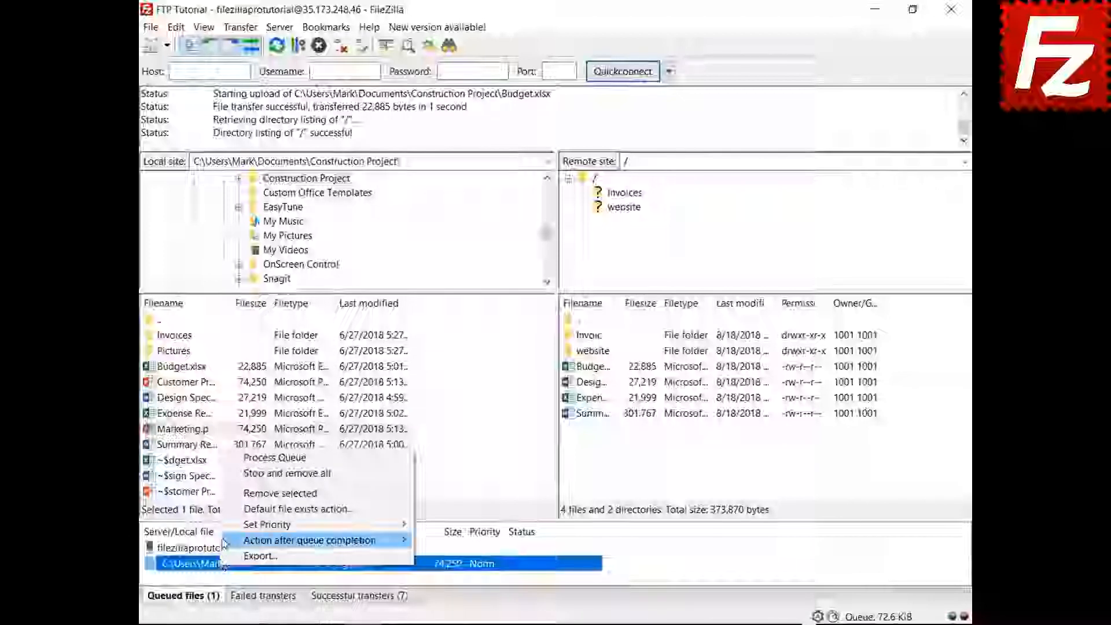
{"action": "mouse_move", "coordinate": [324, 540]}
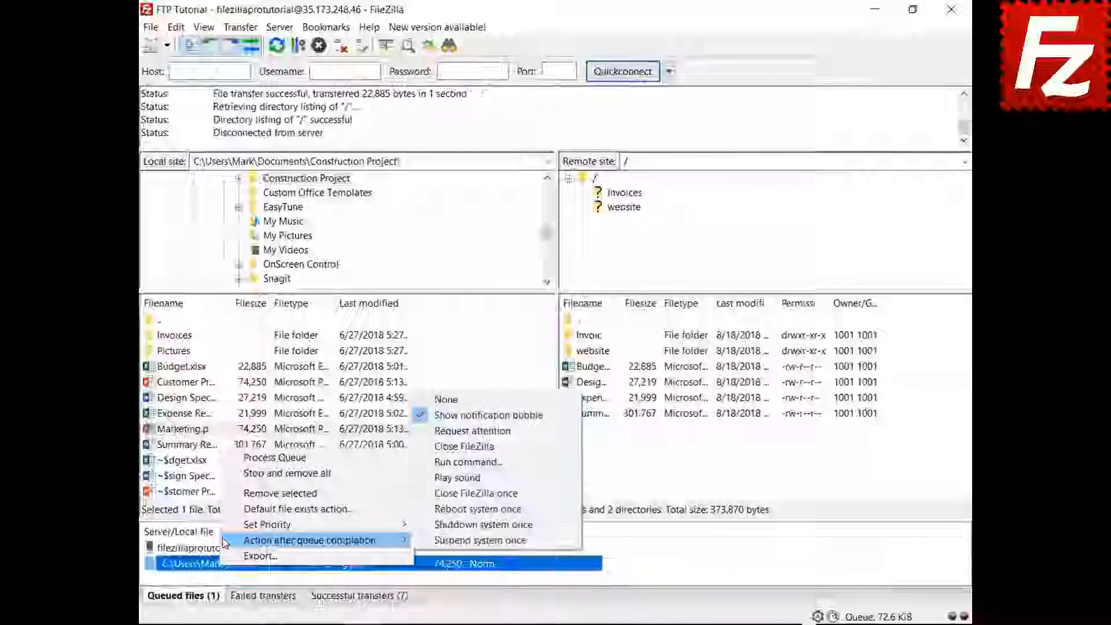
{"action": "left_click", "coordinate": [434, 446]}
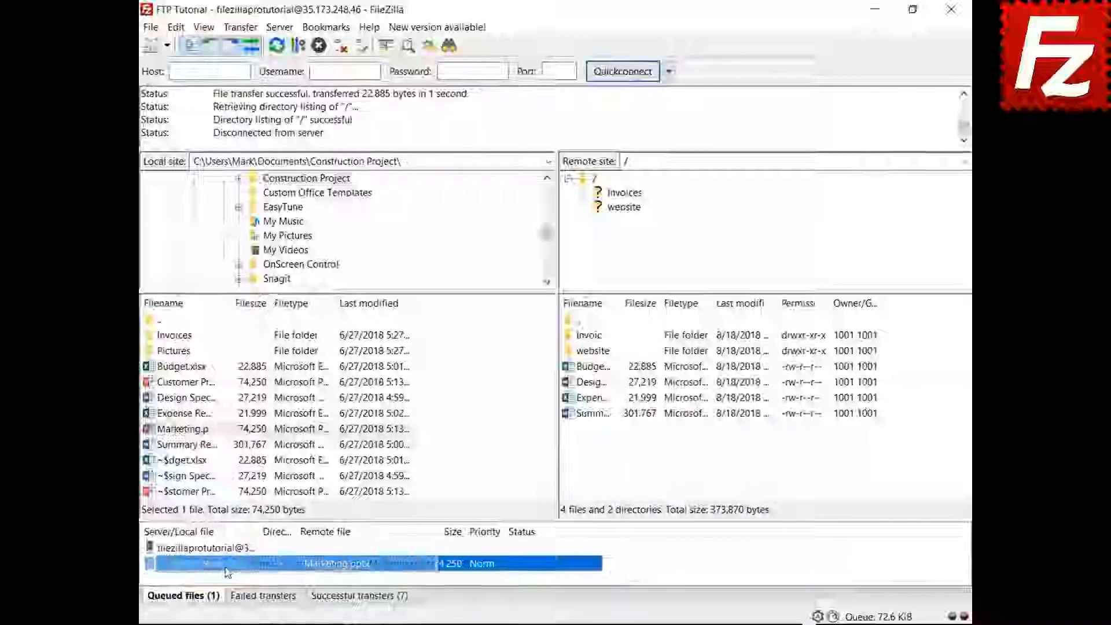
{"action": "left_click", "coordinate": [228, 550]}
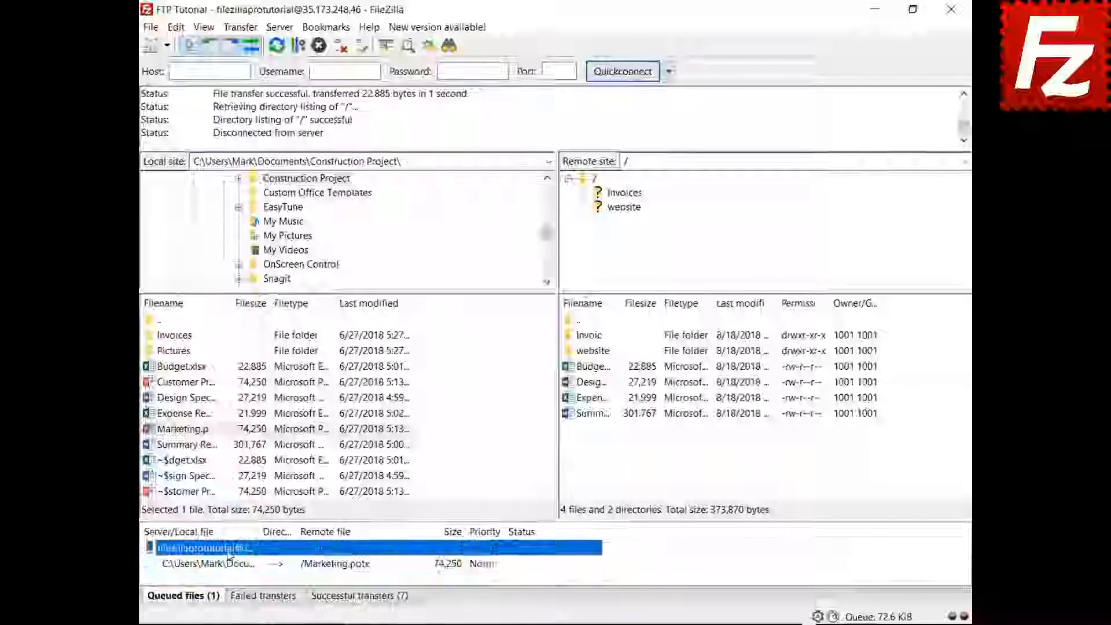
{"action": "right_click", "coordinate": [228, 550]}
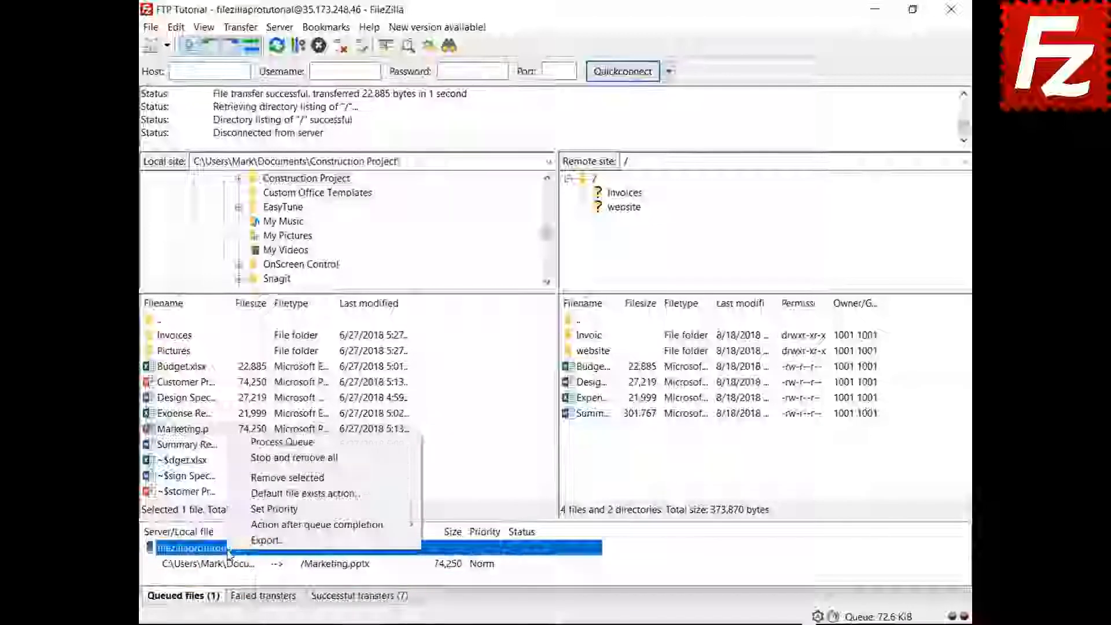
{"action": "left_click", "coordinate": [263, 442]}
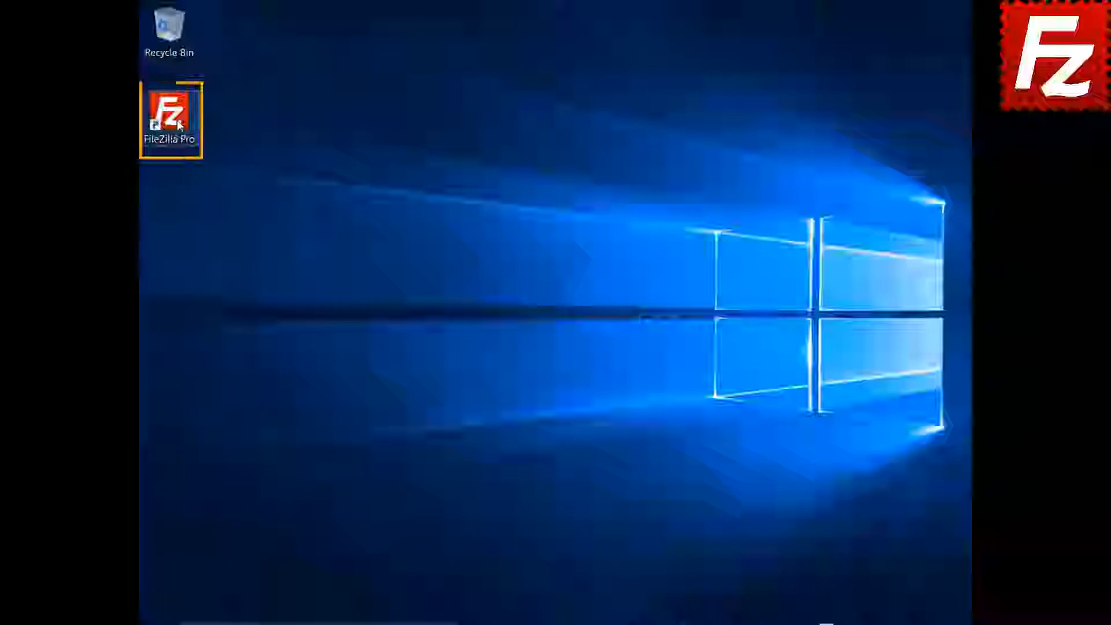
- Relaunch FileZilla, connect to FTP Tutorial, and add the Pictures folder to the queue
{"action": "double_click", "coordinate": [178, 125]}
{"action": "left_click", "coordinate": [167, 43]}
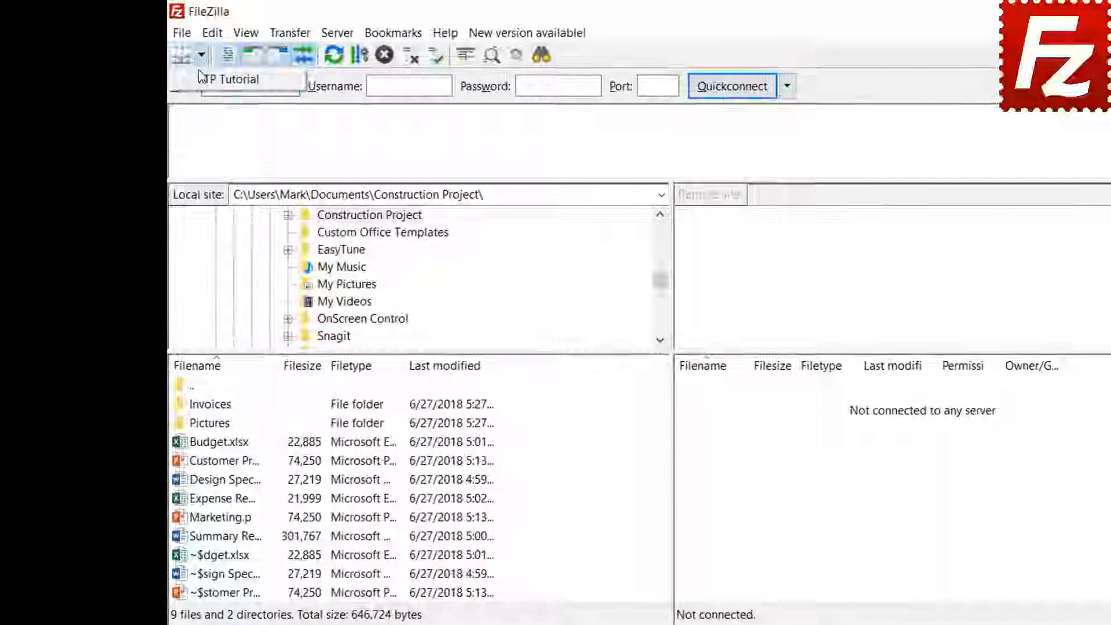
{"action": "left_click", "coordinate": [205, 84]}
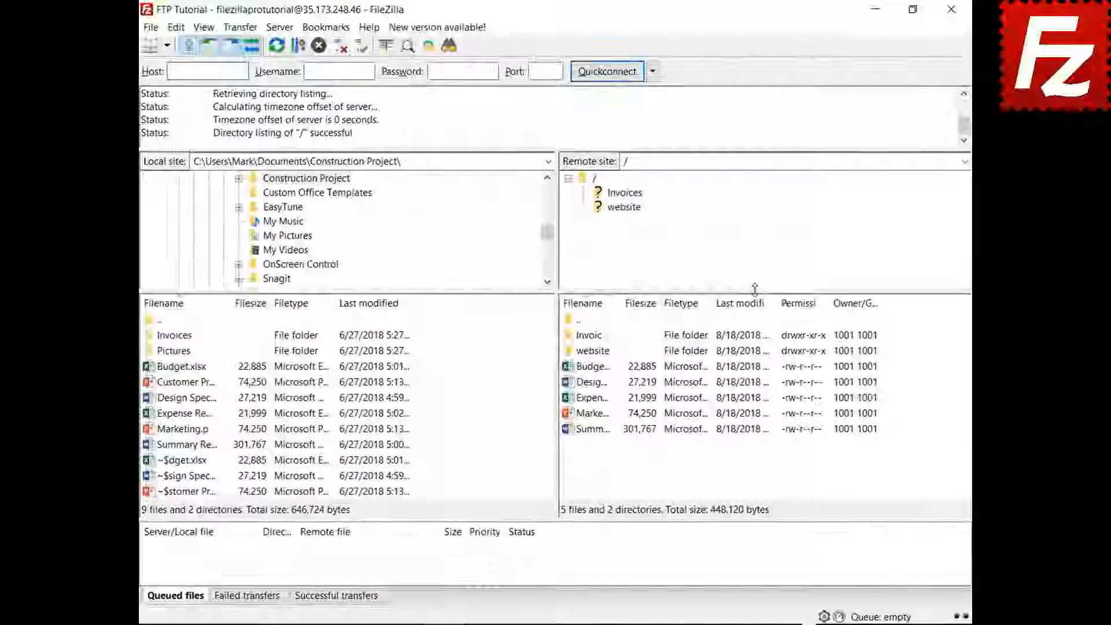
{"action": "right_click", "coordinate": [183, 355]}
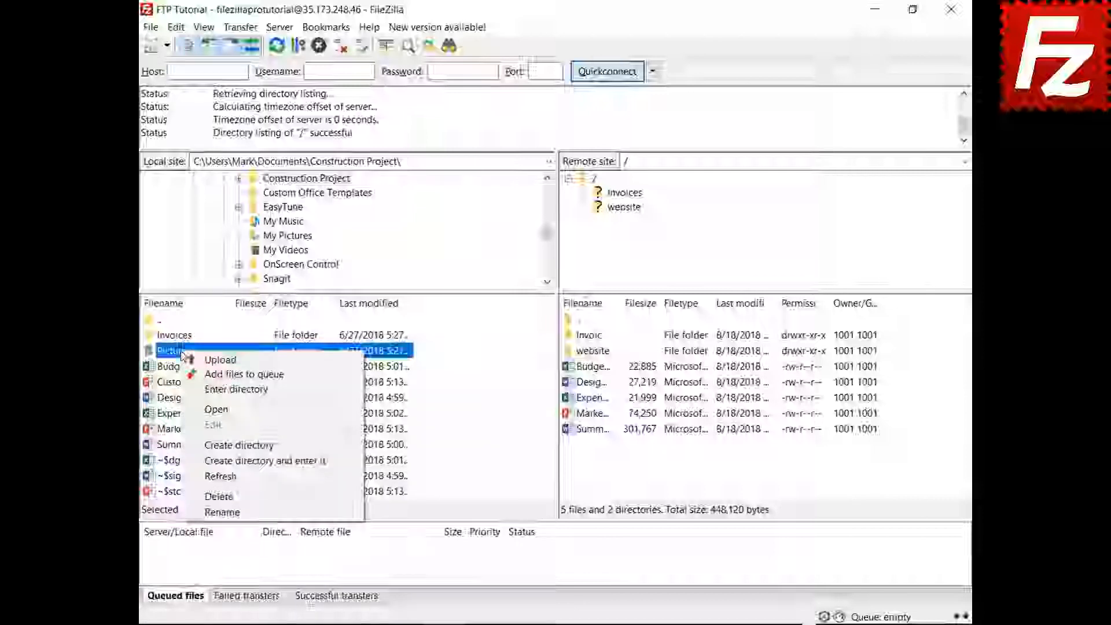
{"action": "left_click", "coordinate": [189, 373]}
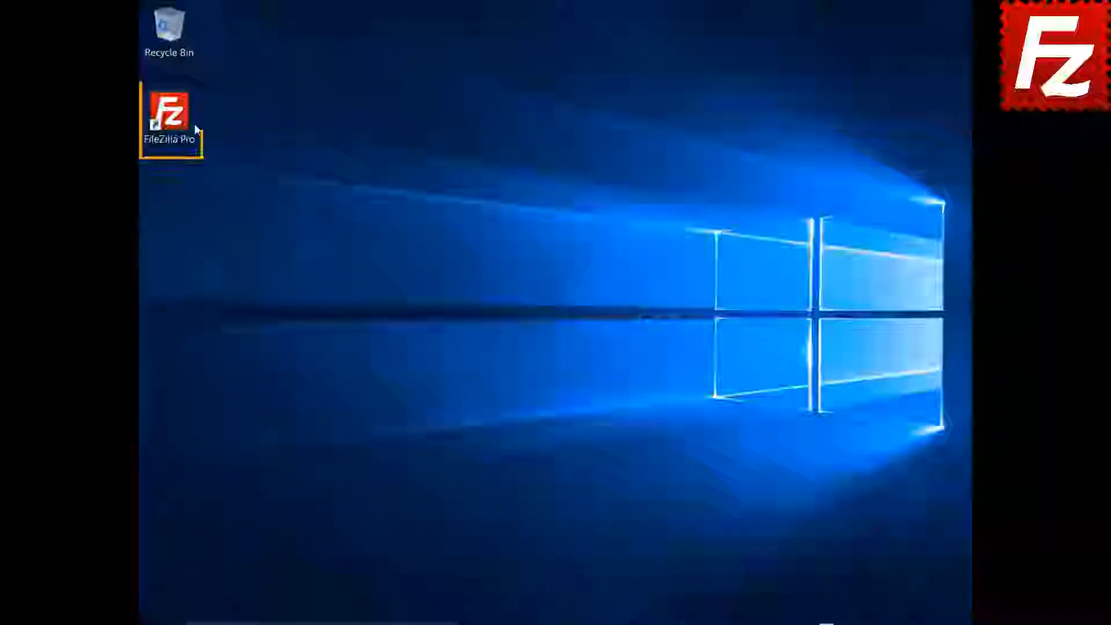
- Reopen FileZilla Pro and process the saved queue to upload the Pictures photos
{"action": "double_click", "coordinate": [169, 113]}
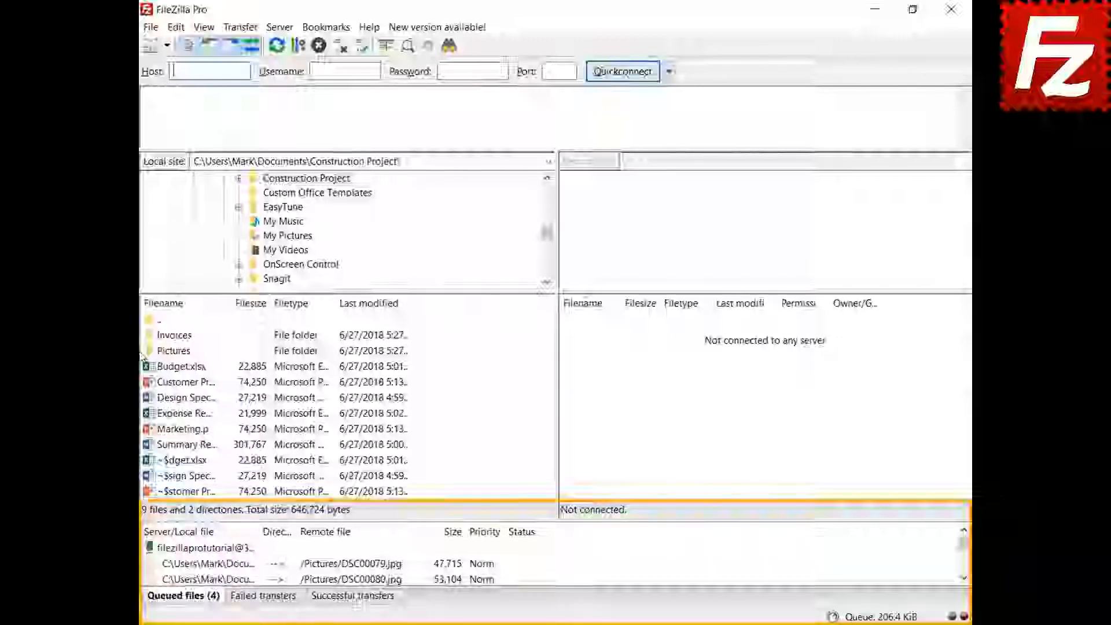
{"action": "right_click", "coordinate": [220, 548]}
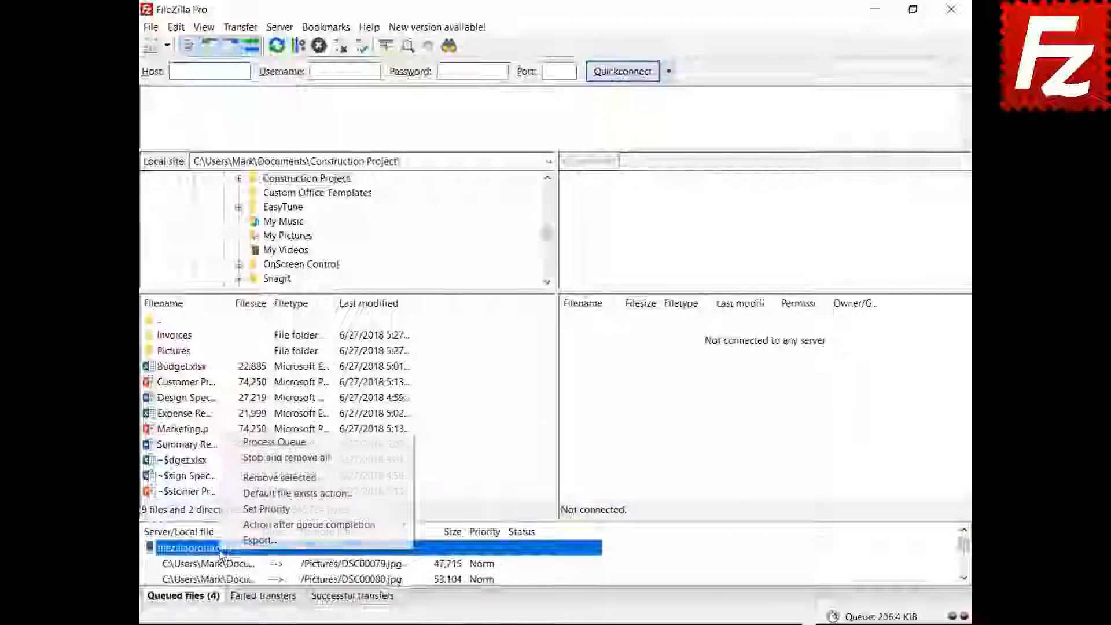
{"action": "left_click", "coordinate": [246, 442]}
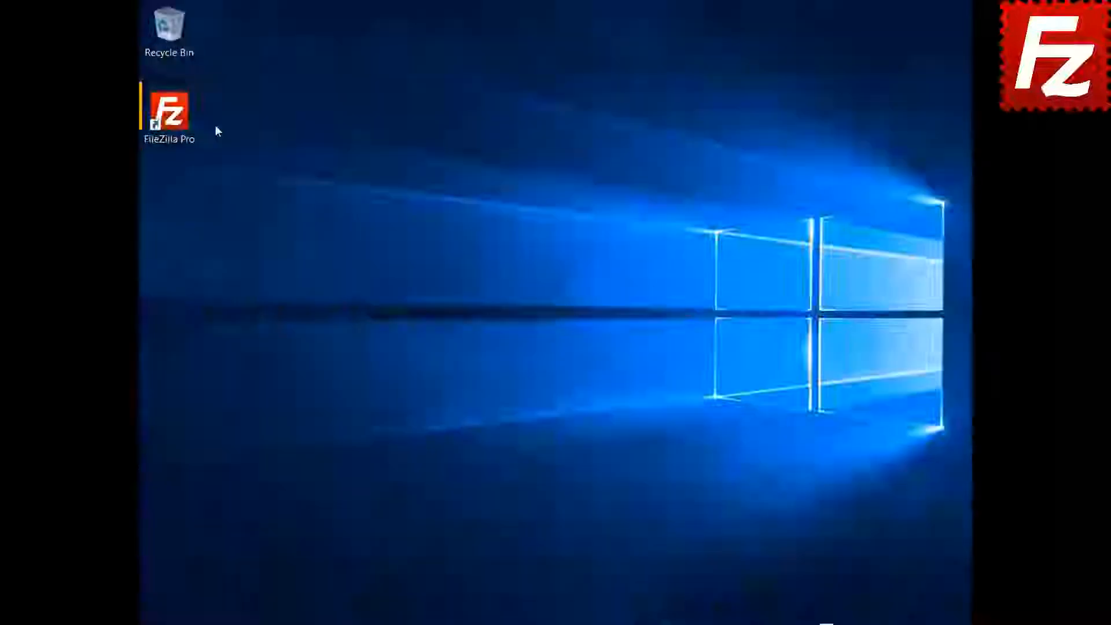
{"action": "double_click", "coordinate": [168, 111]}
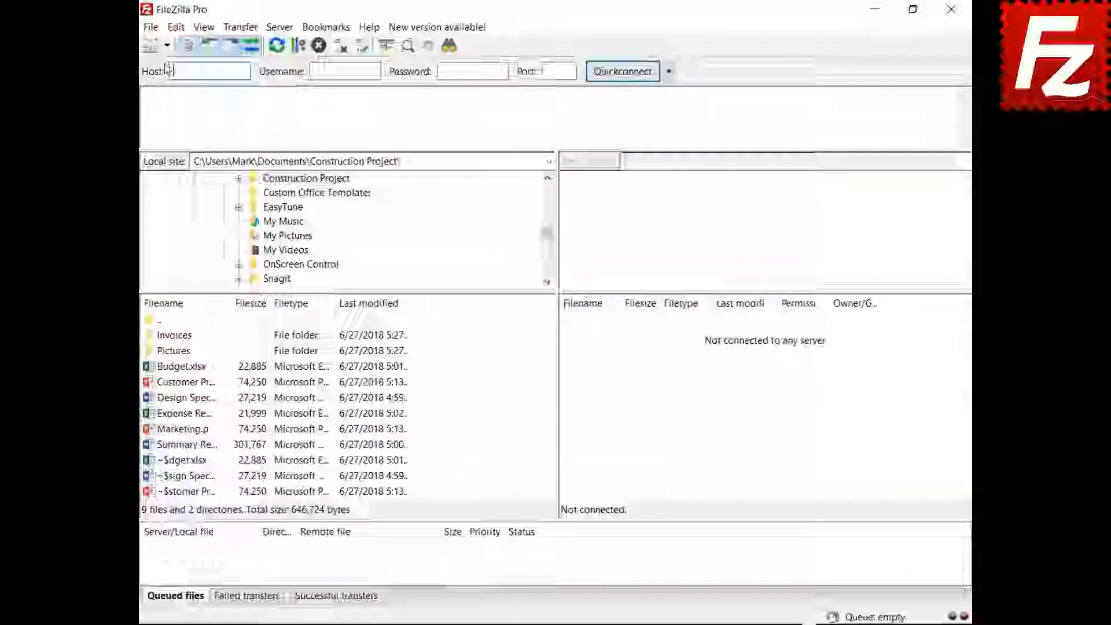
- Connect to FTP Tutorial, queue Marketing.pptx for upload, then stop and remove all queued transfers
{"action": "left_click", "coordinate": [167, 45]}
{"action": "left_click", "coordinate": [168, 63]}
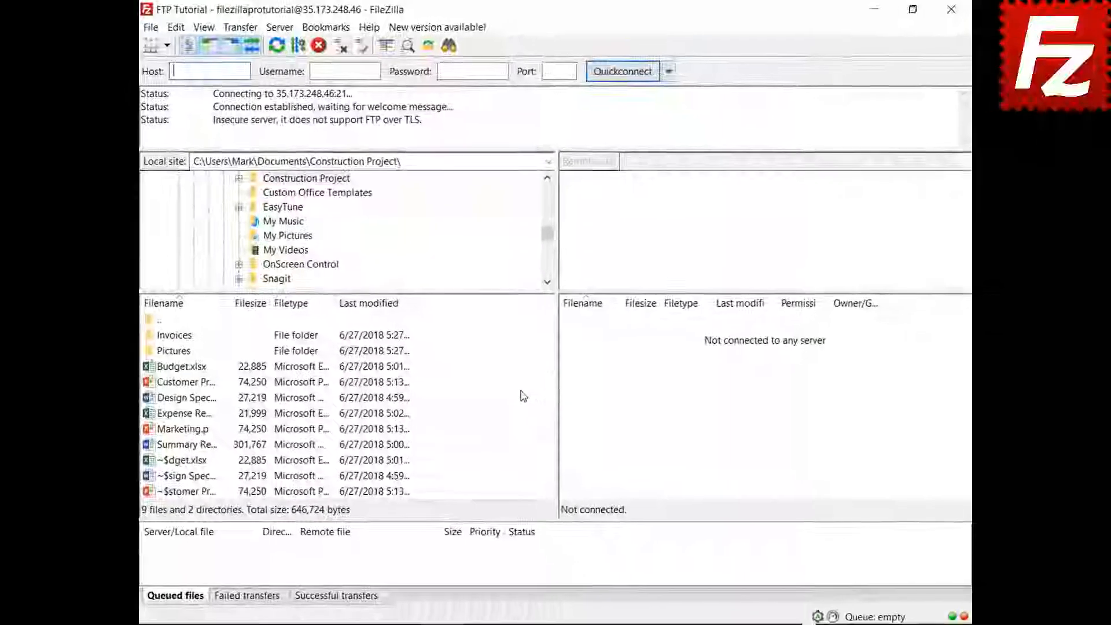
{"action": "right_click", "coordinate": [180, 431]}
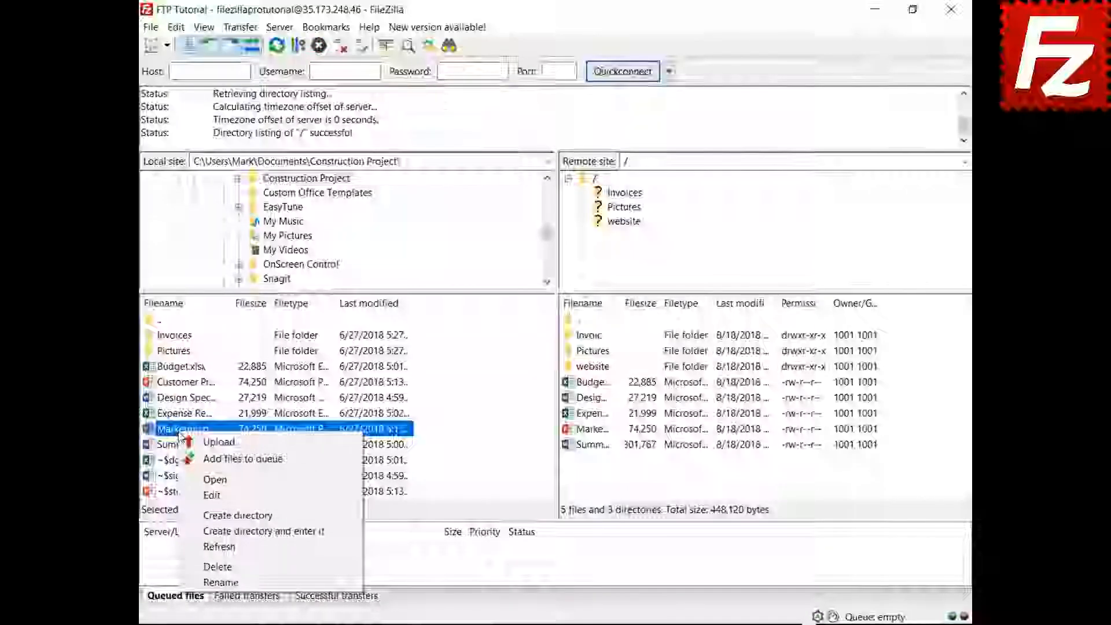
{"action": "left_click", "coordinate": [243, 458]}
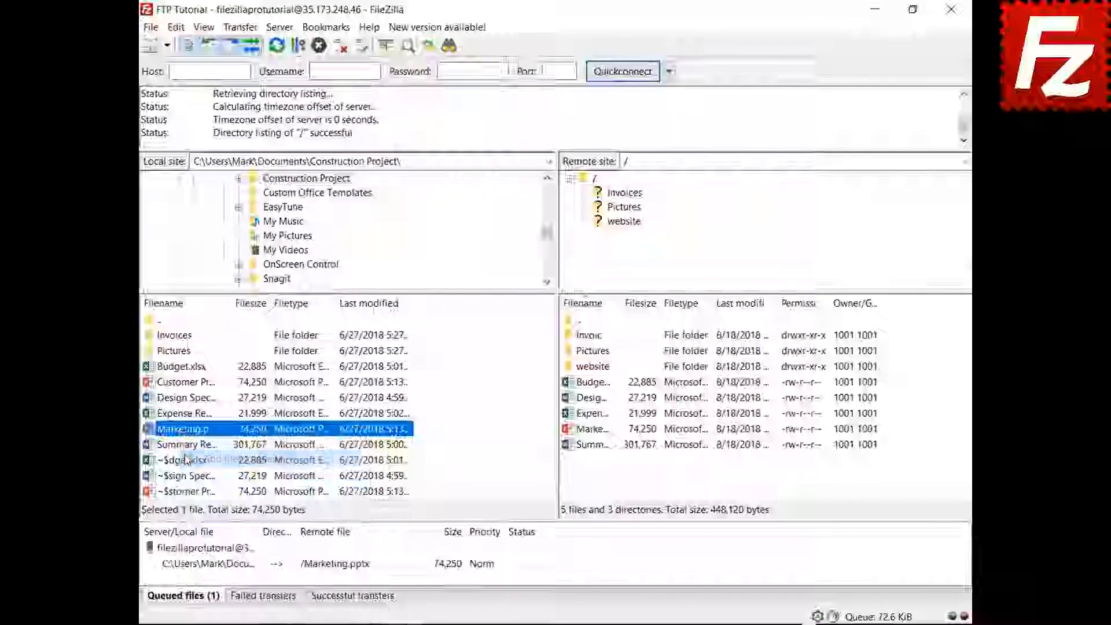
{"action": "right_click", "coordinate": [221, 571]}
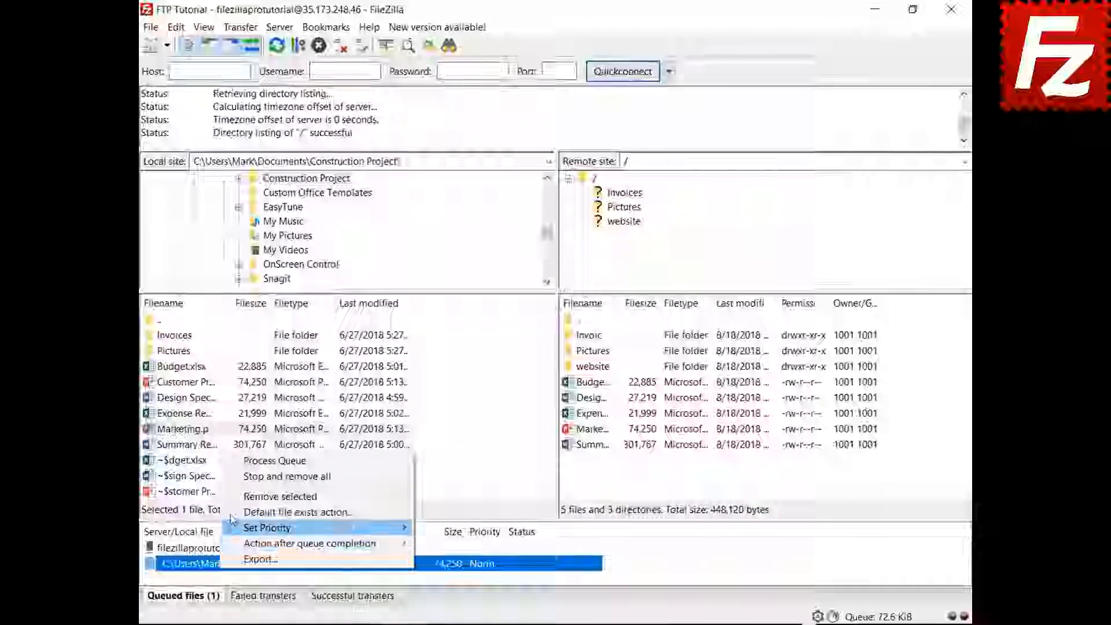
{"action": "left_click", "coordinate": [237, 480]}
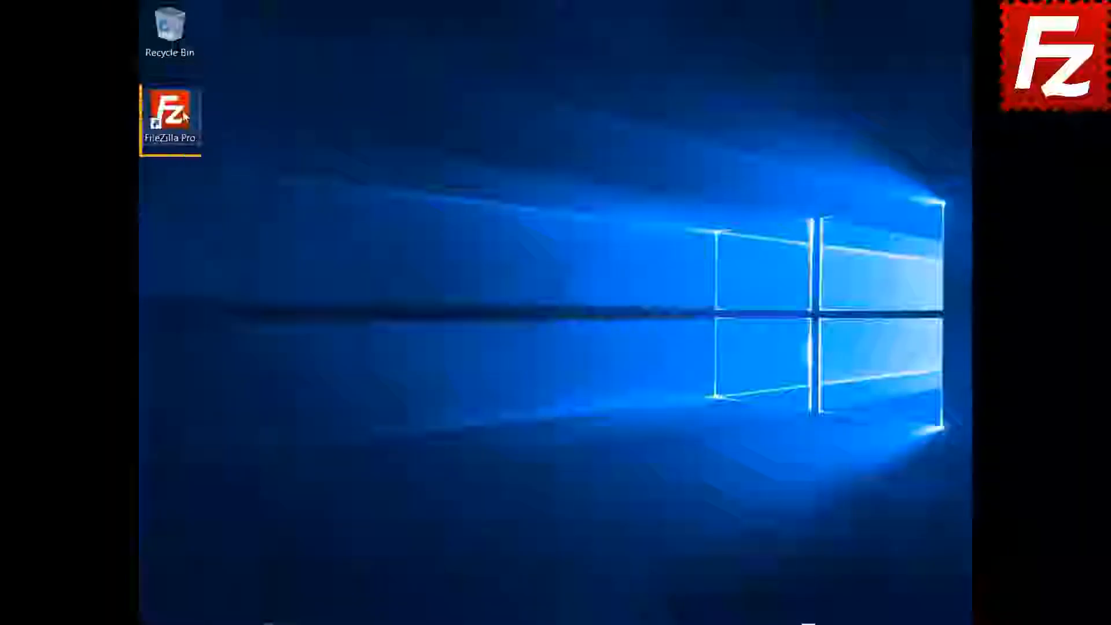
- Launch FileZilla Pro, connect to FTP Tutorial, and open the website folder locally and remotely
{"action": "double_click", "coordinate": [189, 114]}
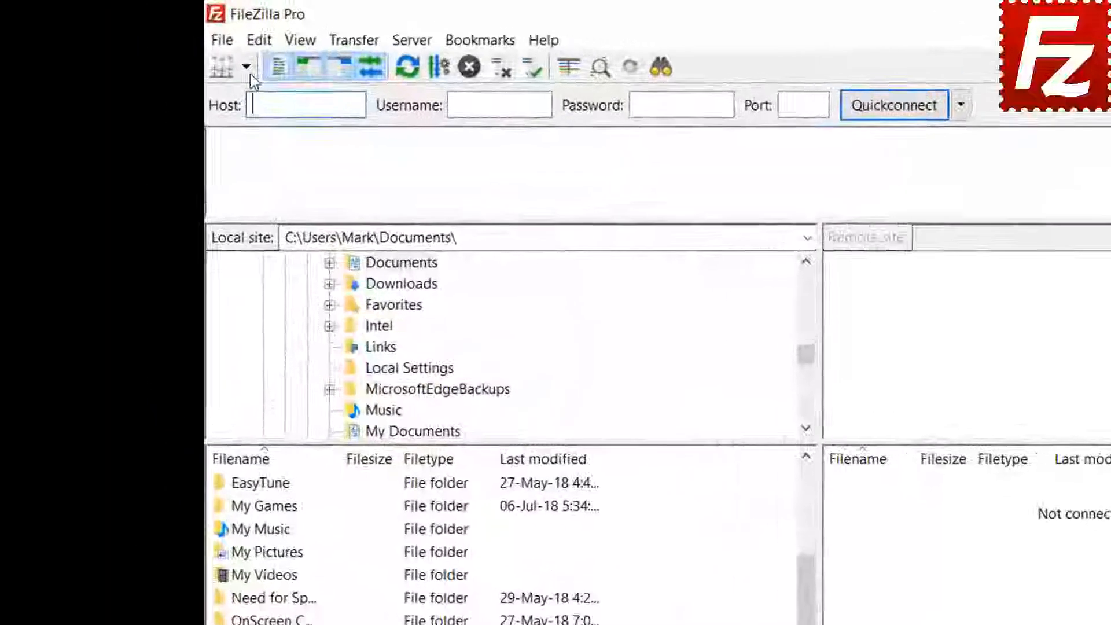
{"action": "left_click", "coordinate": [168, 45]}
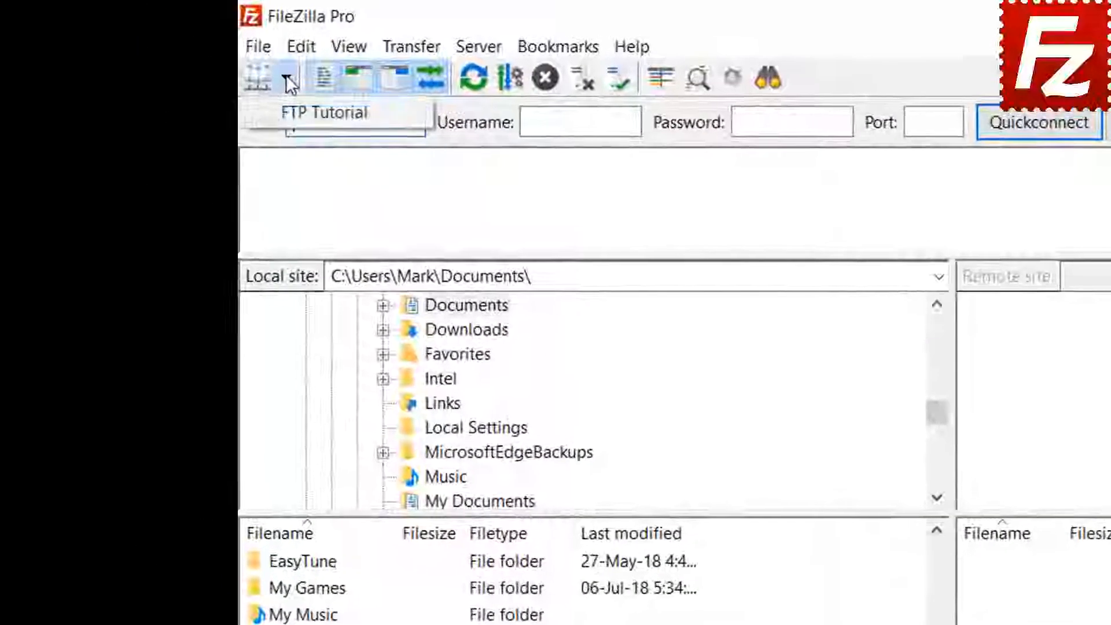
{"action": "left_click", "coordinate": [301, 111]}
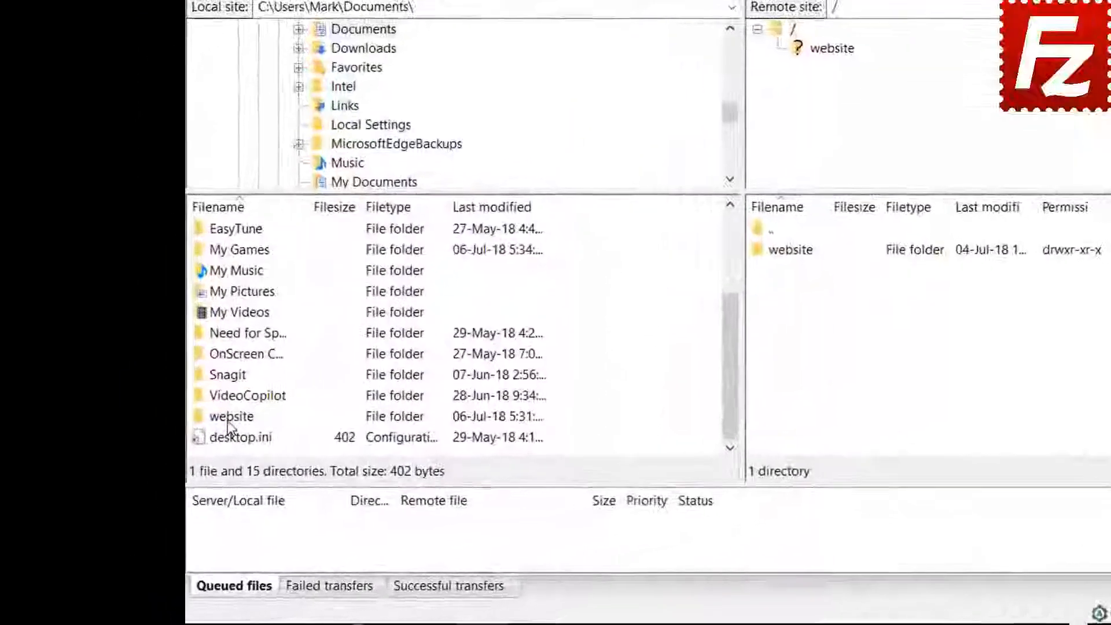
{"action": "double_click", "coordinate": [175, 466]}
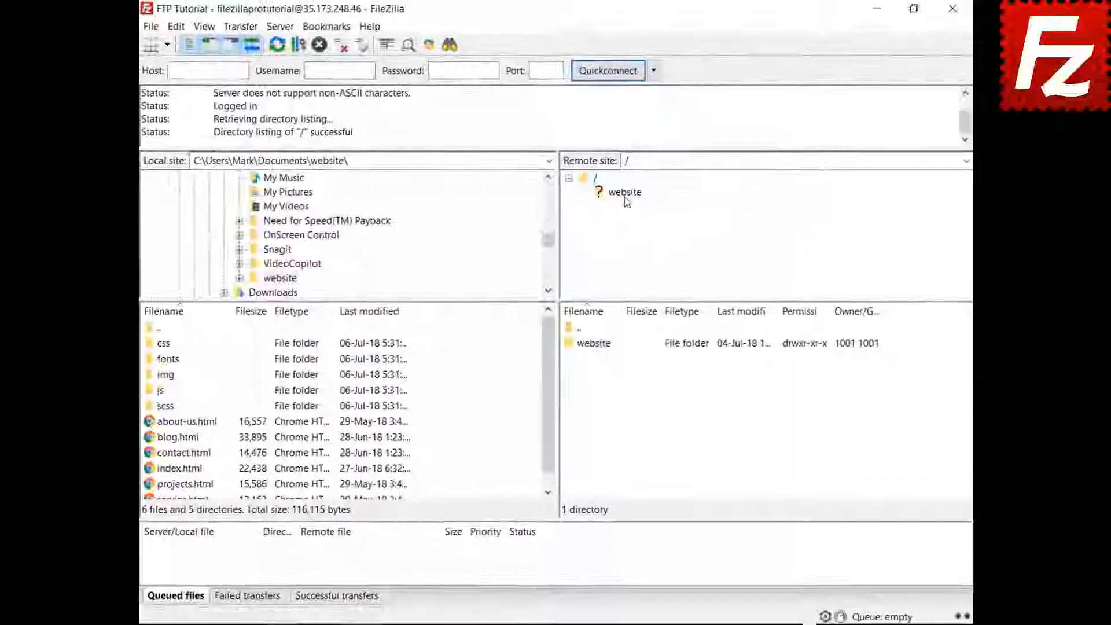
{"action": "left_click", "coordinate": [842, 43]}
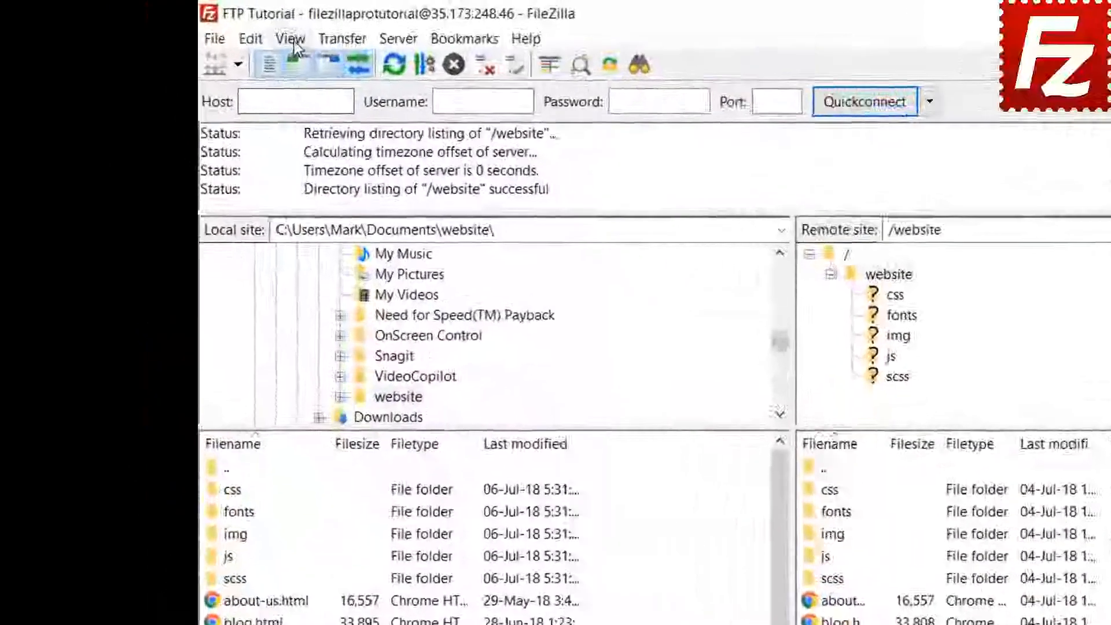
- Enable directory comparison from the View menu
{"action": "left_click", "coordinate": [204, 27]}
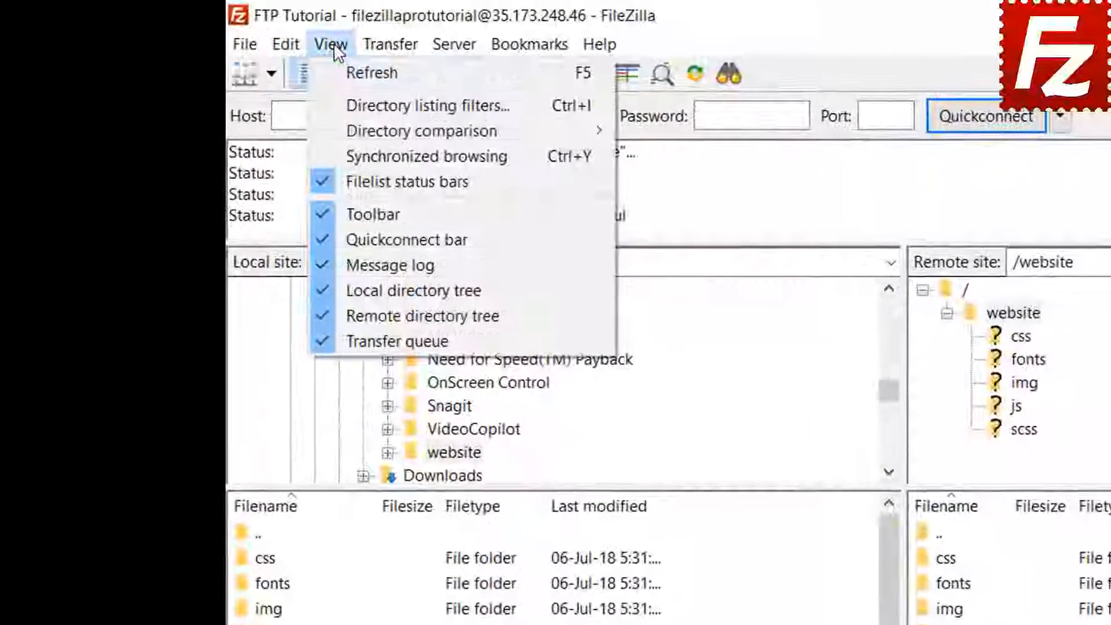
{"action": "mouse_move", "coordinate": [350, 131]}
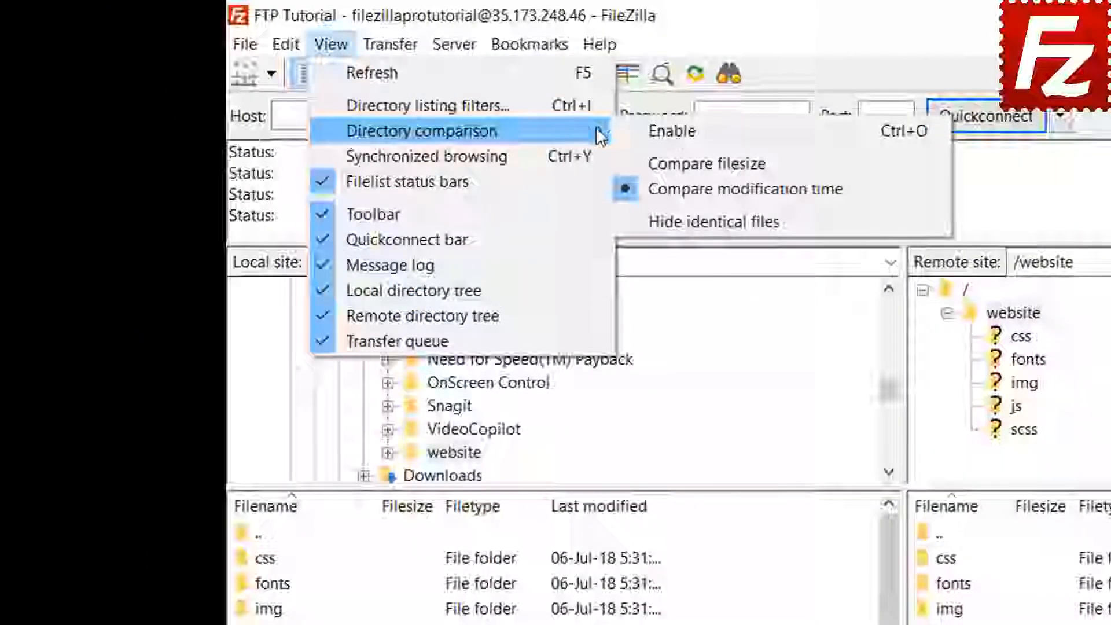
{"action": "left_click", "coordinate": [637, 130]}
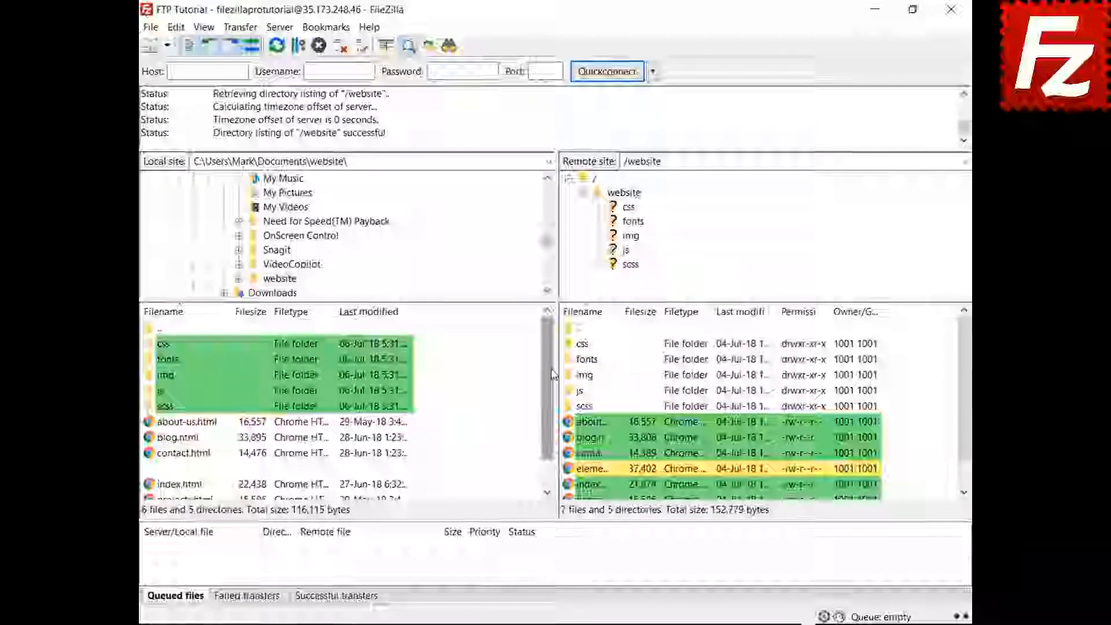
{"action": "left_click_drag", "start_coordinate": [553, 382], "coordinate": [549, 432]}
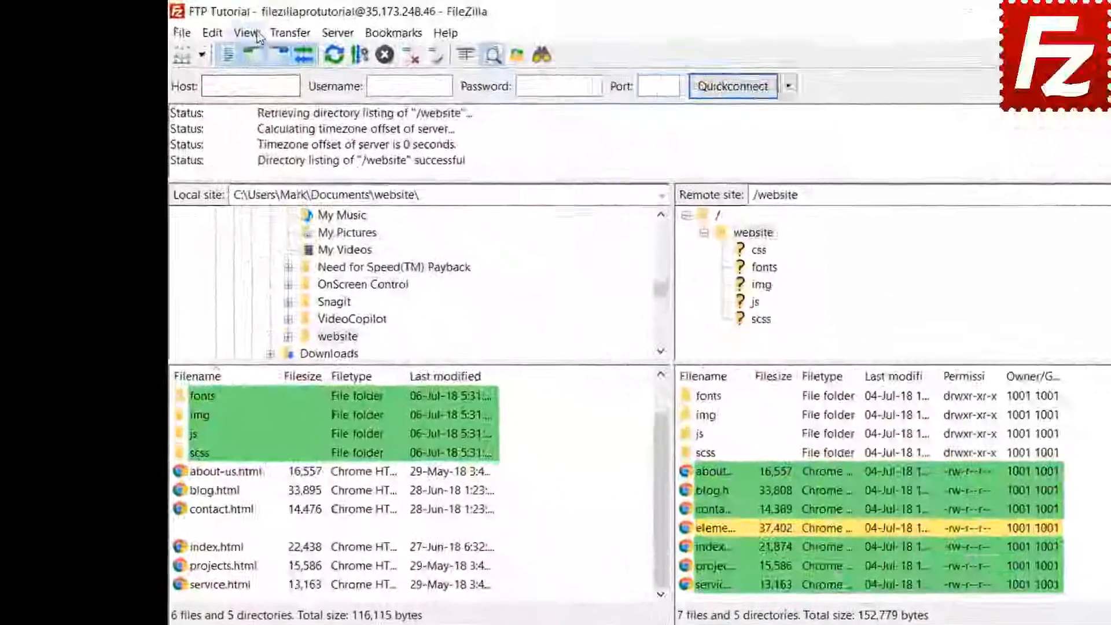
- Switch the comparison to file size and enable synchronized browsing
{"action": "left_click", "coordinate": [203, 28]}
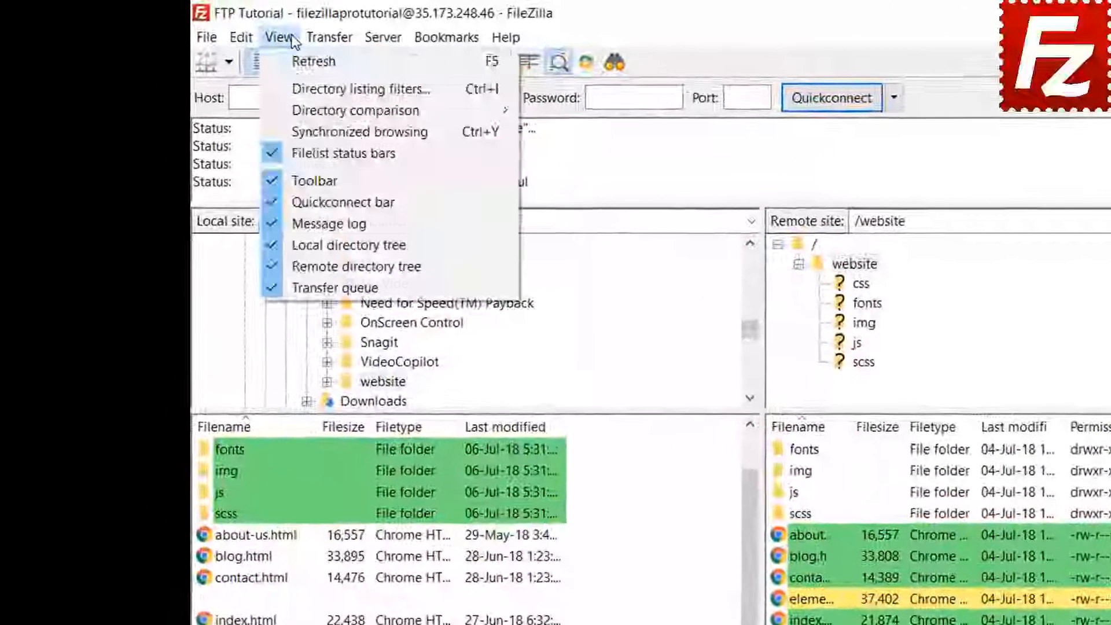
{"action": "mouse_move", "coordinate": [311, 110]}
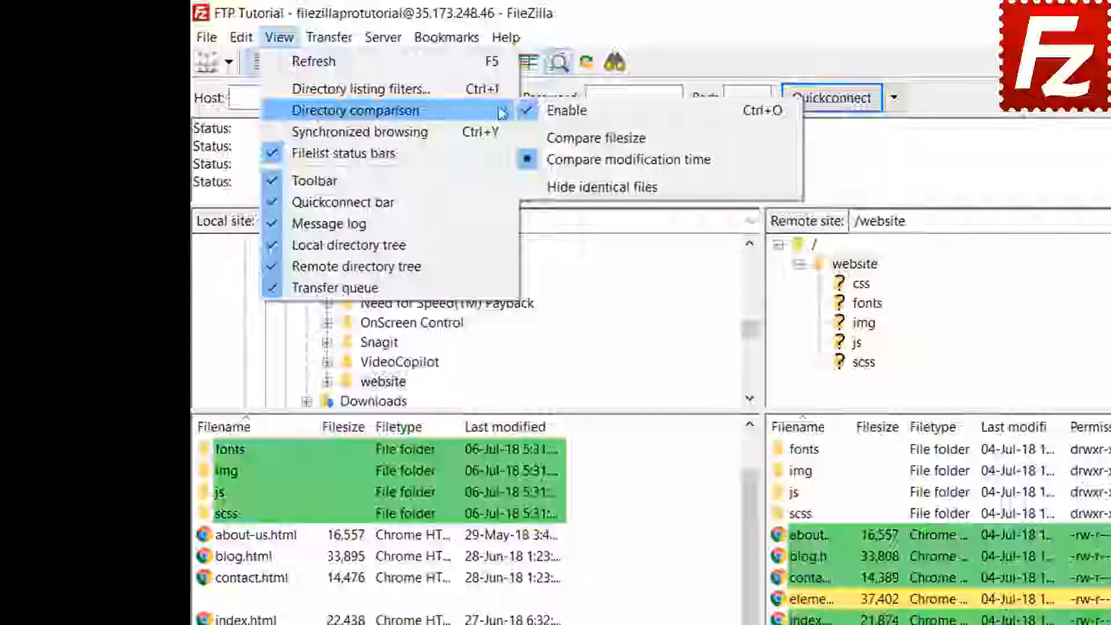
{"action": "left_click", "coordinate": [594, 139]}
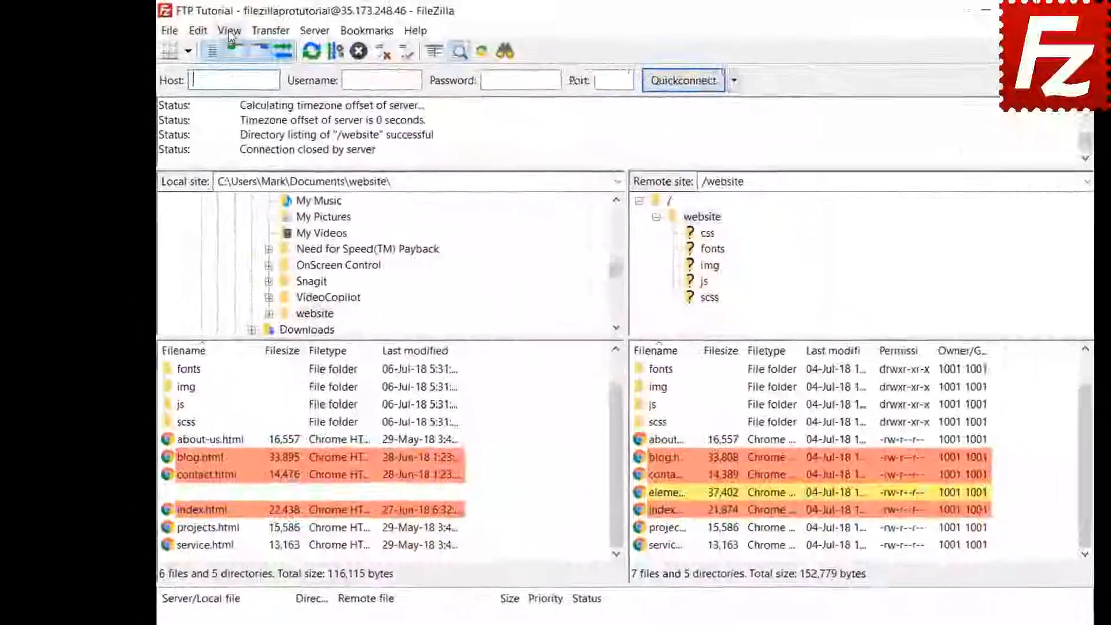
{"action": "left_click", "coordinate": [206, 27]}
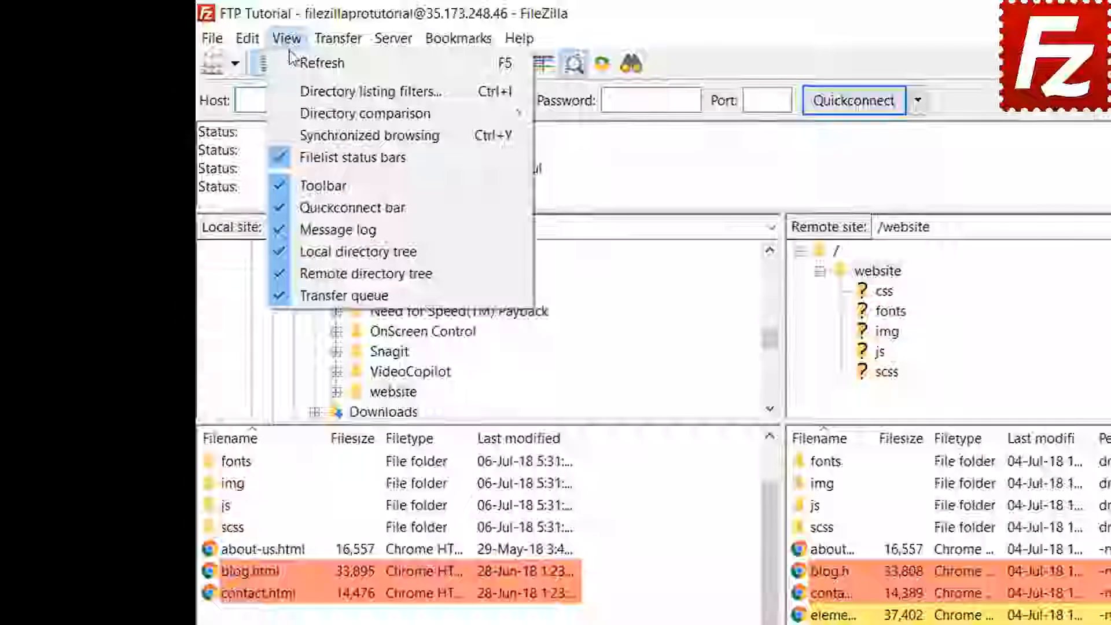
{"action": "left_click", "coordinate": [321, 131]}
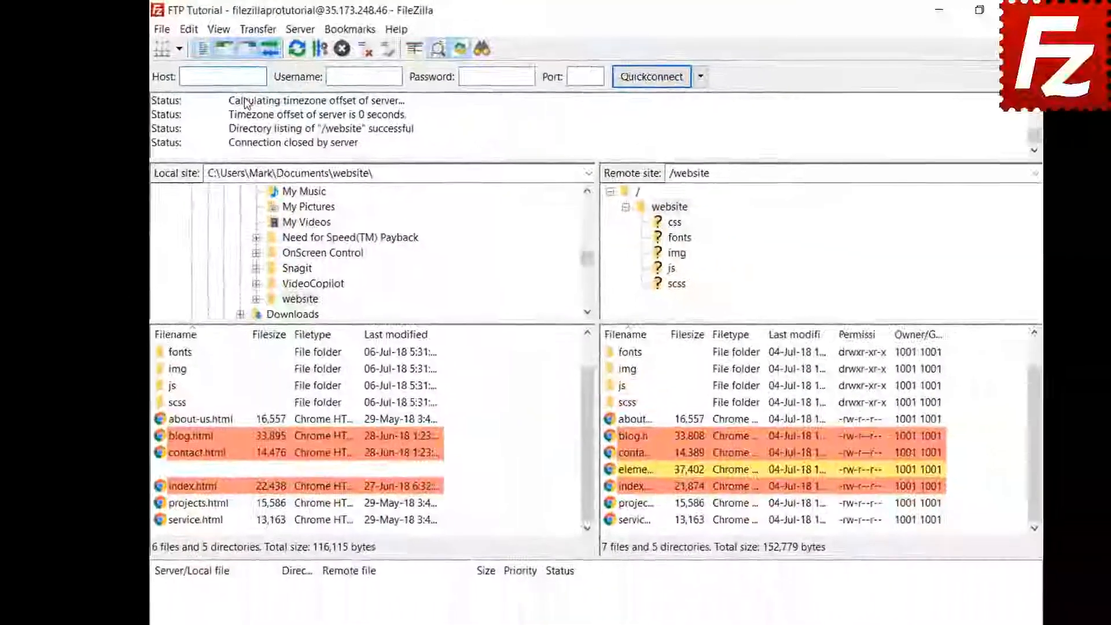
- Open the css folder on both sides in sync, then the remote img folder
{"action": "left_click", "coordinate": [177, 370]}
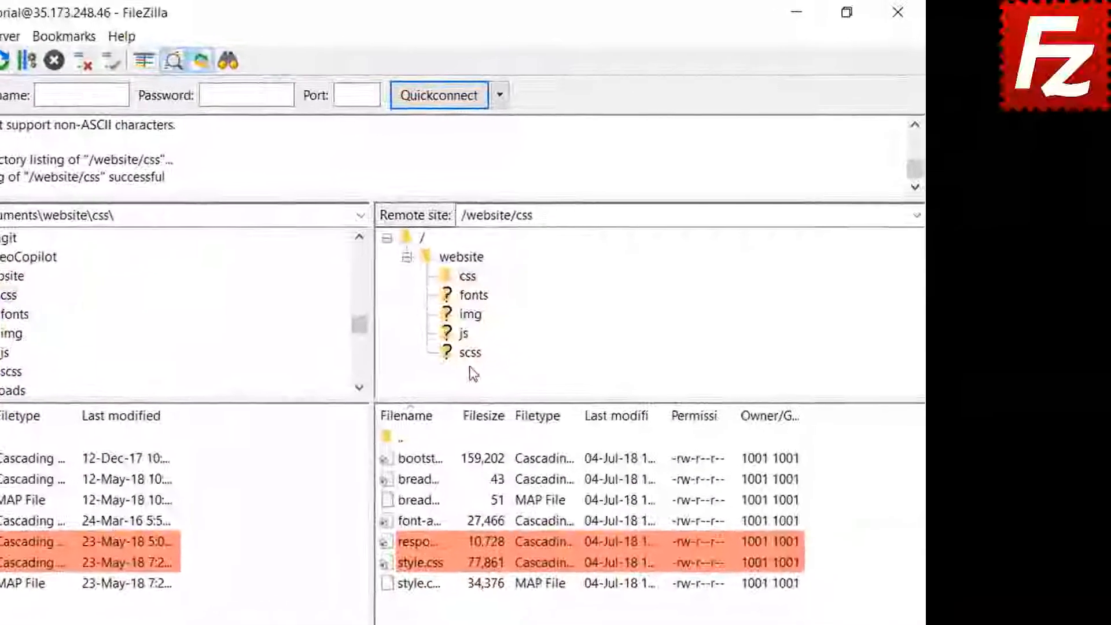
{"action": "left_click", "coordinate": [470, 315]}
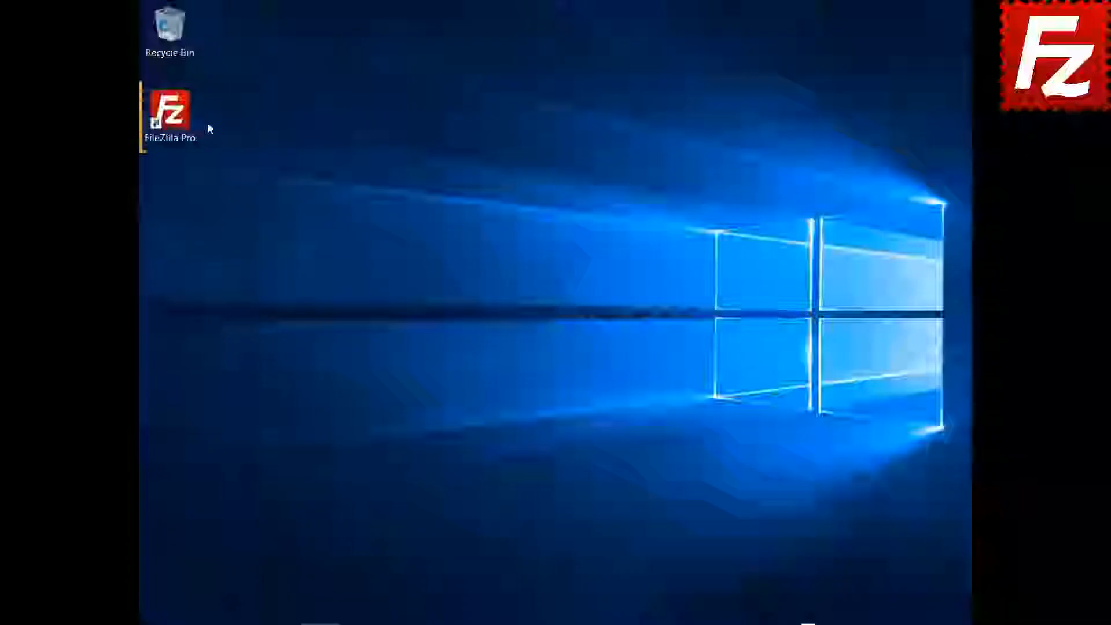
- Launch FileZilla Pro, connect to FTP Tutorial, and open Construction Project on both local and remote sides
{"action": "double_click", "coordinate": [177, 116]}
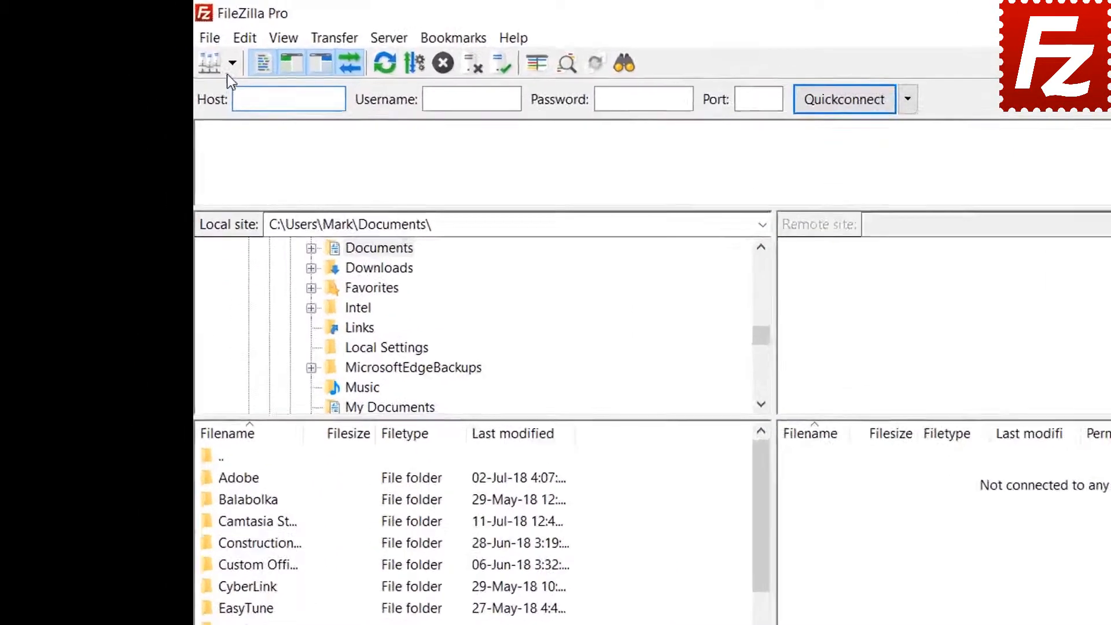
{"action": "left_click", "coordinate": [167, 45]}
{"action": "left_click", "coordinate": [185, 65]}
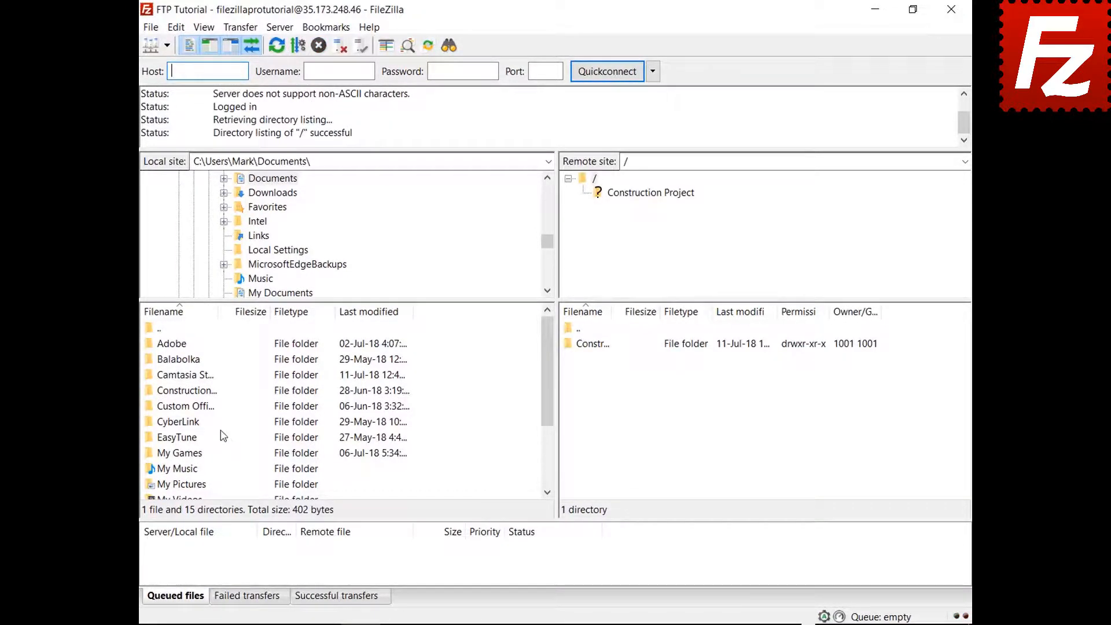
{"action": "double_click", "coordinate": [202, 394]}
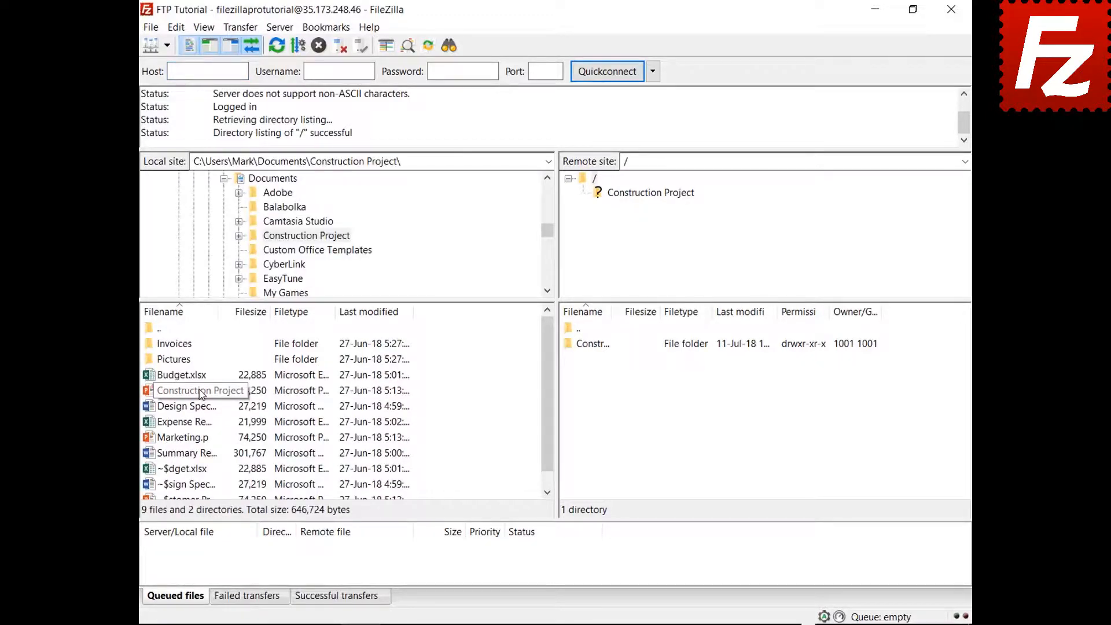
{"action": "double_click", "coordinate": [606, 348]}
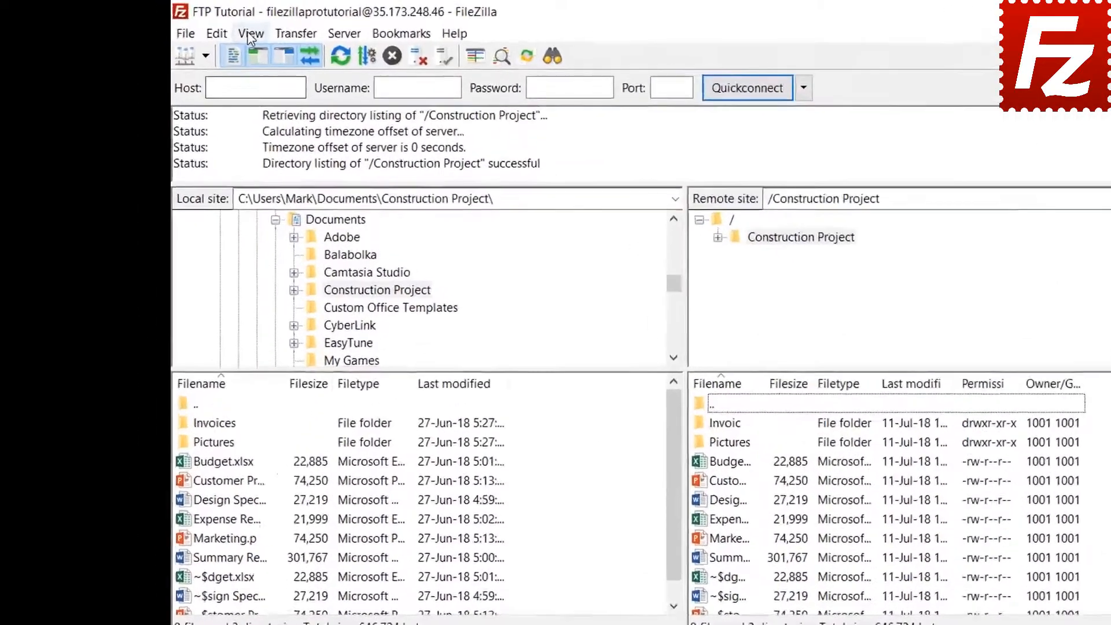
- Create a new directory listing filter named 'Microsoft Office Temporaries'
{"action": "left_click", "coordinate": [203, 27]}
{"action": "left_click", "coordinate": [324, 98]}
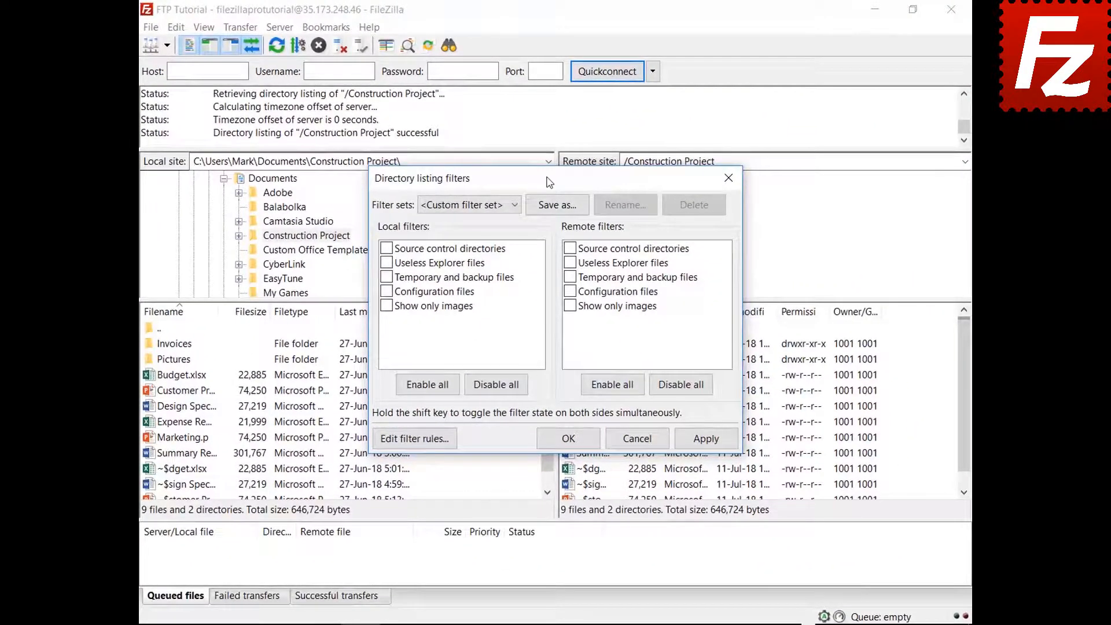
{"action": "left_click_drag", "start_coordinate": [550, 182], "coordinate": [550, 45]}
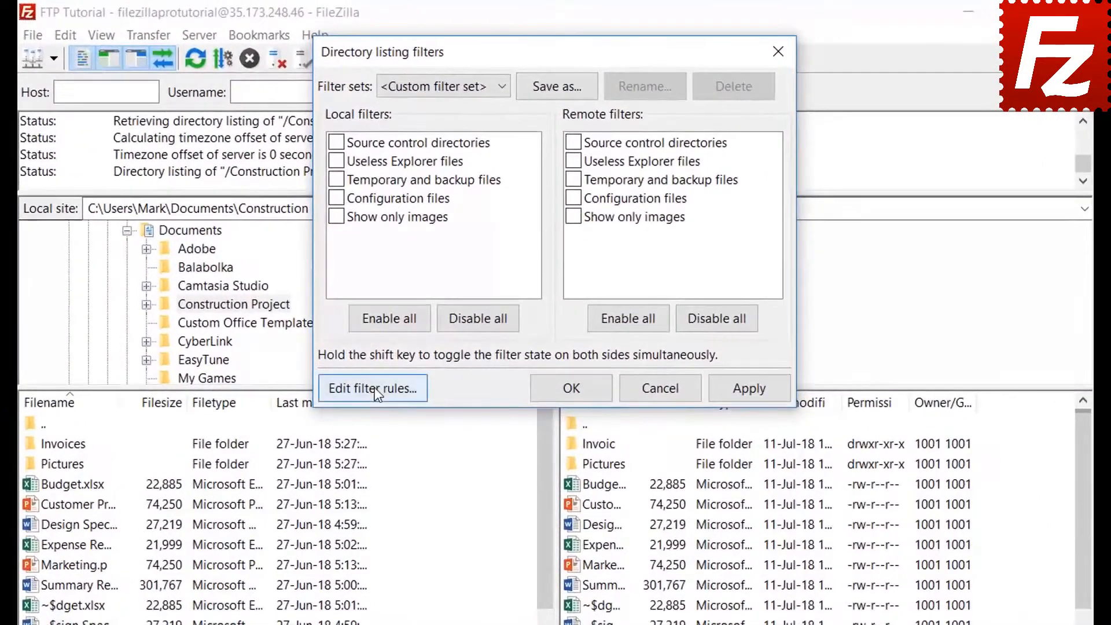
{"action": "left_click", "coordinate": [414, 300]}
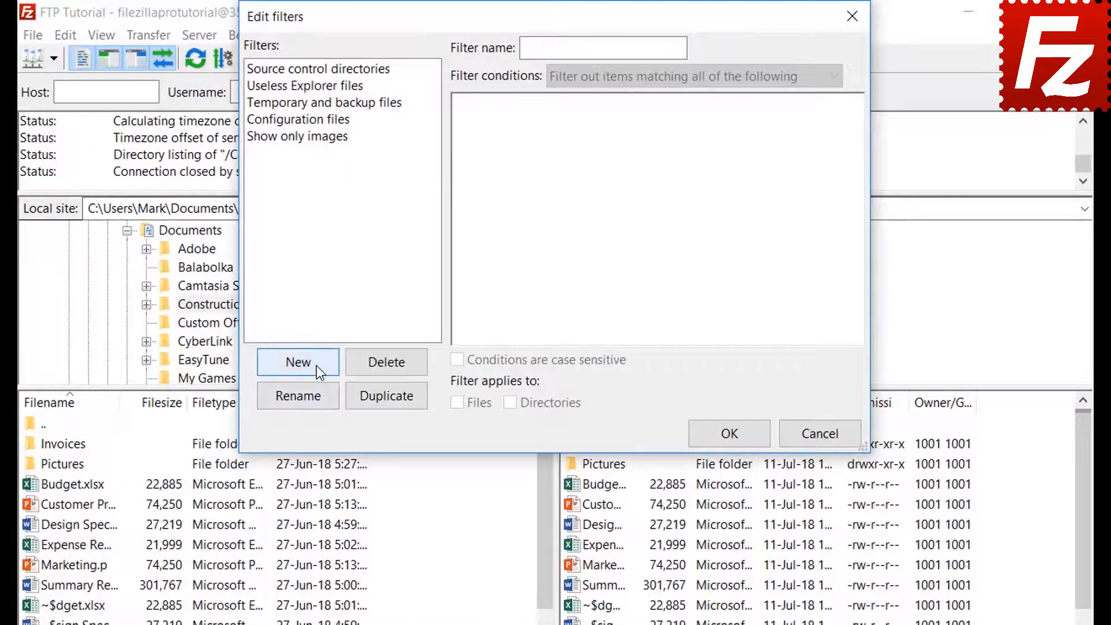
{"action": "left_click", "coordinate": [298, 362]}
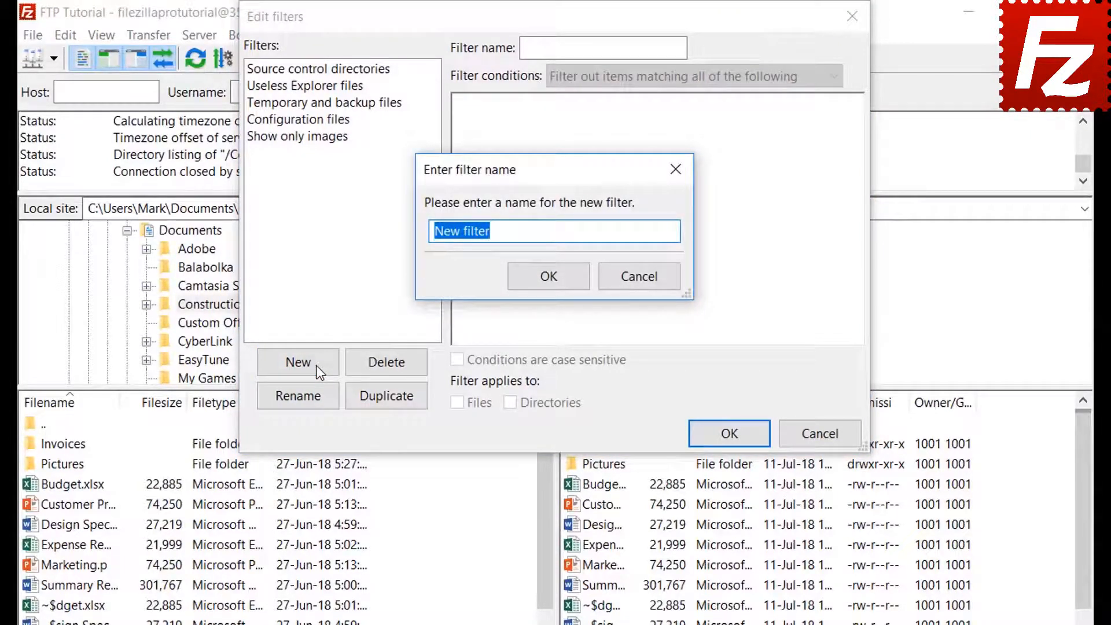
{"action": "key", "text": "BackSpace"}
{"action": "type", "text": "Microsof"}
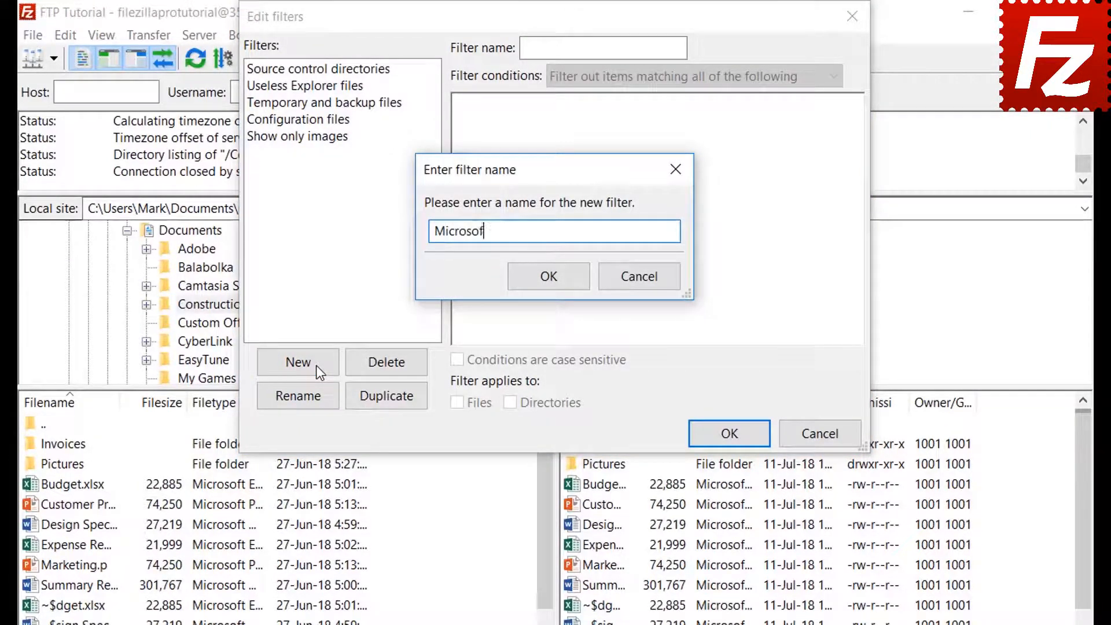
{"action": "type", "text": "raries"}
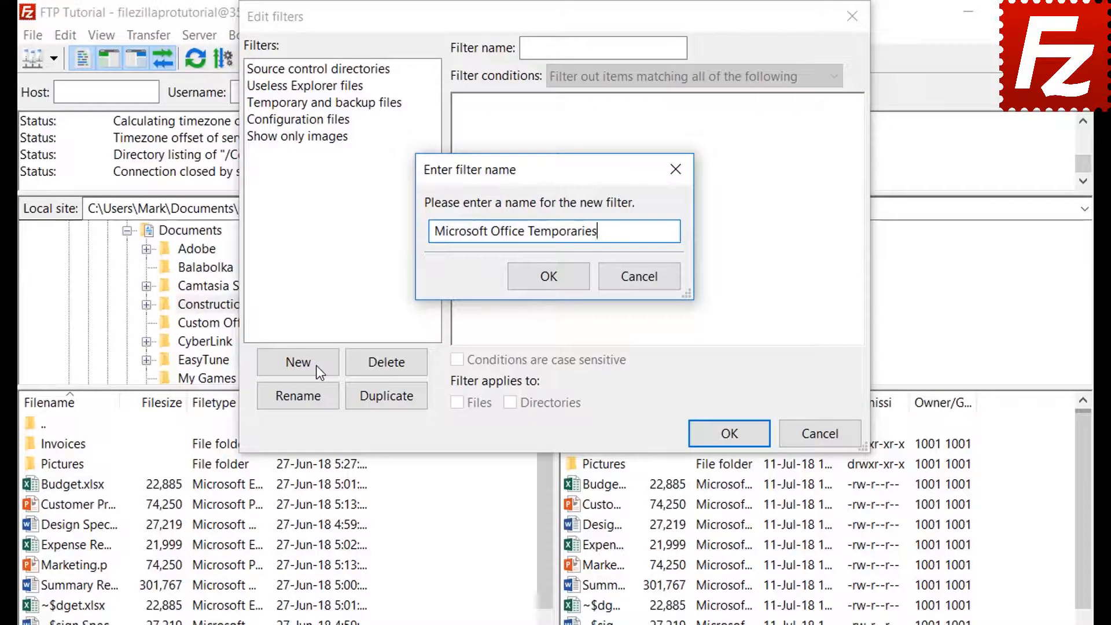
{"action": "left_click", "coordinate": [550, 277]}
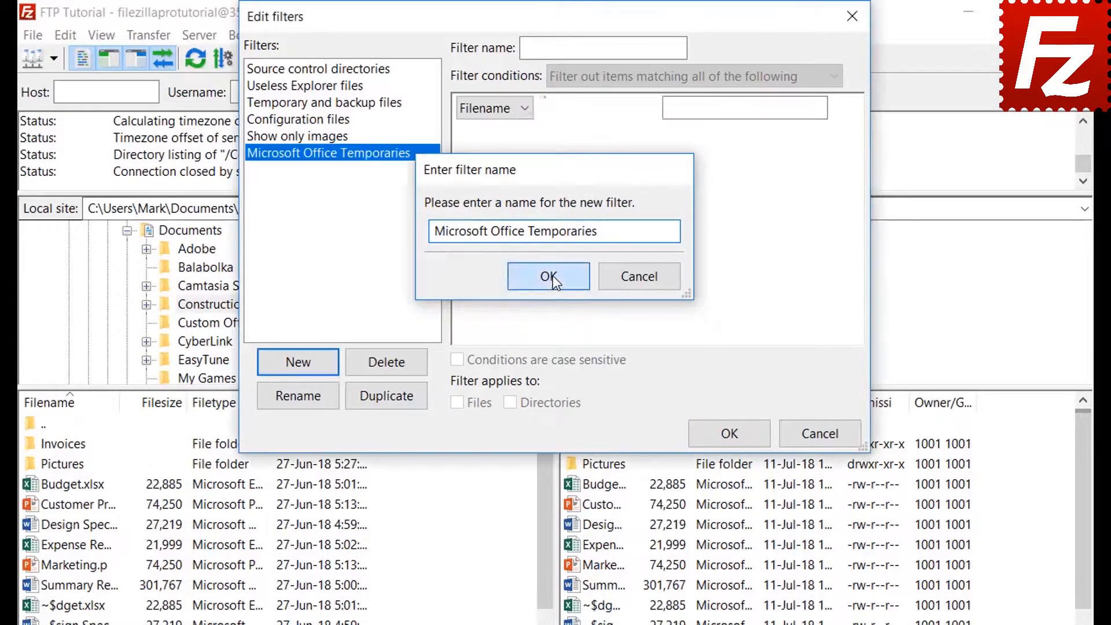
- Review the condition types (file size, attribute, path, date), keeping 'match all conditions'
{"action": "left_click", "coordinate": [610, 78]}
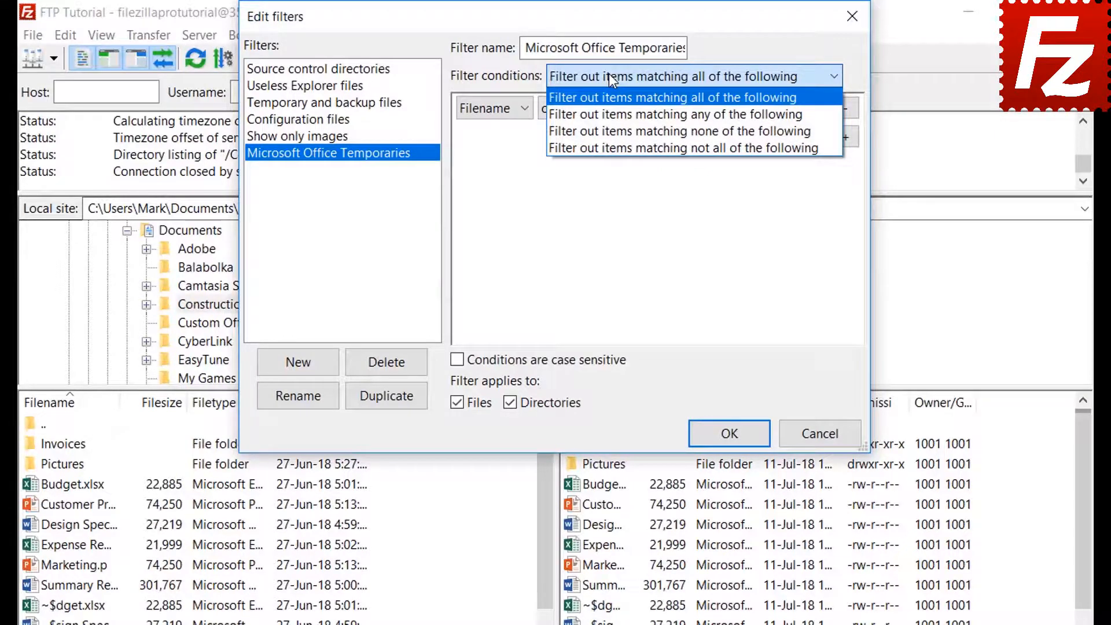
{"action": "left_click", "coordinate": [608, 74]}
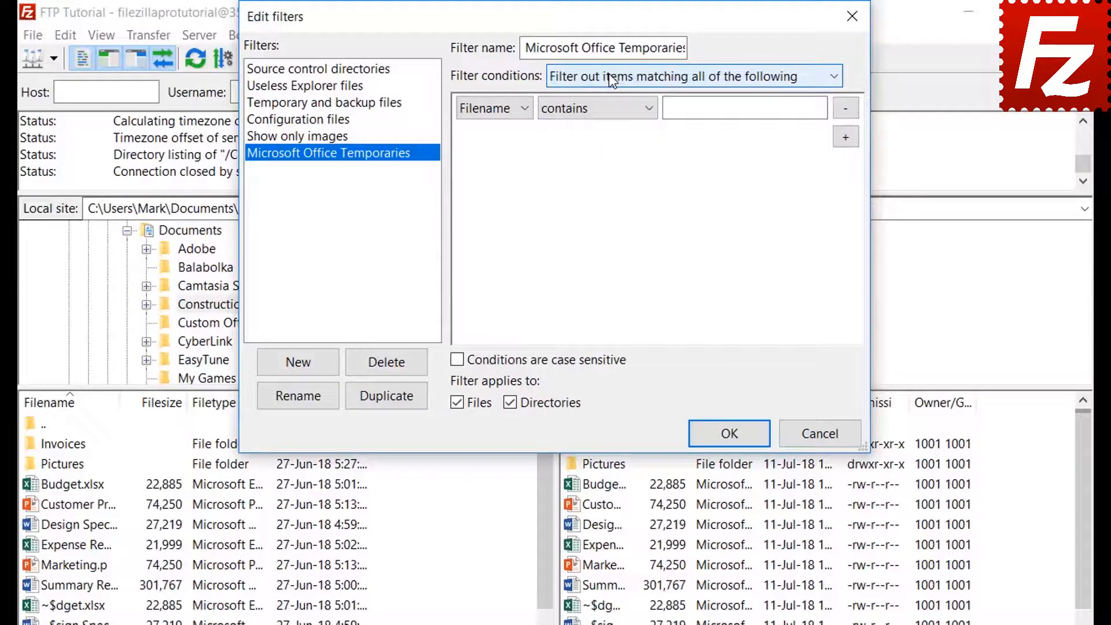
{"action": "left_click", "coordinate": [493, 107]}
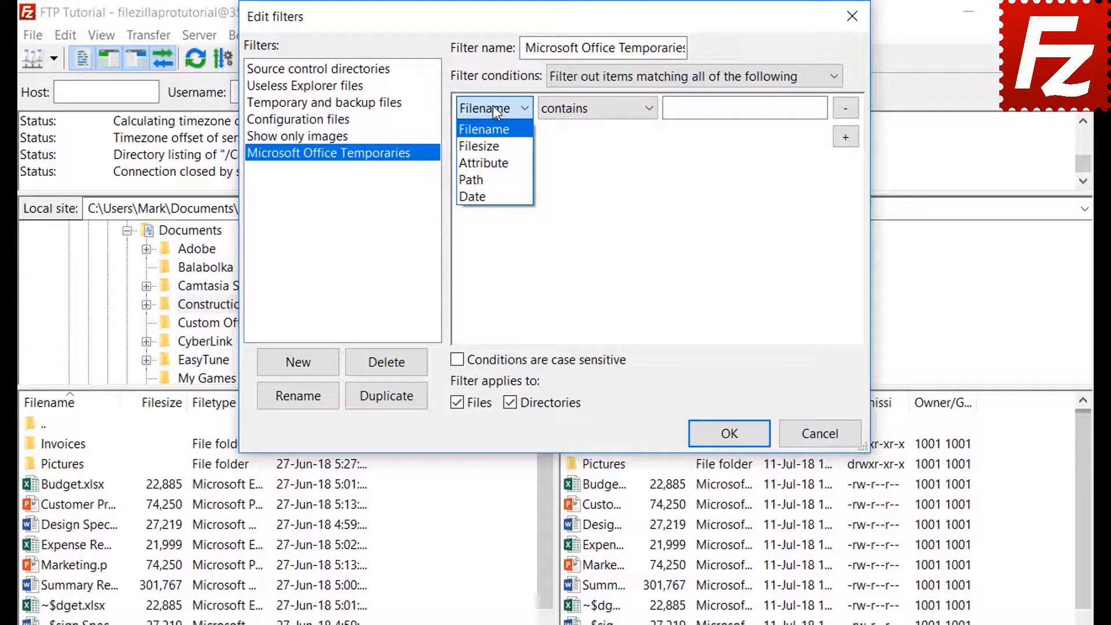
{"action": "left_click", "coordinate": [496, 147]}
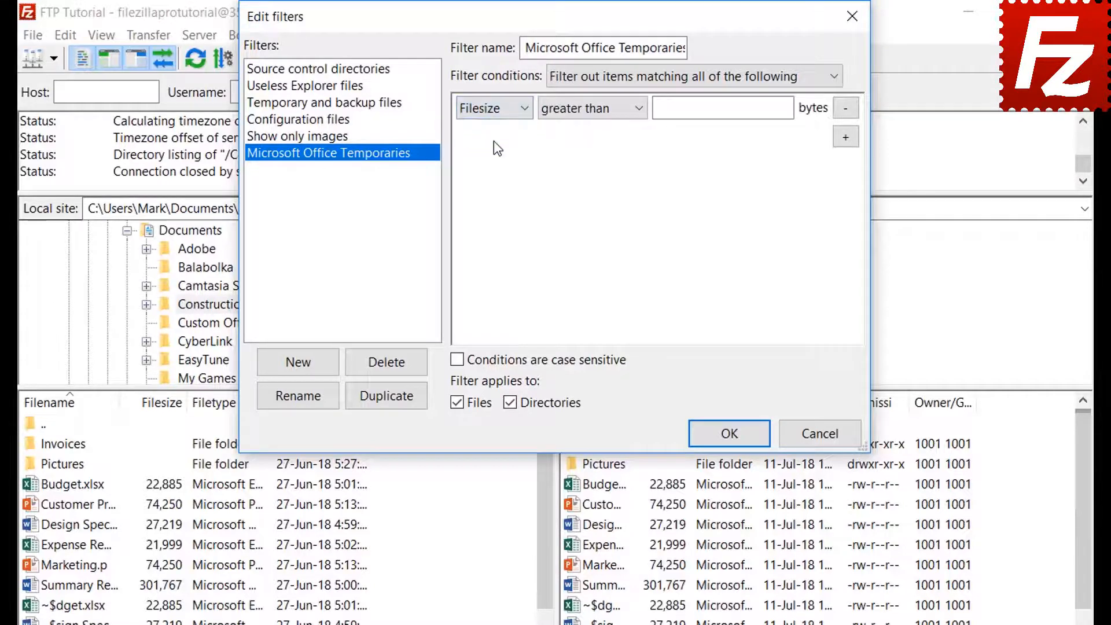
{"action": "left_click", "coordinate": [582, 111]}
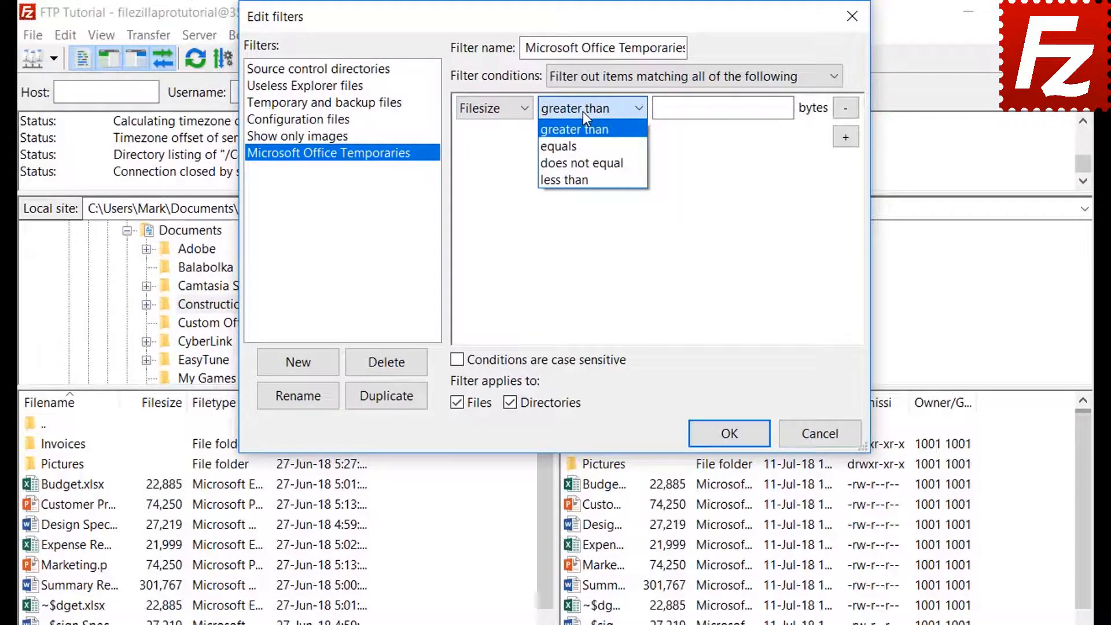
{"action": "left_click", "coordinate": [582, 111]}
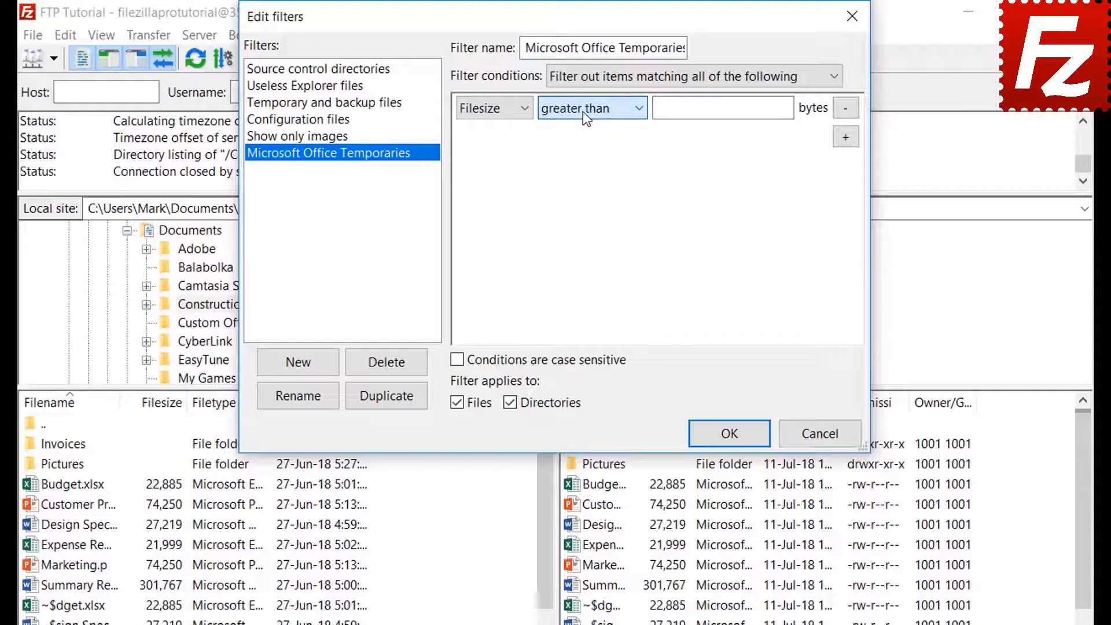
{"action": "left_click", "coordinate": [494, 113]}
{"action": "left_click", "coordinate": [496, 159]}
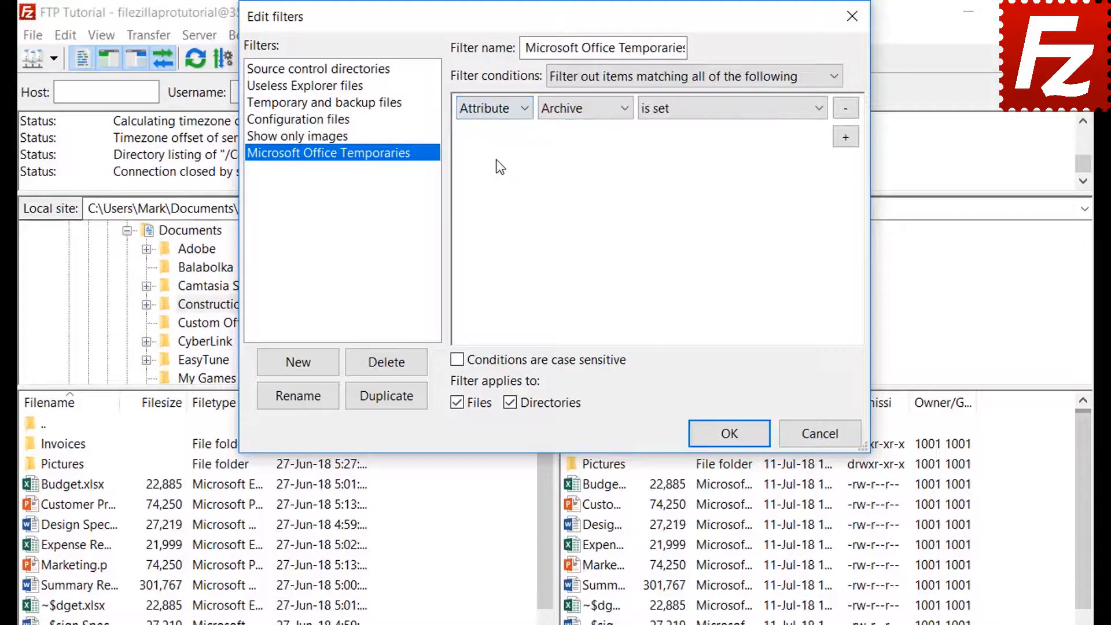
{"action": "left_click", "coordinate": [571, 112]}
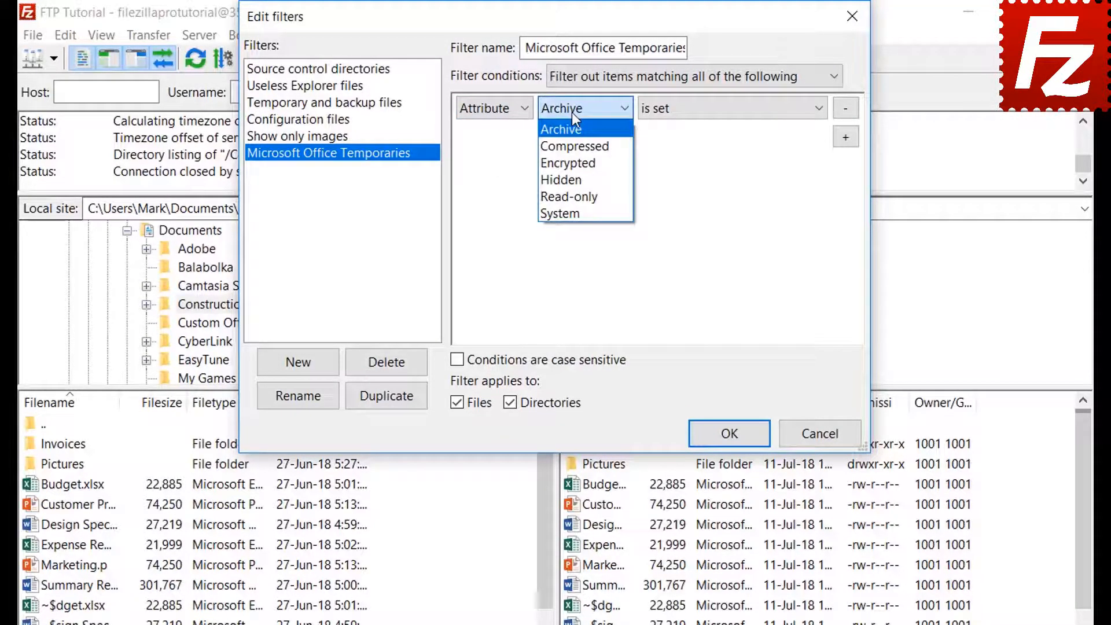
{"action": "left_click", "coordinate": [571, 112]}
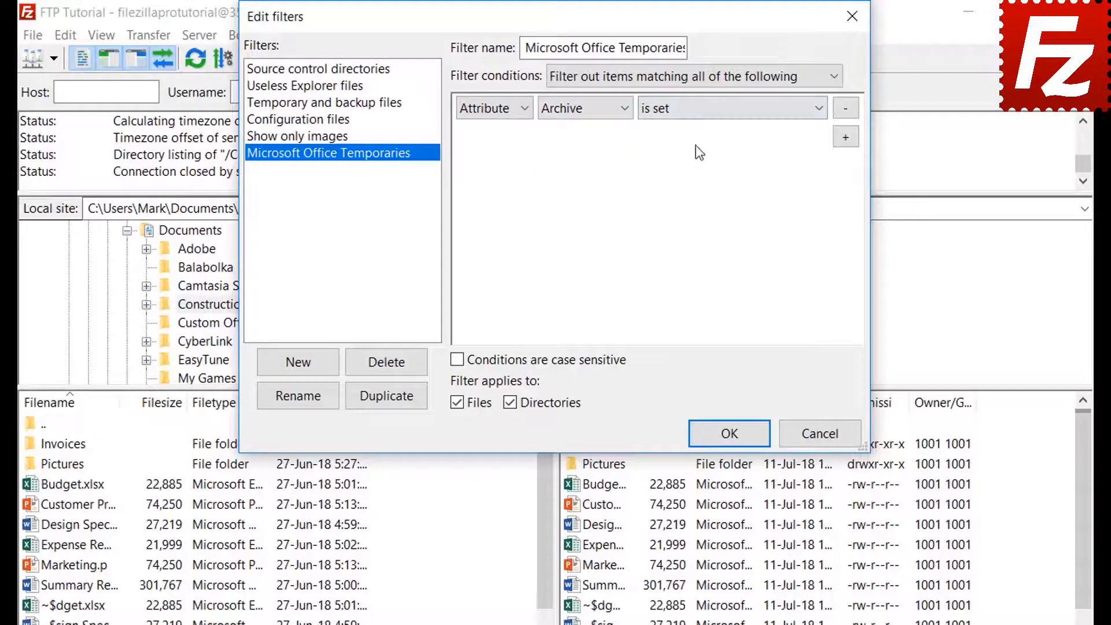
{"action": "left_click", "coordinate": [693, 118]}
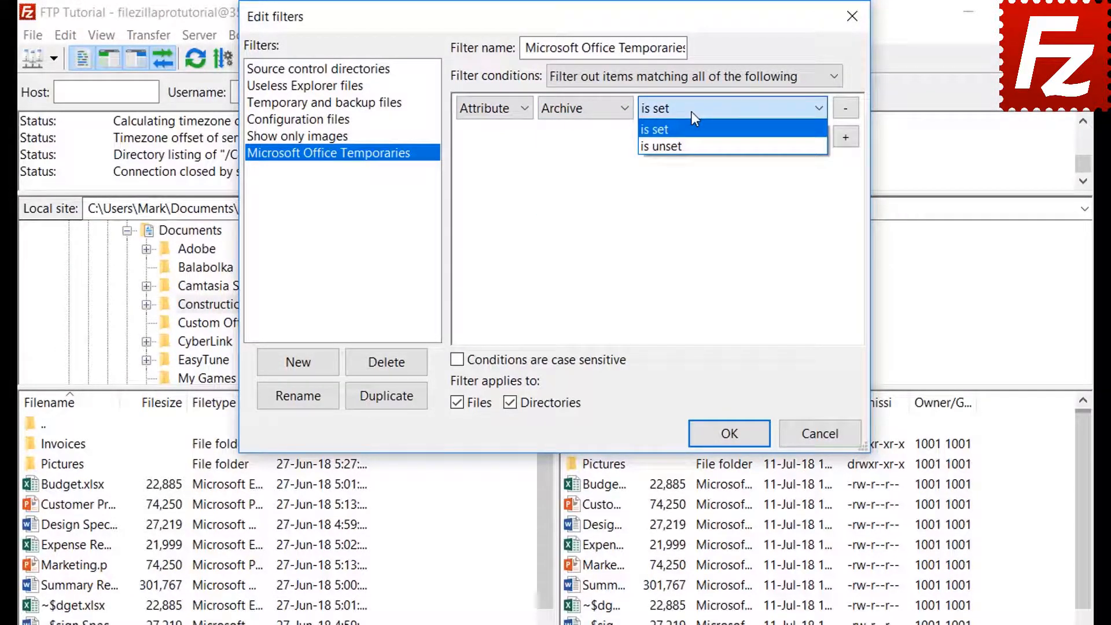
{"action": "left_click", "coordinate": [691, 111]}
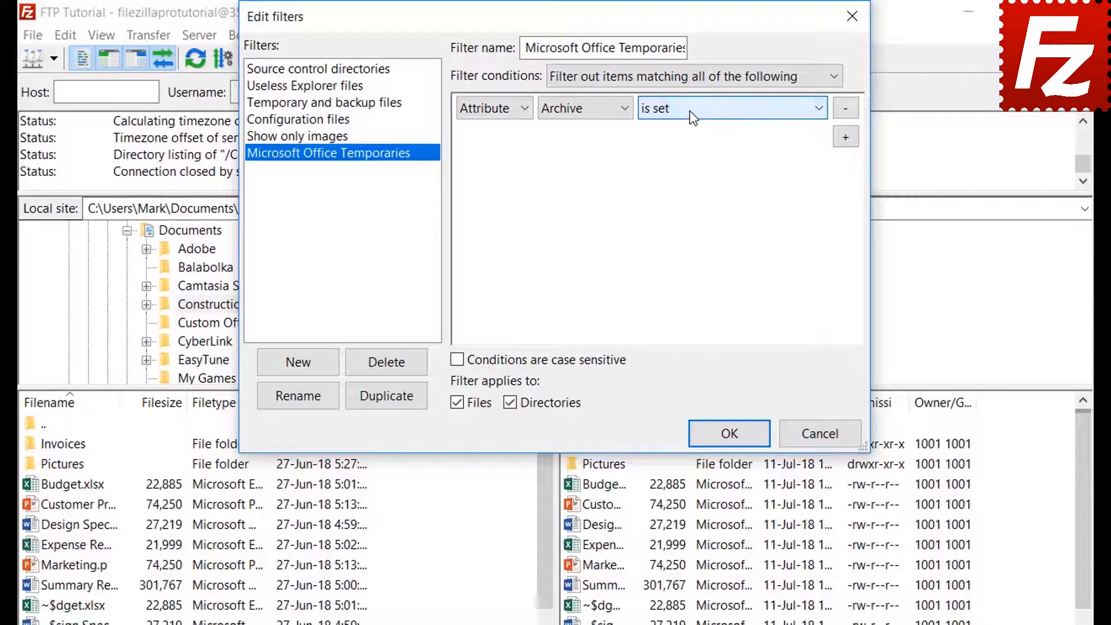
{"action": "left_click", "coordinate": [489, 111]}
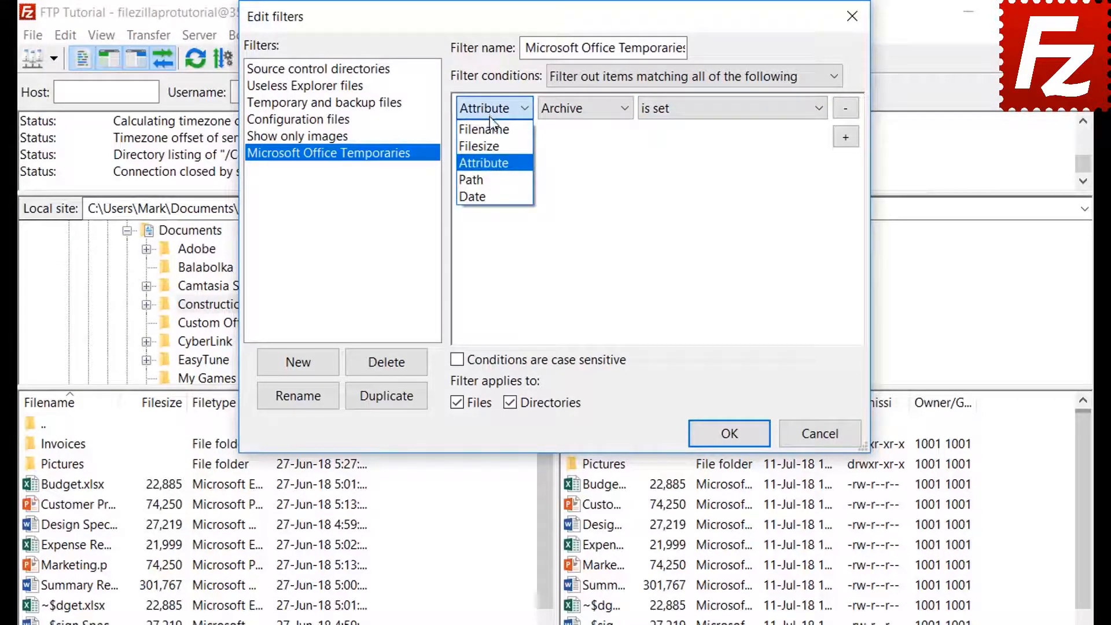
{"action": "left_click", "coordinate": [492, 175]}
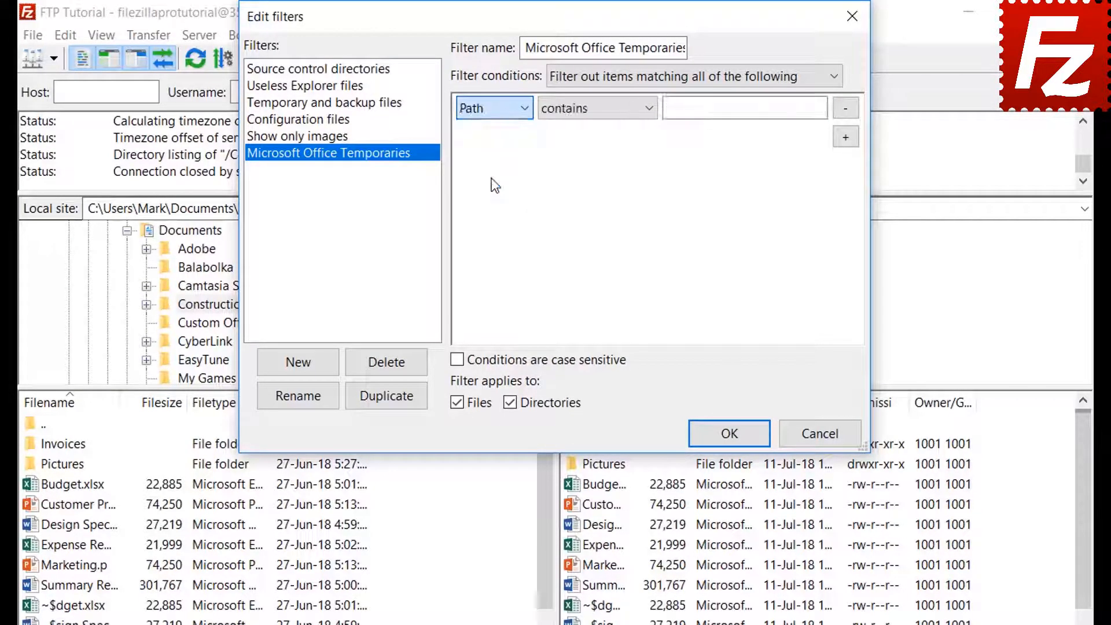
{"action": "left_click", "coordinate": [586, 107]}
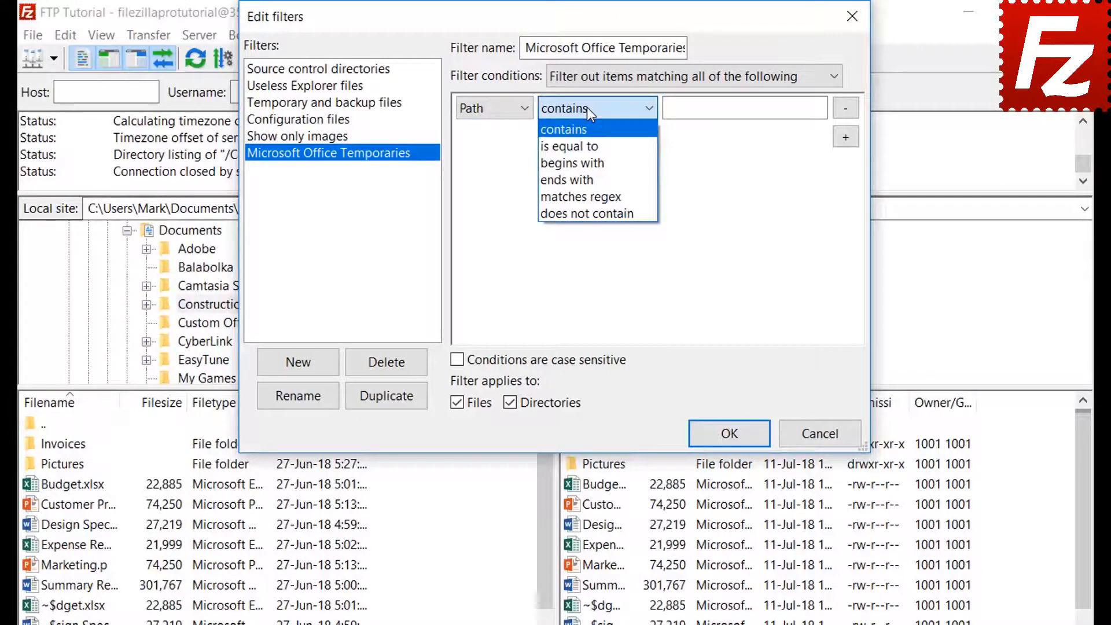
{"action": "left_click", "coordinate": [587, 107]}
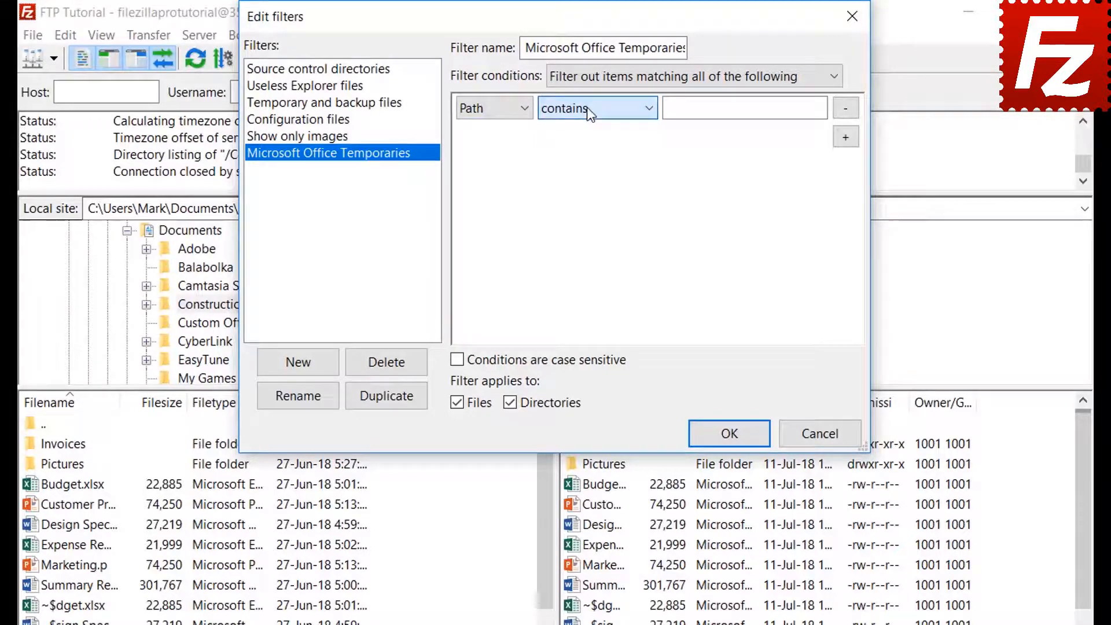
{"action": "left_click", "coordinate": [488, 109]}
{"action": "left_click", "coordinate": [487, 196]}
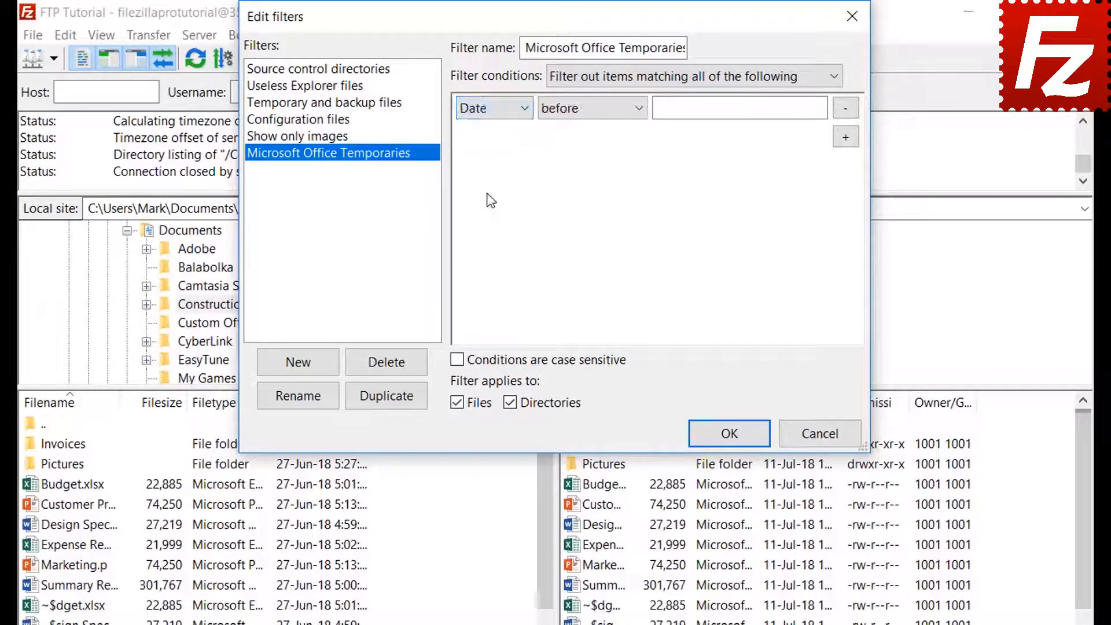
{"action": "left_click", "coordinate": [588, 110]}
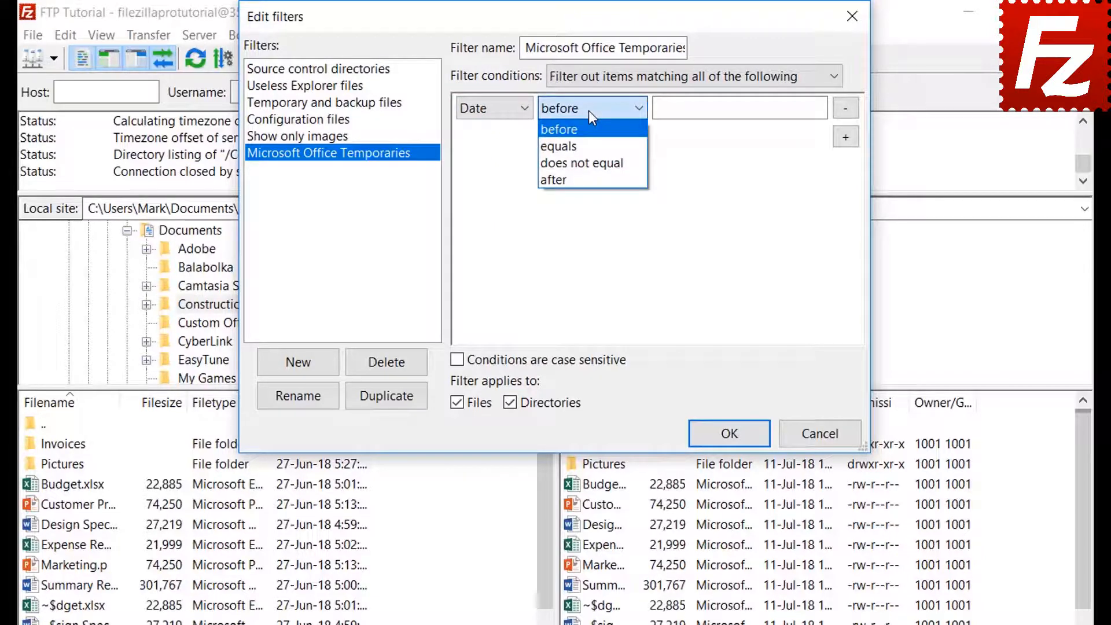
{"action": "left_click", "coordinate": [589, 110]}
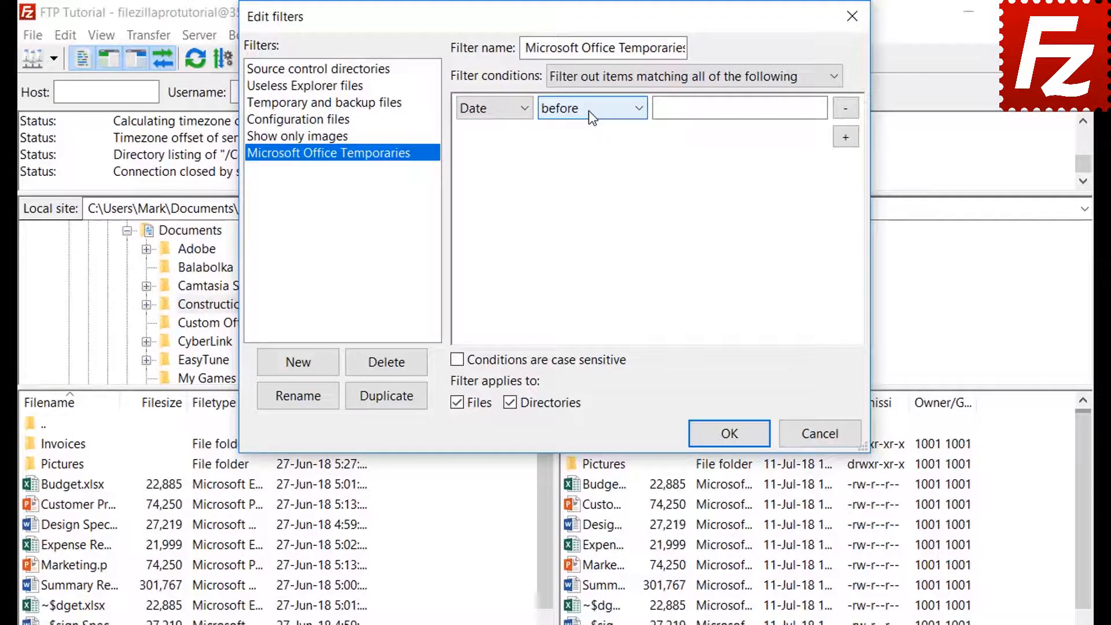
- Set the condition to Filename begins with '~$', exclude directories, and save the filter
{"action": "left_click", "coordinate": [484, 111]}
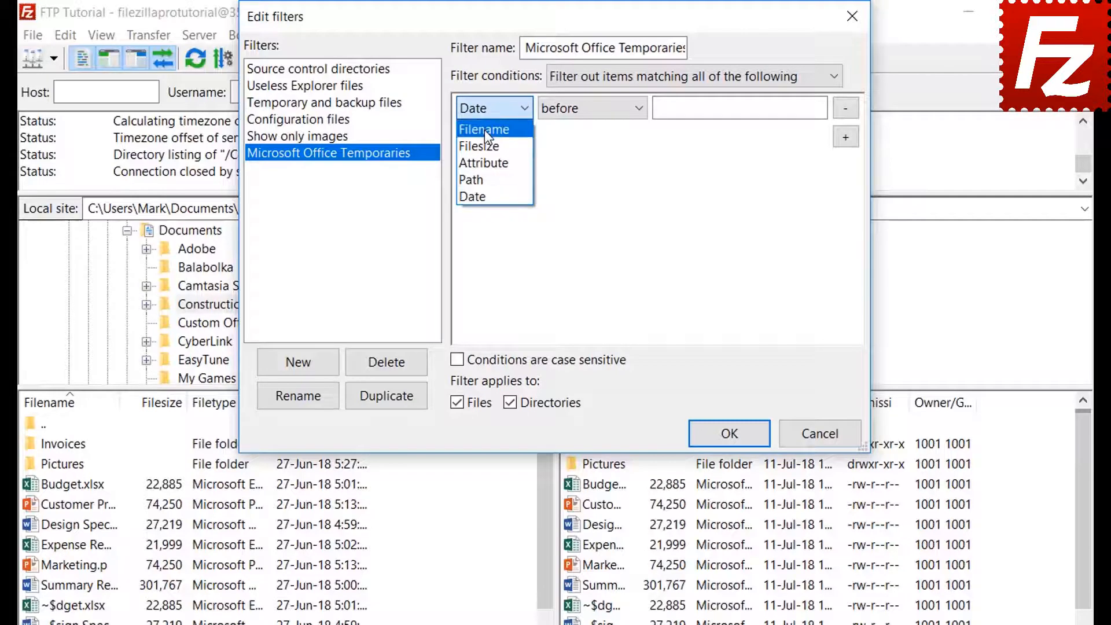
{"action": "left_click", "coordinate": [484, 130]}
{"action": "left_click", "coordinate": [579, 114]}
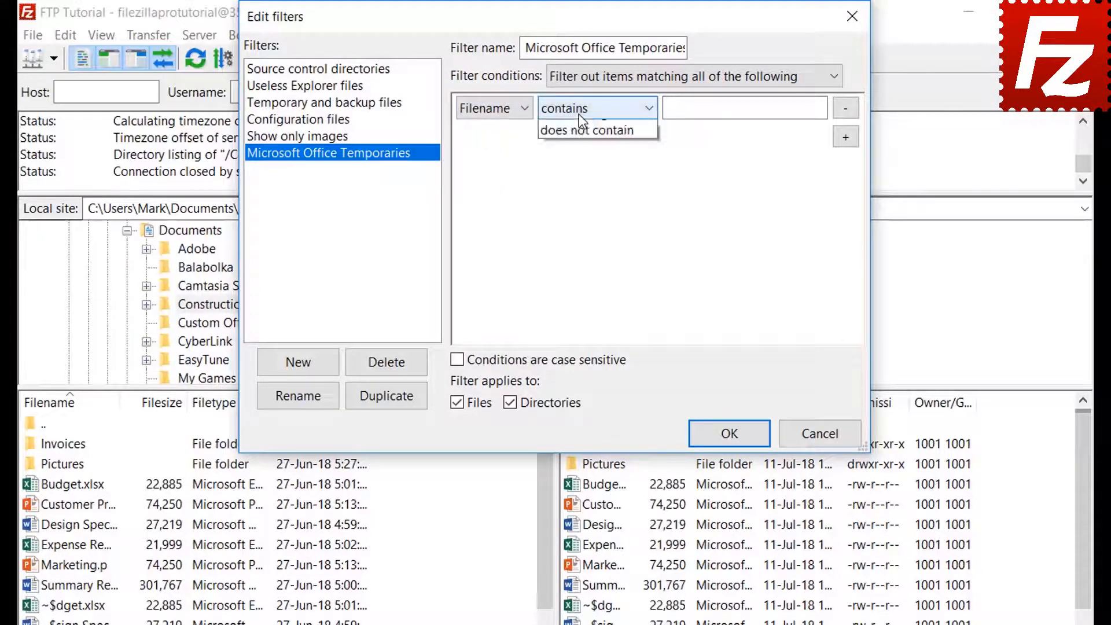
{"action": "left_click", "coordinate": [581, 160]}
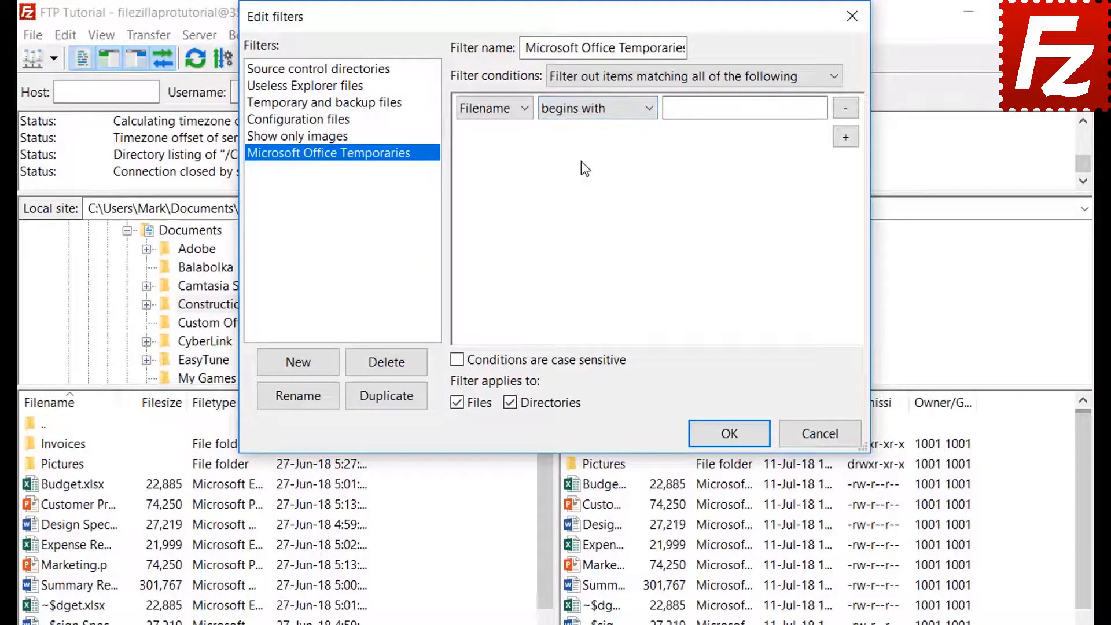
{"action": "left_click", "coordinate": [690, 111]}
{"action": "type", "text": "~$"}
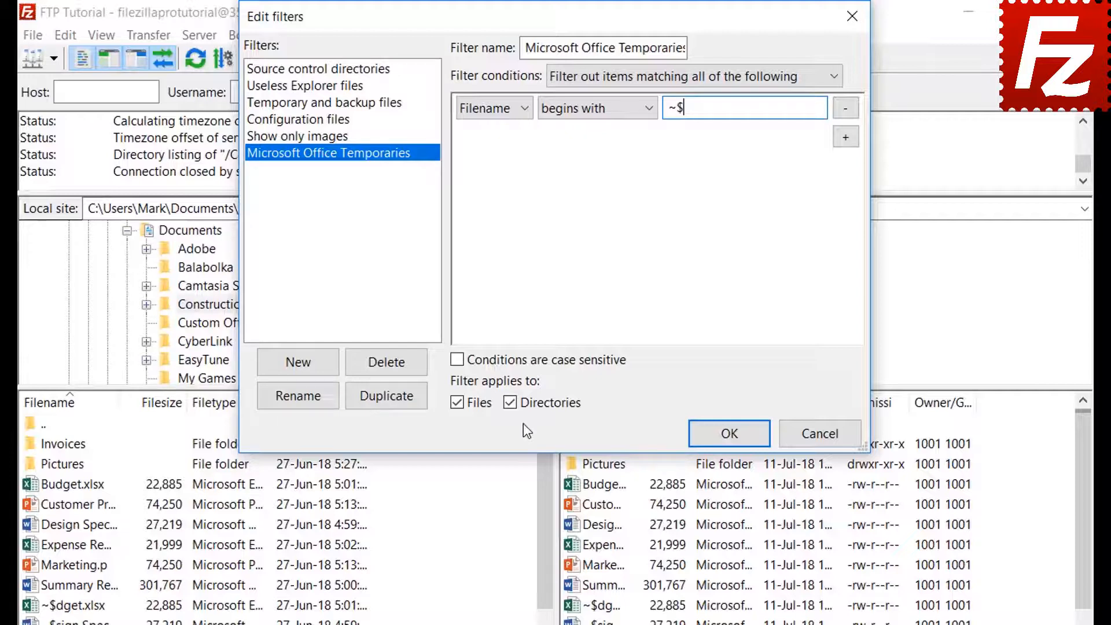
{"action": "left_click", "coordinate": [514, 402]}
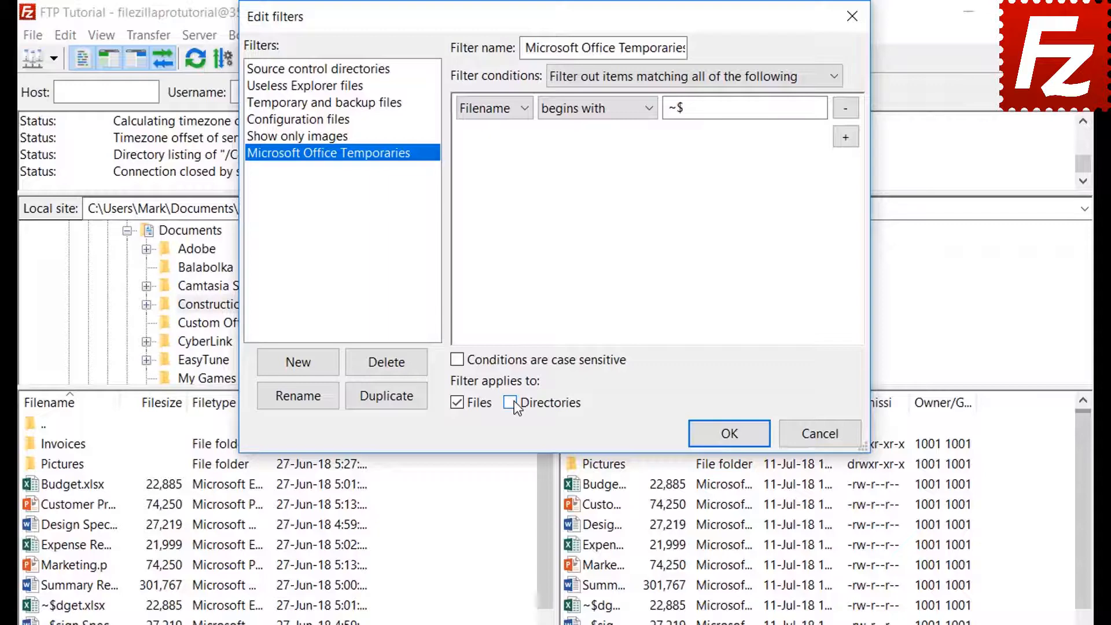
{"action": "left_click", "coordinate": [728, 434]}
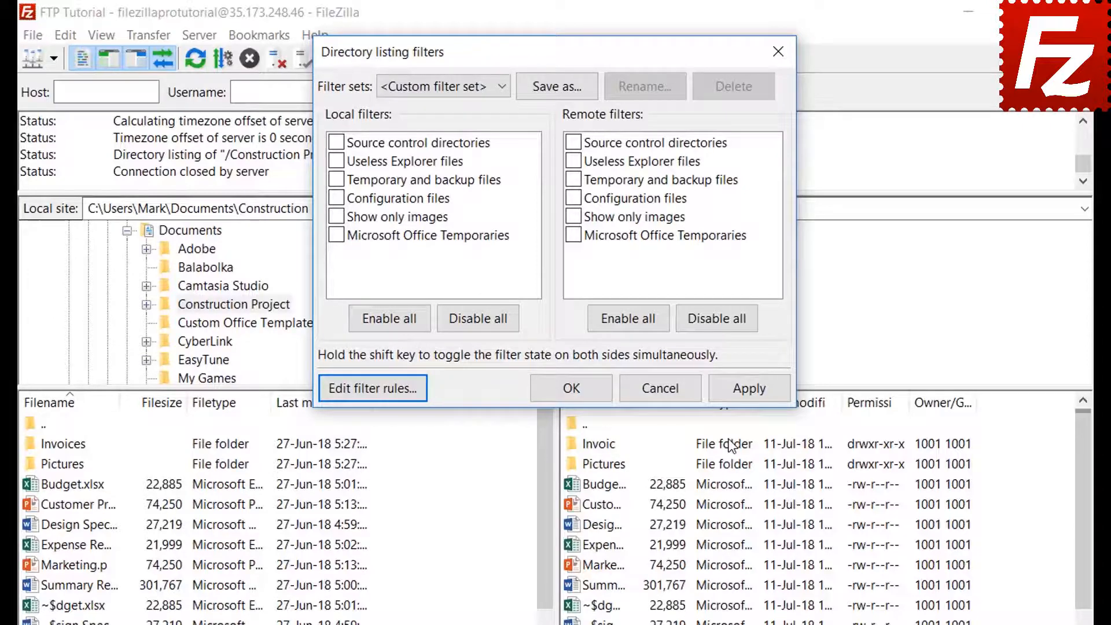
- Apply the Office temporaries filter locally, then turn it off so ~$ files reappear
{"action": "left_click", "coordinate": [336, 235]}
{"action": "left_click", "coordinate": [749, 388]}
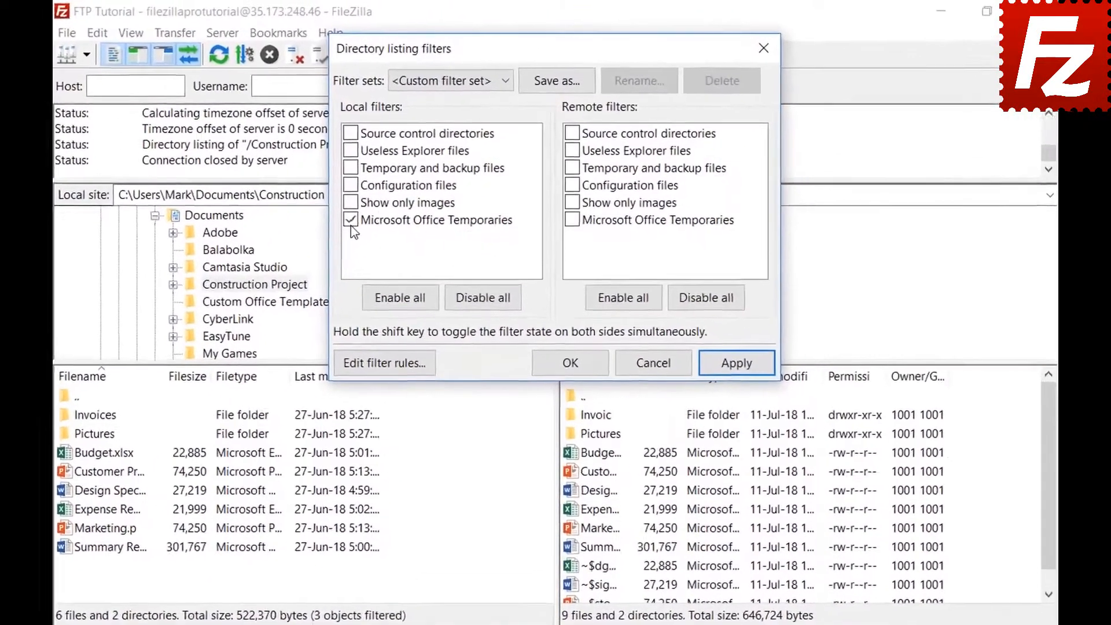
{"action": "left_click", "coordinate": [386, 181]}
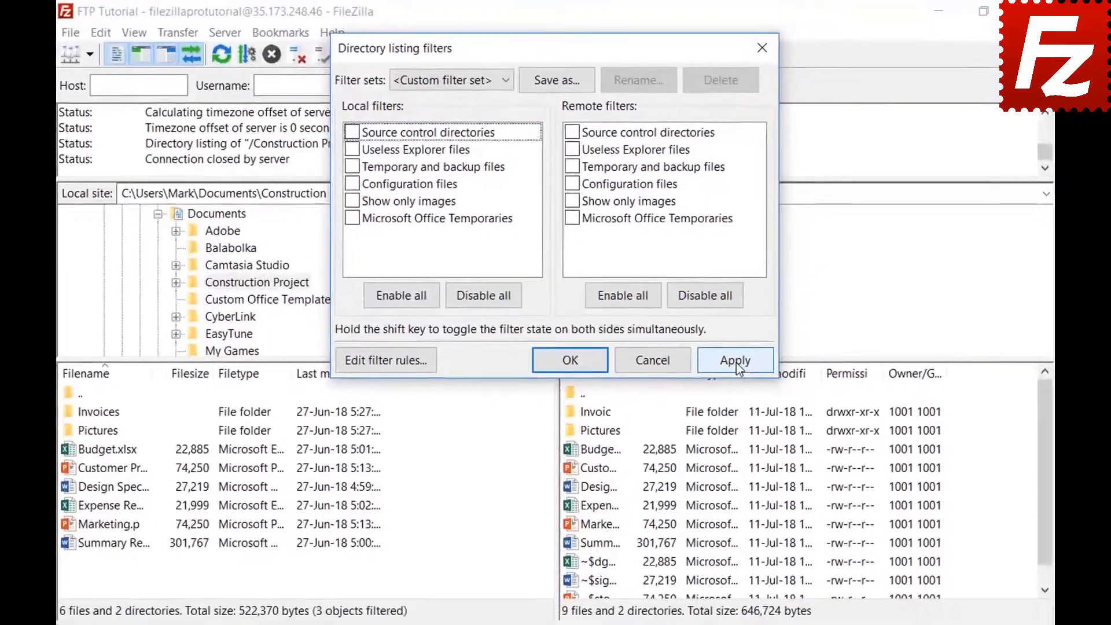
{"action": "left_click", "coordinate": [744, 382]}
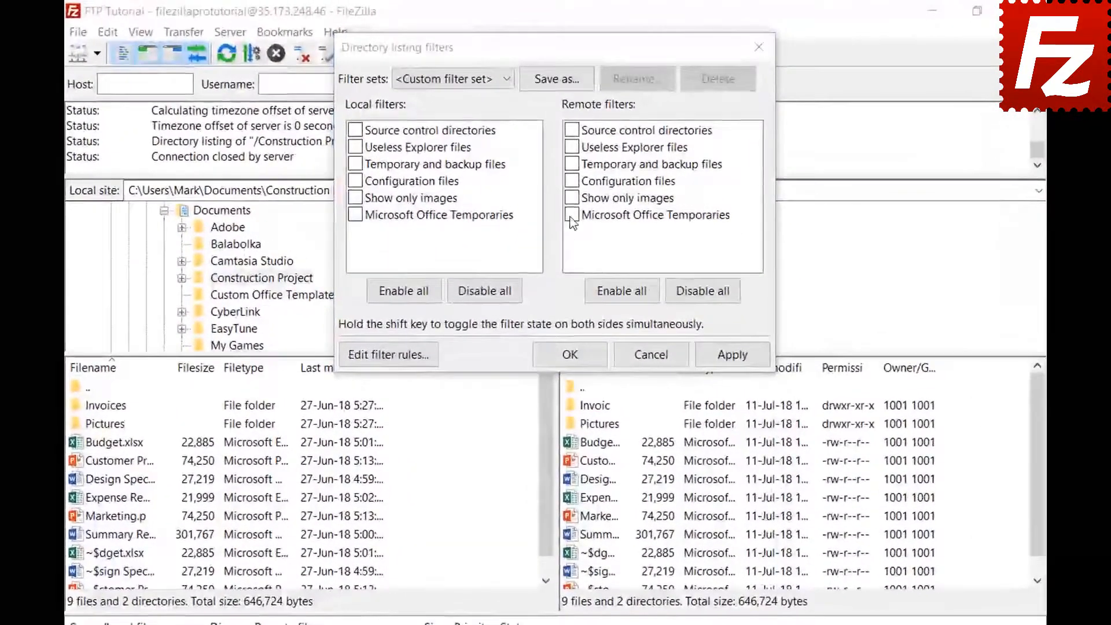
- Apply the filter to remote files and save the filter set as 'Project'
{"action": "left_click", "coordinate": [570, 184]}
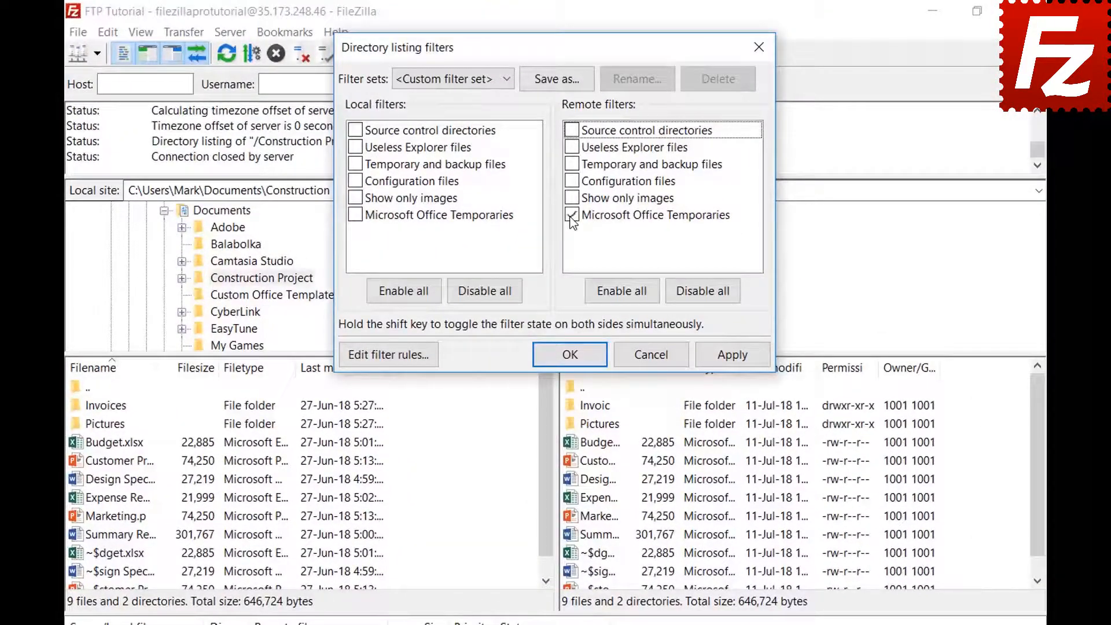
{"action": "left_click", "coordinate": [730, 356]}
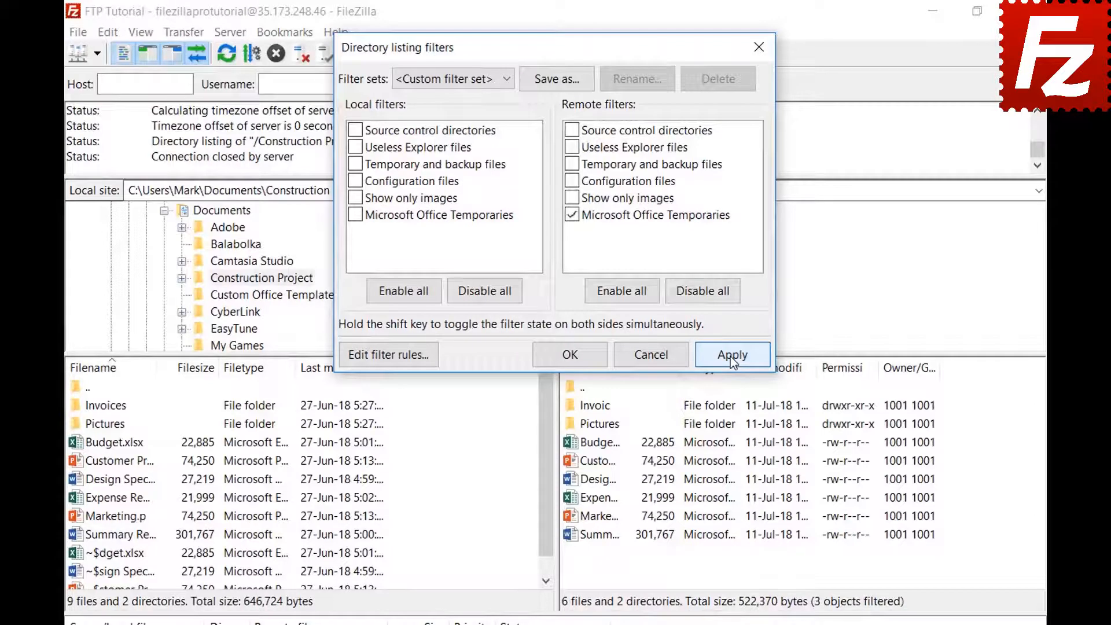
{"action": "left_click", "coordinate": [556, 77]}
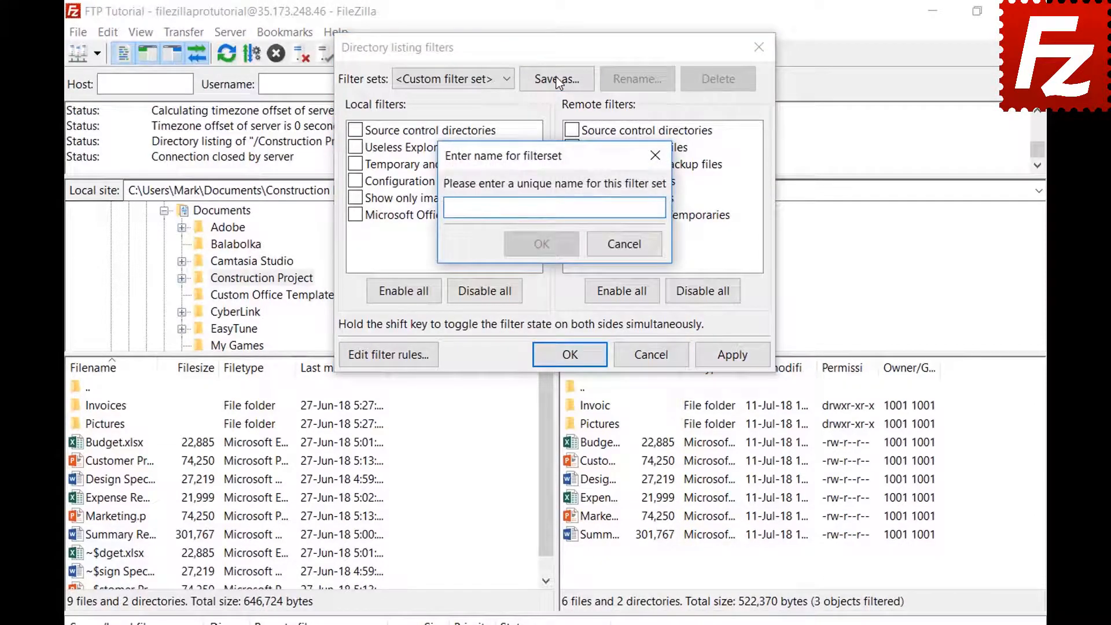
{"action": "type", "text": "Project"}
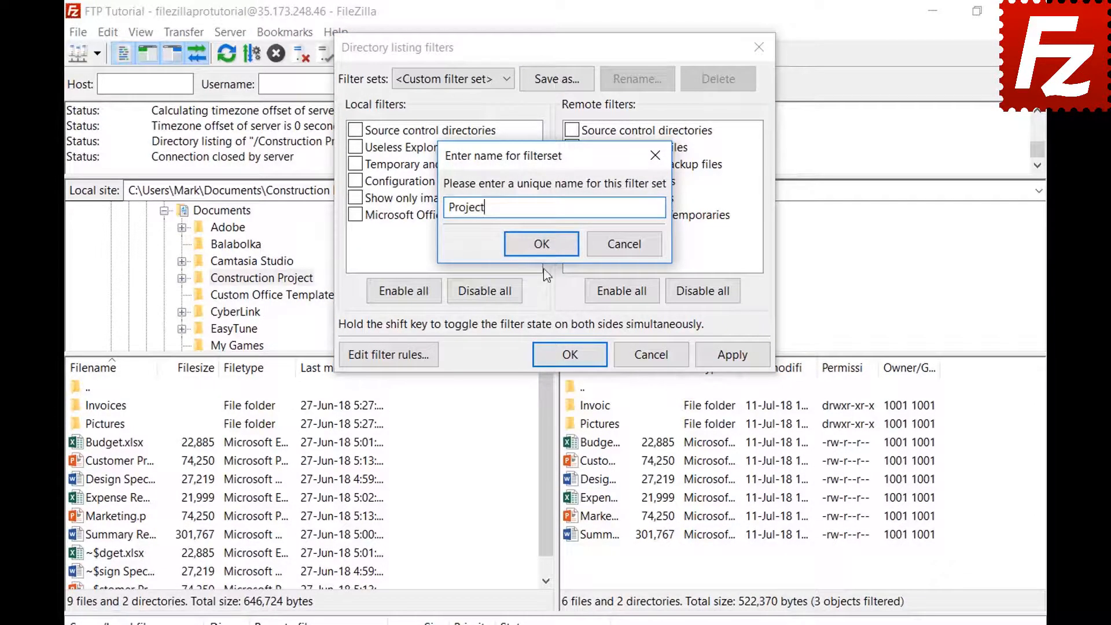
{"action": "left_click", "coordinate": [542, 243]}
{"action": "left_click", "coordinate": [585, 351]}
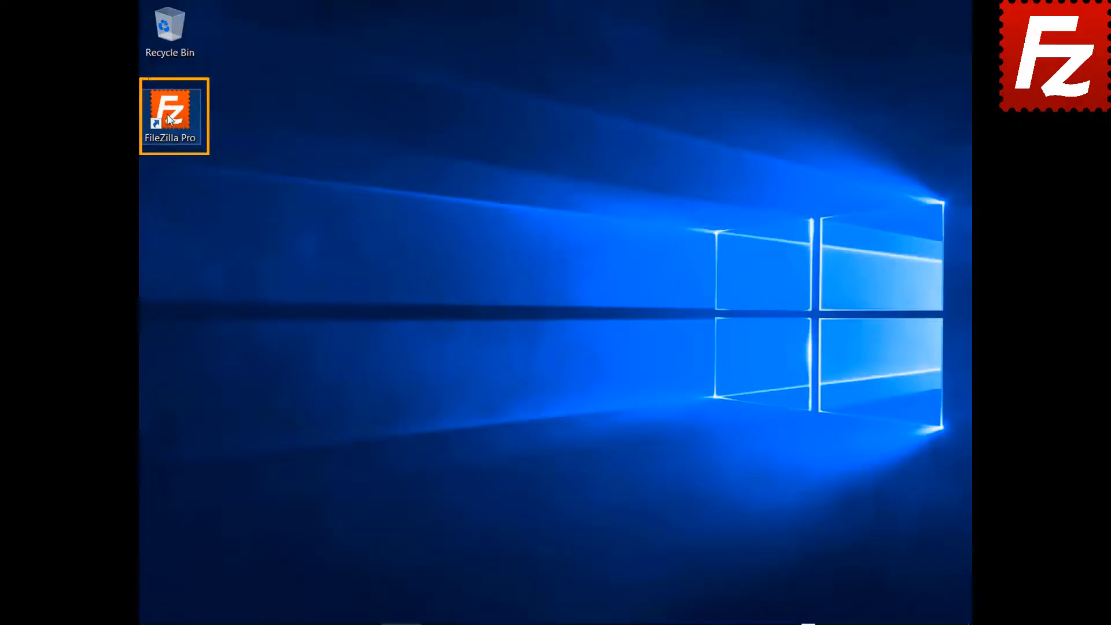
- Launch FileZilla Pro and connect to the FTP connection site
{"action": "double_click", "coordinate": [169, 119]}
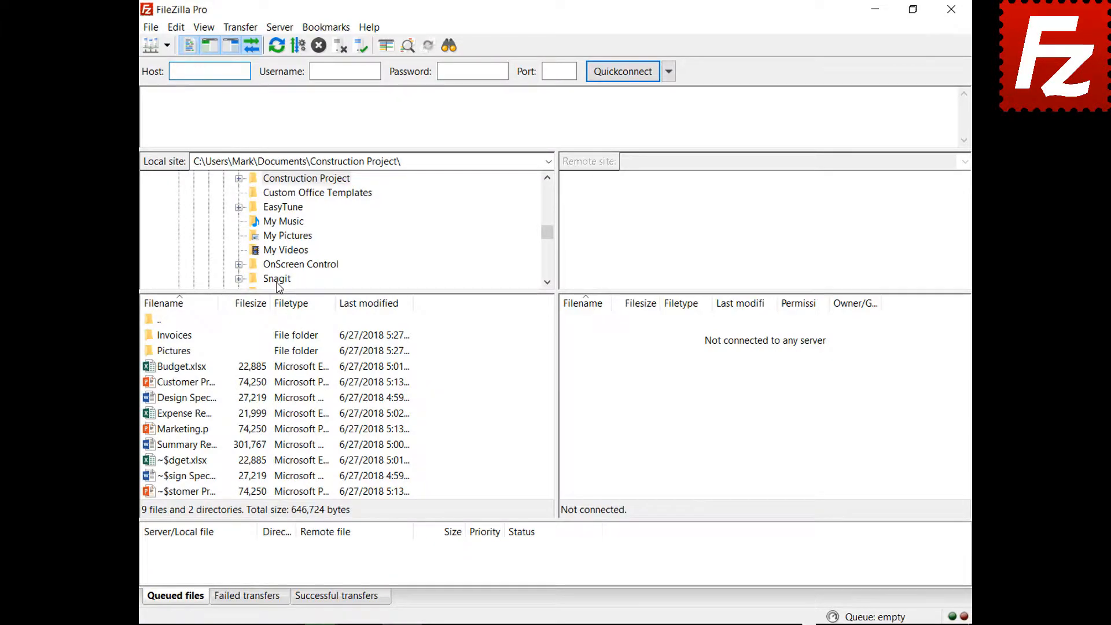
{"action": "left_click", "coordinate": [167, 45]}
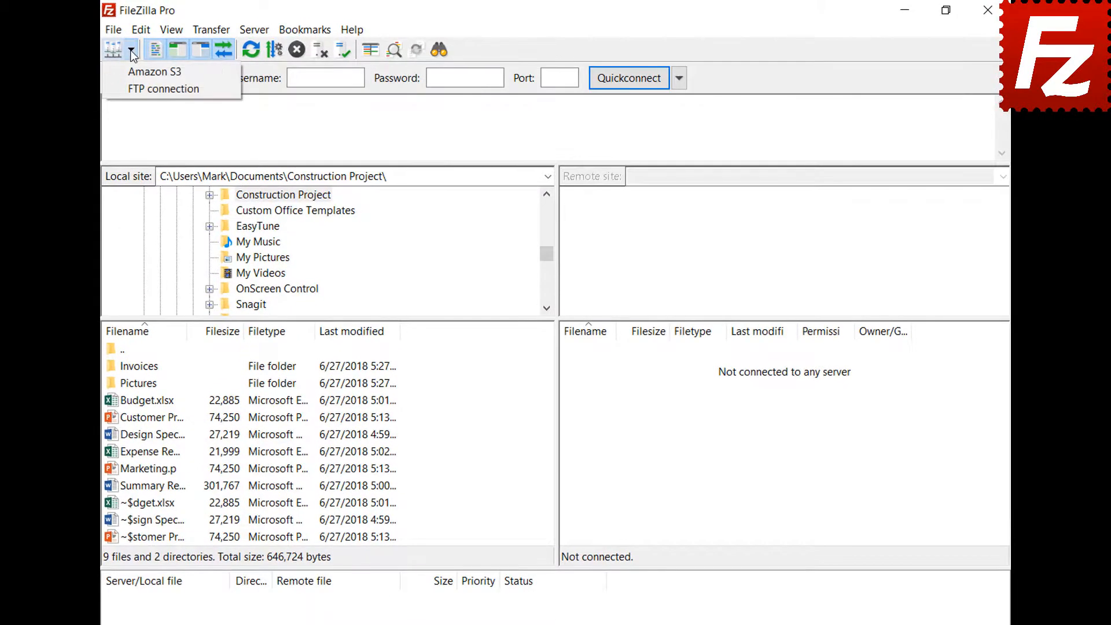
{"action": "left_click", "coordinate": [138, 88]}
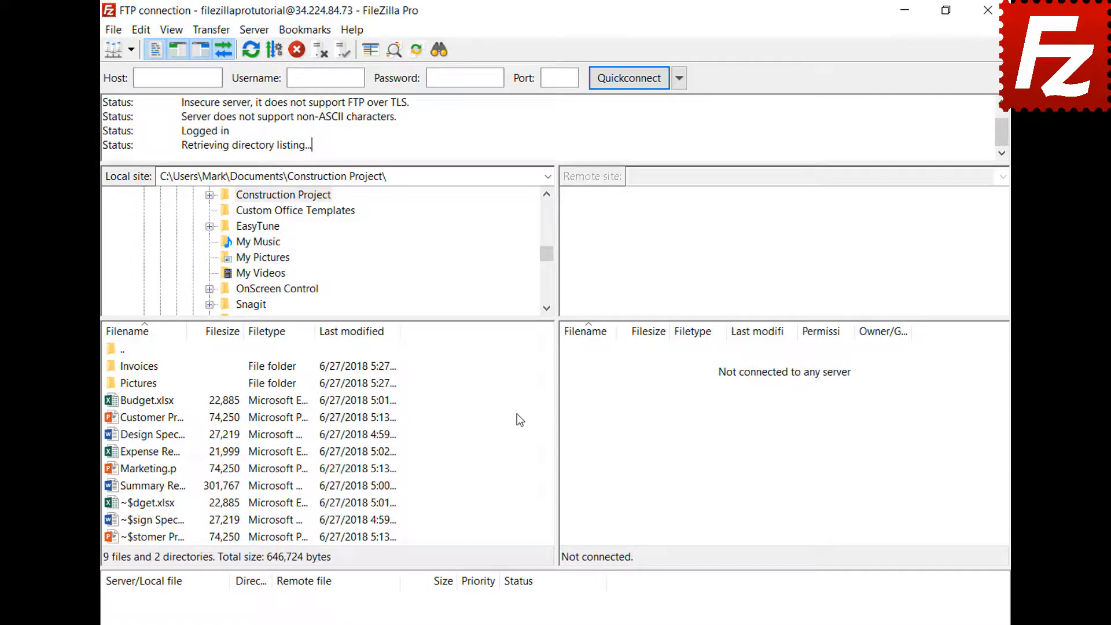
- Open a new tab and connect it to the Amazon S3 site
{"action": "left_click", "coordinate": [114, 31]}
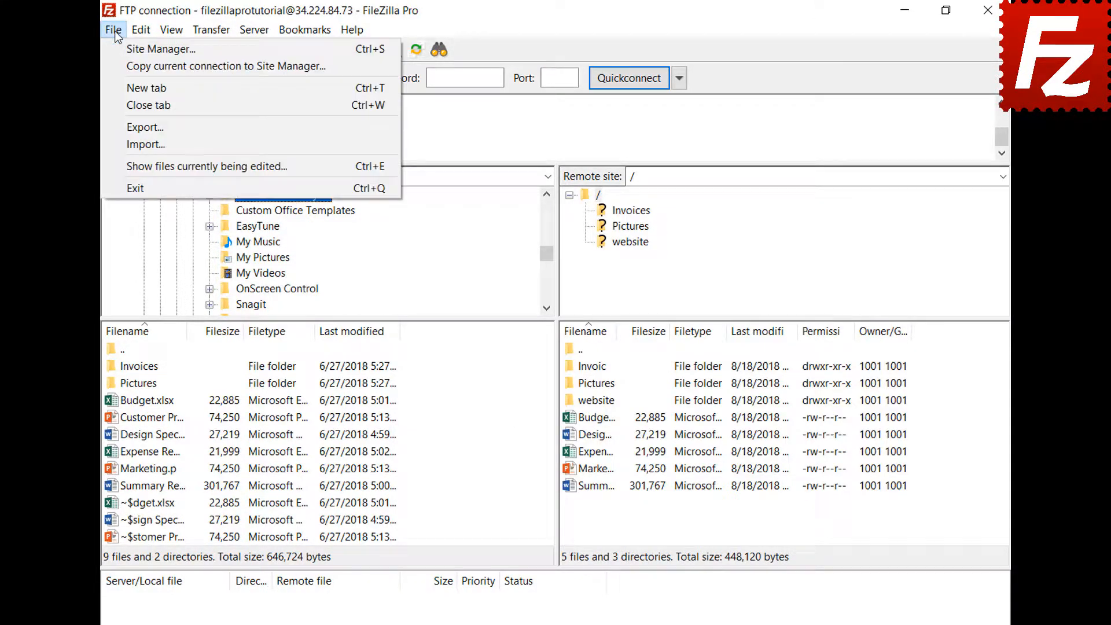
{"action": "left_click", "coordinate": [124, 87]}
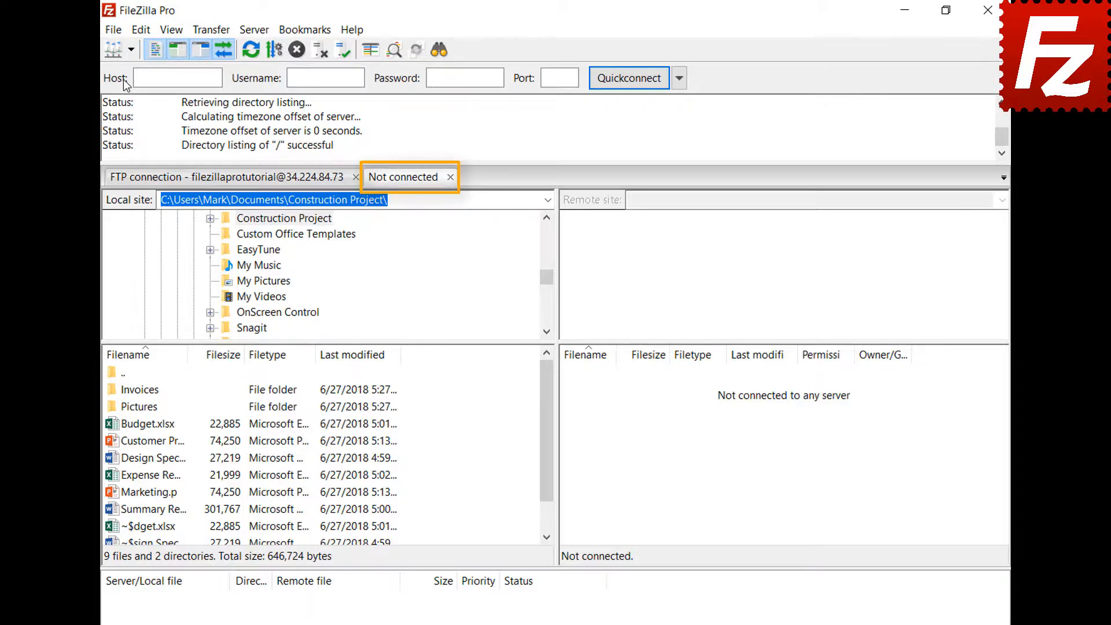
{"action": "left_click", "coordinate": [267, 186]}
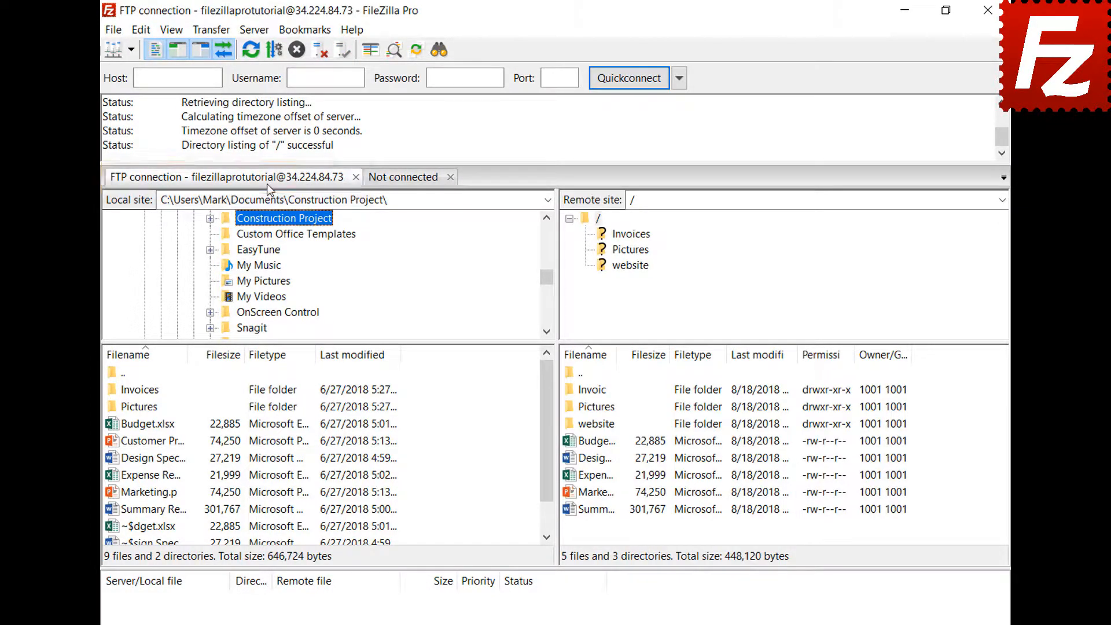
{"action": "left_click", "coordinate": [407, 181]}
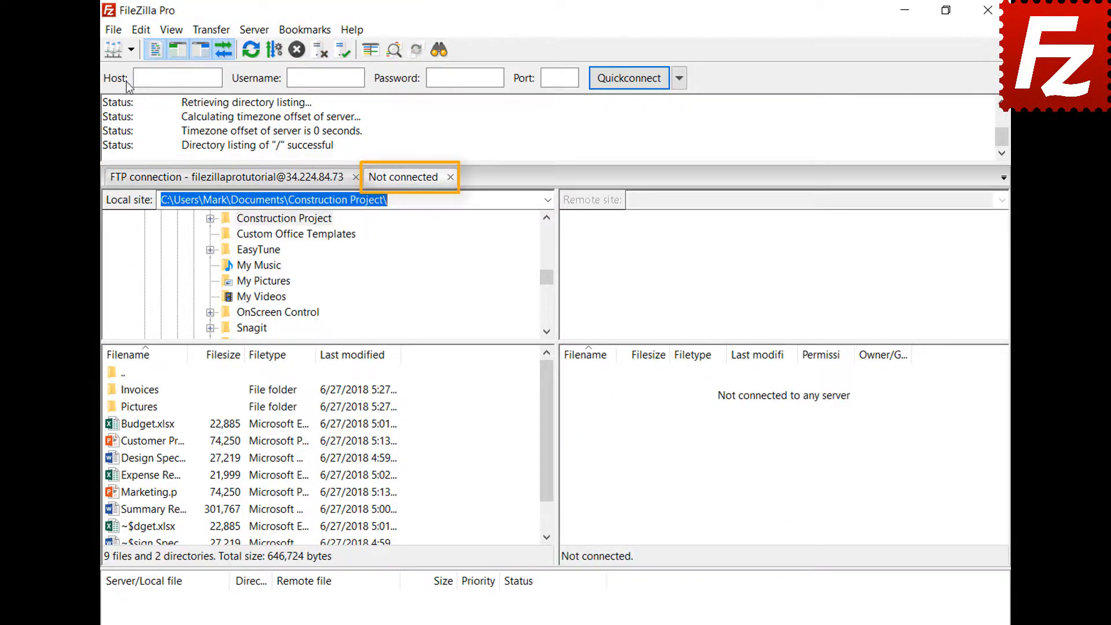
{"action": "left_click", "coordinate": [132, 50]}
{"action": "left_click", "coordinate": [136, 73]}
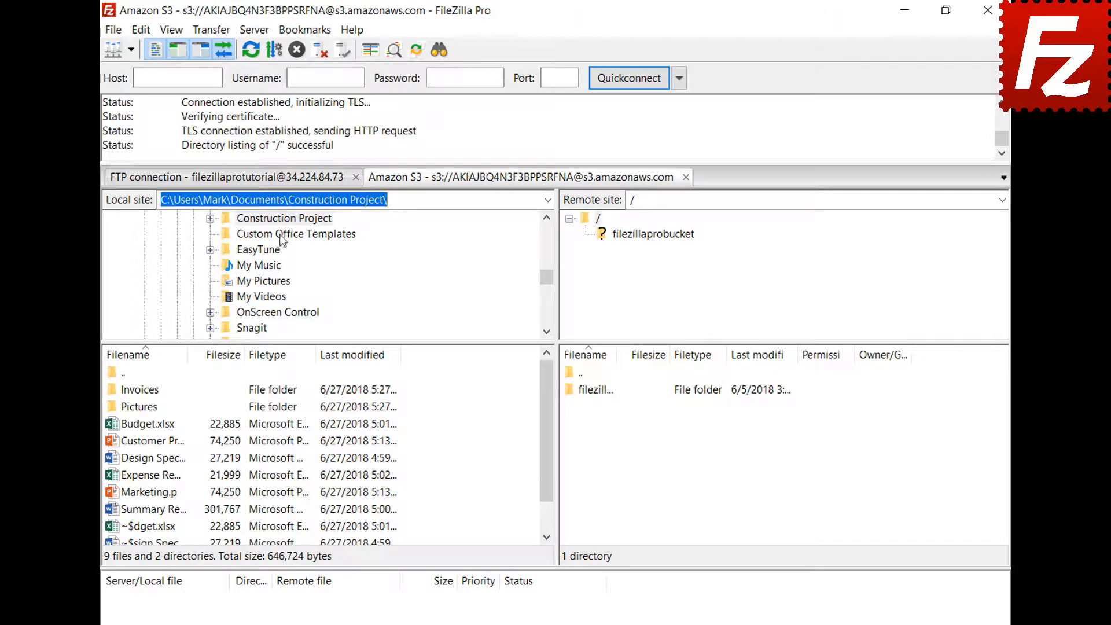
- Switch between the FTP server and Amazon S3 tabs
{"action": "left_click", "coordinate": [281, 182]}
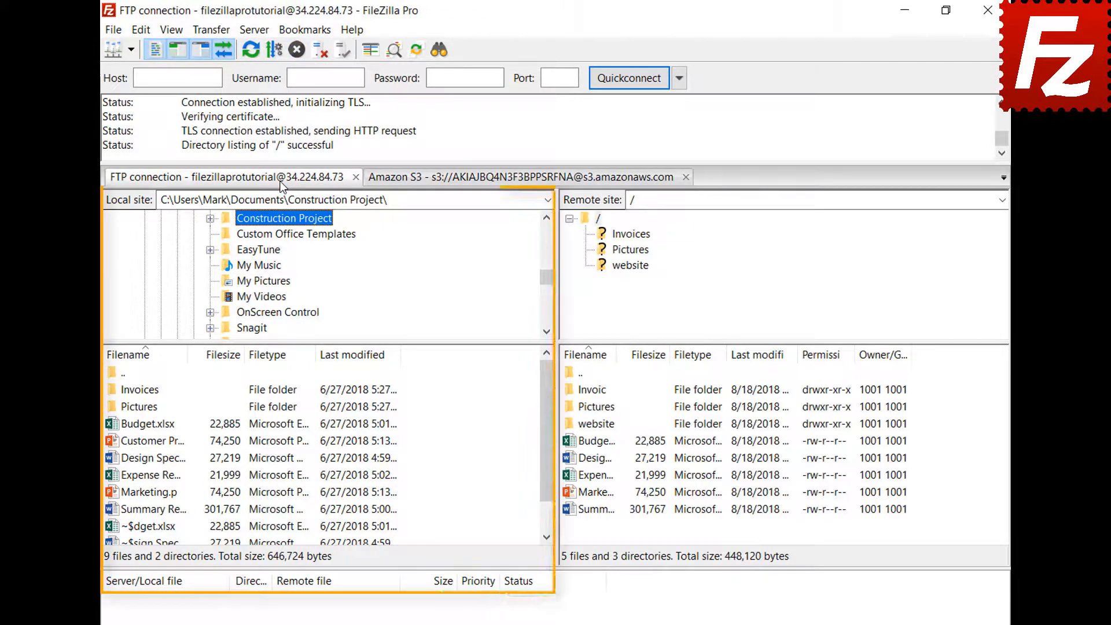
{"action": "left_click", "coordinate": [482, 182]}
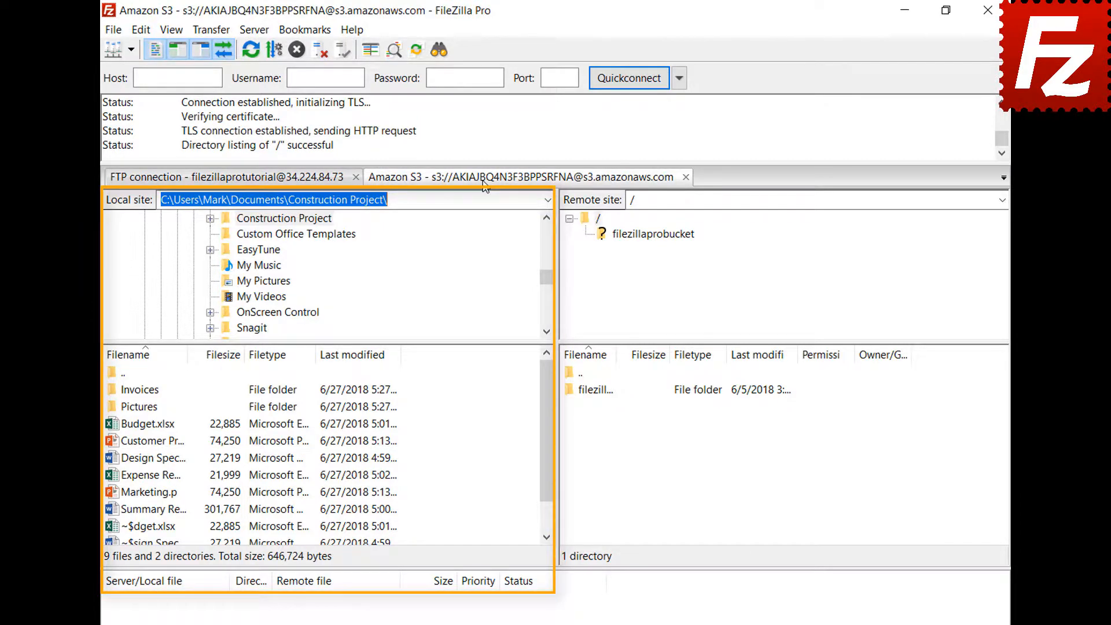
{"action": "left_click", "coordinate": [144, 30]}
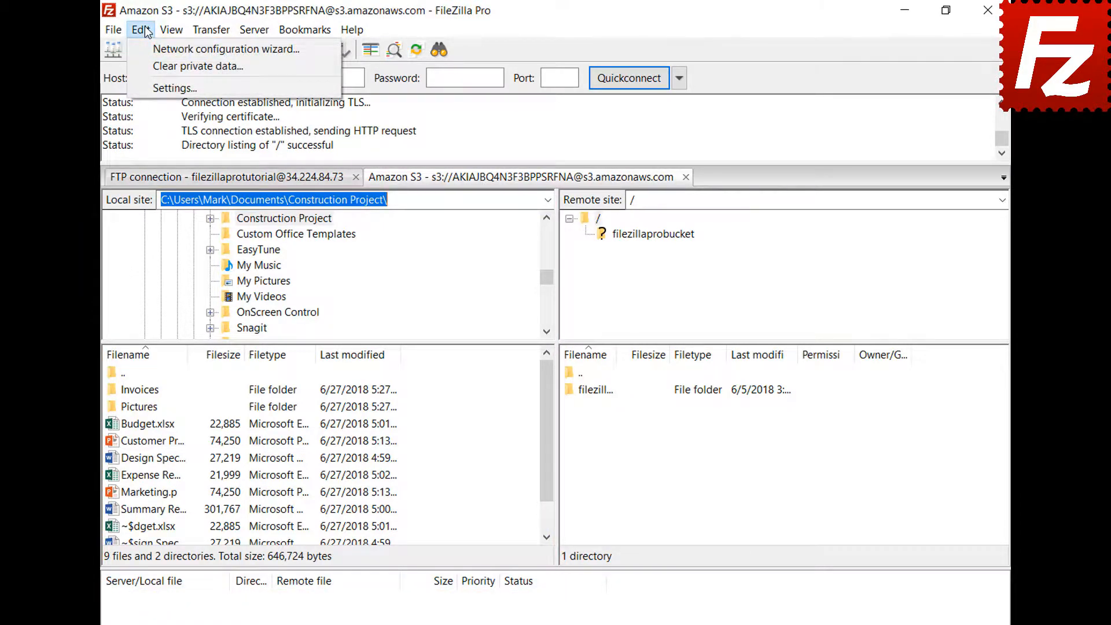
- In Interface settings, enable restoring tabs and reconnecting on startup
{"action": "left_click", "coordinate": [156, 87]}
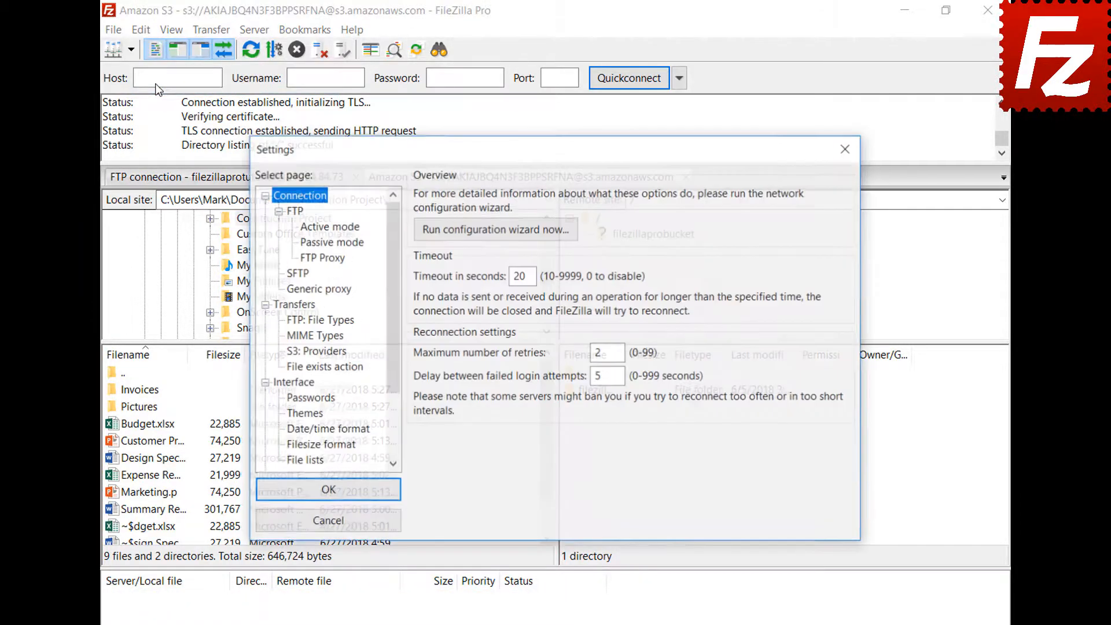
{"action": "left_click", "coordinate": [309, 386]}
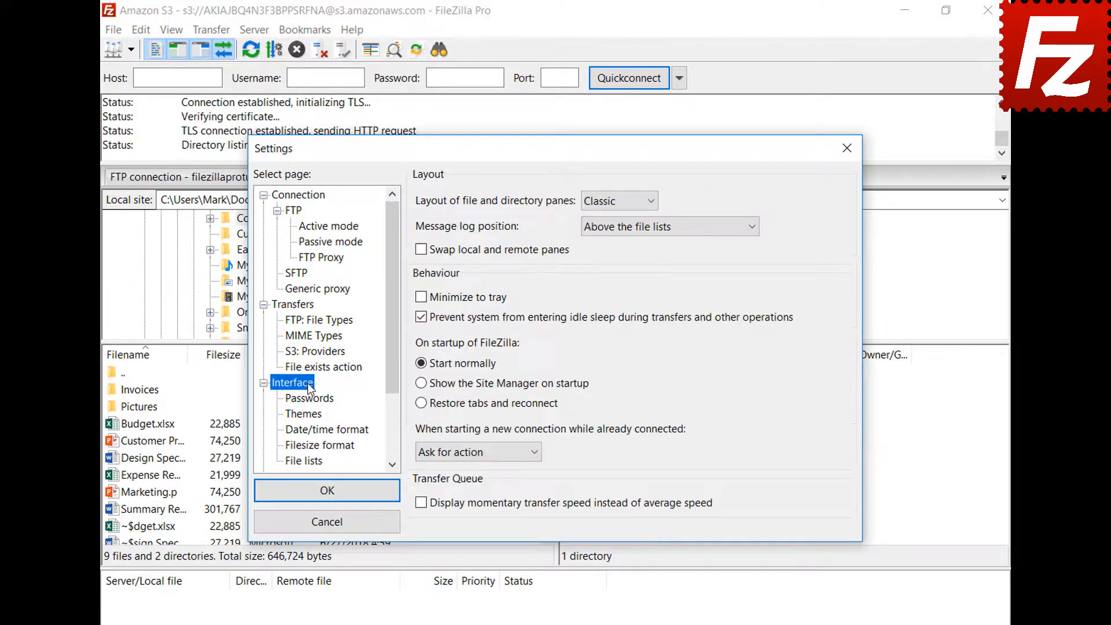
{"action": "left_click", "coordinate": [421, 403]}
{"action": "left_click", "coordinate": [335, 492]}
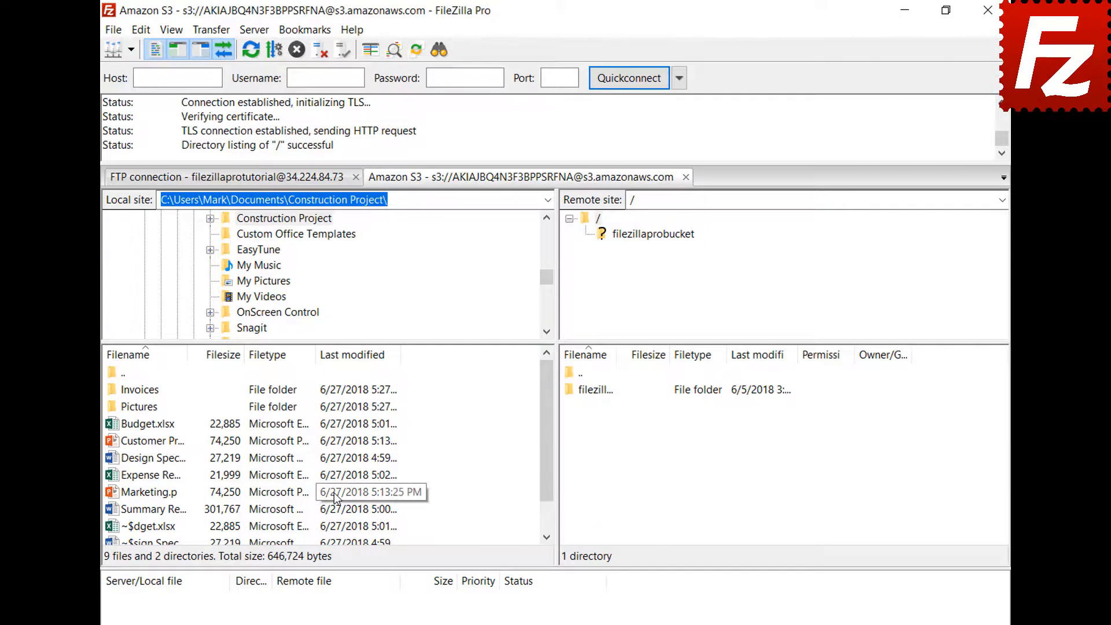
- Restart FileZilla Pro to check the restored tabs, then close the Amazon S3 tab
{"action": "left_click", "coordinate": [988, 10]}
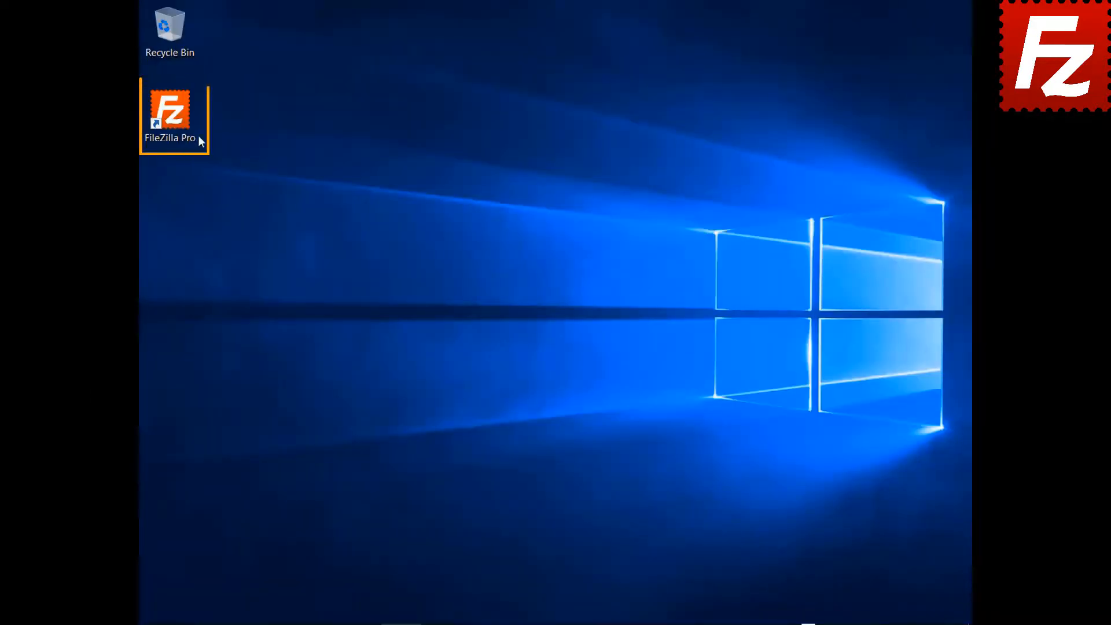
{"action": "double_click", "coordinate": [199, 141]}
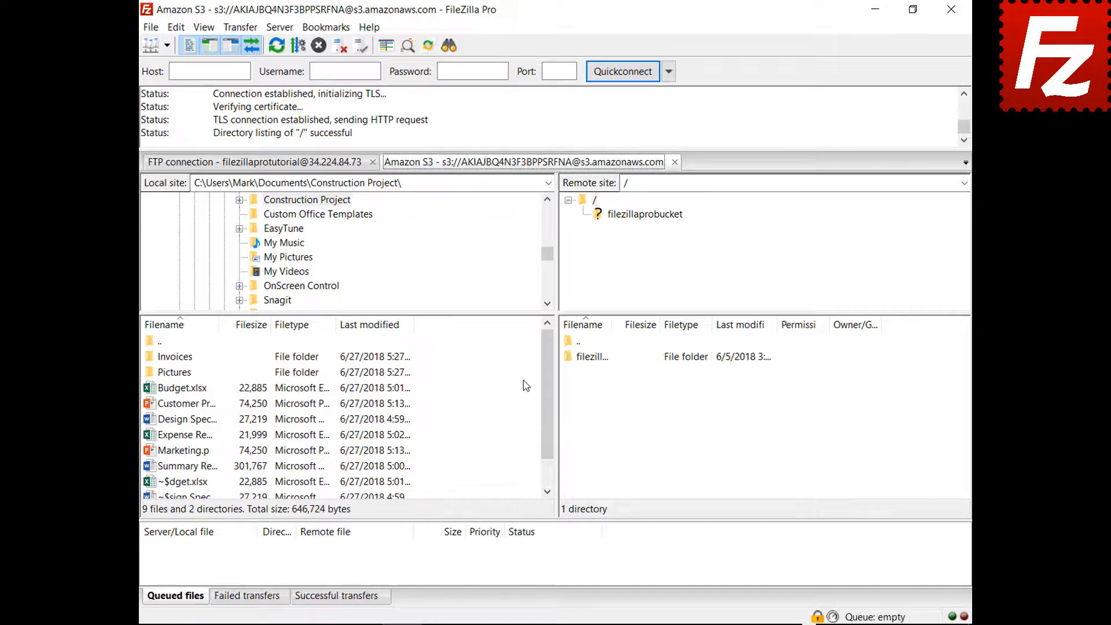
{"action": "left_click", "coordinate": [674, 162]}
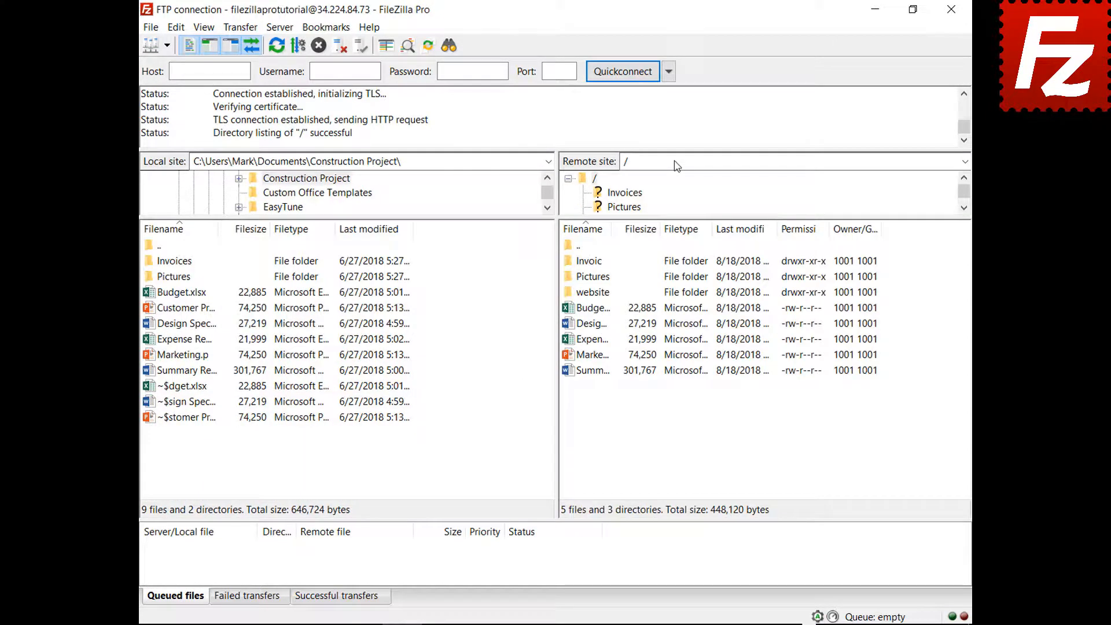
- Set new connections while already connected to open in a new tab, then pick Amazon S3
{"action": "left_click", "coordinate": [176, 27]}
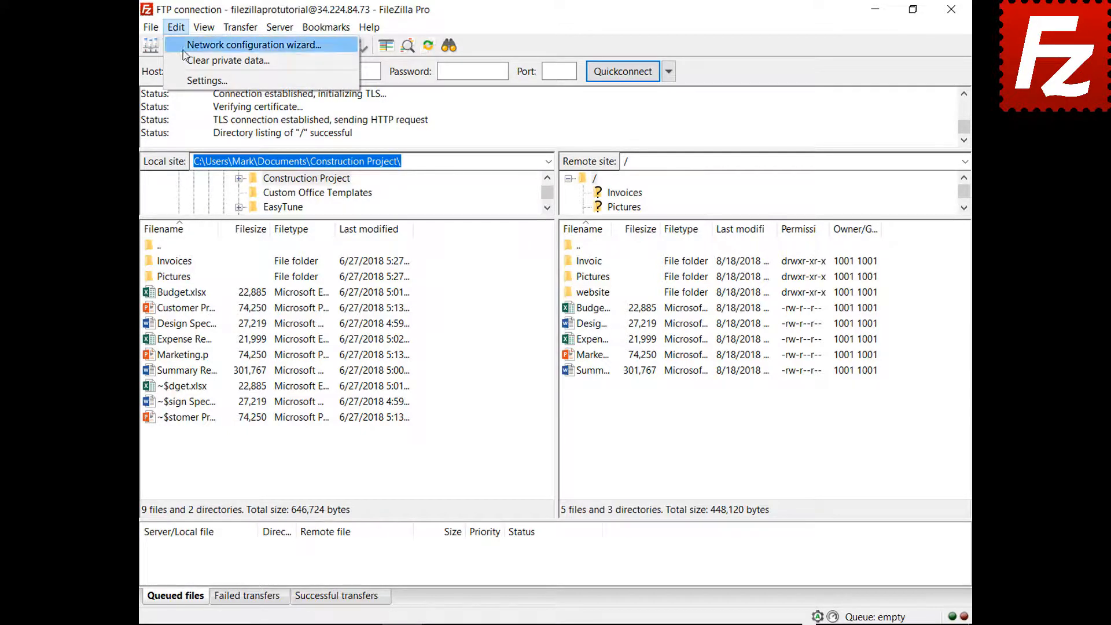
{"action": "left_click", "coordinate": [190, 81]}
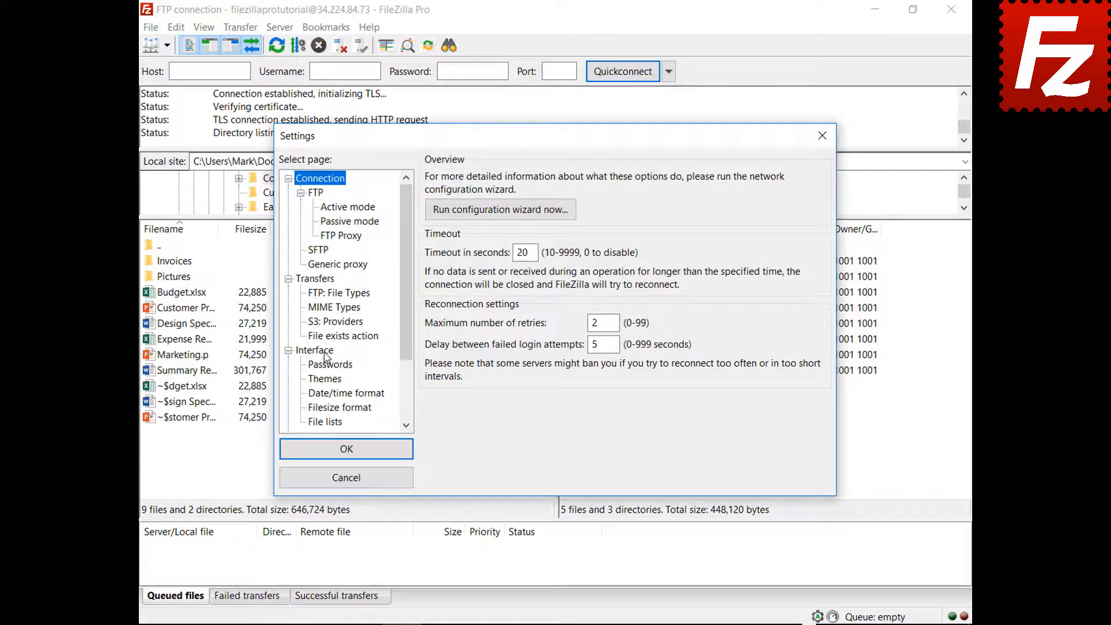
{"action": "left_click", "coordinate": [315, 351]}
{"action": "left_click", "coordinate": [538, 413]}
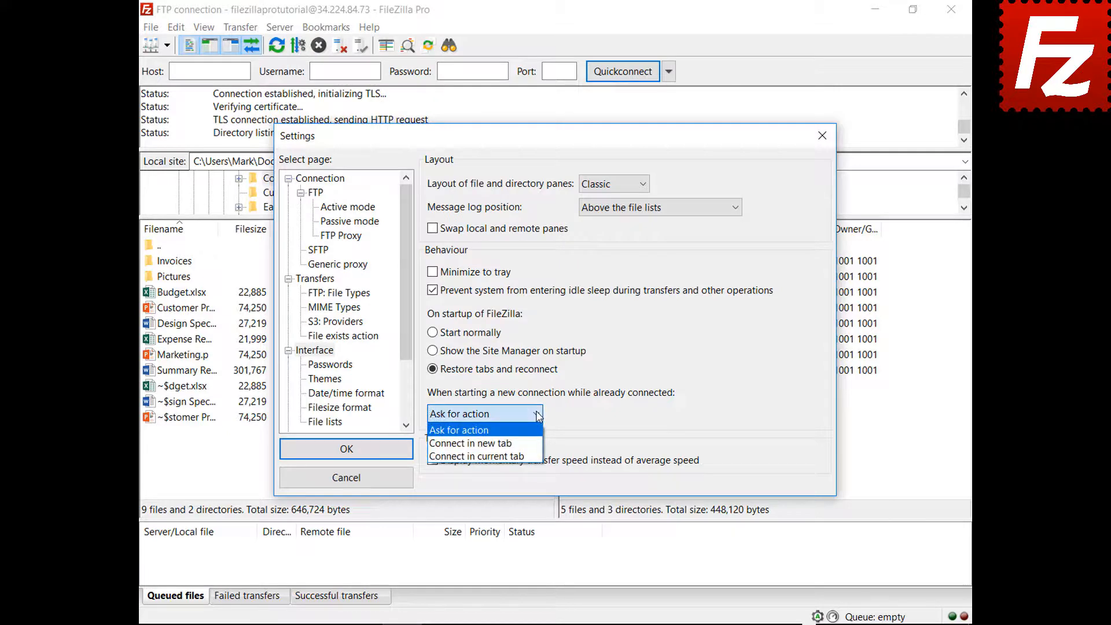
{"action": "left_click", "coordinate": [471, 443]}
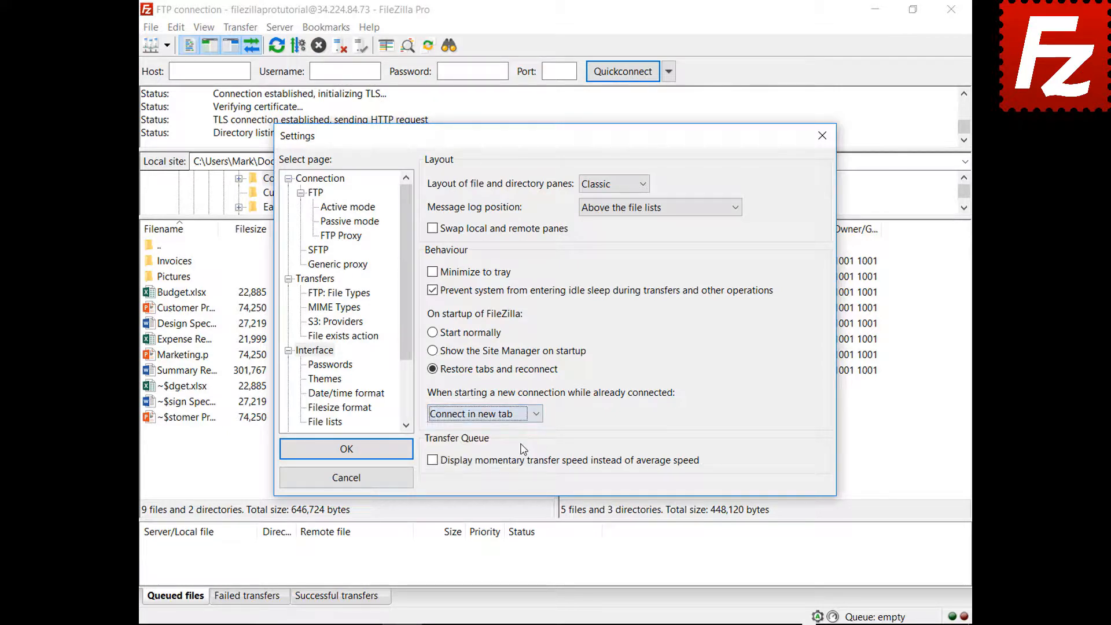
{"action": "left_click", "coordinate": [349, 453]}
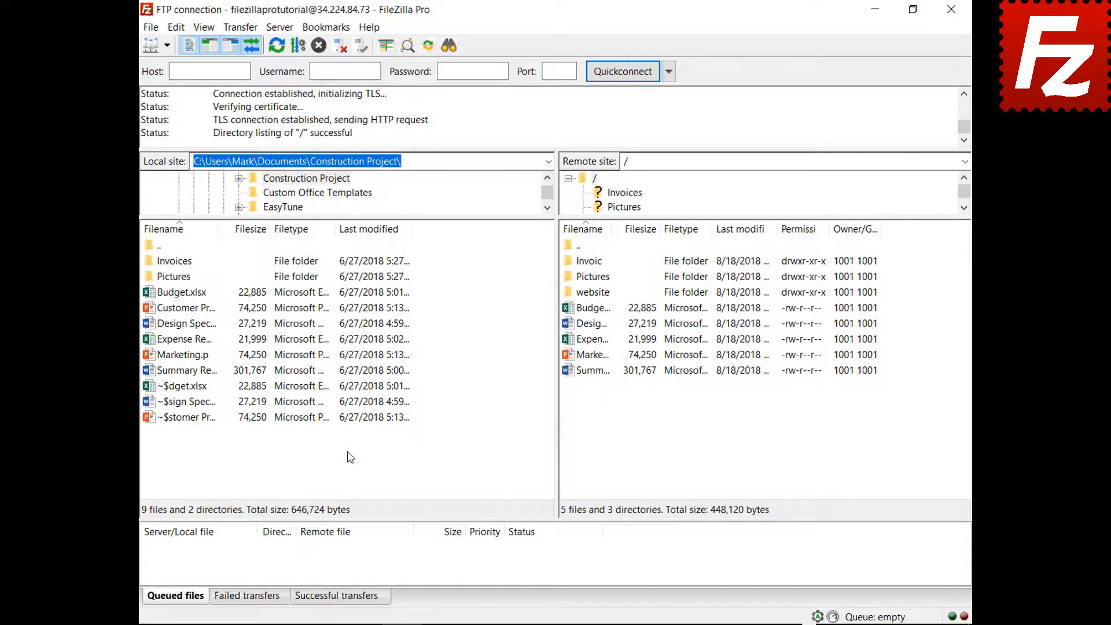
{"action": "left_click", "coordinate": [167, 45]}
{"action": "left_click", "coordinate": [173, 67]}
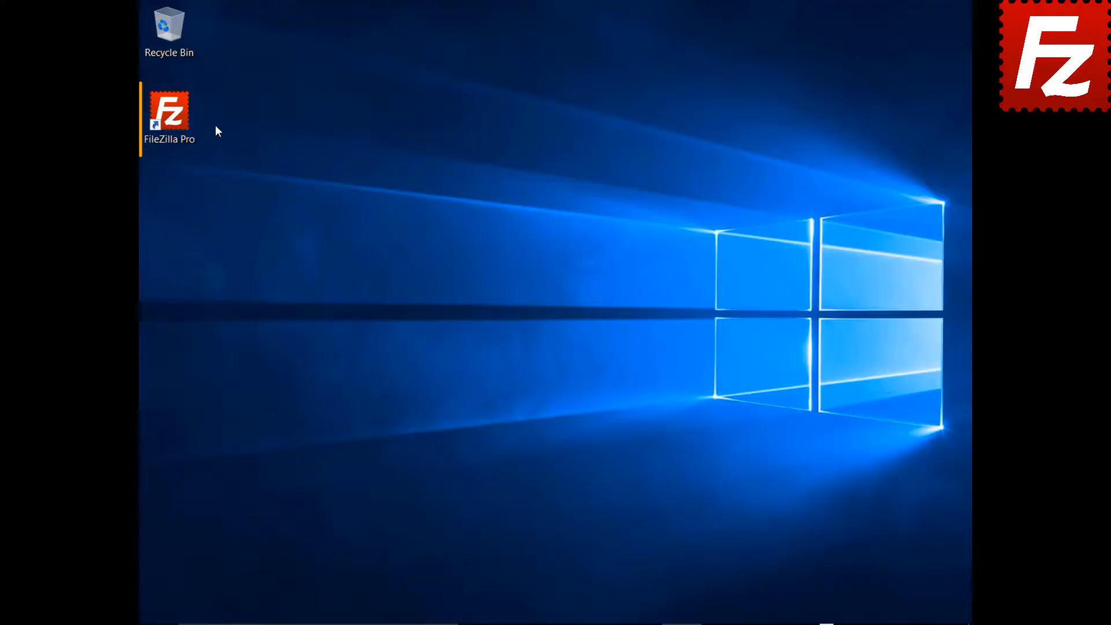
- Start FileZilla Pro from the desktop icon, restoring tabs including the Amazon EC2 SFTP connection
{"action": "double_click", "coordinate": [173, 119]}
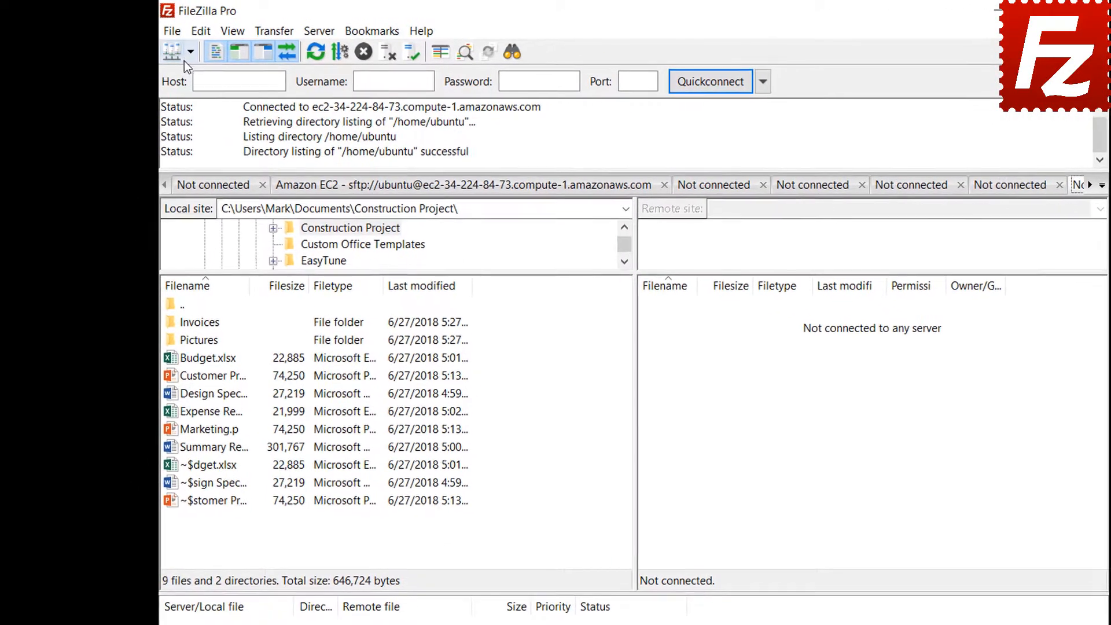
- Connect to the saved FTP site and begin adding a new bookmark
{"action": "left_click", "coordinate": [190, 52]}
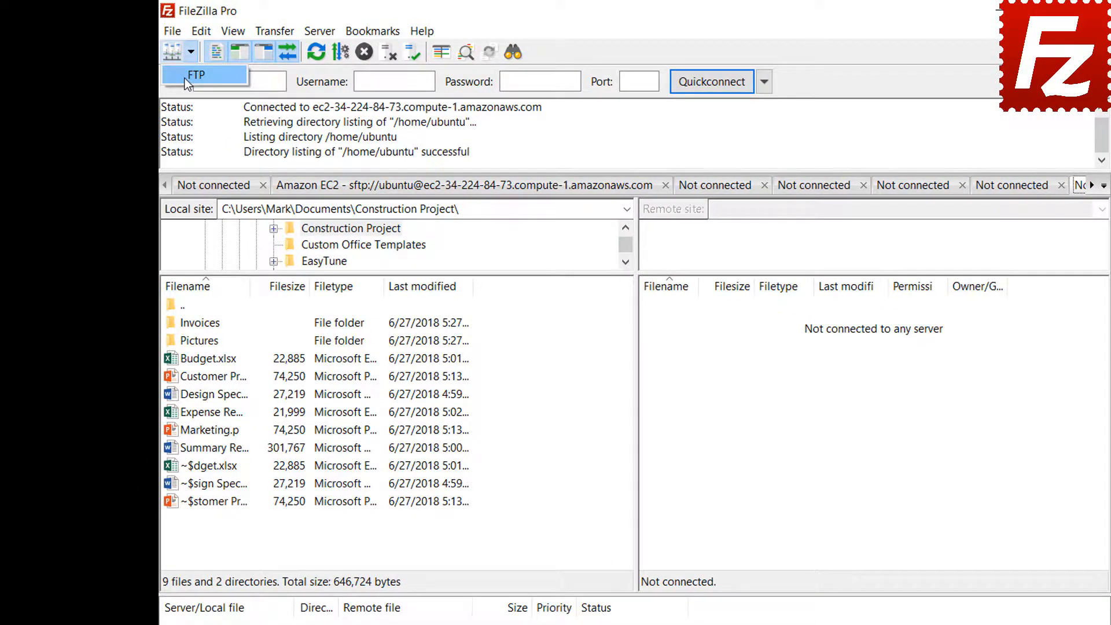
{"action": "left_click", "coordinate": [186, 80]}
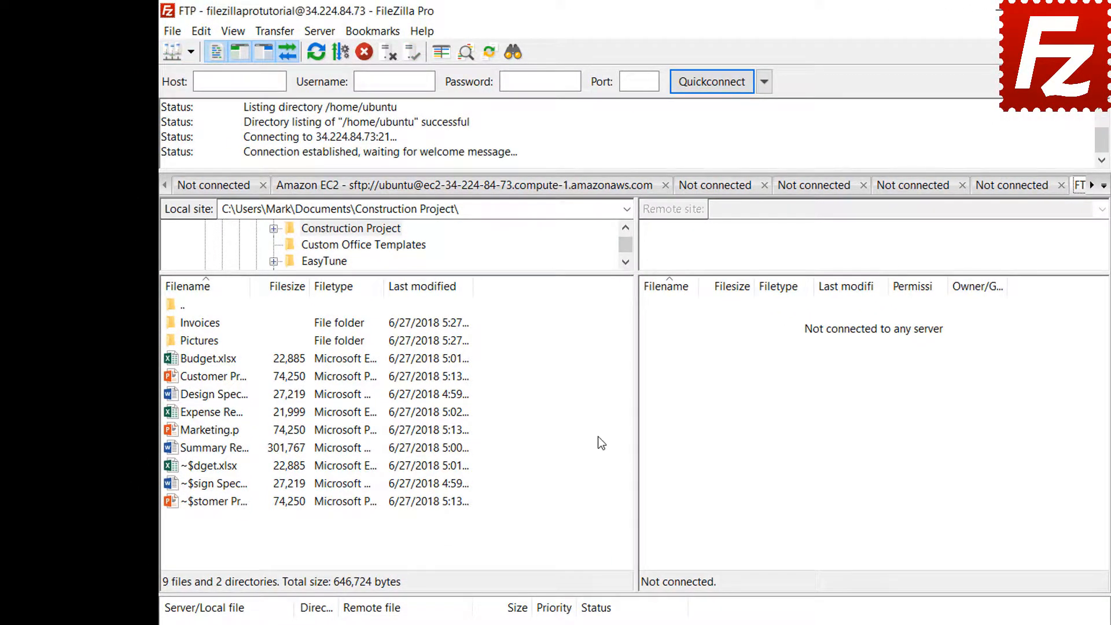
{"action": "left_click", "coordinate": [377, 39]}
{"action": "left_click", "coordinate": [377, 53]}
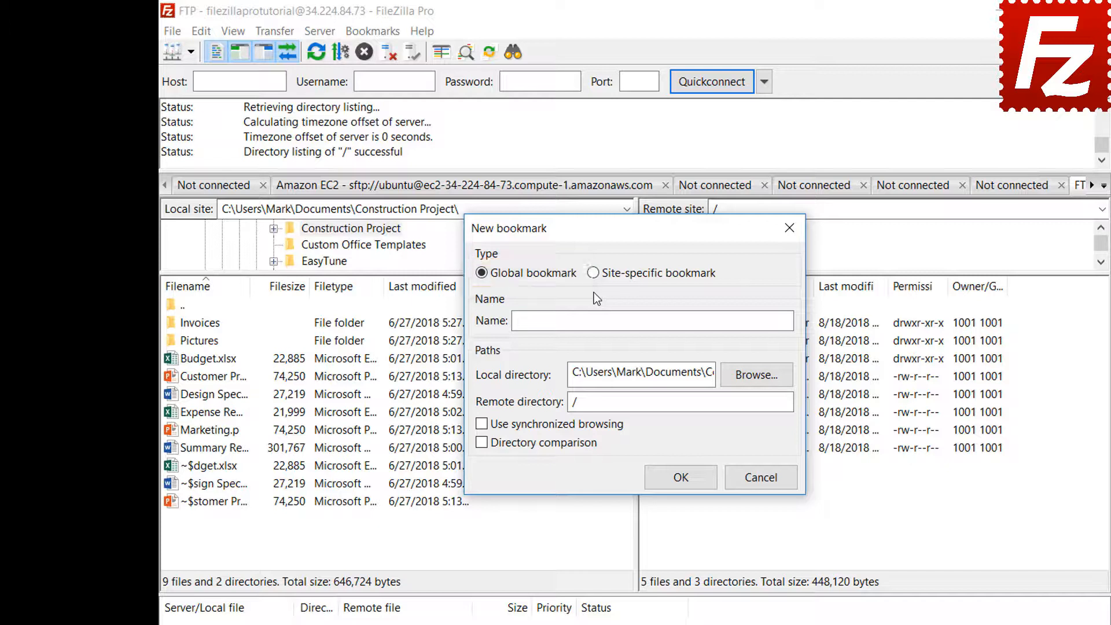
- Save site-specific bookmark 'FTP-Pictures' linking the local Pictures folder to remote /Pictures
{"action": "left_click", "coordinate": [594, 275]}
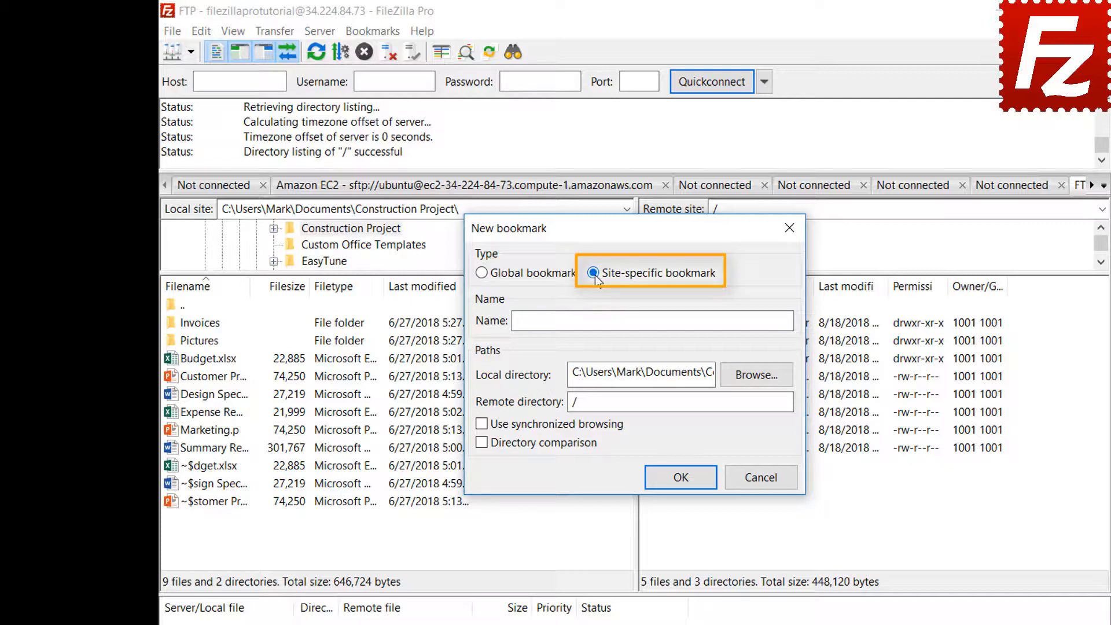
{"action": "left_click", "coordinate": [735, 317]}
{"action": "type", "text": "FT"}
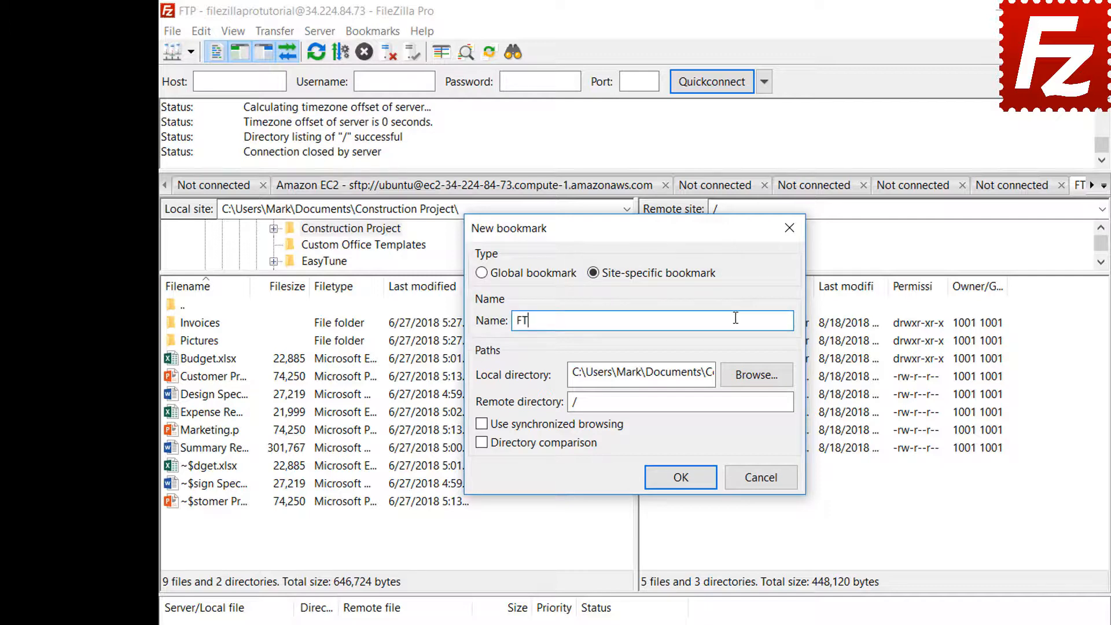
{"action": "type", "text": "P-Pictures"}
{"action": "left_click", "coordinate": [755, 376]}
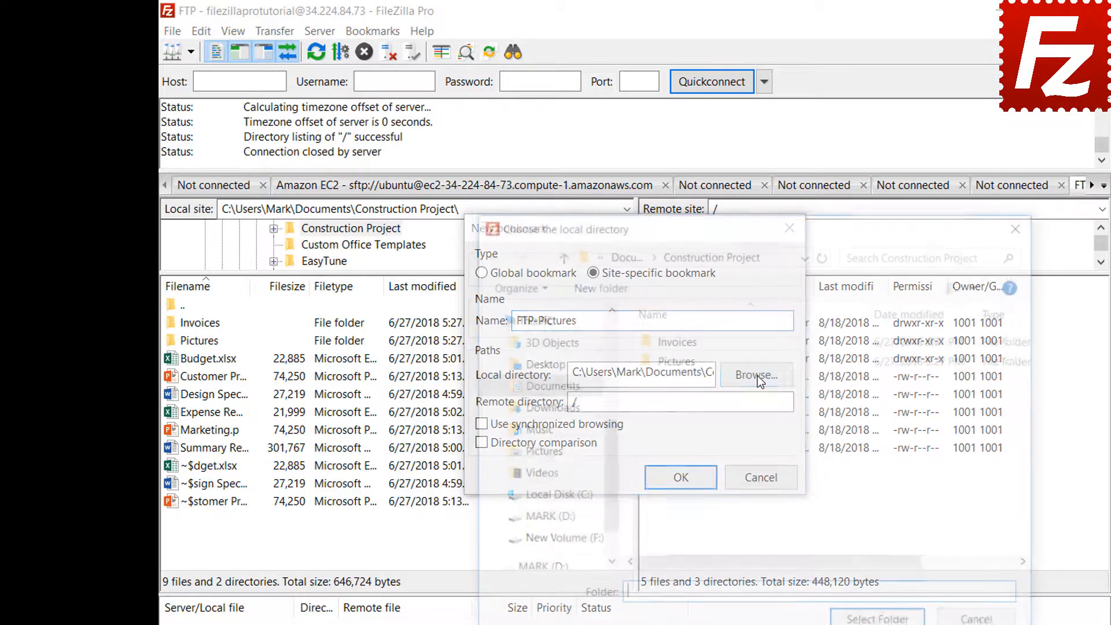
{"action": "double_click", "coordinate": [678, 363]}
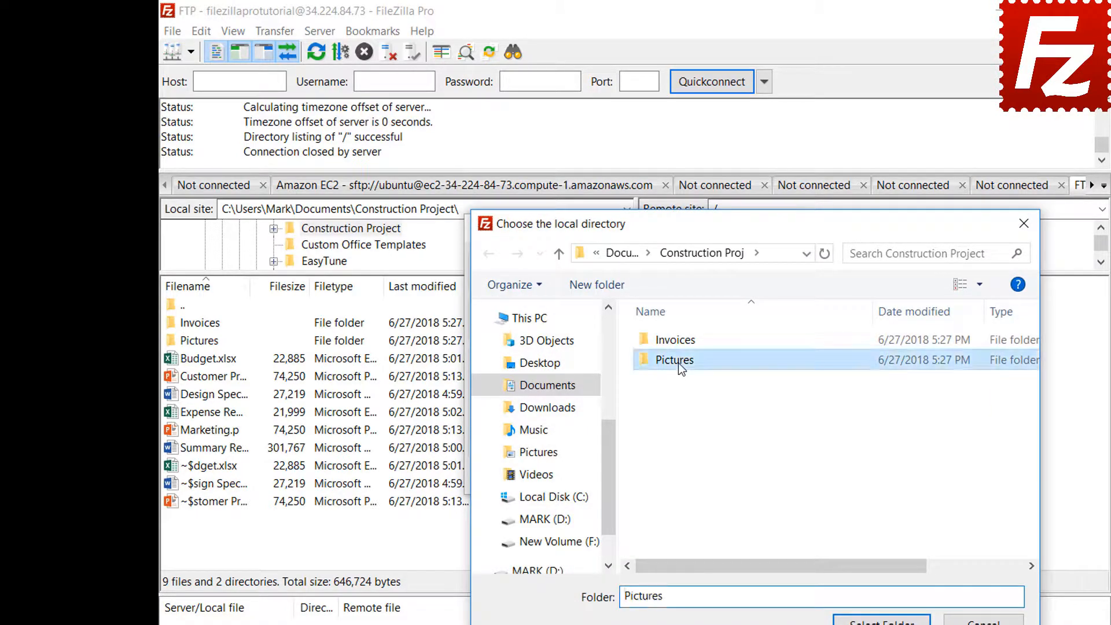
{"action": "left_click", "coordinate": [881, 621]}
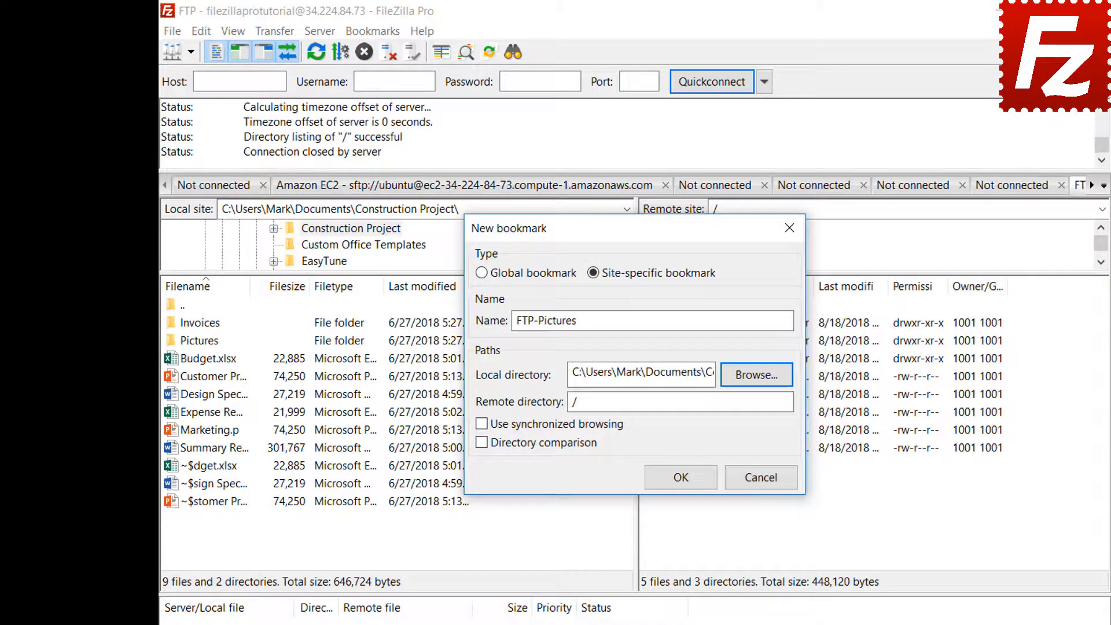
{"action": "left_click", "coordinate": [759, 408]}
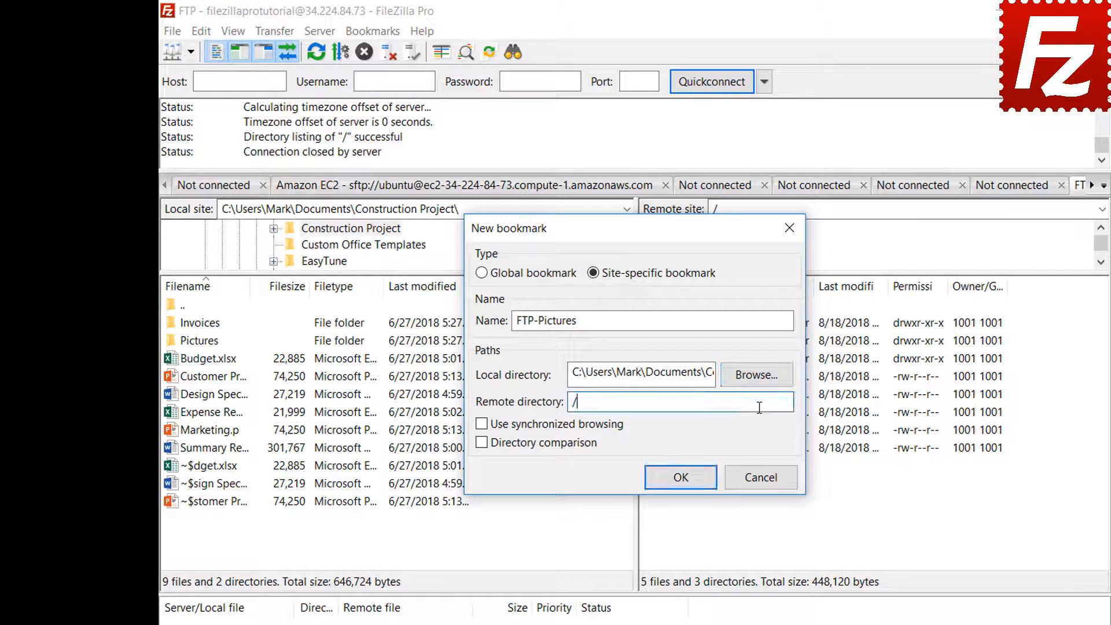
{"action": "type", "text": "Pictures"}
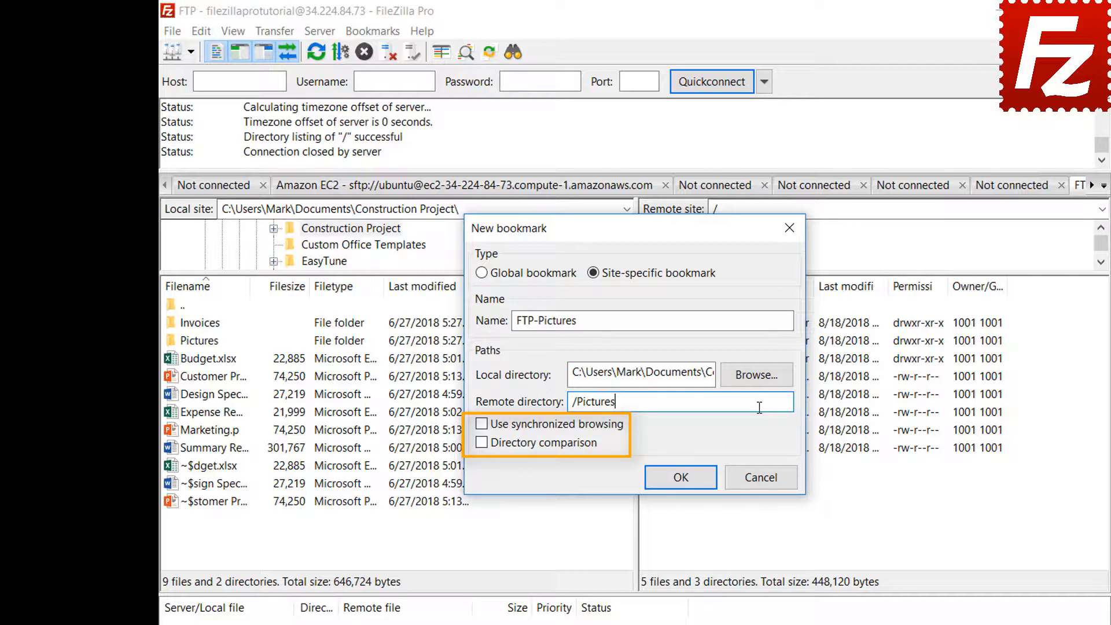
{"action": "left_click", "coordinate": [687, 477]}
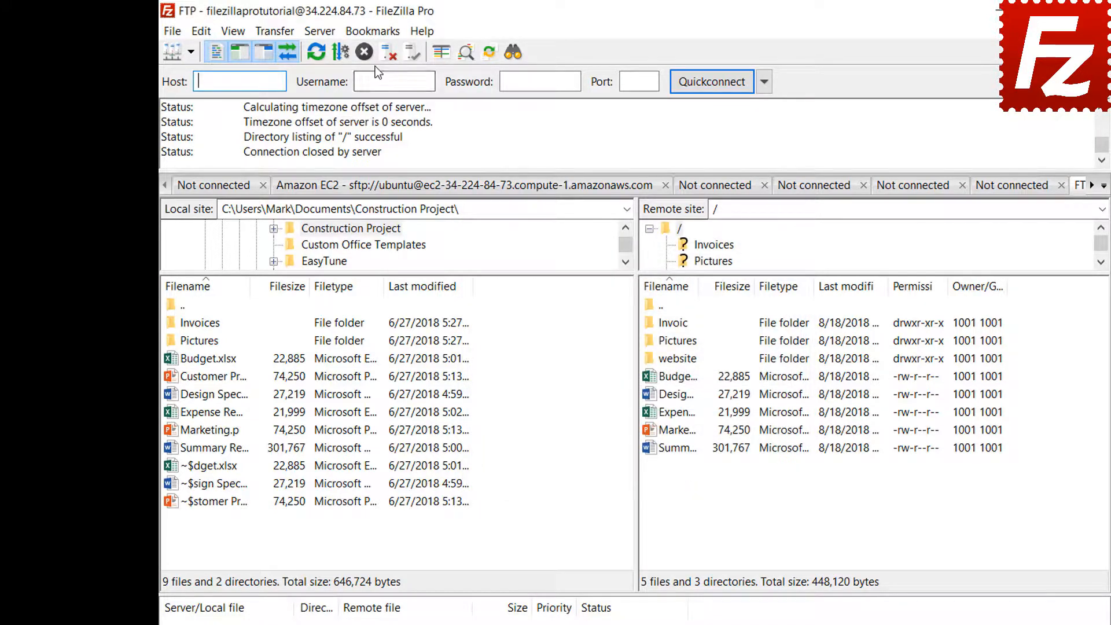
- Open the FTP-Pictures bookmark, disconnect, then reconnect to it via the Site Manager
{"action": "left_click", "coordinate": [373, 32]}
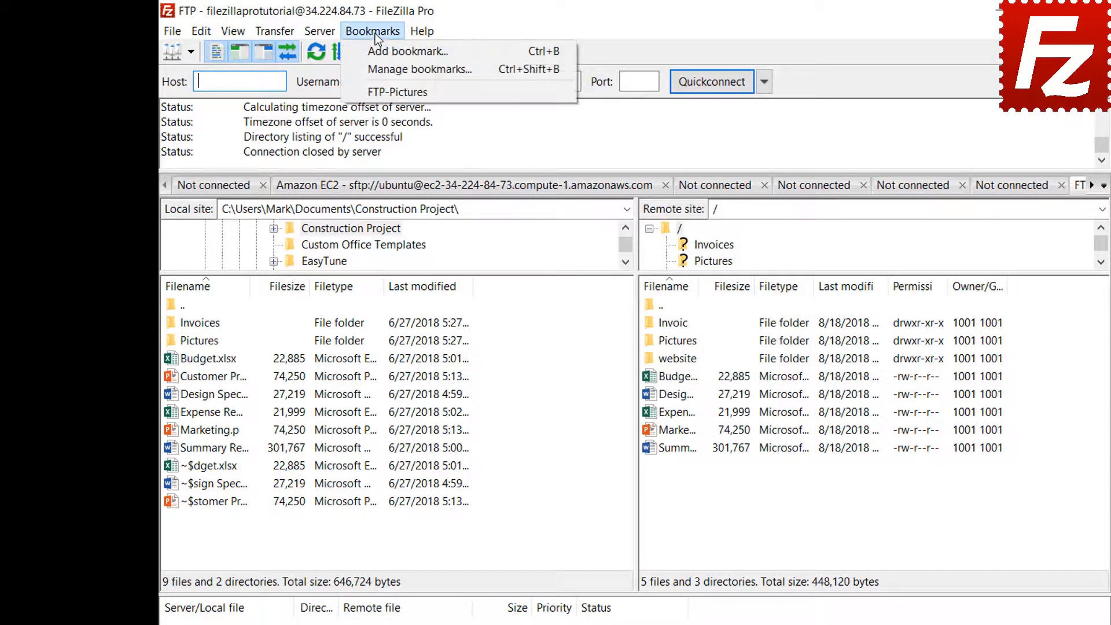
{"action": "left_click", "coordinate": [375, 92]}
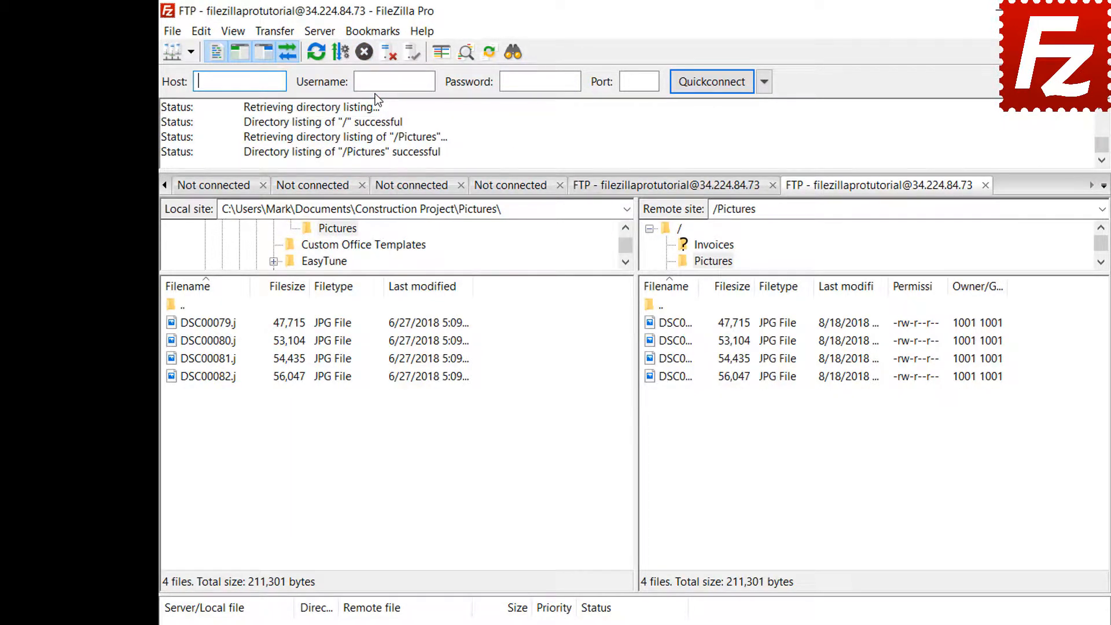
{"action": "left_click", "coordinate": [385, 56]}
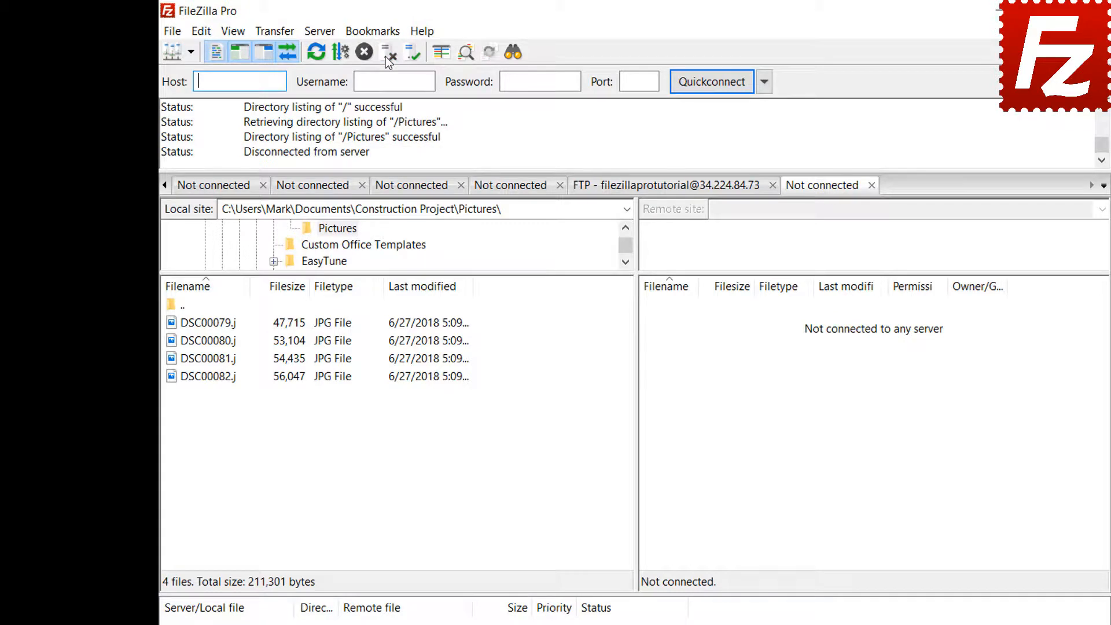
{"action": "left_click", "coordinate": [173, 33]}
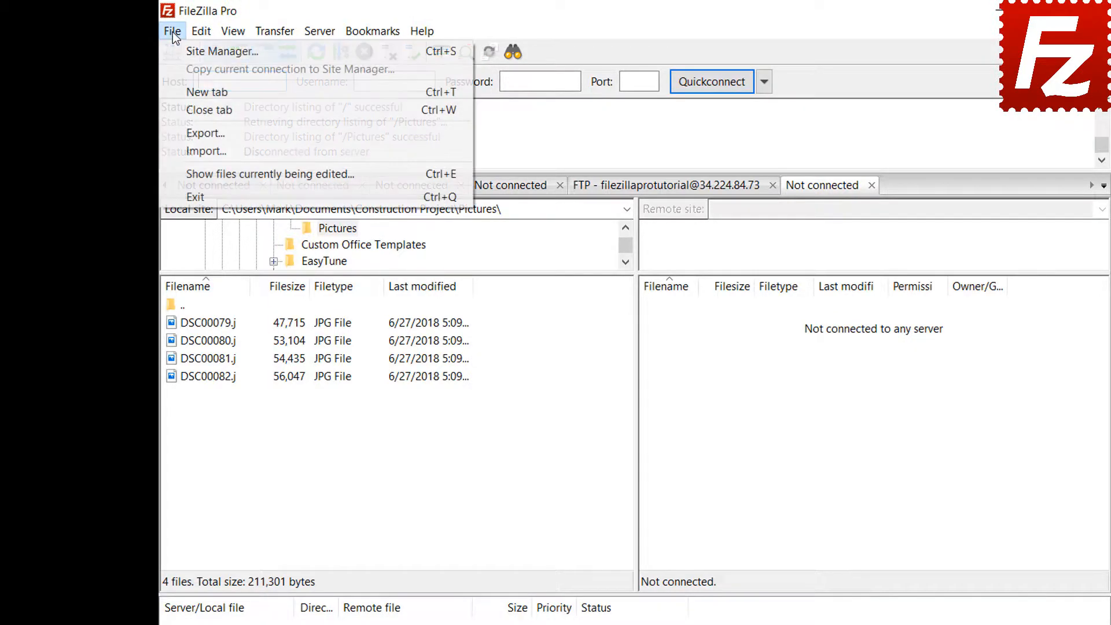
{"action": "left_click", "coordinate": [180, 52]}
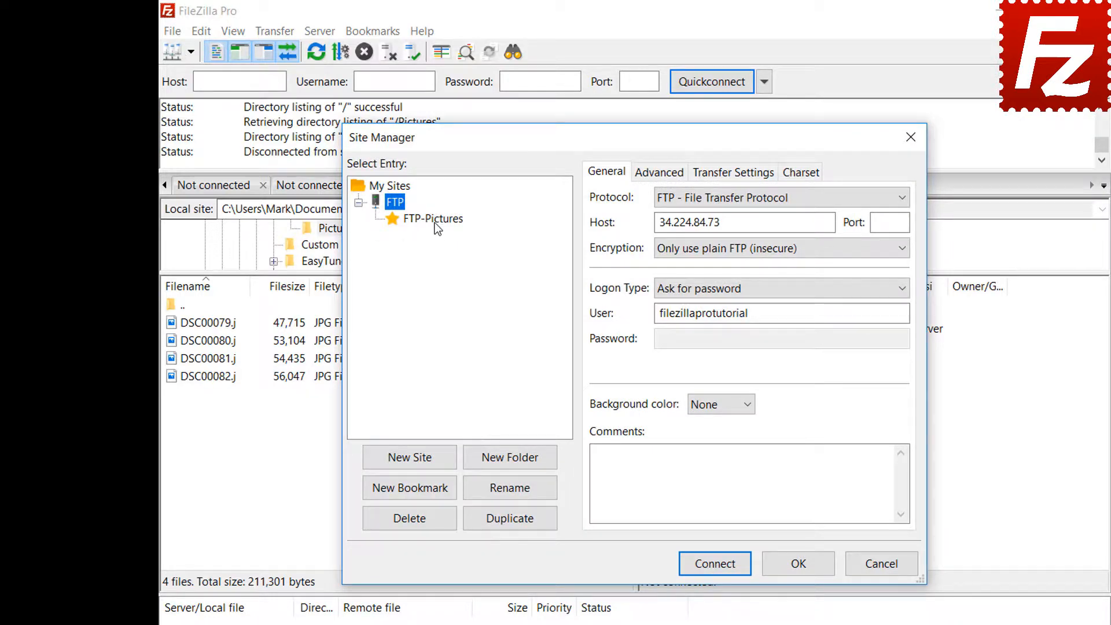
{"action": "left_click", "coordinate": [435, 221]}
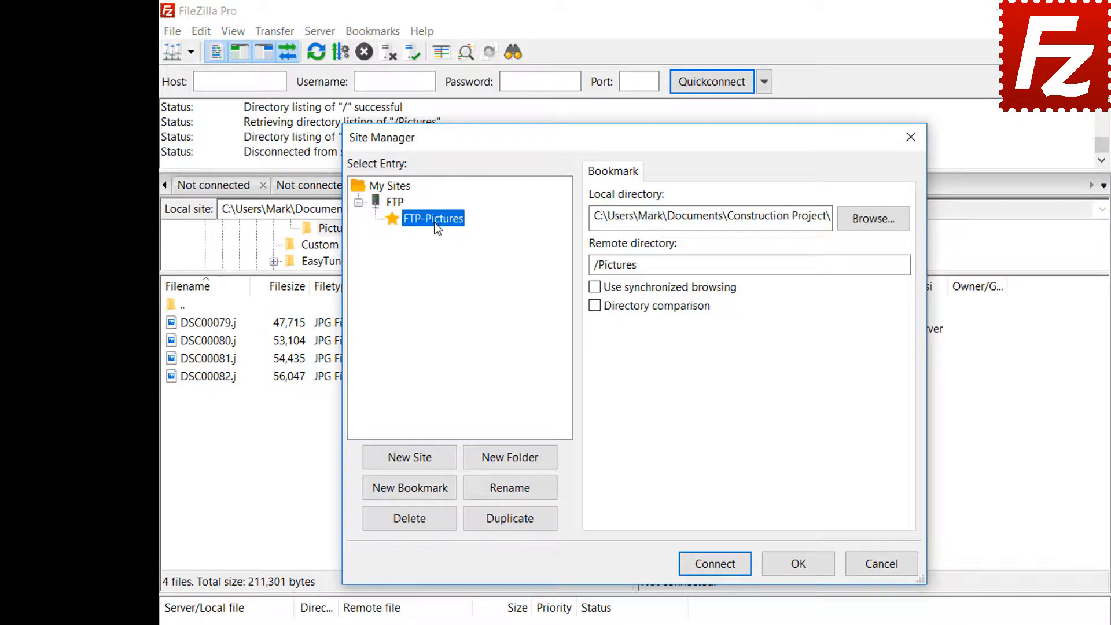
{"action": "left_click", "coordinate": [715, 565]}
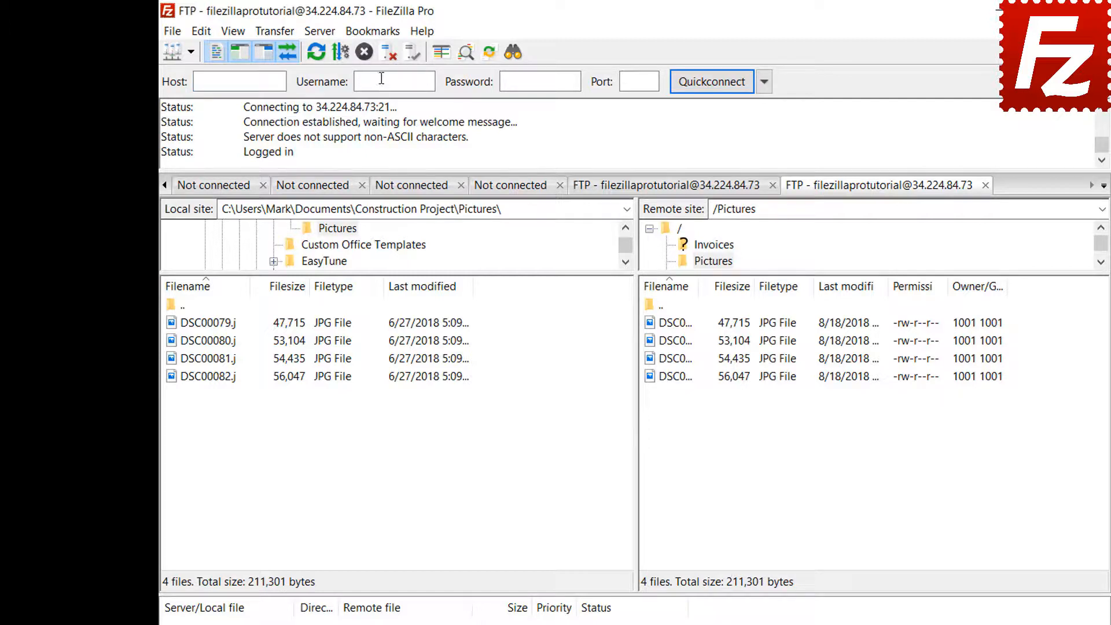
- Review FTP-Pictures among the site-specific bookmarks in the Bookmarks manager
{"action": "left_click", "coordinate": [380, 33]}
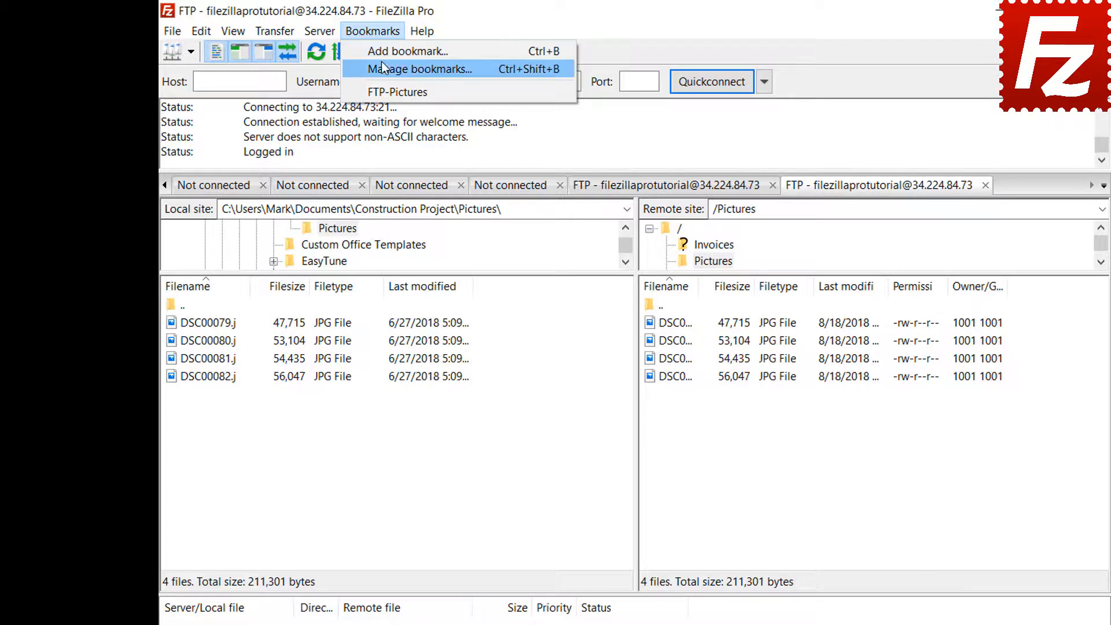
{"action": "left_click", "coordinate": [383, 63]}
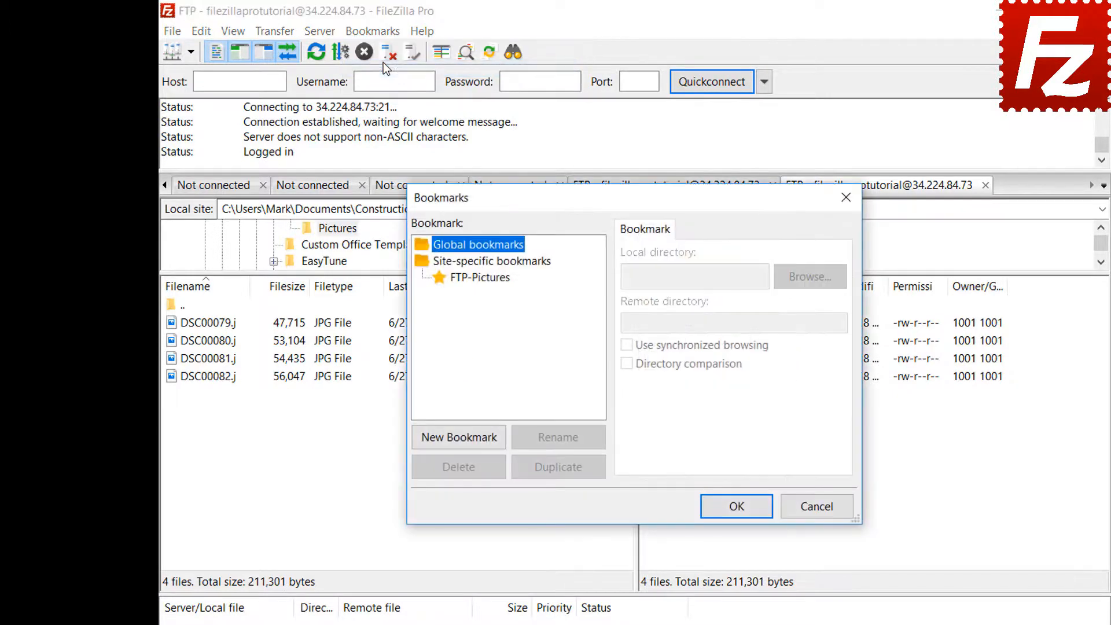
{"action": "left_click", "coordinate": [485, 278]}
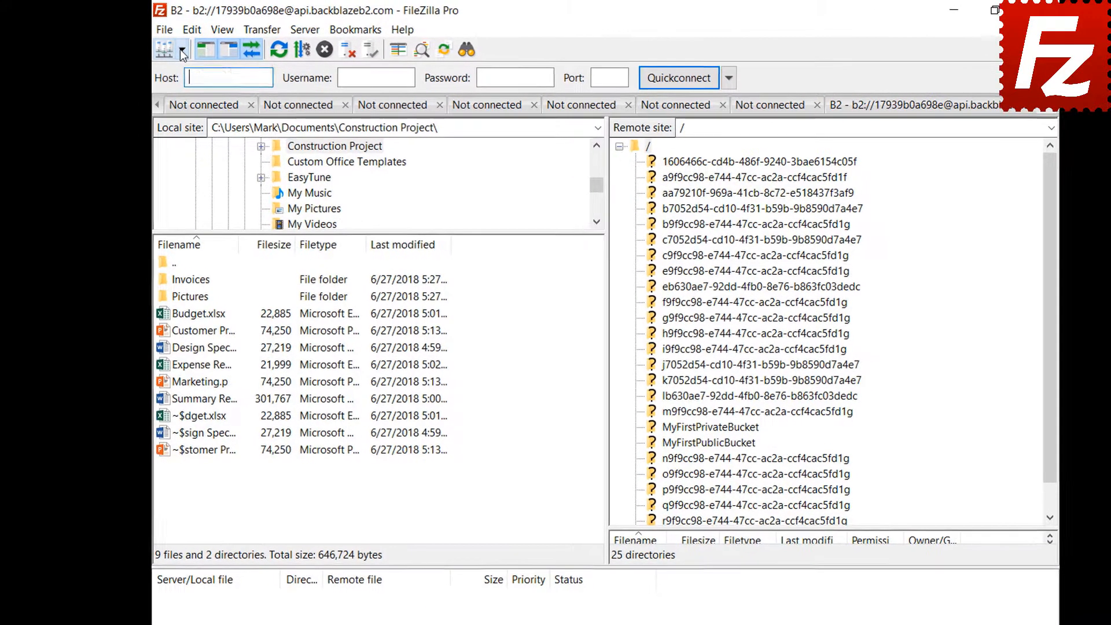
{"action": "left_click", "coordinate": [181, 50]}
{"action": "left_click", "coordinate": [182, 70]}
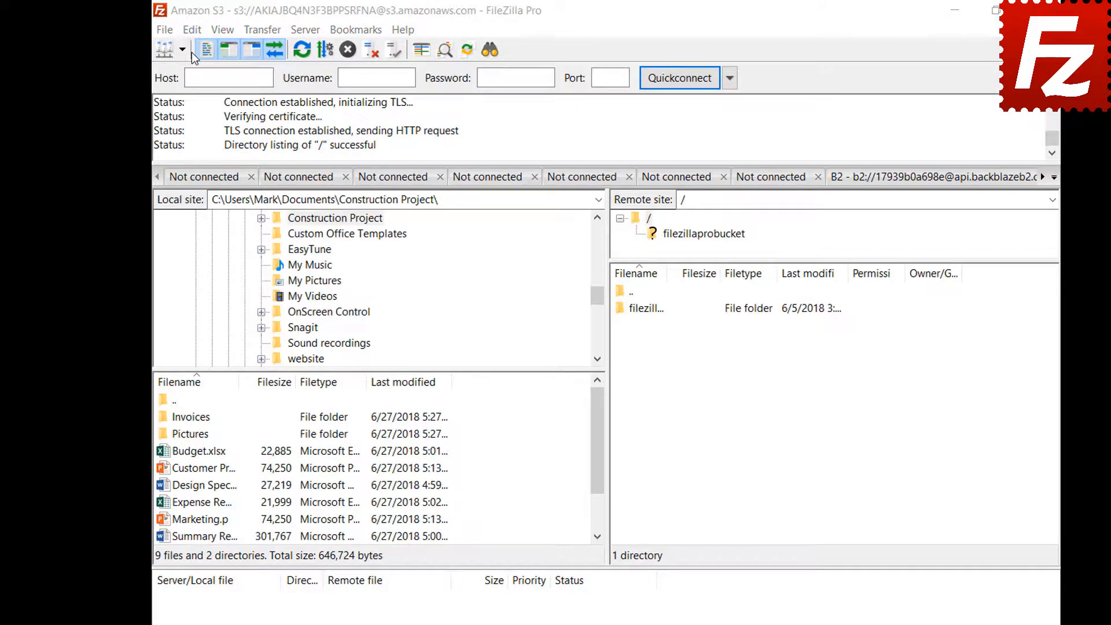
{"action": "left_click", "coordinate": [192, 32]}
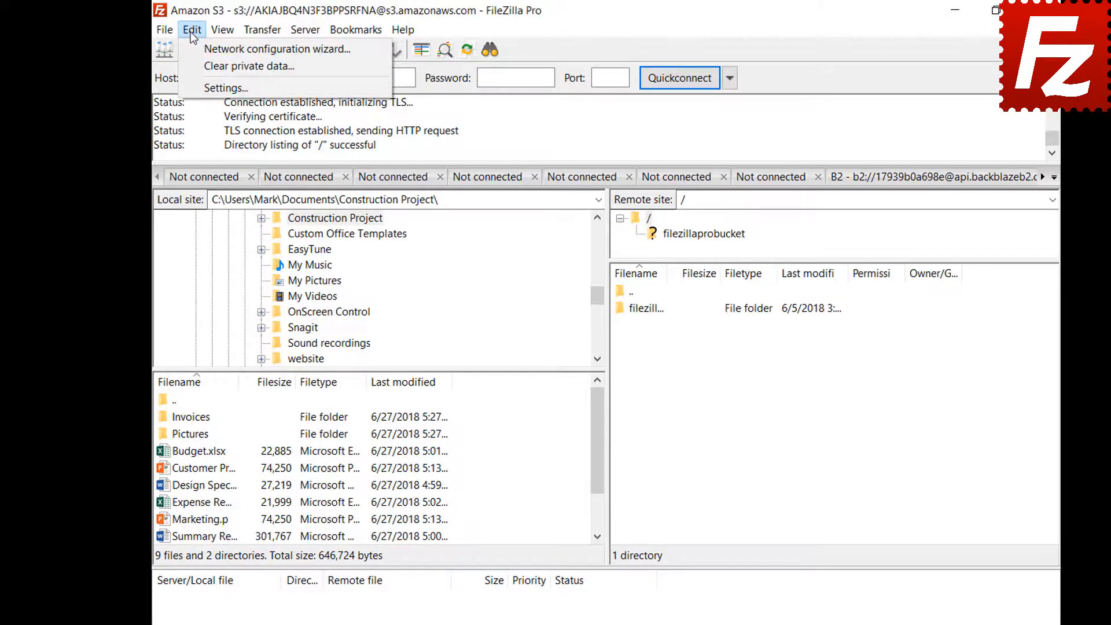
{"action": "left_click", "coordinate": [194, 89]}
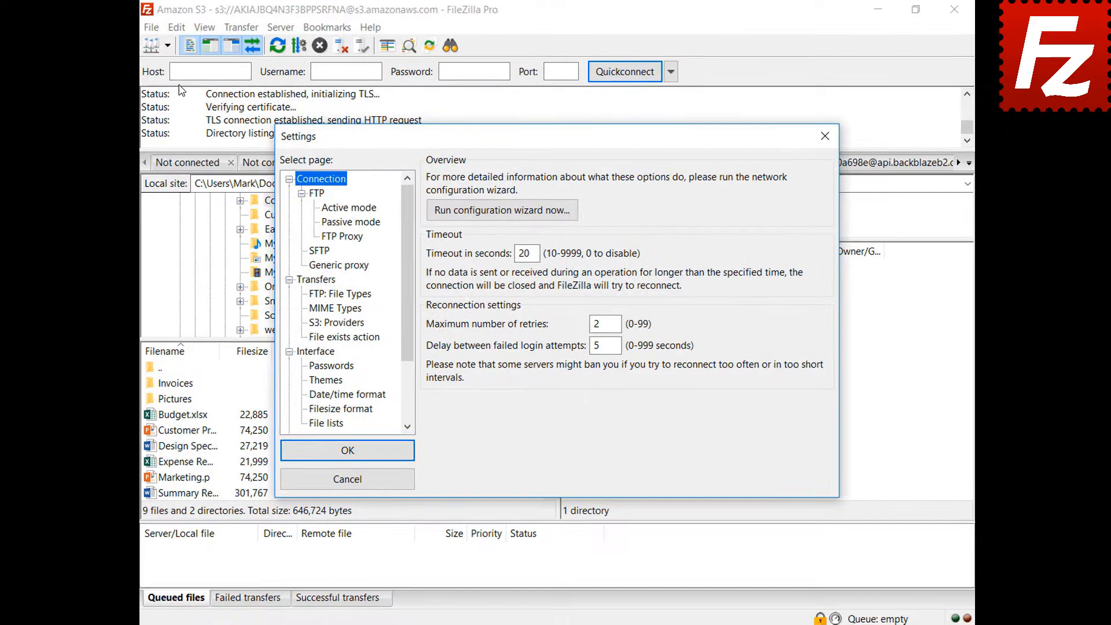
{"action": "left_click", "coordinate": [323, 376]}
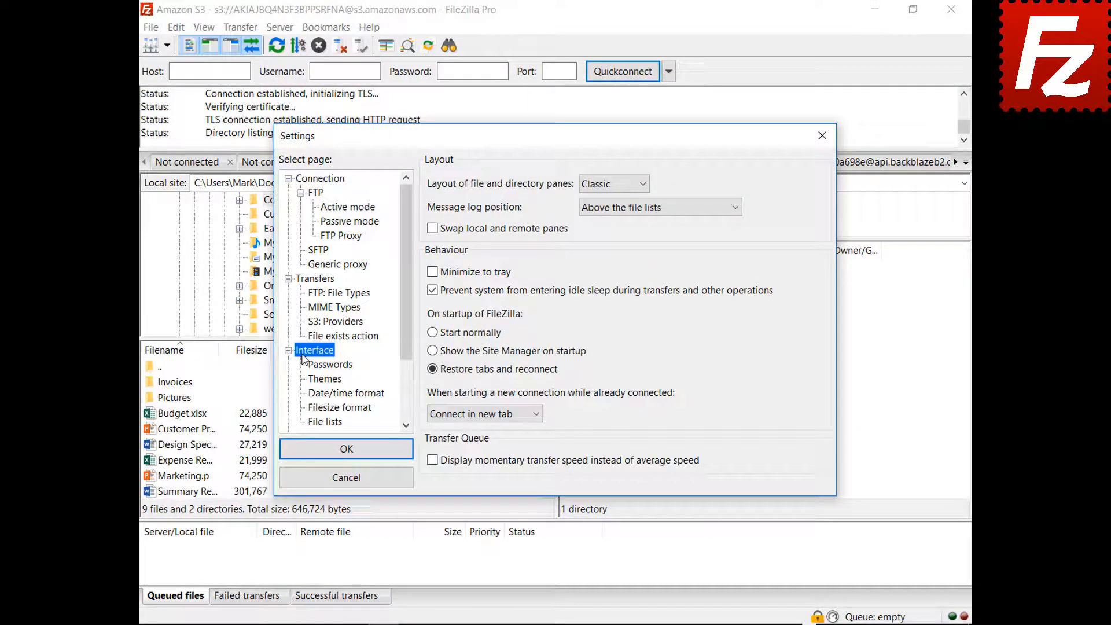
{"action": "left_click", "coordinate": [613, 184]}
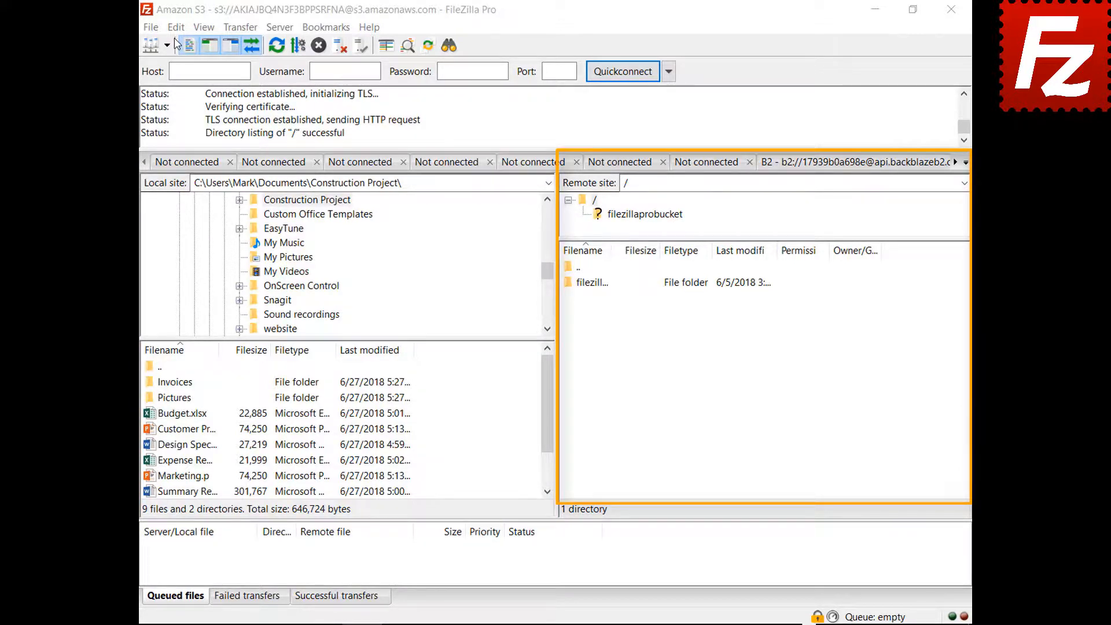
- Preview the Explorer, Widescreen and Blackboard pane layouts, then revert to Classic
{"action": "left_click", "coordinate": [612, 185]}
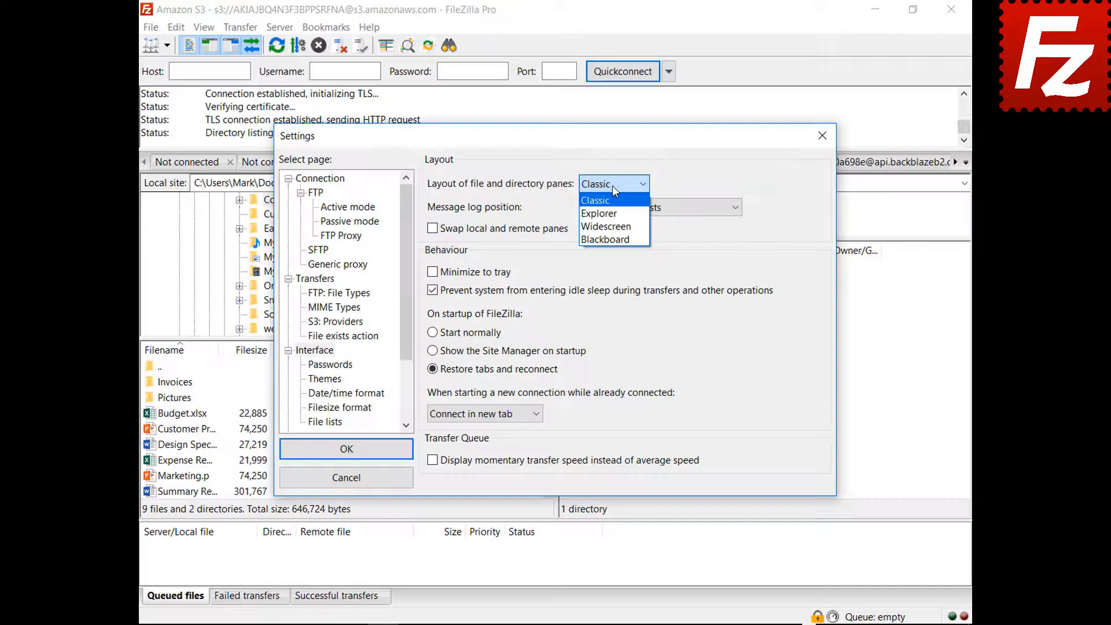
{"action": "left_click", "coordinate": [613, 220]}
{"action": "left_click_drag", "start_coordinate": [562, 138], "coordinate": [581, 624]}
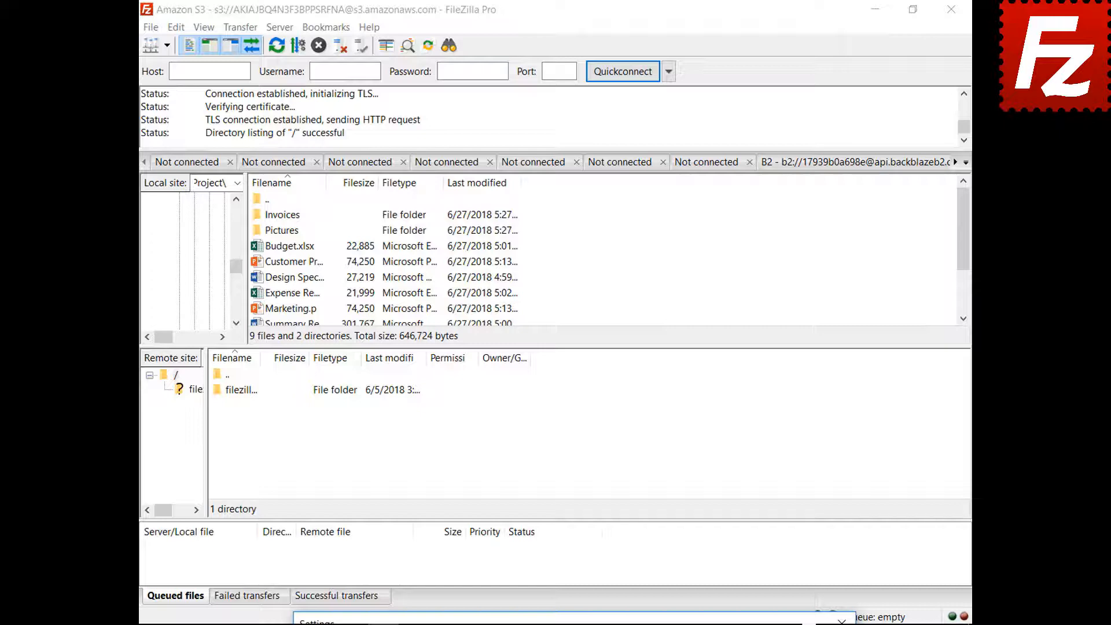
{"action": "left_click_drag", "start_coordinate": [580, 623], "coordinate": [553, 138]}
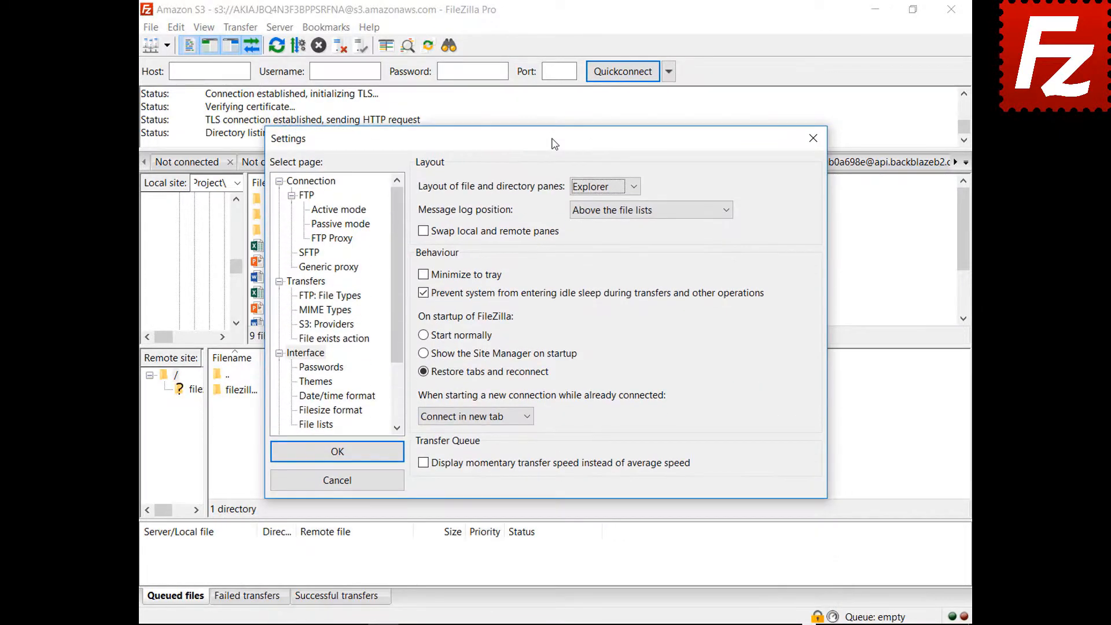
{"action": "left_click", "coordinate": [603, 185]}
{"action": "left_click", "coordinate": [602, 229]}
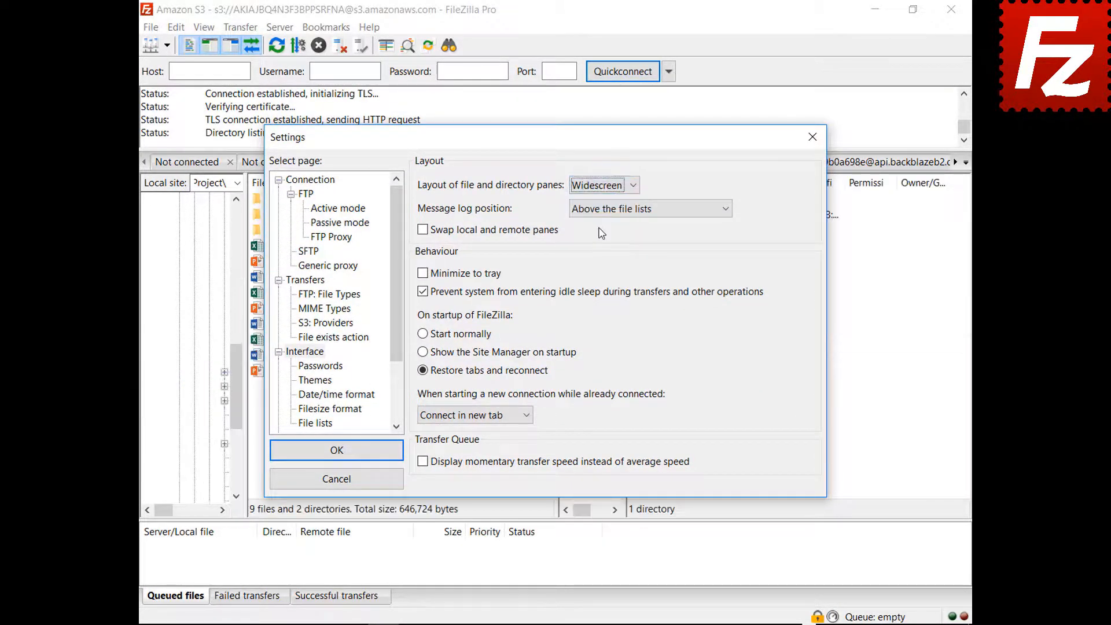
{"action": "mouse_move", "coordinate": [560, 149]}
{"action": "left_mouse_down"}
{"action": "mouse_move", "coordinate": [588, 624]}
{"action": "mouse_move", "coordinate": [552, 151]}
{"action": "left_mouse_up"}
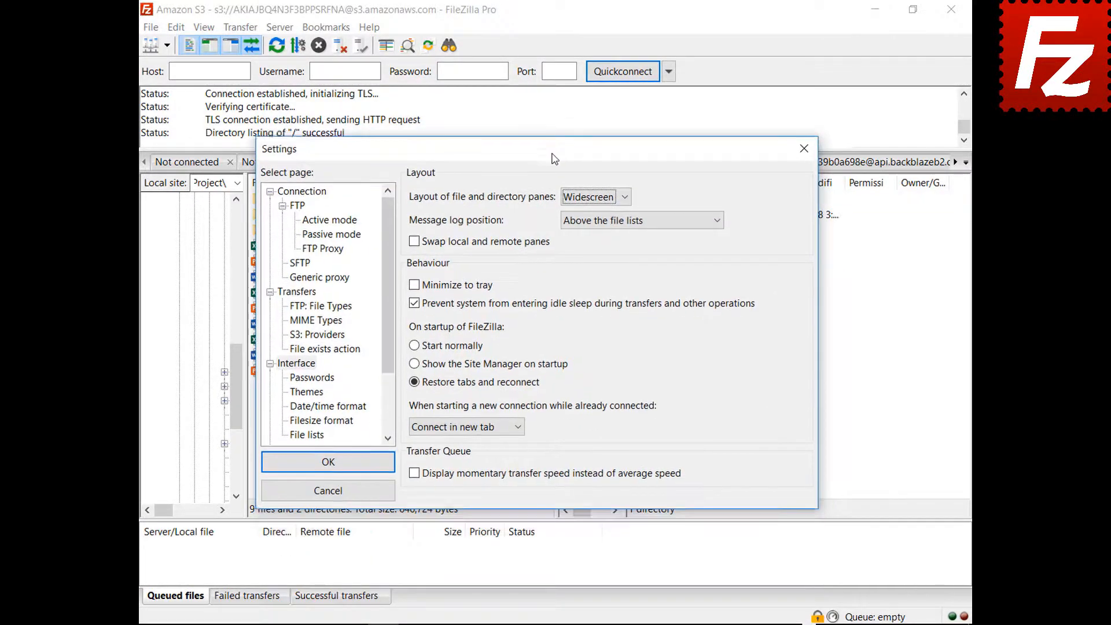
{"action": "left_click", "coordinate": [597, 200]}
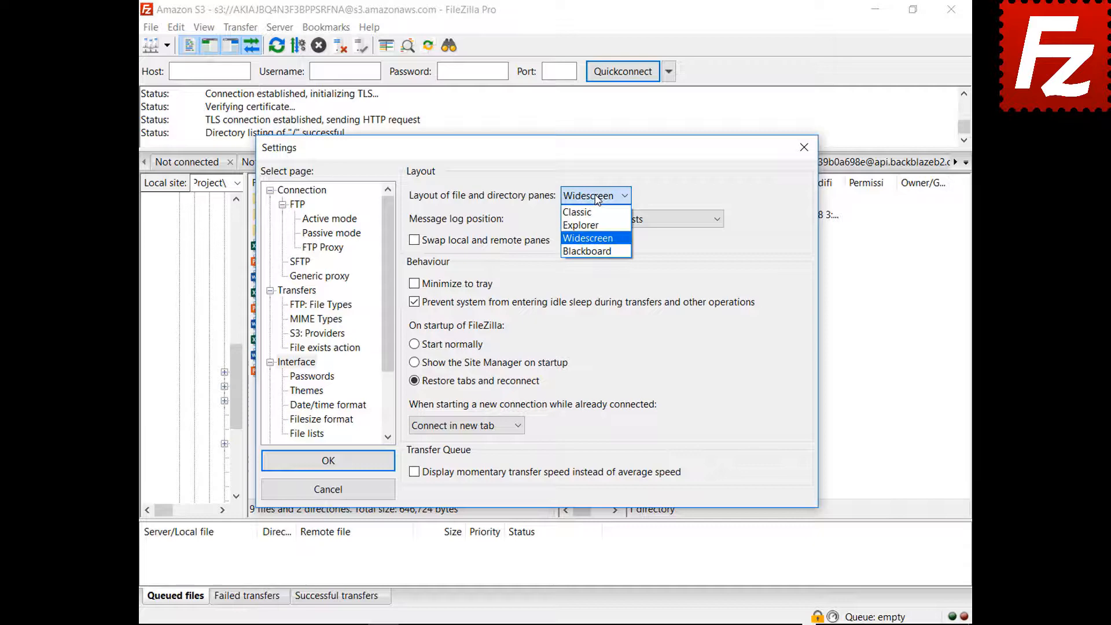
{"action": "left_click", "coordinate": [594, 252]}
{"action": "left_click_drag", "start_coordinate": [538, 153], "coordinate": [541, 623]}
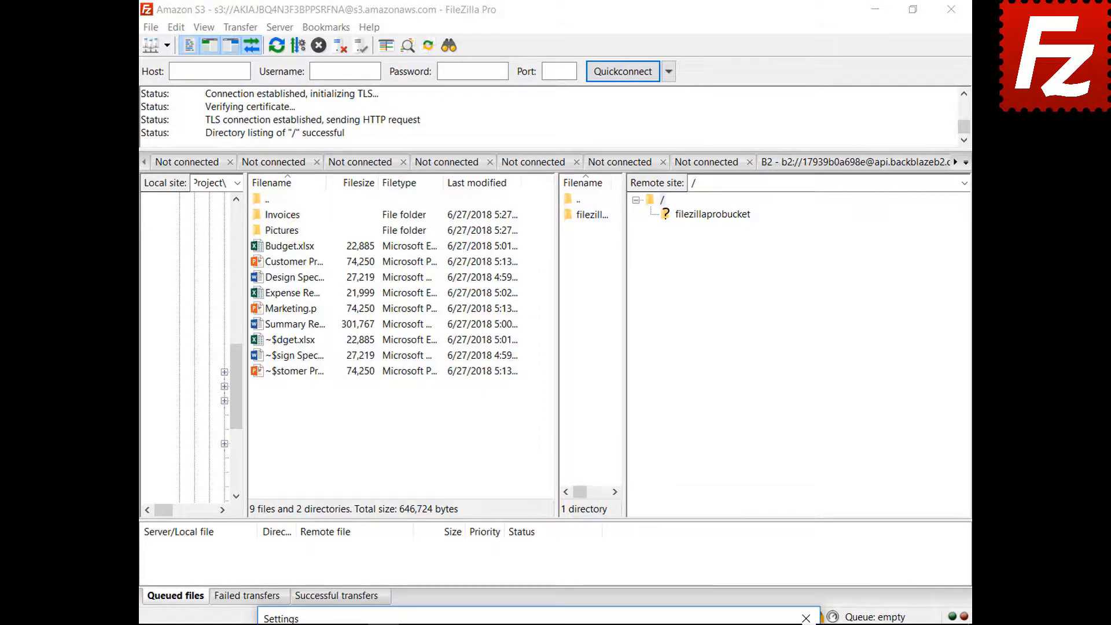
{"action": "left_click_drag", "start_coordinate": [538, 621], "coordinate": [509, 162]}
{"action": "left_click", "coordinate": [568, 207]}
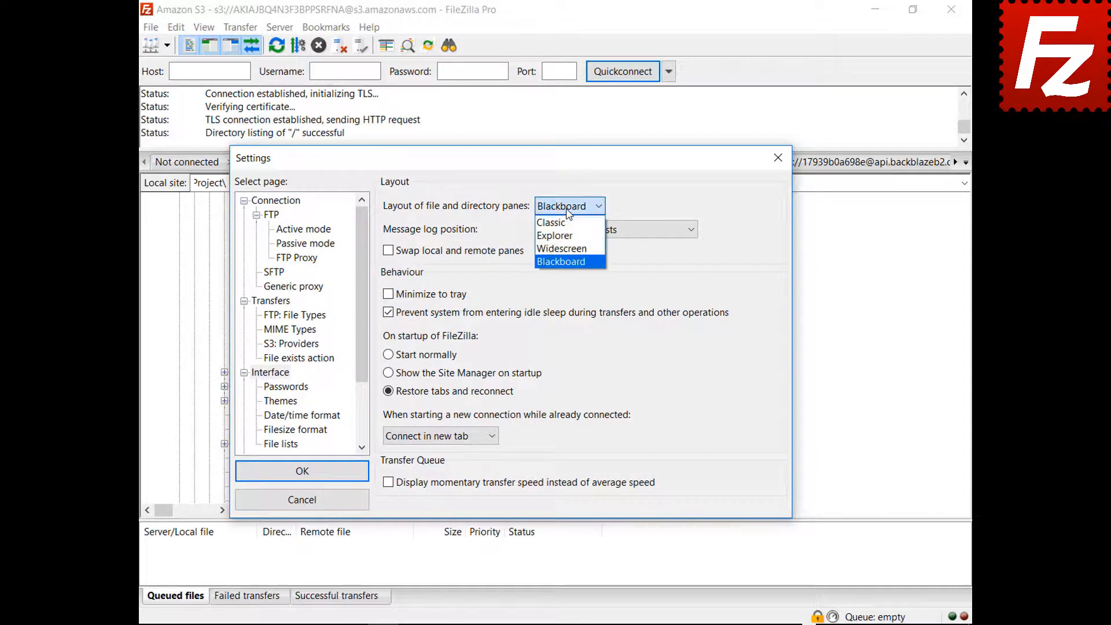
{"action": "left_click", "coordinate": [553, 222]}
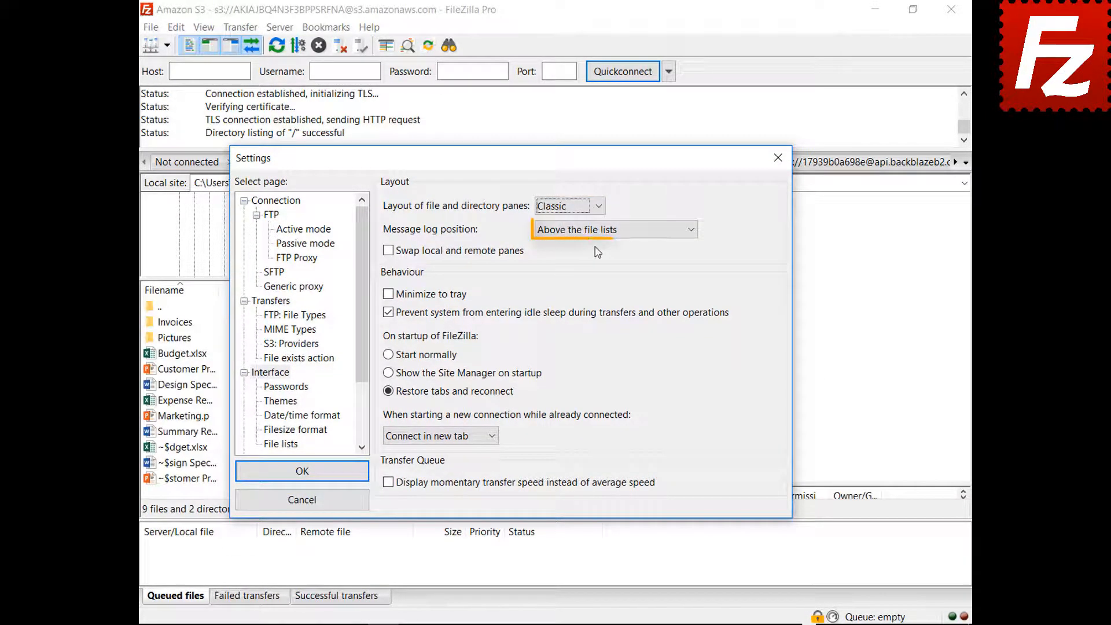
- Place the message log as a tab in the transfer queue pane and enable minimize to tray
{"action": "left_click", "coordinate": [598, 231]}
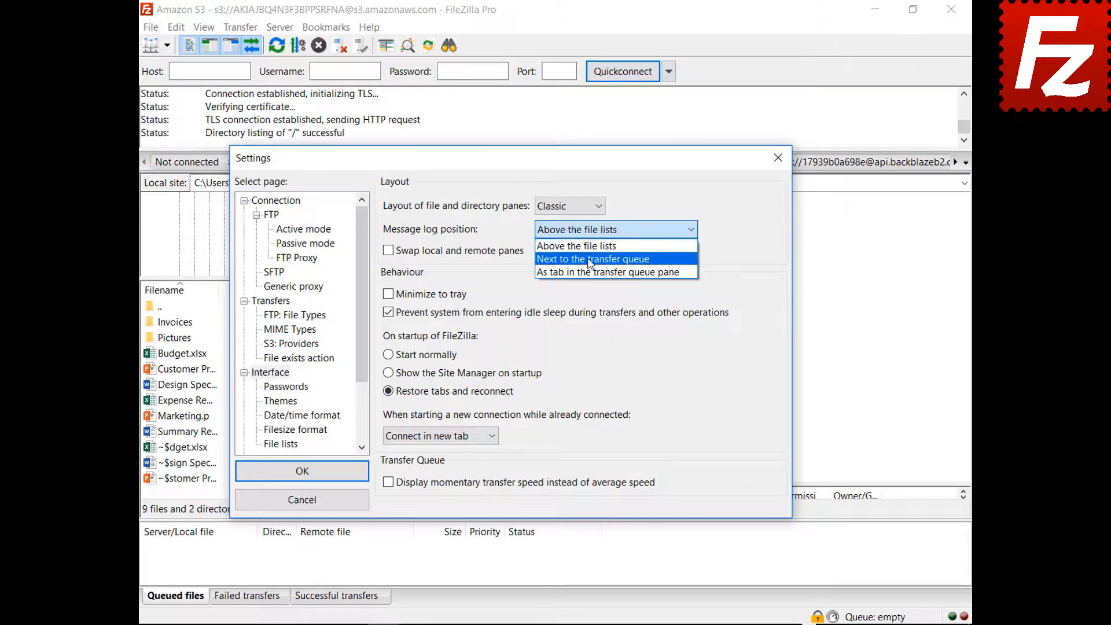
{"action": "left_click", "coordinate": [590, 259]}
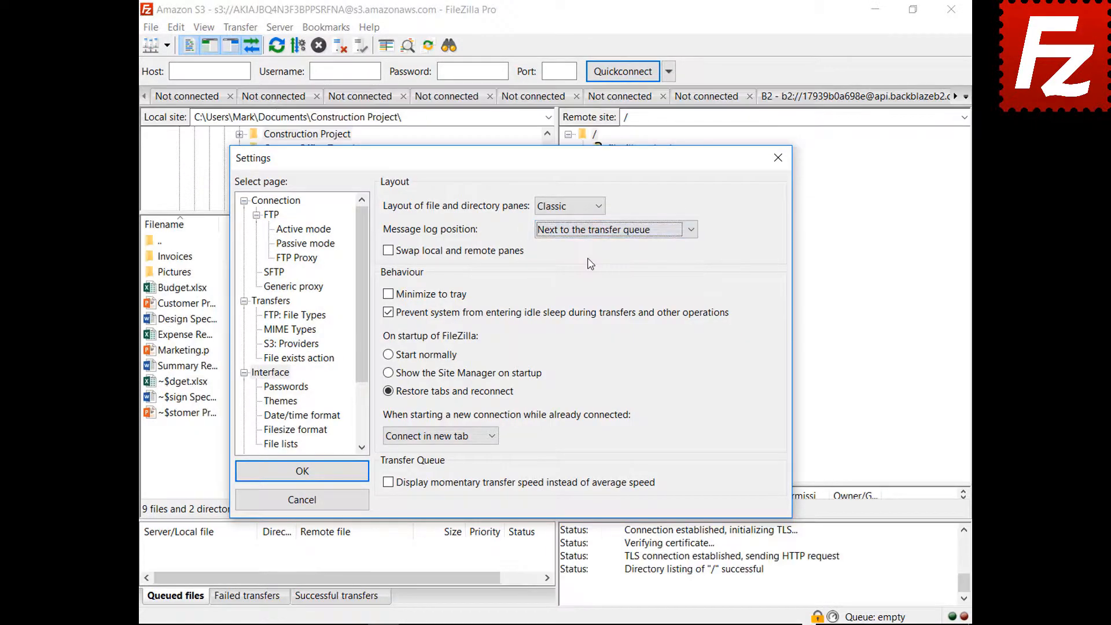
{"action": "left_click_drag", "start_coordinate": [517, 168], "coordinate": [540, 117]}
{"action": "left_click", "coordinate": [642, 186]}
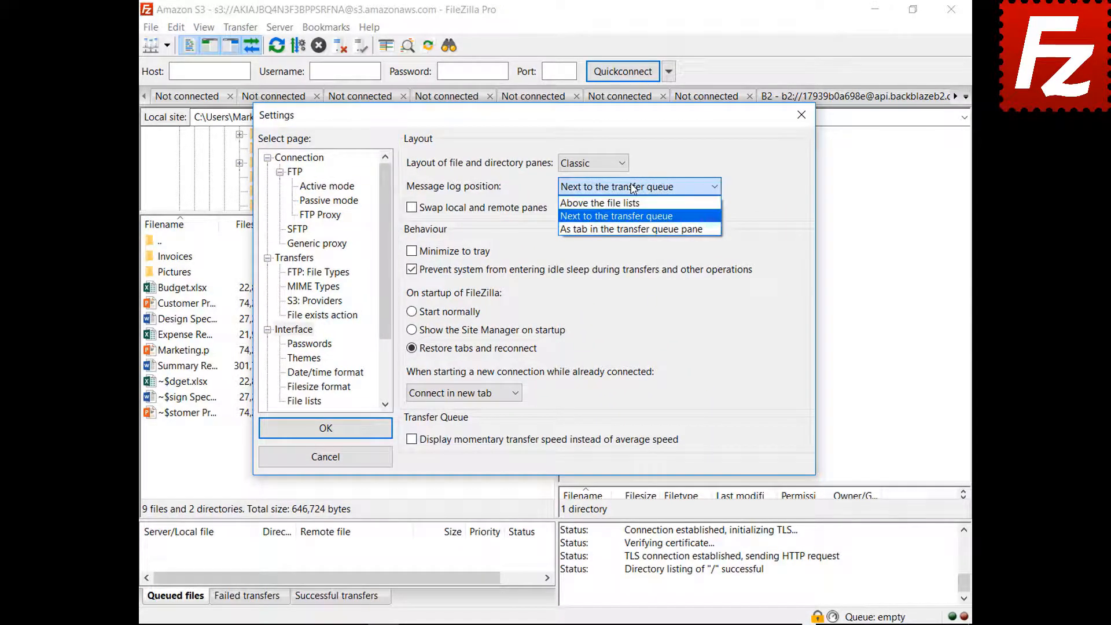
{"action": "left_click", "coordinate": [627, 230]}
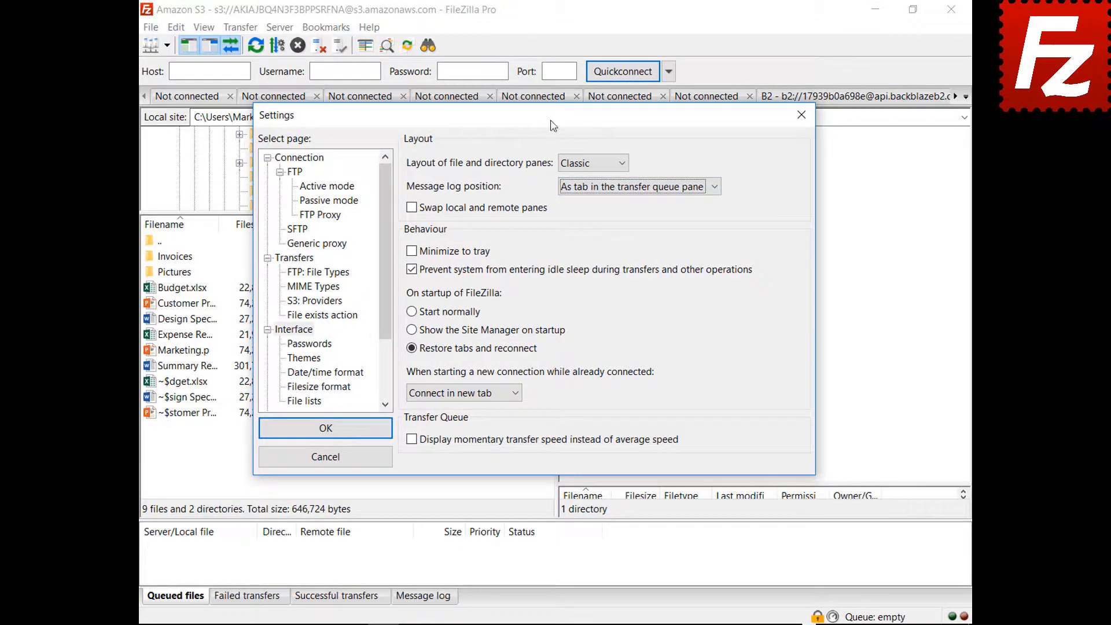
{"action": "left_click_drag", "start_coordinate": [554, 123], "coordinate": [575, 624]}
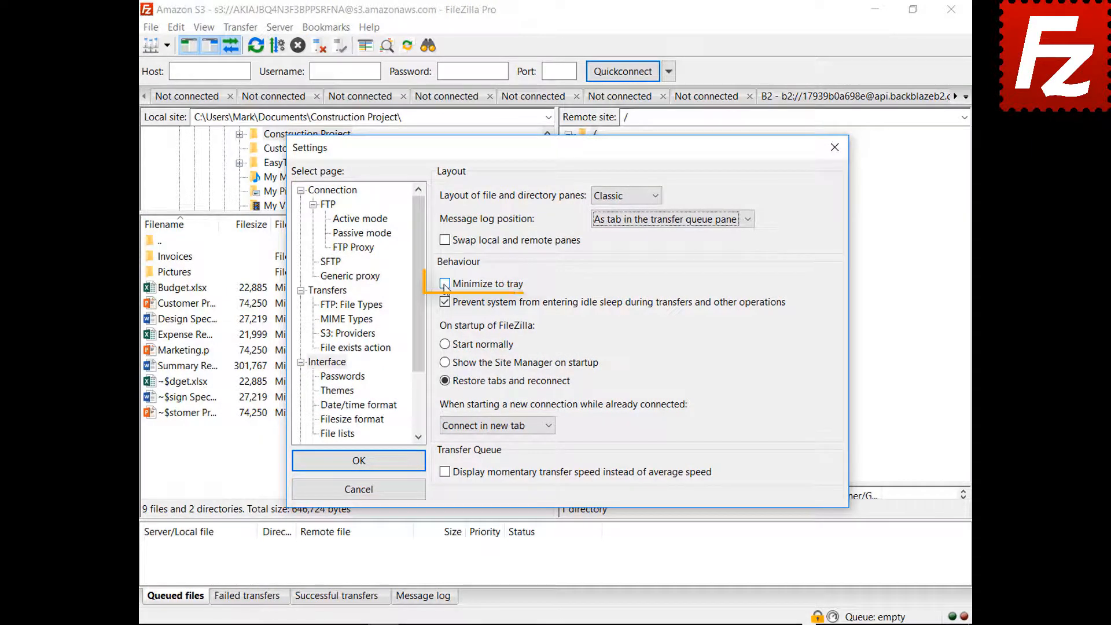
{"action": "left_click", "coordinate": [444, 285]}
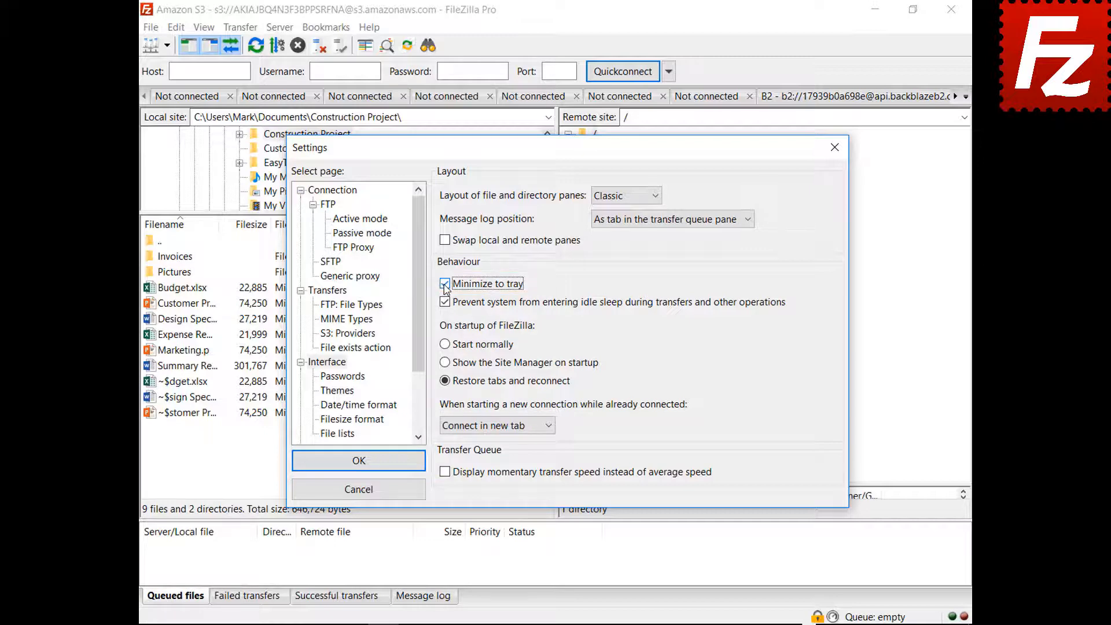
{"action": "left_click", "coordinate": [358, 463]}
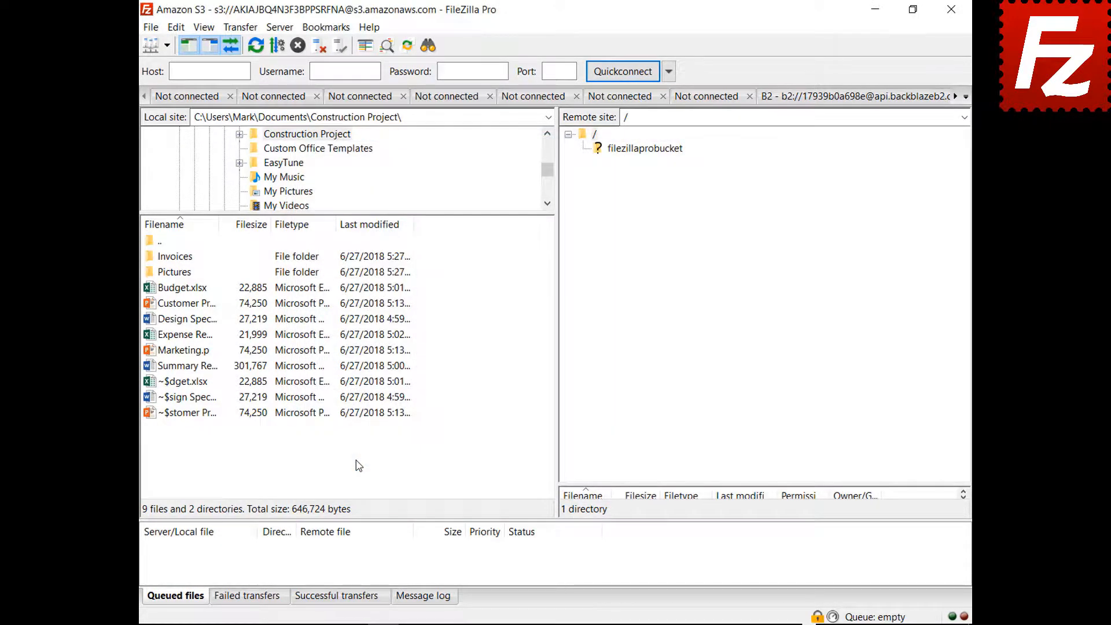
- Minimize FileZilla to the system tray and restore it from the tray icon
{"action": "left_click", "coordinate": [875, 9]}
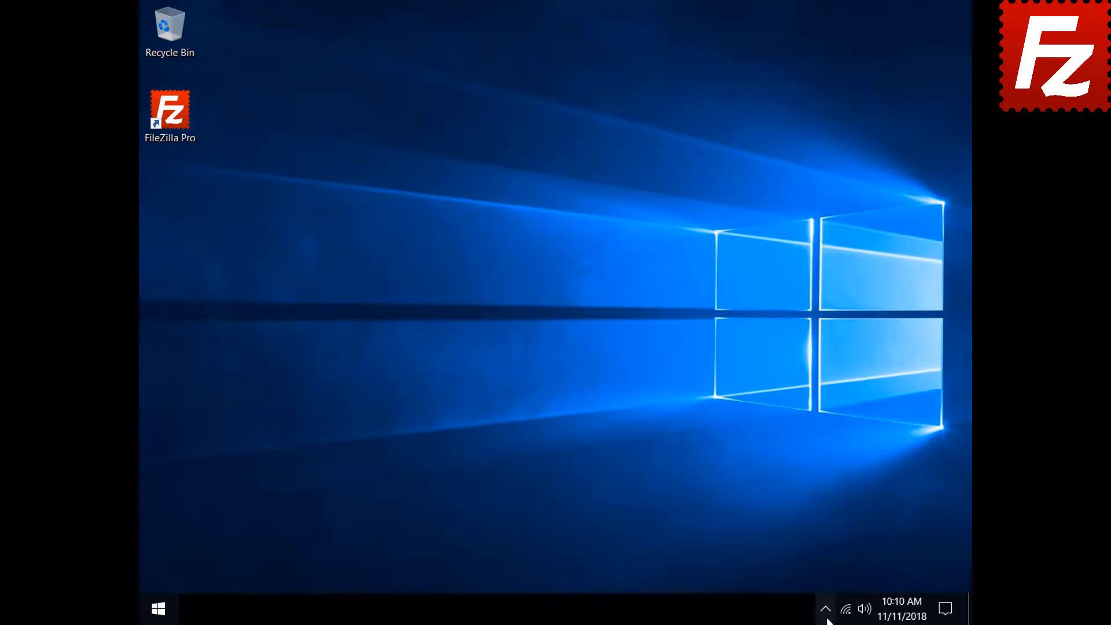
{"action": "left_click", "coordinate": [828, 619]}
{"action": "left_click", "coordinate": [837, 579]}
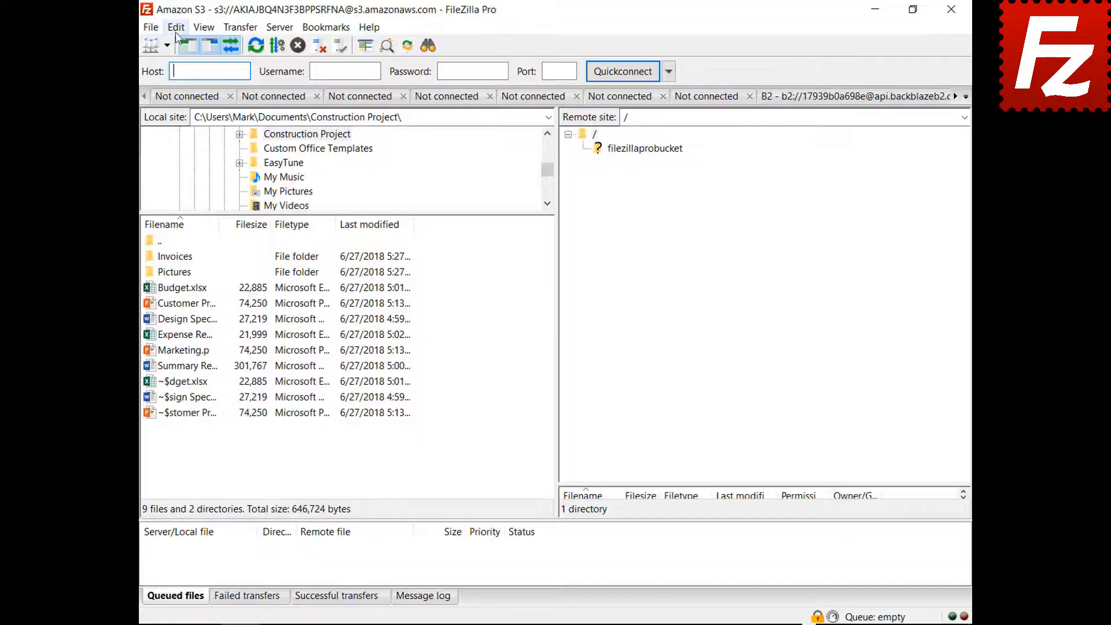
- Set new connections made while connected to open in the current tab, and apply
{"action": "left_click", "coordinate": [175, 27]}
{"action": "left_click", "coordinate": [185, 79]}
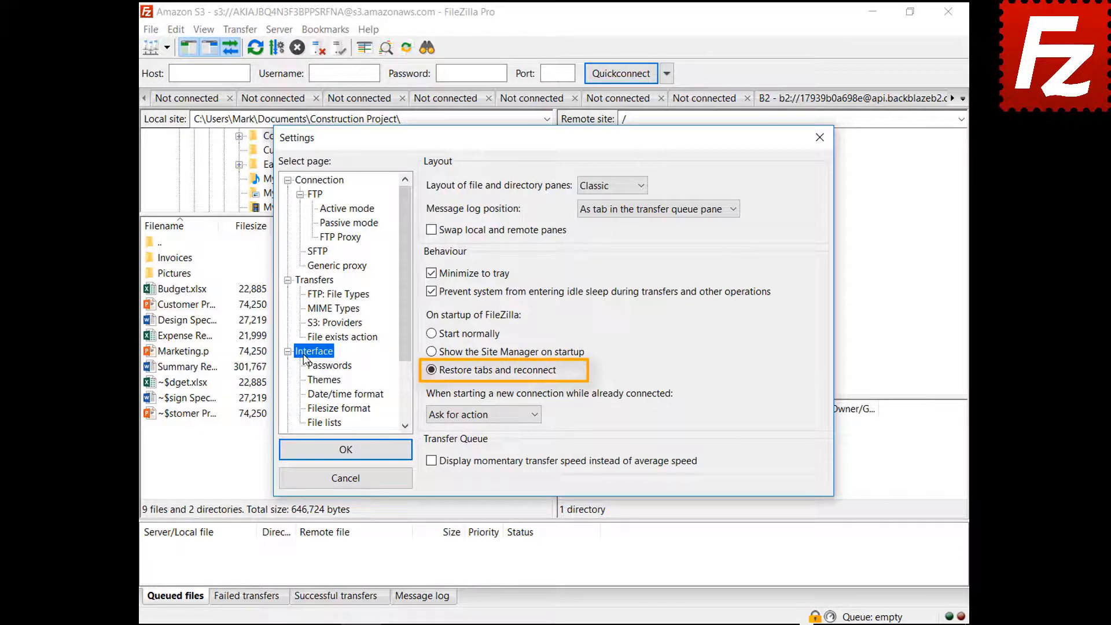
{"action": "left_click", "coordinate": [478, 414]}
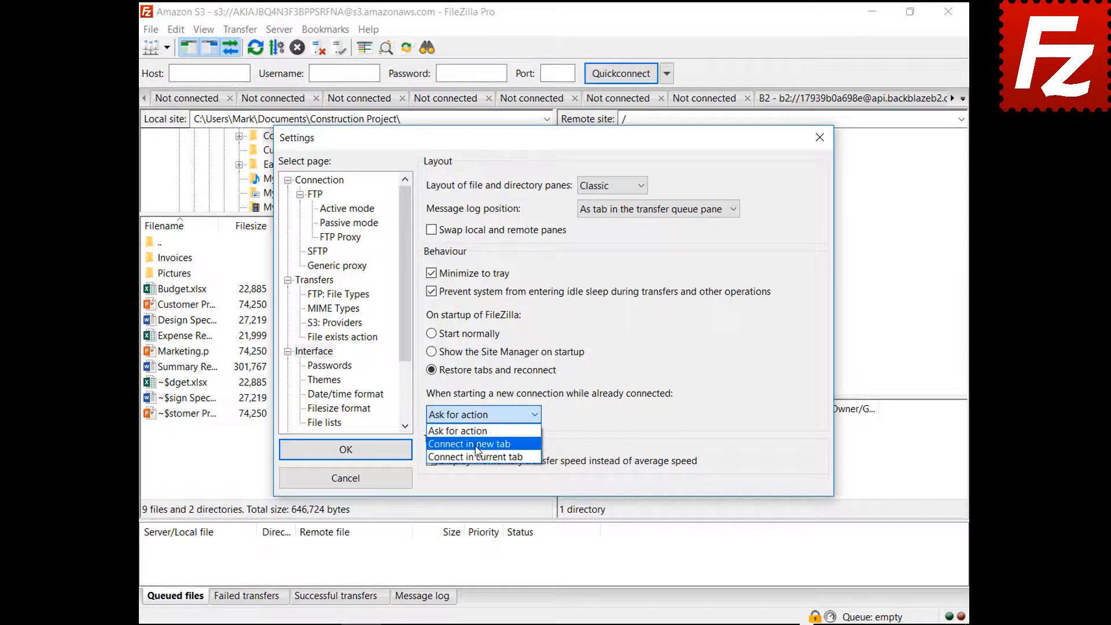
{"action": "left_click", "coordinate": [474, 443]}
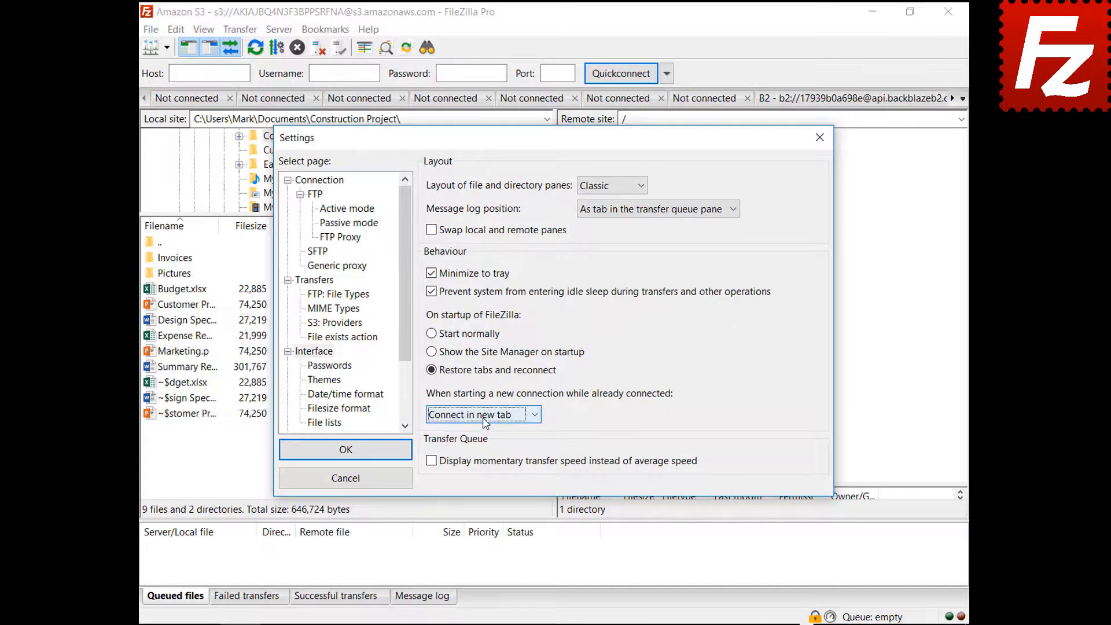
{"action": "left_click", "coordinate": [480, 414]}
{"action": "left_click", "coordinate": [490, 457]}
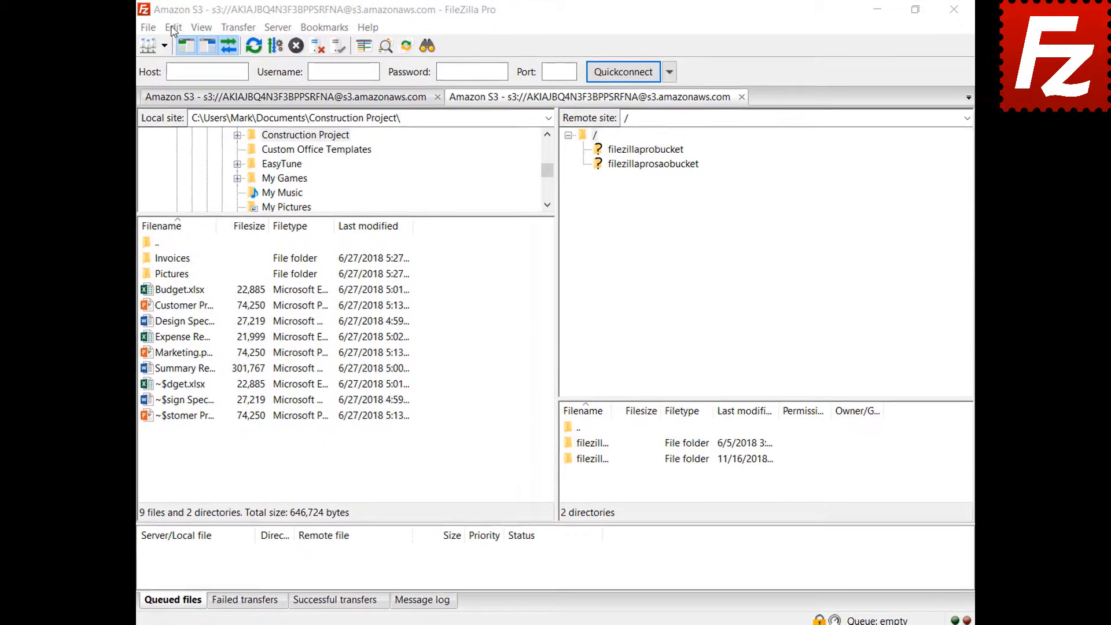
{"action": "left_click", "coordinate": [176, 29]}
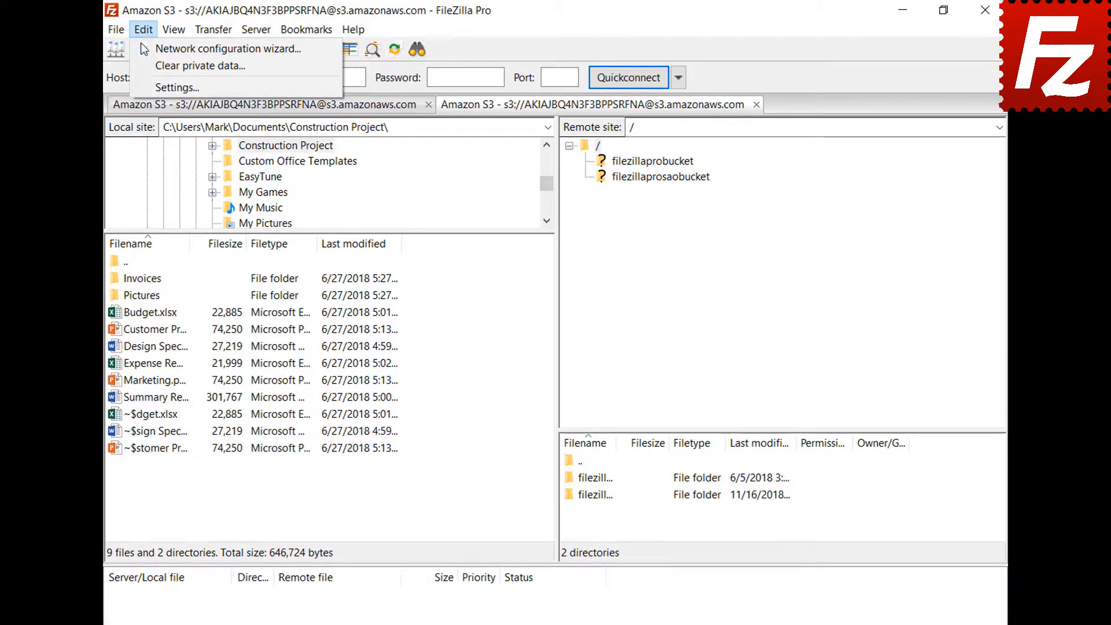
- Use custom date format %B %d %Y and custom time format %H:%M:%S
{"action": "left_click", "coordinate": [149, 90]}
{"action": "left_click", "coordinate": [291, 431]}
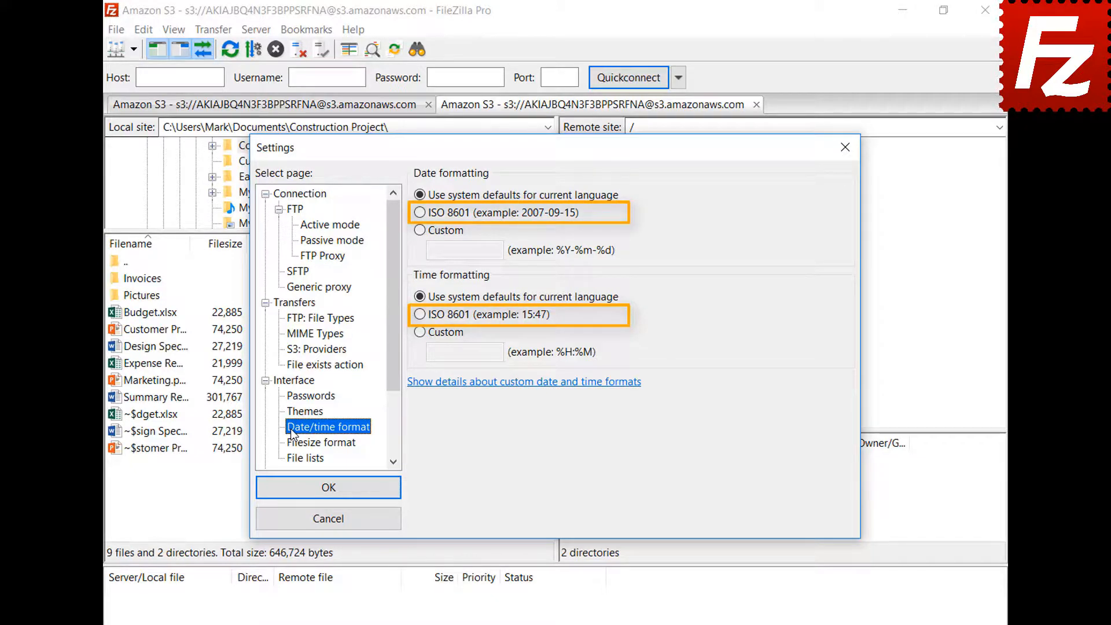
{"action": "left_click", "coordinate": [420, 231]}
{"action": "left_click", "coordinate": [469, 250]}
{"action": "type", "text": "%B %d %Y"}
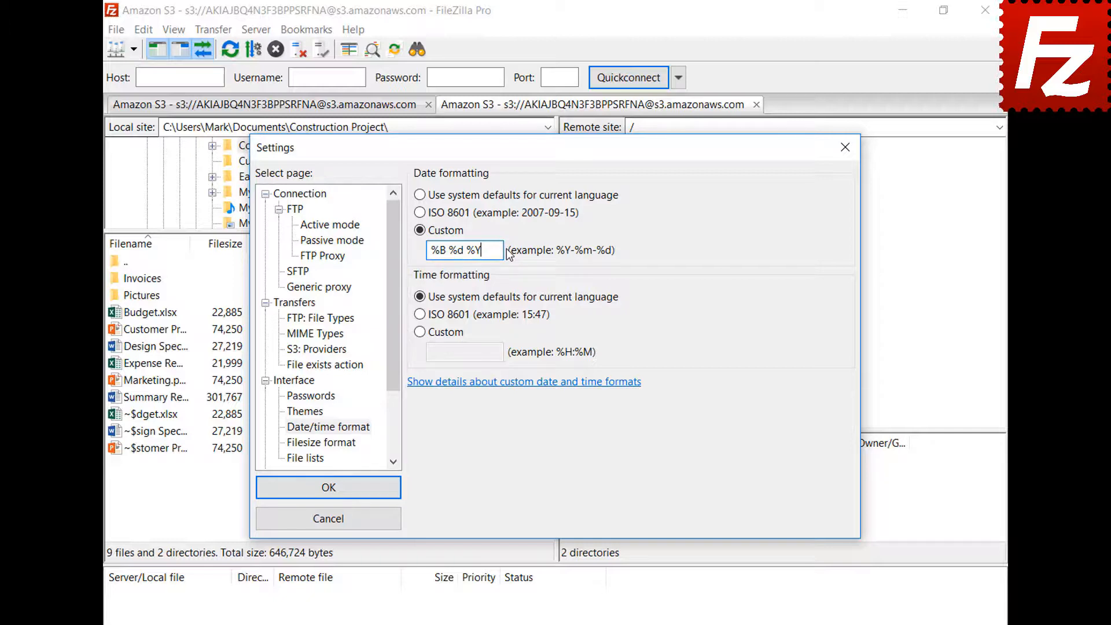
{"action": "left_click", "coordinate": [420, 331]}
{"action": "type", "text": "%H:%M:%S"}
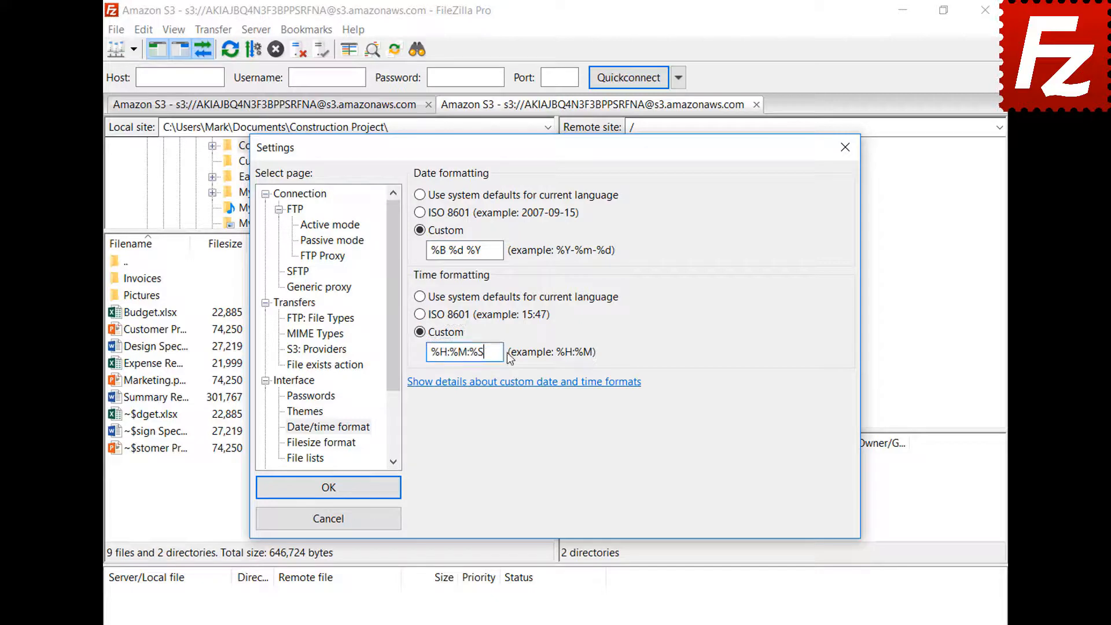
{"action": "left_click", "coordinate": [328, 487]}
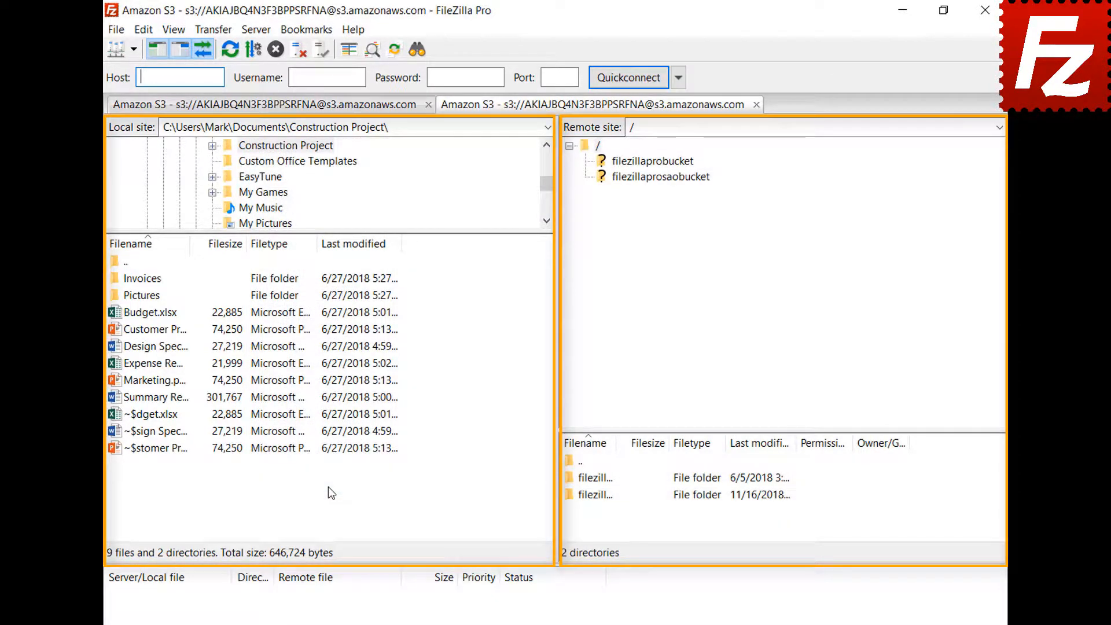
- Keep the thousands separator, choose decimal SI prefixes, and set 2 decimal places for sizes
{"action": "left_click", "coordinate": [144, 32]}
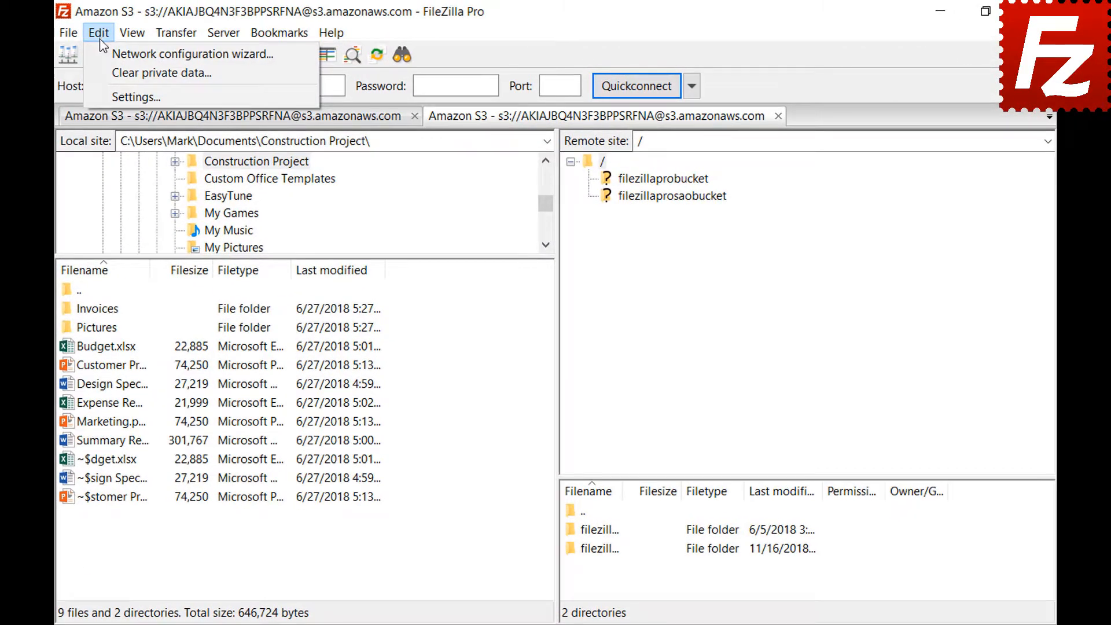
{"action": "left_click", "coordinate": [106, 90]}
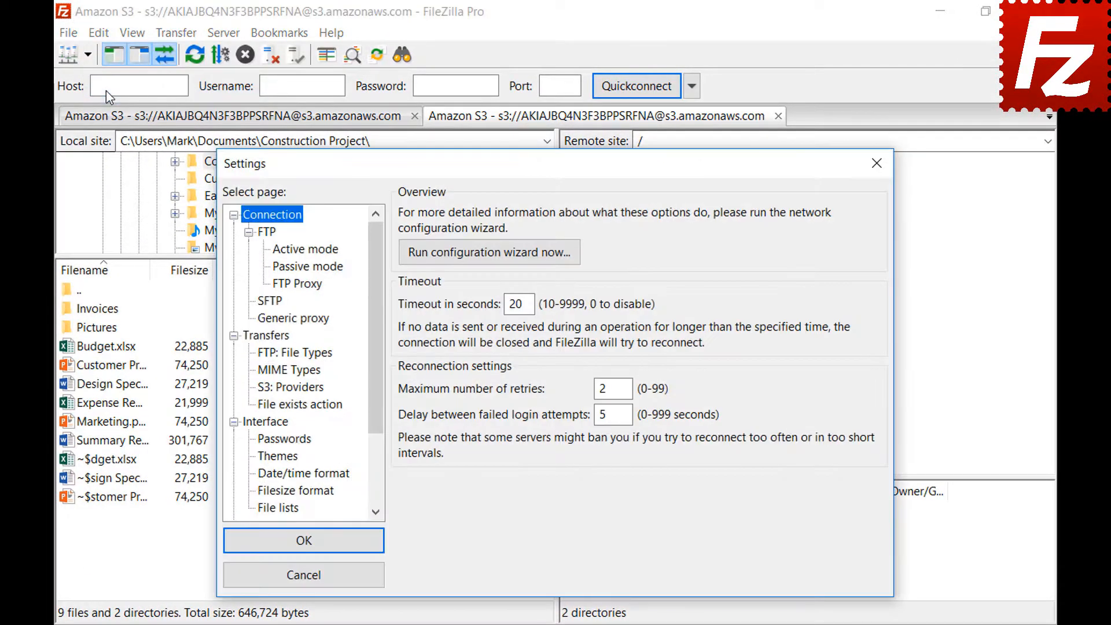
{"action": "left_click", "coordinate": [261, 494]}
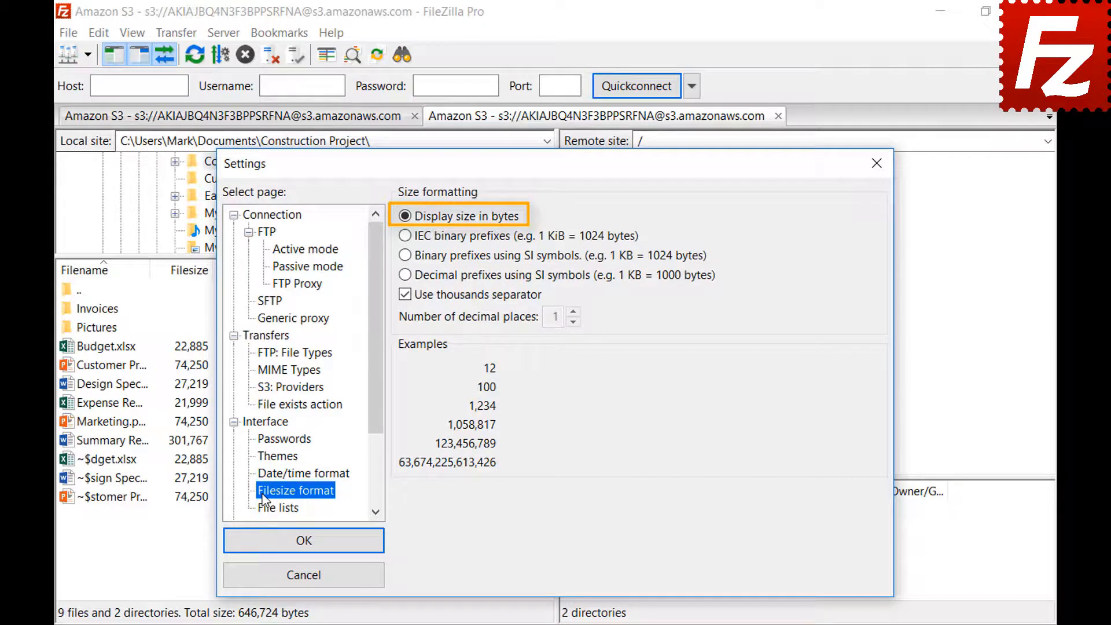
{"action": "left_click", "coordinate": [405, 299]}
{"action": "left_click", "coordinate": [405, 296]}
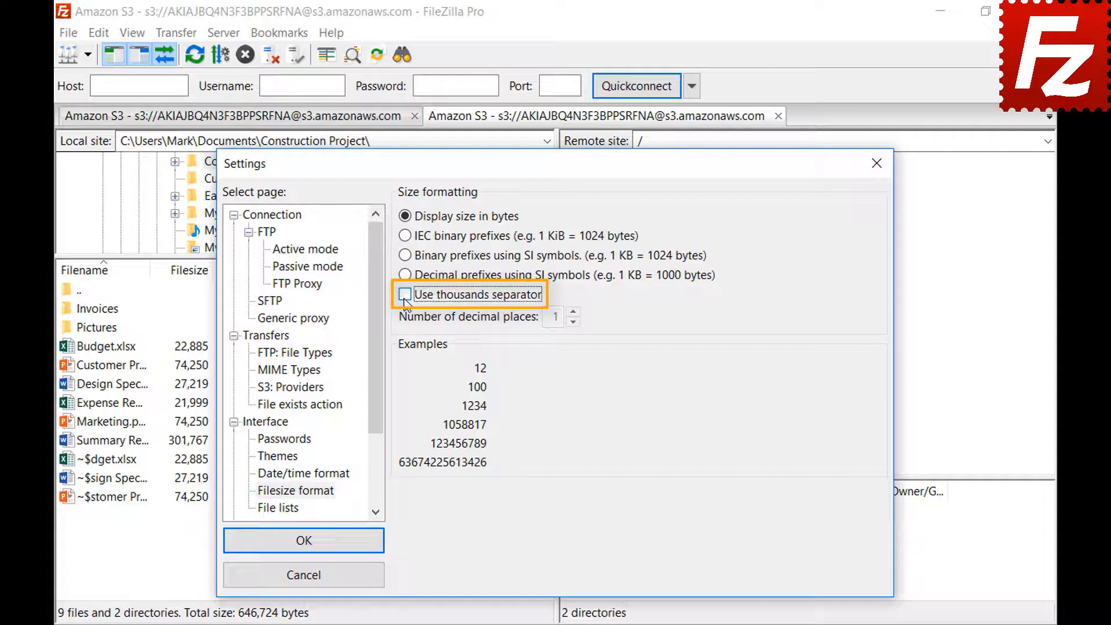
{"action": "left_click", "coordinate": [405, 296]}
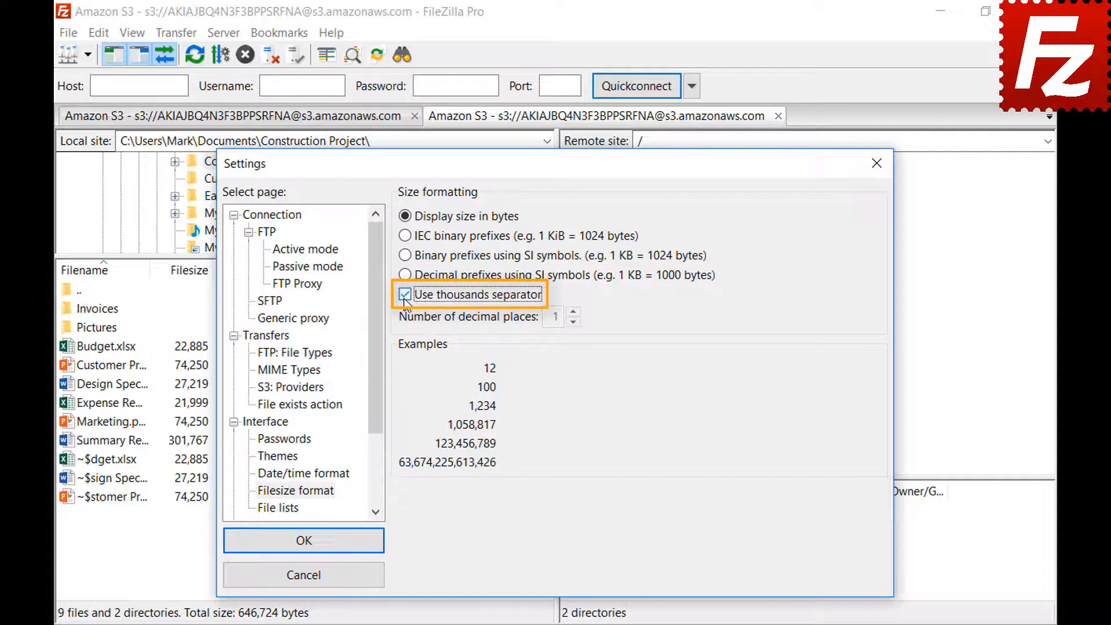
{"action": "left_click", "coordinate": [405, 236]}
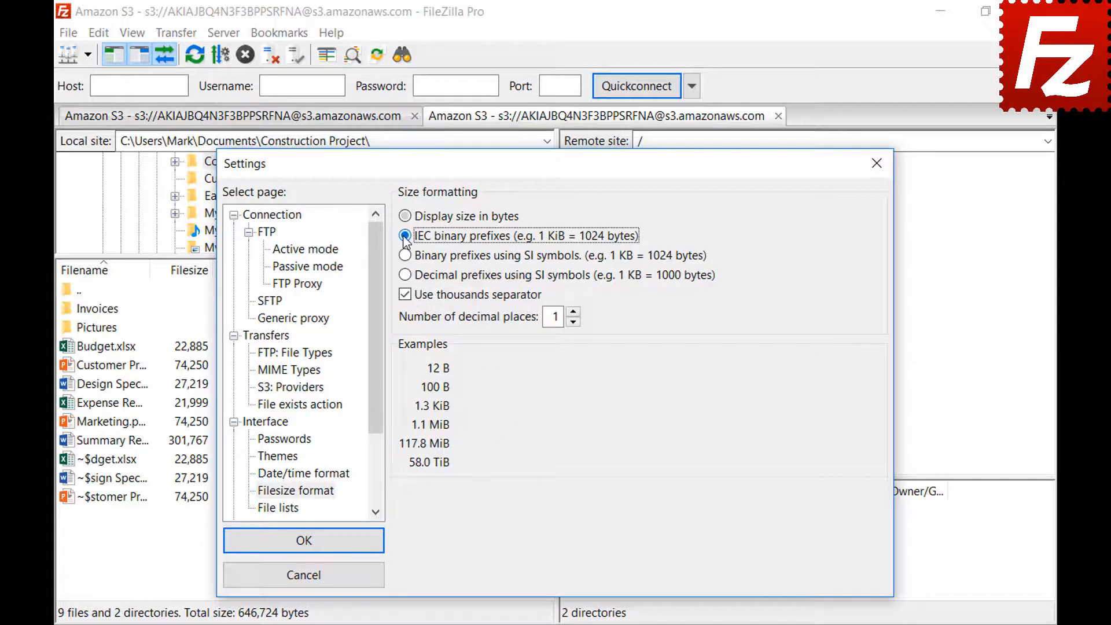
{"action": "left_click", "coordinate": [408, 259]}
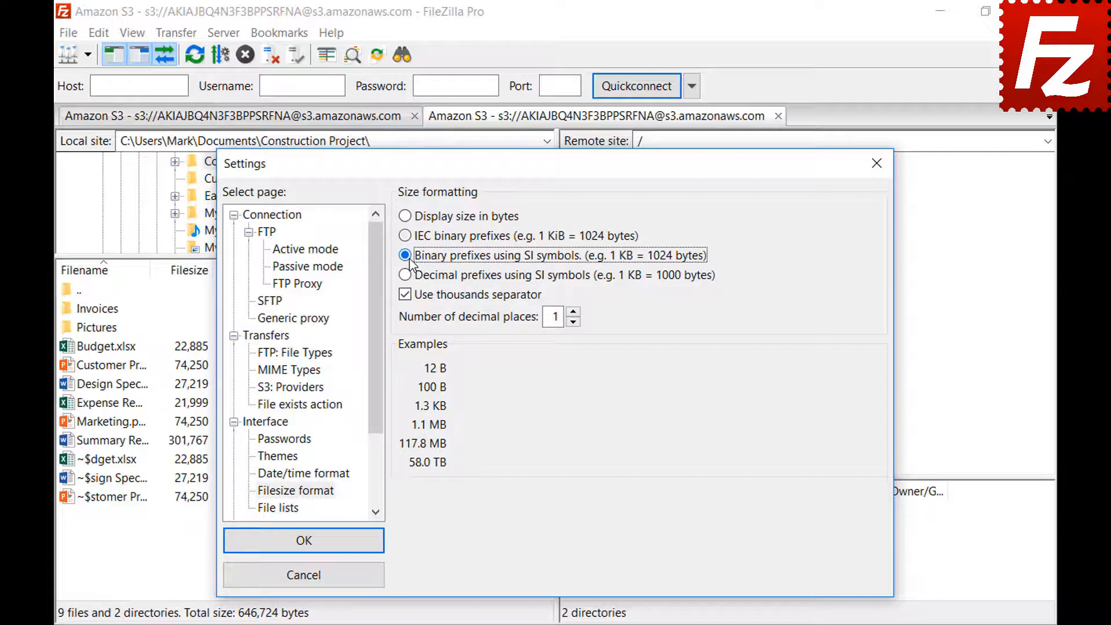
{"action": "left_click", "coordinate": [406, 276]}
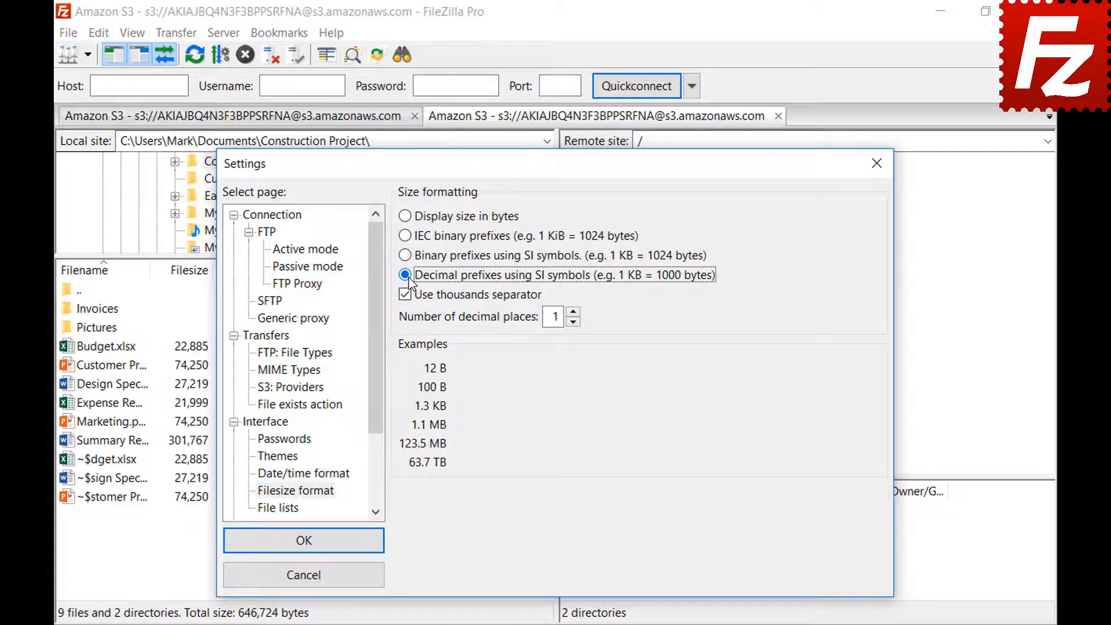
{"action": "left_click", "coordinate": [574, 313]}
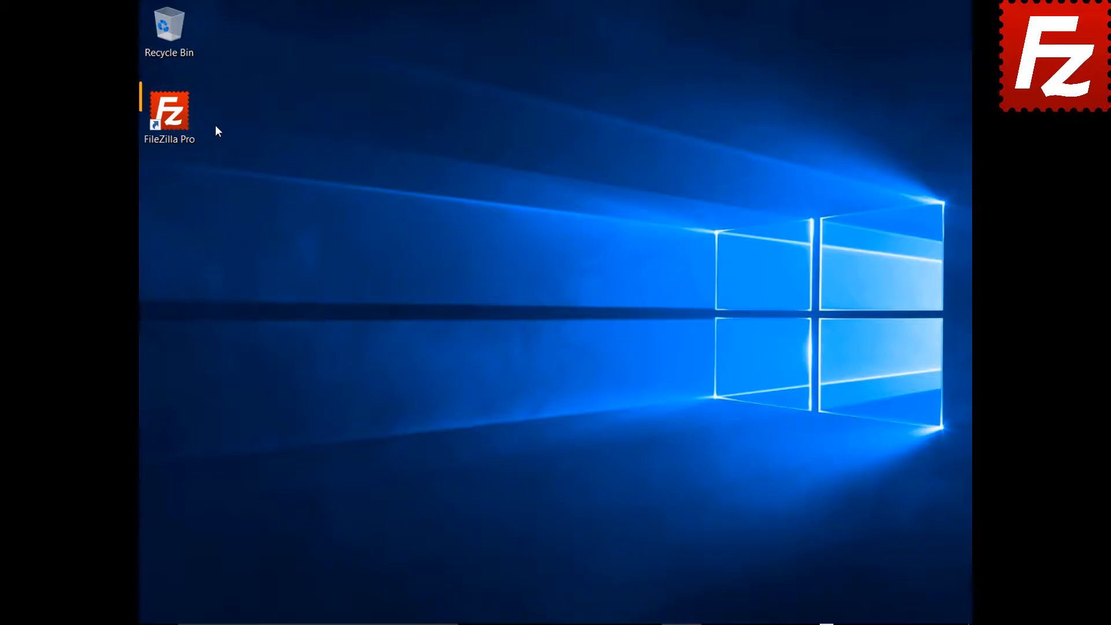
- Launch FileZilla Pro and create a new site named 'Amazon EC2'
{"action": "double_click", "coordinate": [176, 120]}
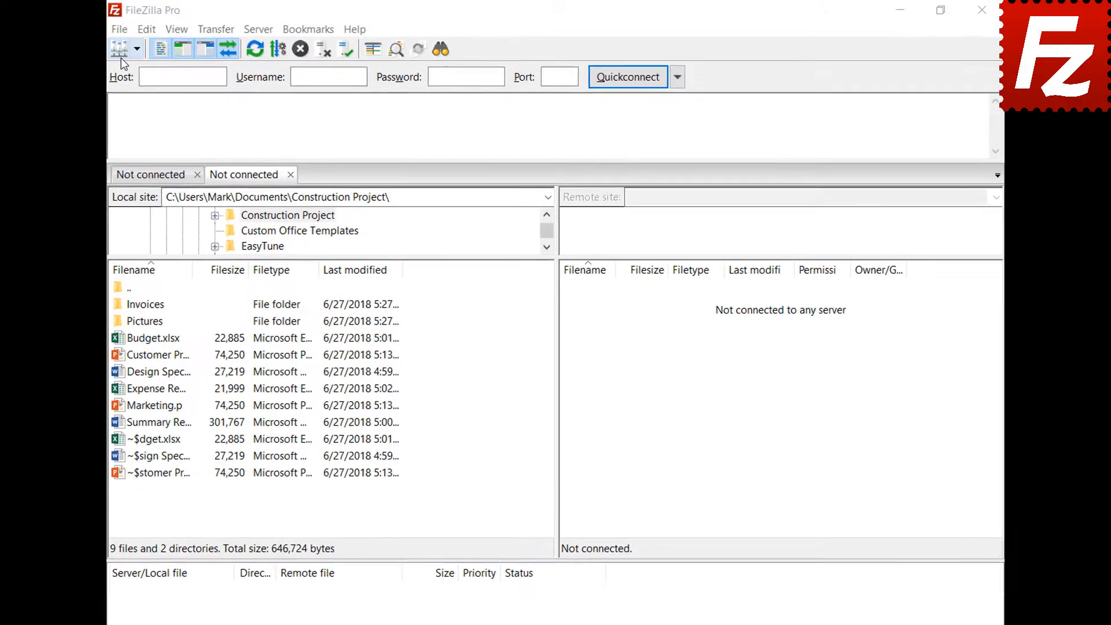
{"action": "left_click", "coordinate": [108, 31]}
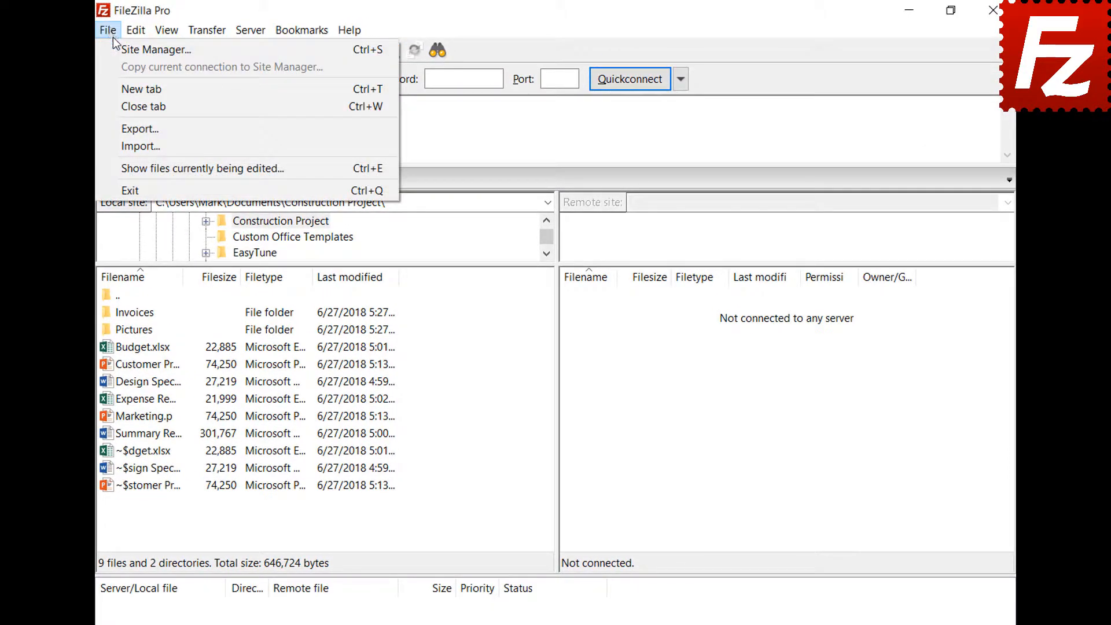
{"action": "left_click", "coordinate": [116, 48]}
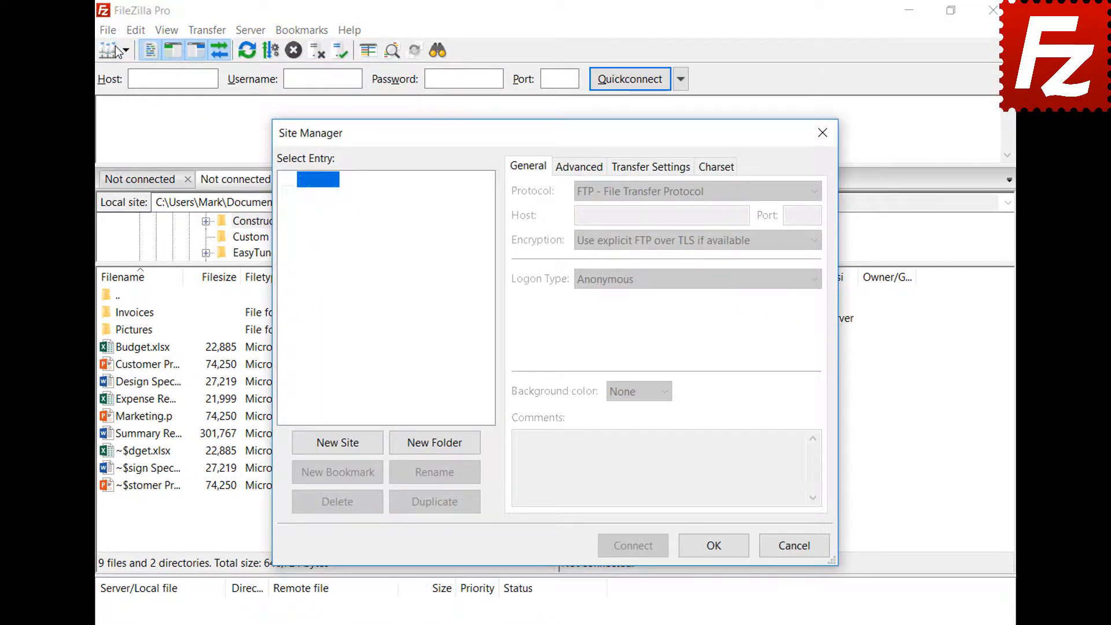
{"action": "left_click", "coordinate": [337, 442]}
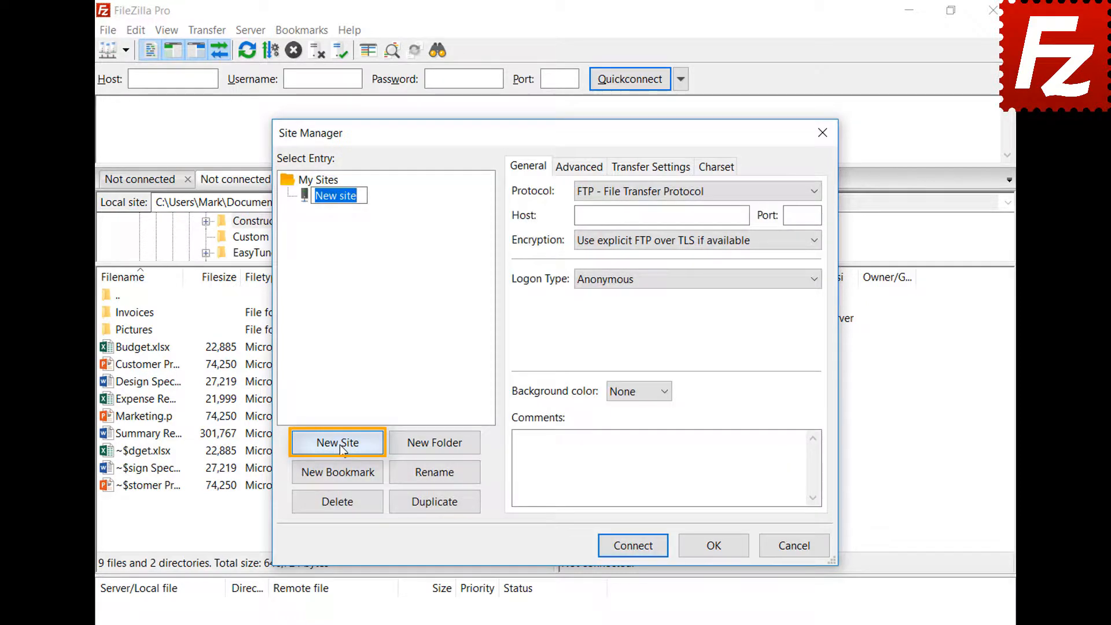
{"action": "type", "text": "Amazon EC2"}
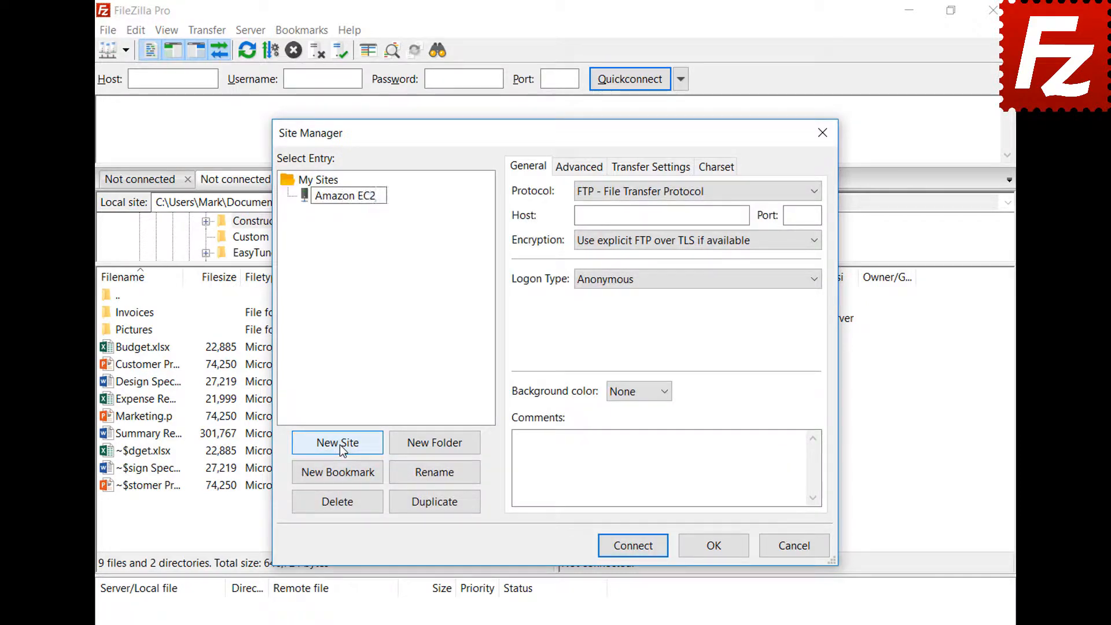
{"action": "key", "text": "Return"}
- Configure SFTP with the pasted EC2 host, key-file logon, user ubuntu and AWSKeyPair.pem
{"action": "left_click", "coordinate": [813, 191]}
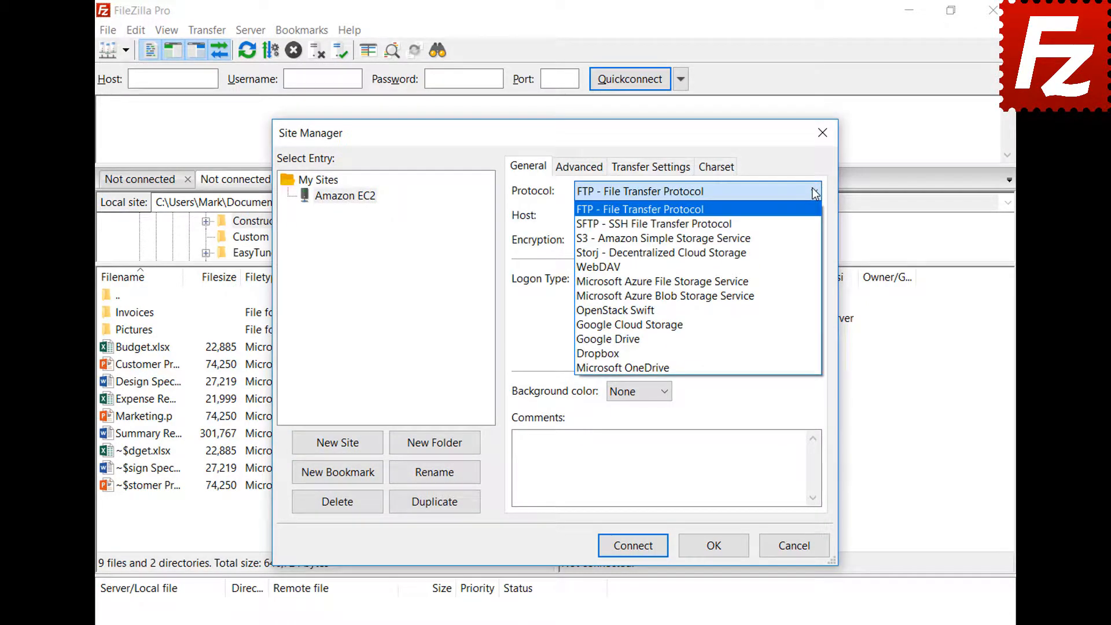
{"action": "left_click", "coordinate": [815, 224]}
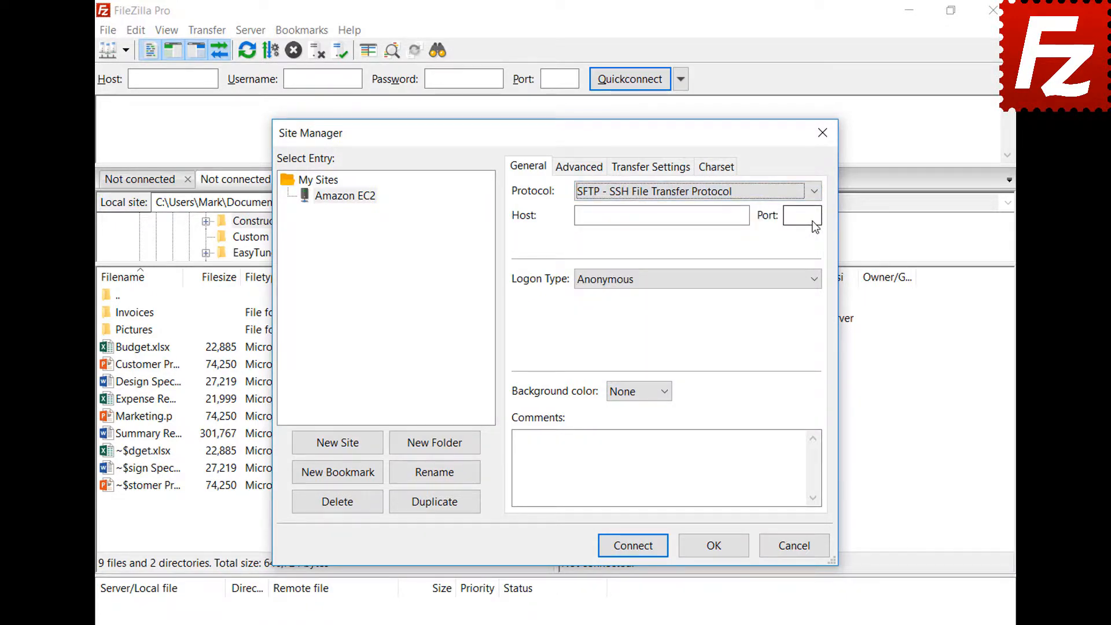
{"action": "left_click", "coordinate": [696, 216]}
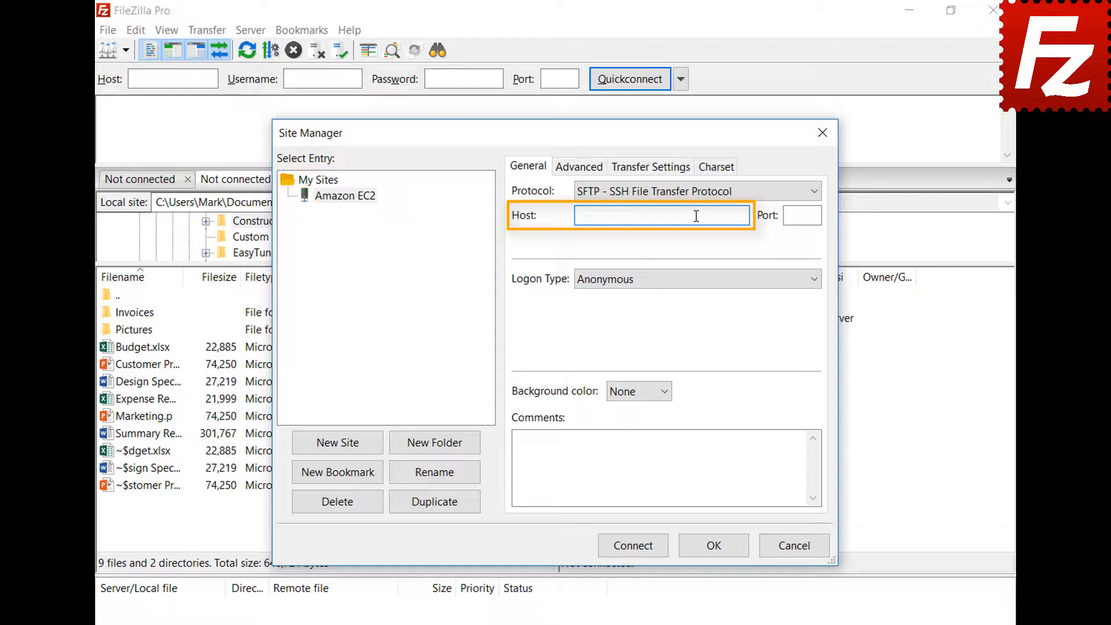
{"action": "key", "text": "ctrl+v"}
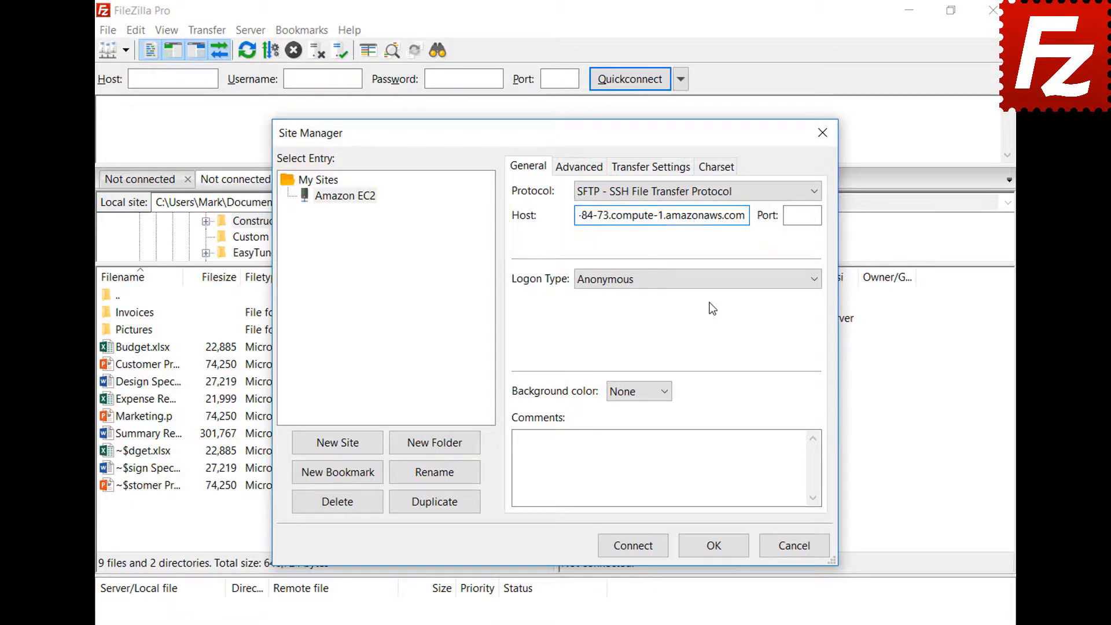
{"action": "left_click", "coordinate": [709, 283]}
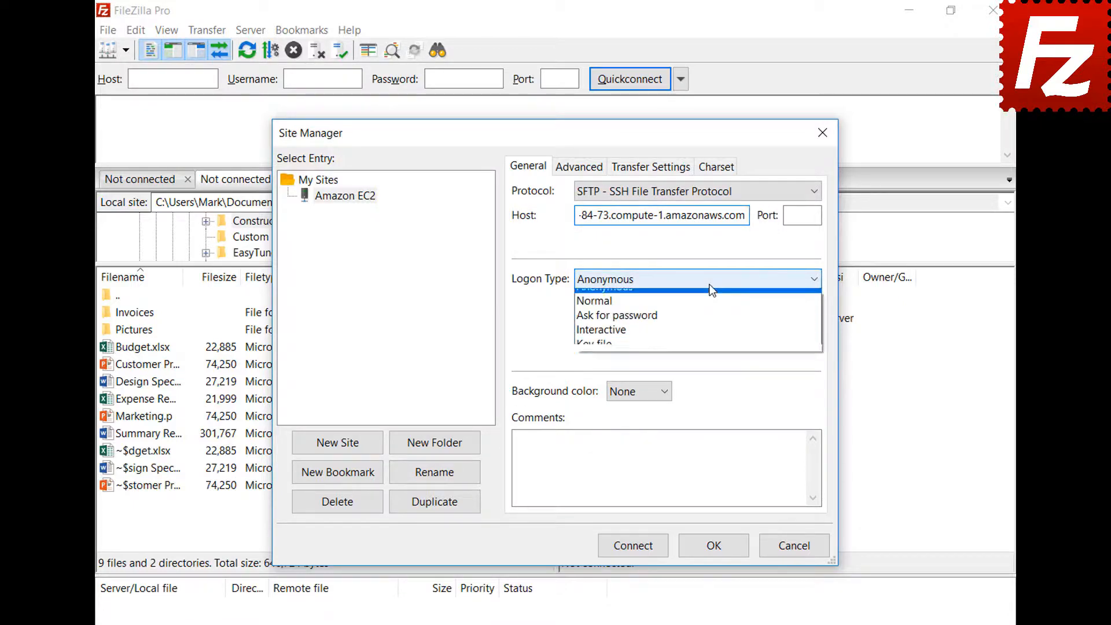
{"action": "left_click", "coordinate": [707, 354]}
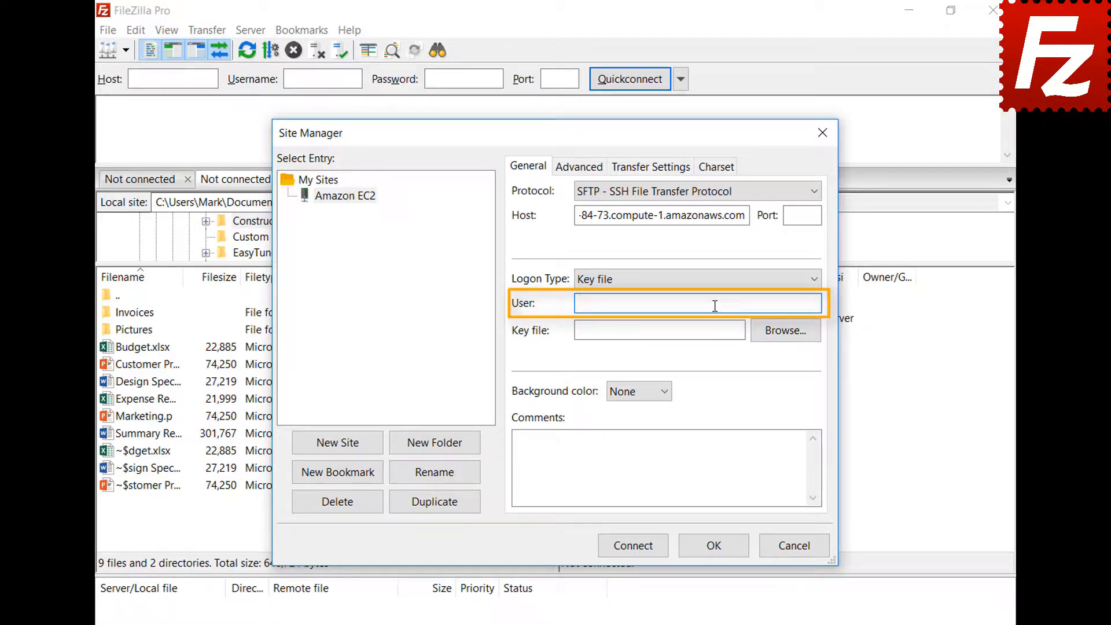
{"action": "type", "text": "ubuntu"}
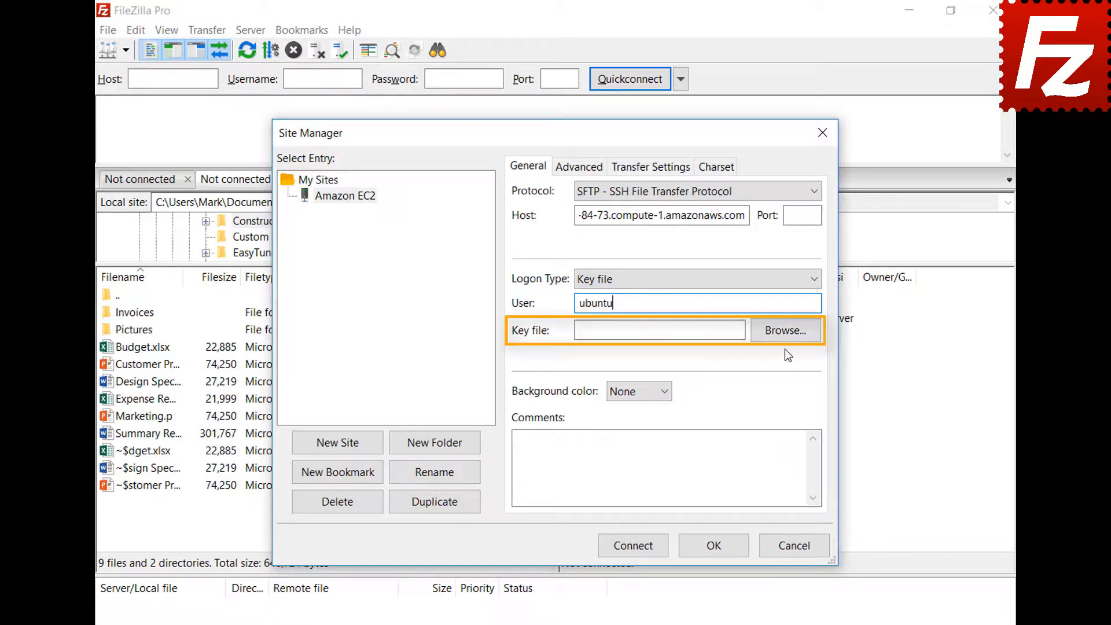
{"action": "left_click", "coordinate": [785, 334]}
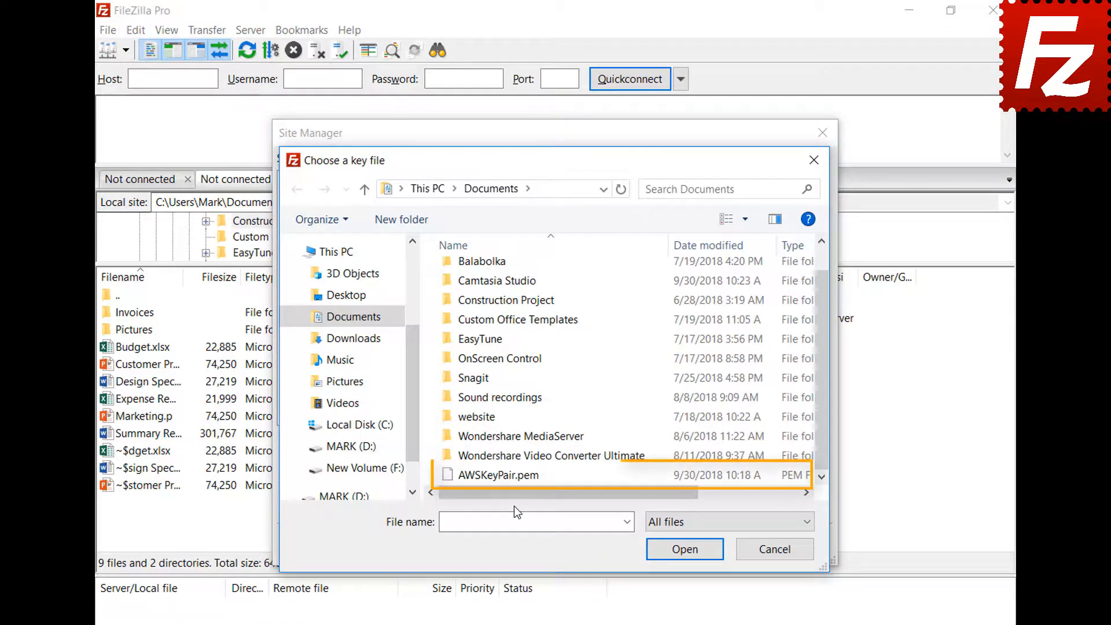
{"action": "double_click", "coordinate": [517, 474]}
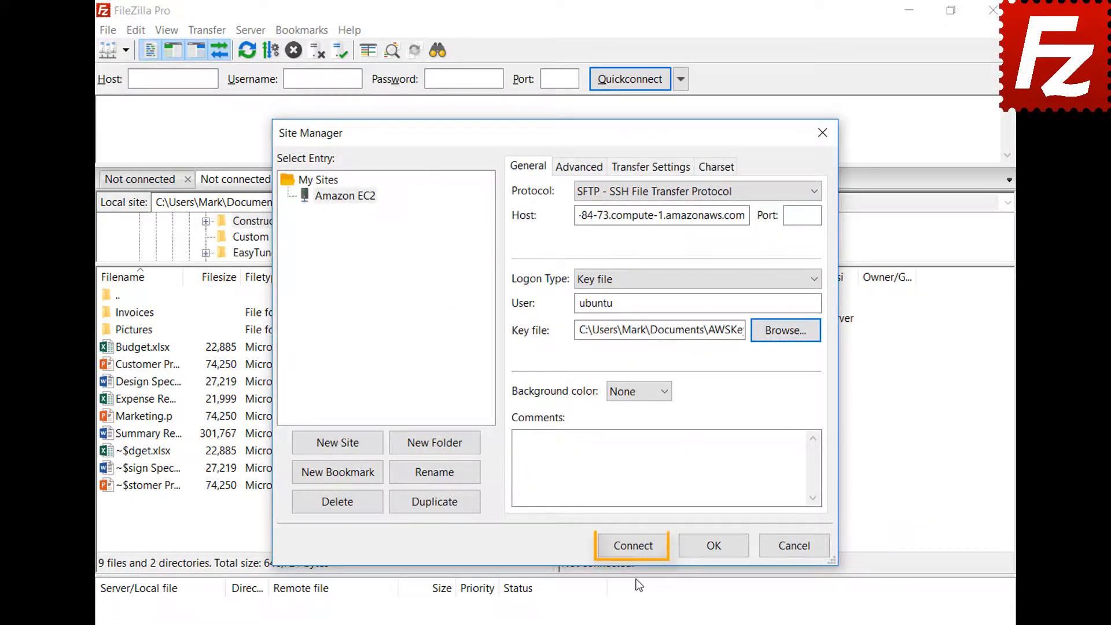
- Connect to Amazon EC2, always trusting the server's host key
{"action": "left_click", "coordinate": [635, 546]}
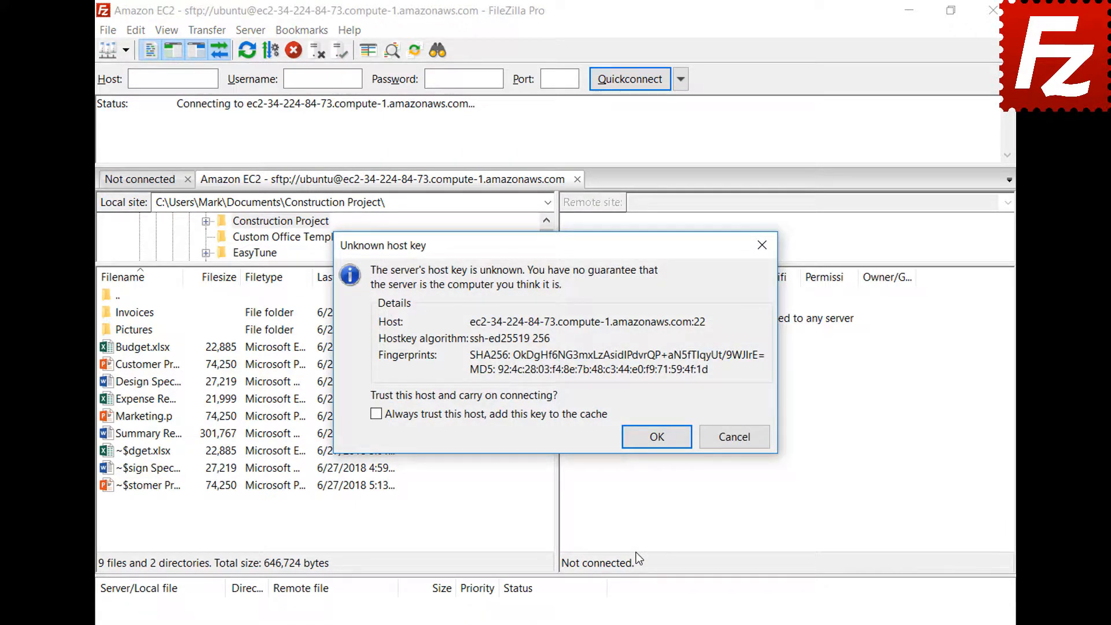
{"action": "left_click", "coordinate": [377, 414]}
{"action": "left_click", "coordinate": [655, 436]}
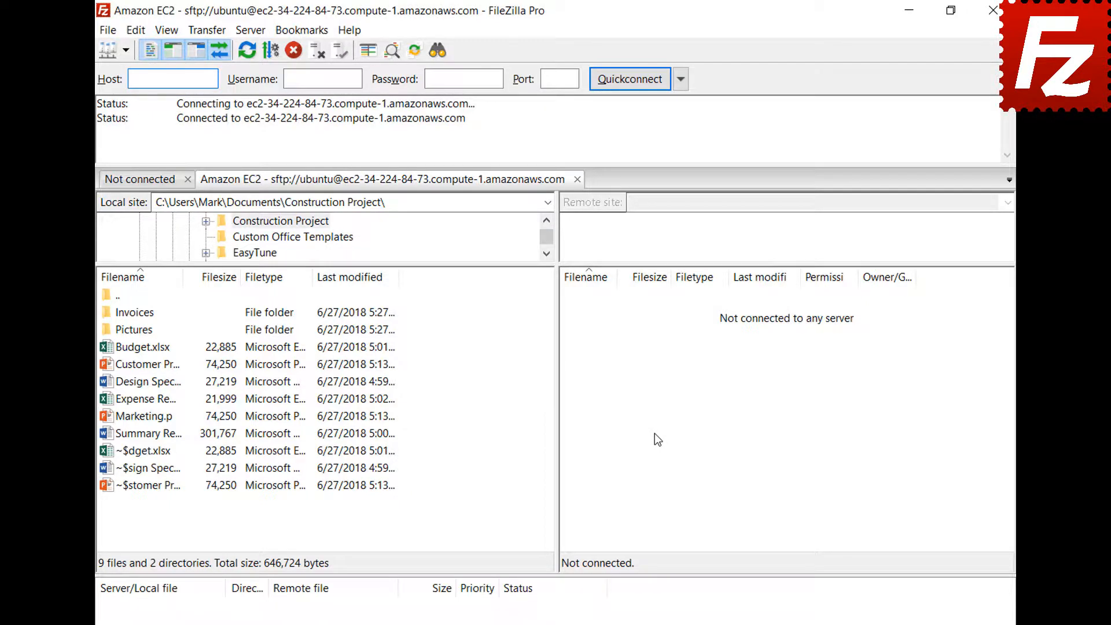
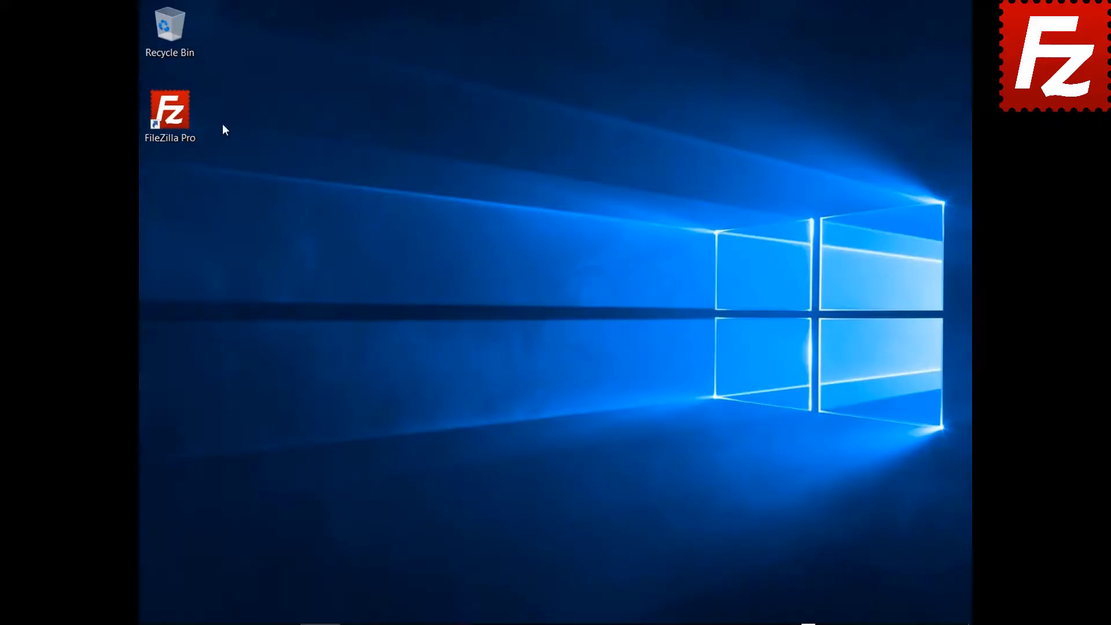
- Launch FileZilla Pro and create a new Site Manager entry named 'S3 Connection'
{"action": "double_click", "coordinate": [179, 123]}
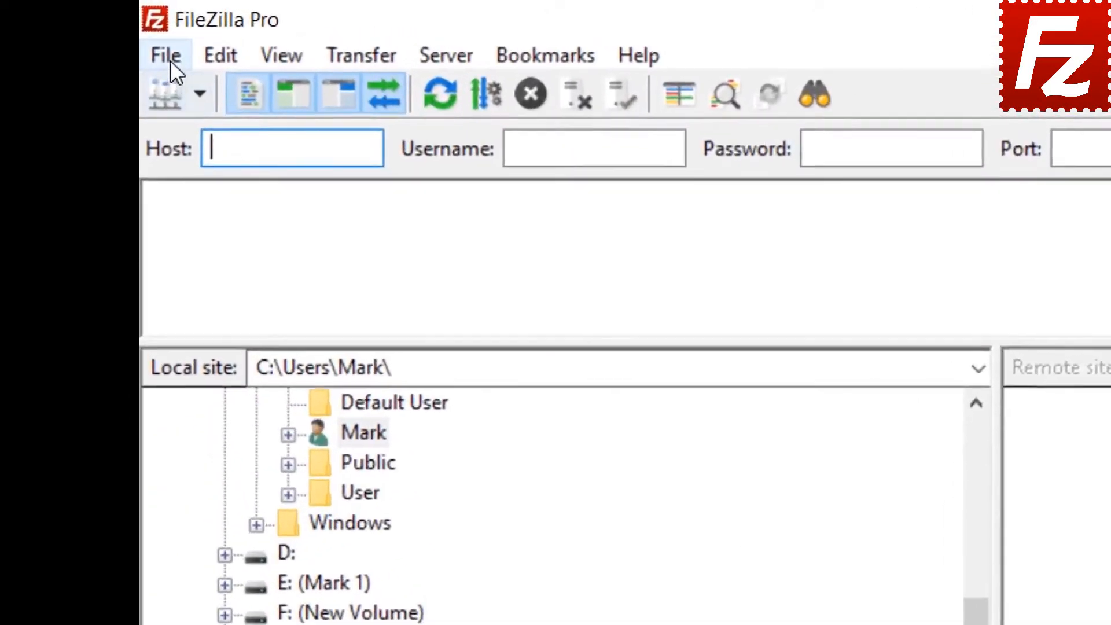
{"action": "left_click", "coordinate": [152, 27]}
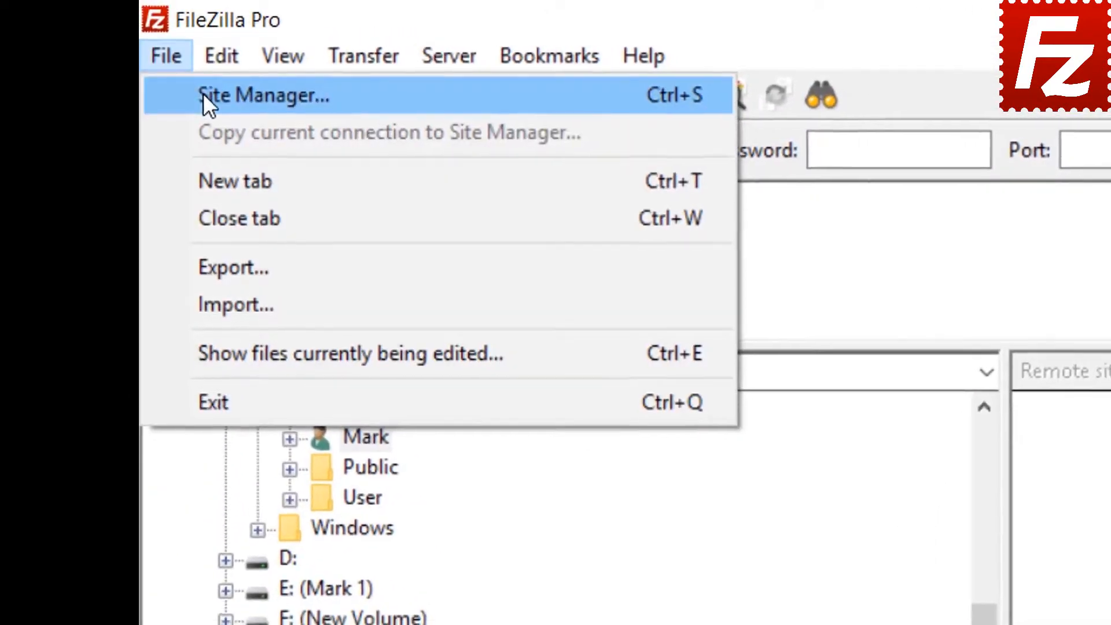
{"action": "left_click", "coordinate": [203, 93]}
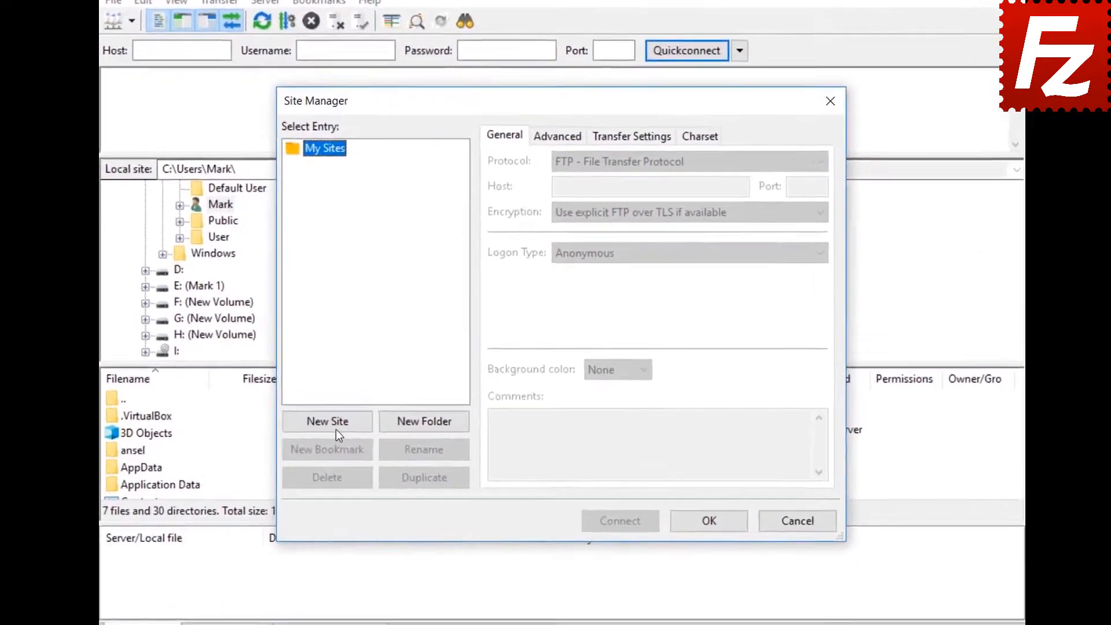
{"action": "left_click", "coordinate": [361, 408]}
{"action": "type", "text": "S"}
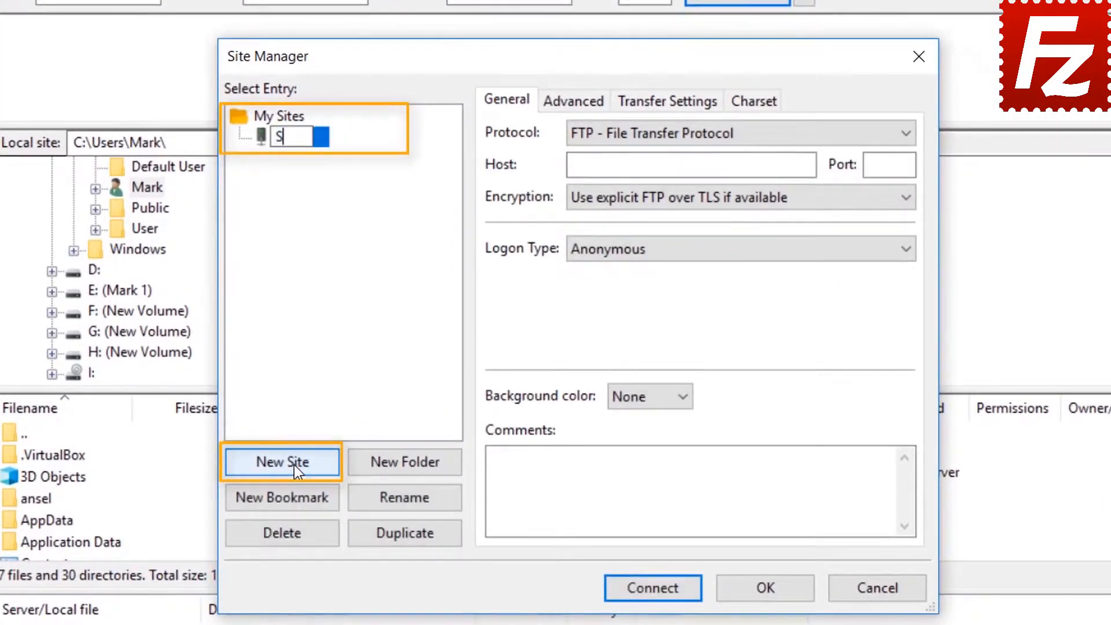
{"action": "type", "text": "3 Co"}
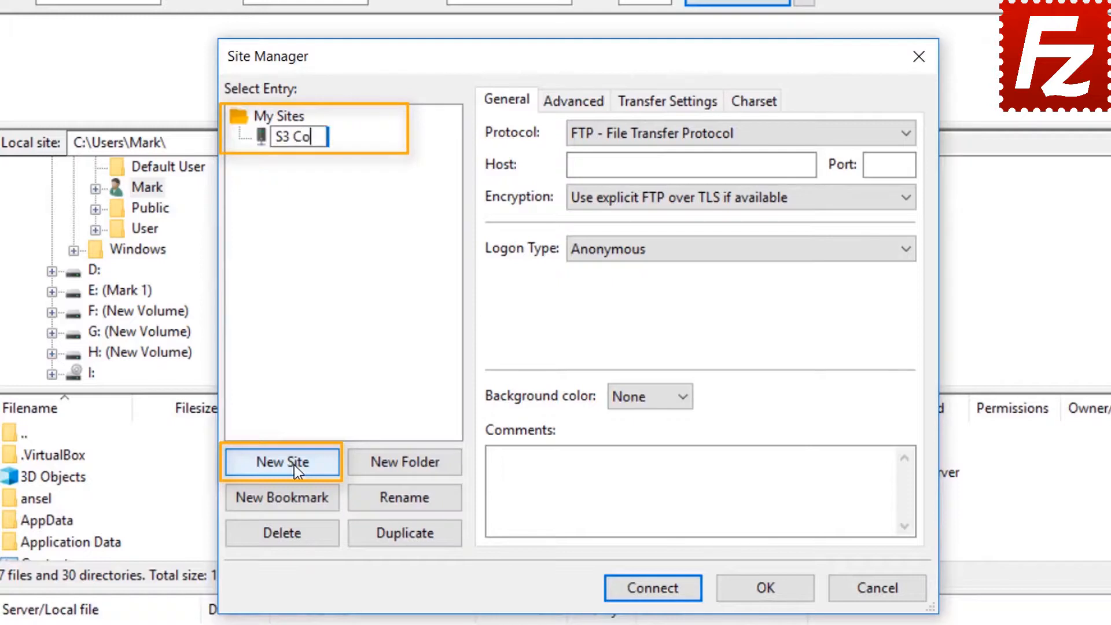
{"action": "type", "text": "nnection"}
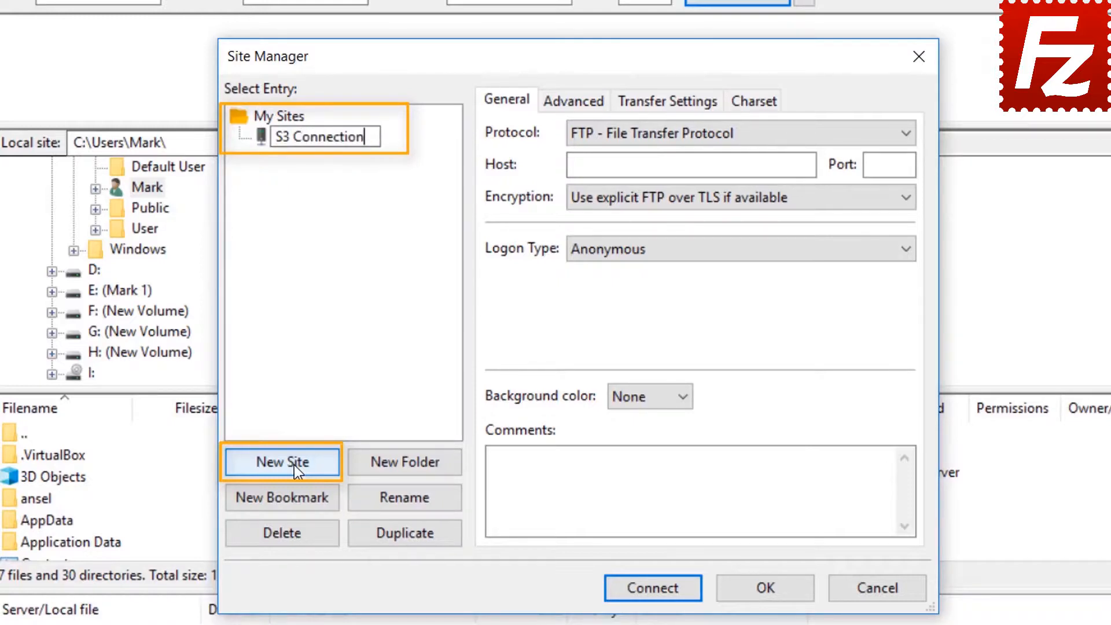
- Set protocol to Amazon S3 with Normal logon, paste the access and secret keys, and connect
{"action": "left_click", "coordinate": [717, 134]}
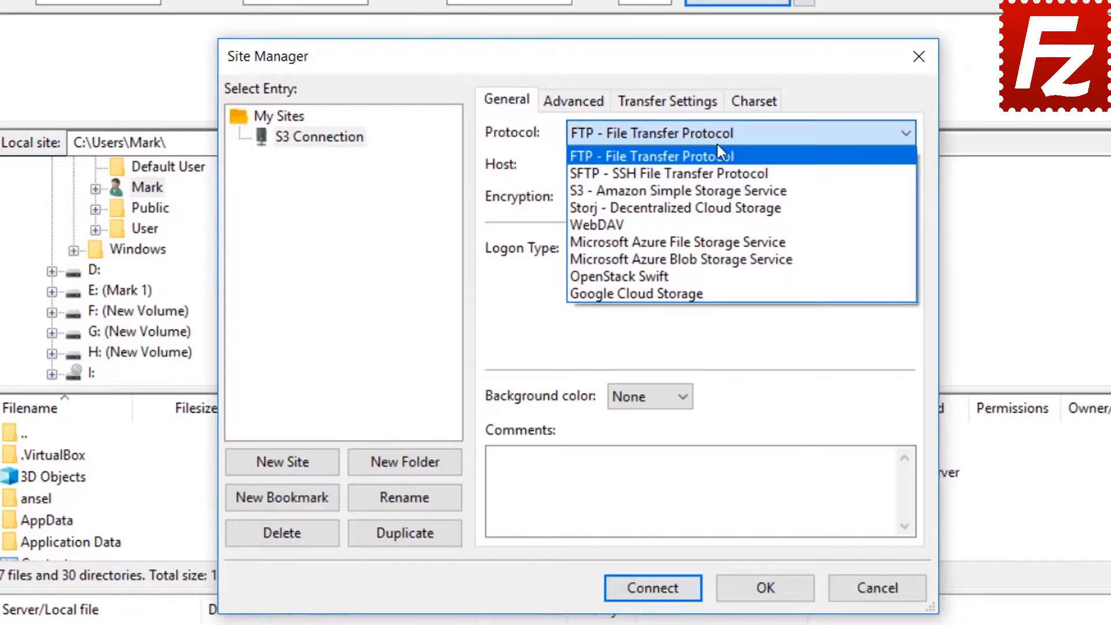
{"action": "left_click", "coordinate": [722, 191]}
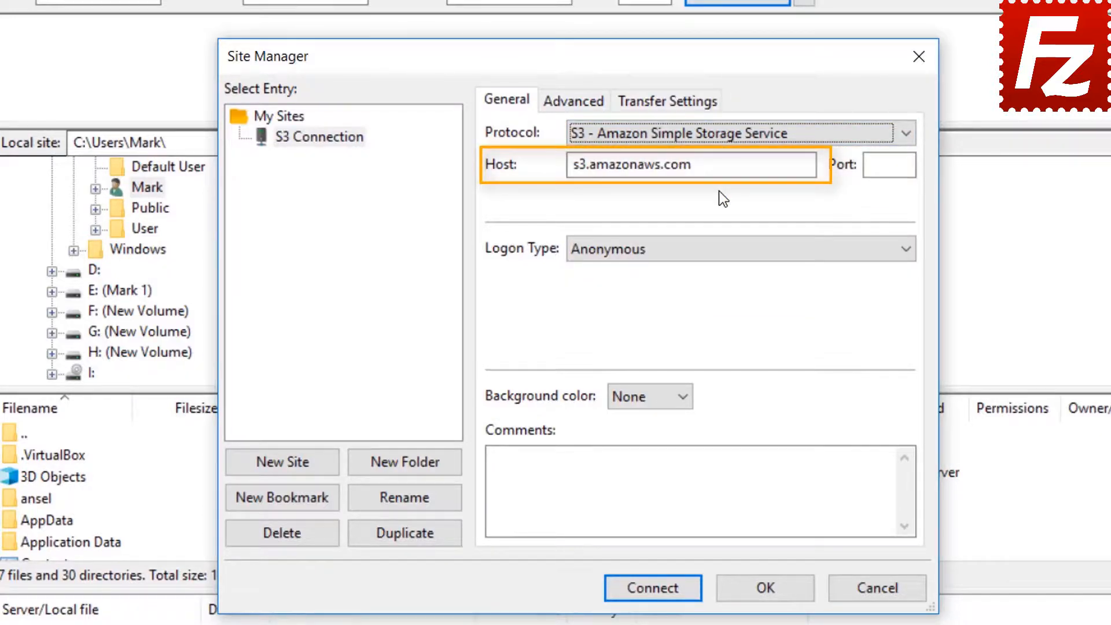
{"action": "left_click", "coordinate": [712, 251]}
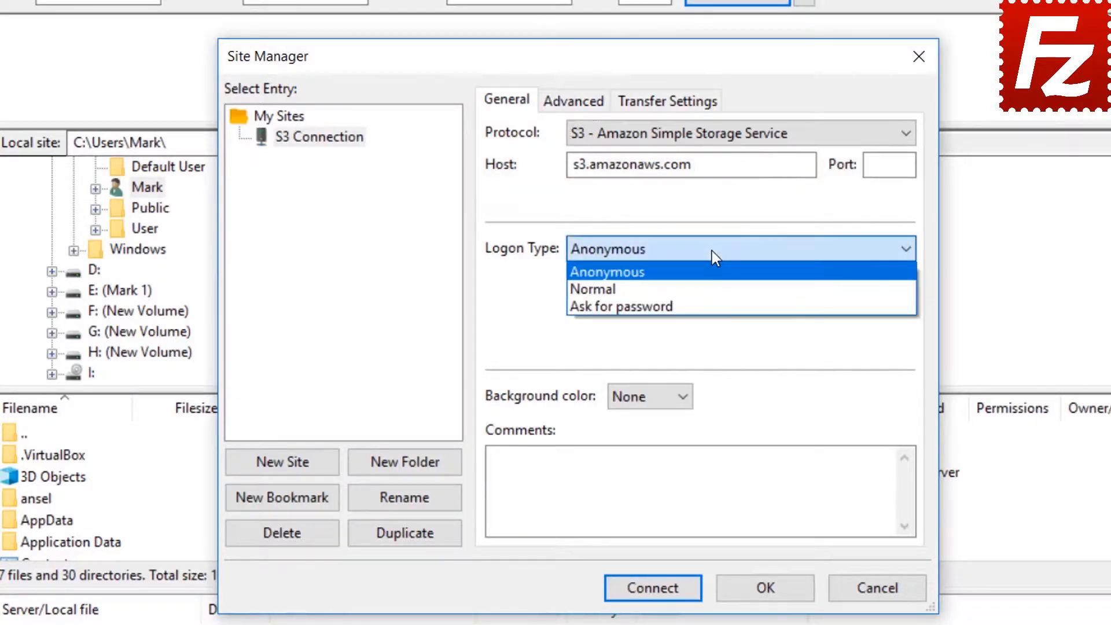
{"action": "left_click", "coordinate": [712, 289]}
{"action": "left_click", "coordinate": [712, 285]}
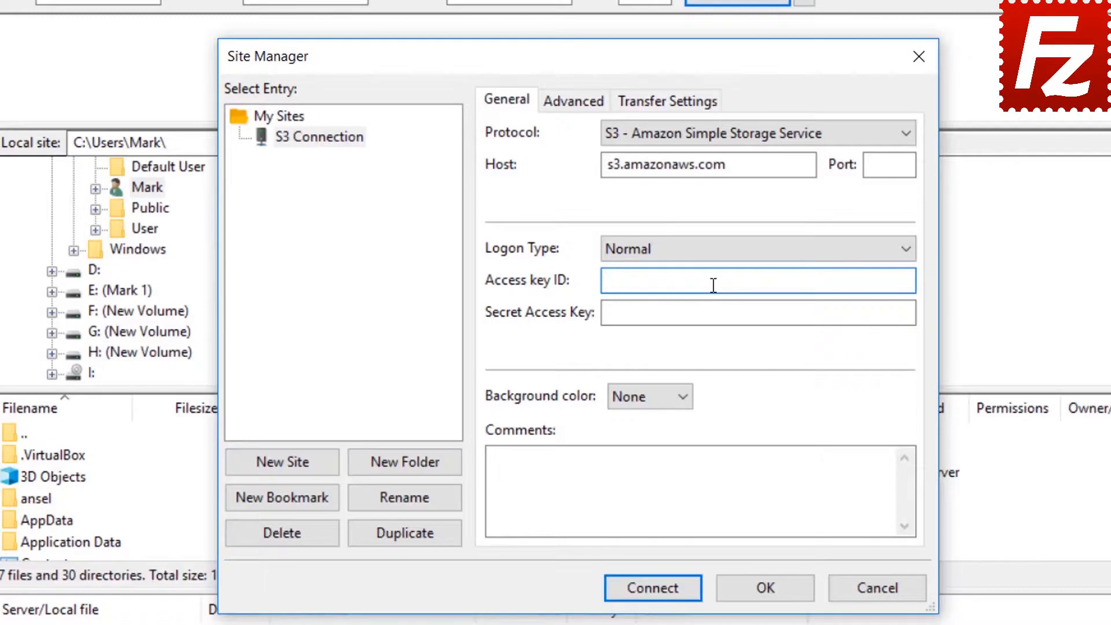
{"action": "key", "text": "ctrl+v"}
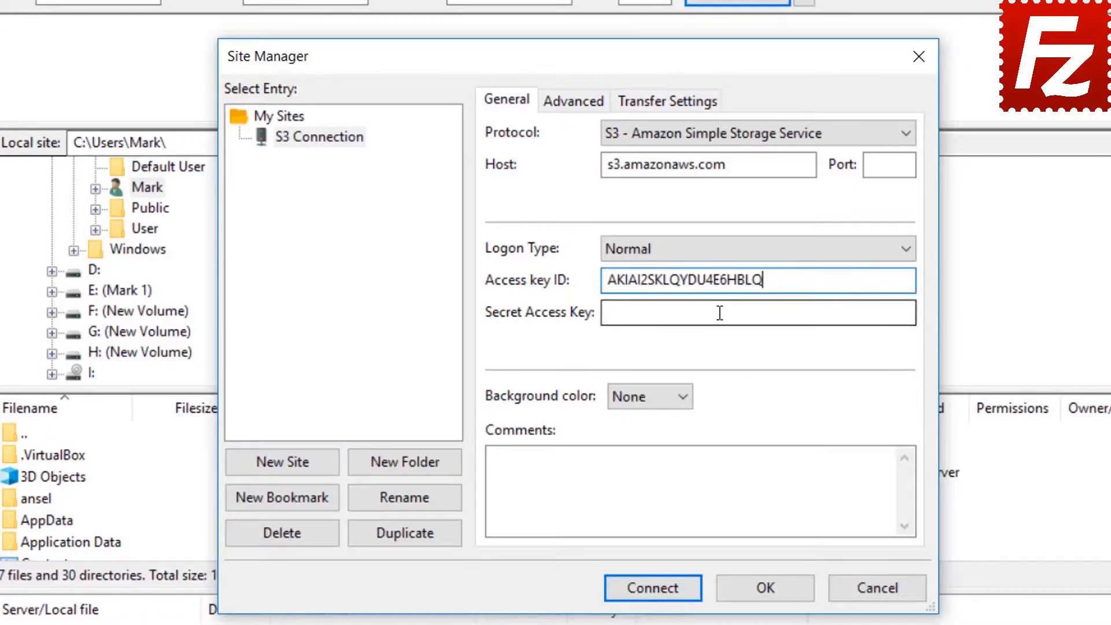
{"action": "left_click", "coordinate": [719, 312]}
{"action": "key", "text": "ctrl+v"}
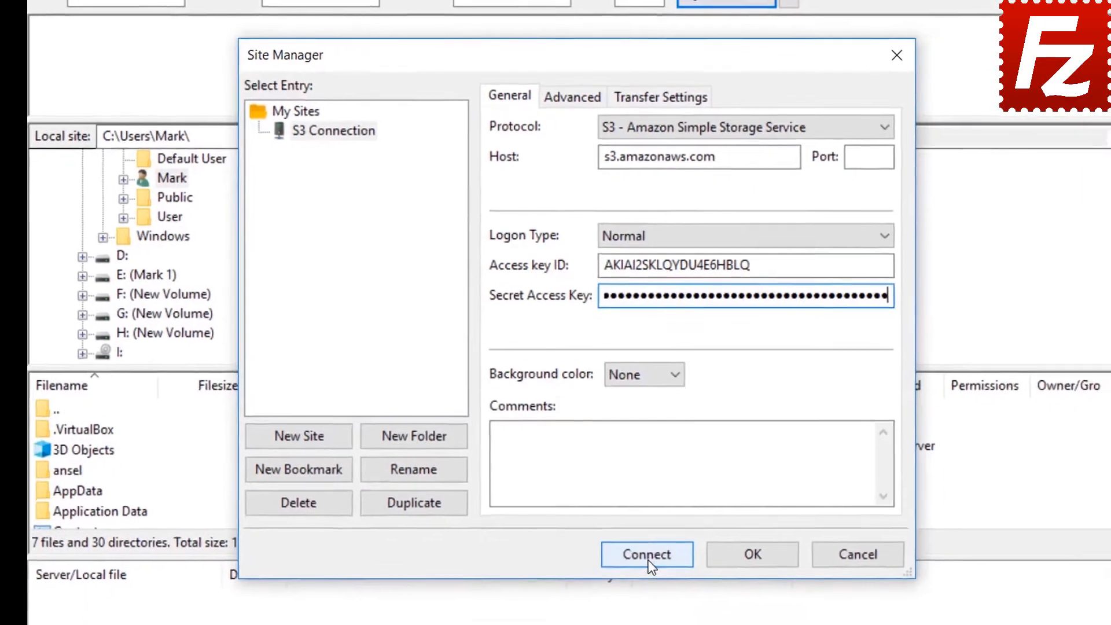
{"action": "left_click", "coordinate": [648, 559]}
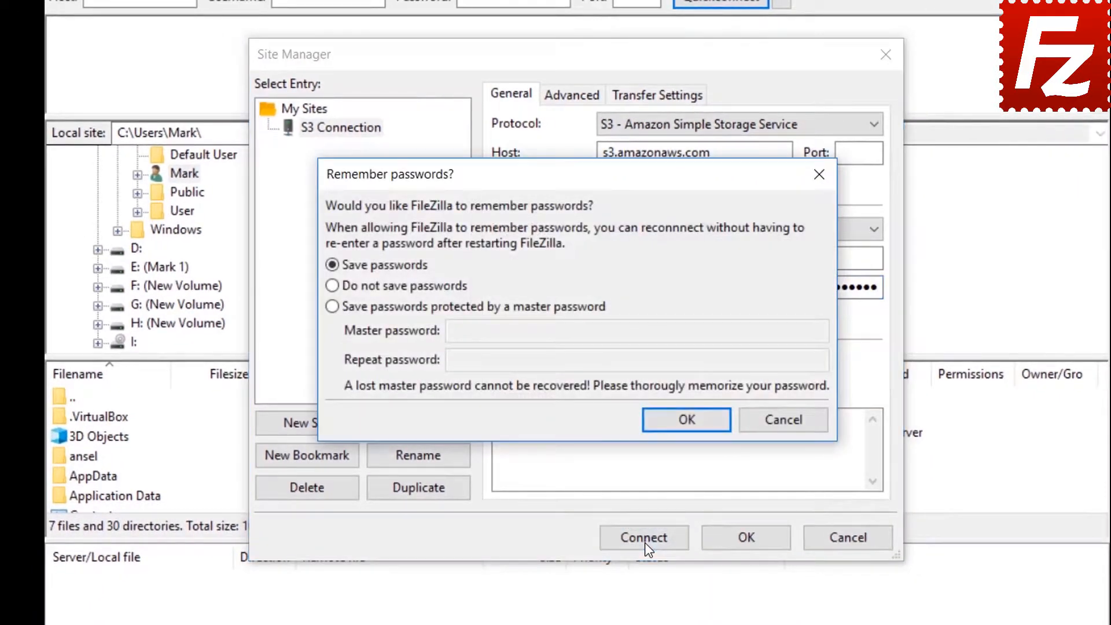
- Keep saved passwords, connect to Amazon S3 in a new tab, and open filezillaprobucket's context menu
{"action": "left_click", "coordinate": [683, 418]}
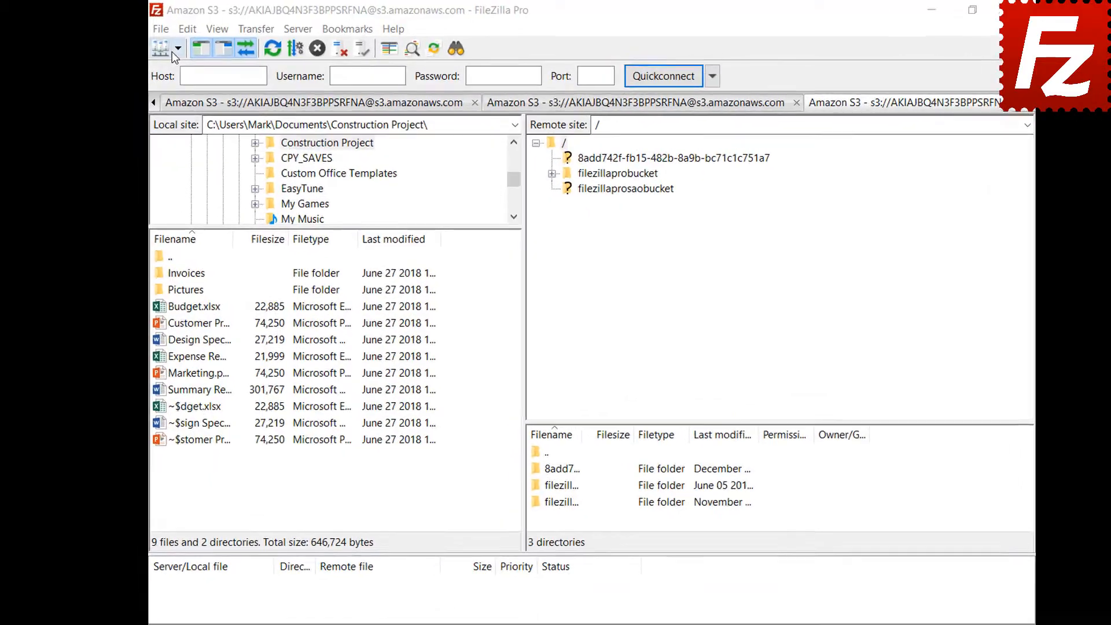
{"action": "left_click", "coordinate": [191, 51]}
{"action": "left_click", "coordinate": [183, 76]}
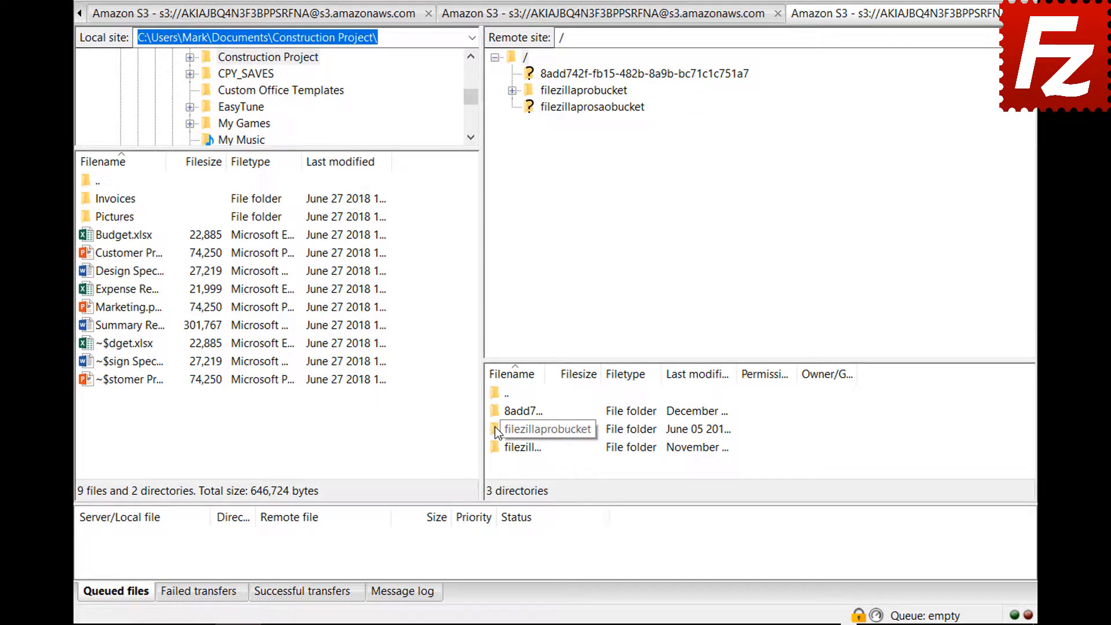
{"action": "right_click", "coordinate": [495, 426]}
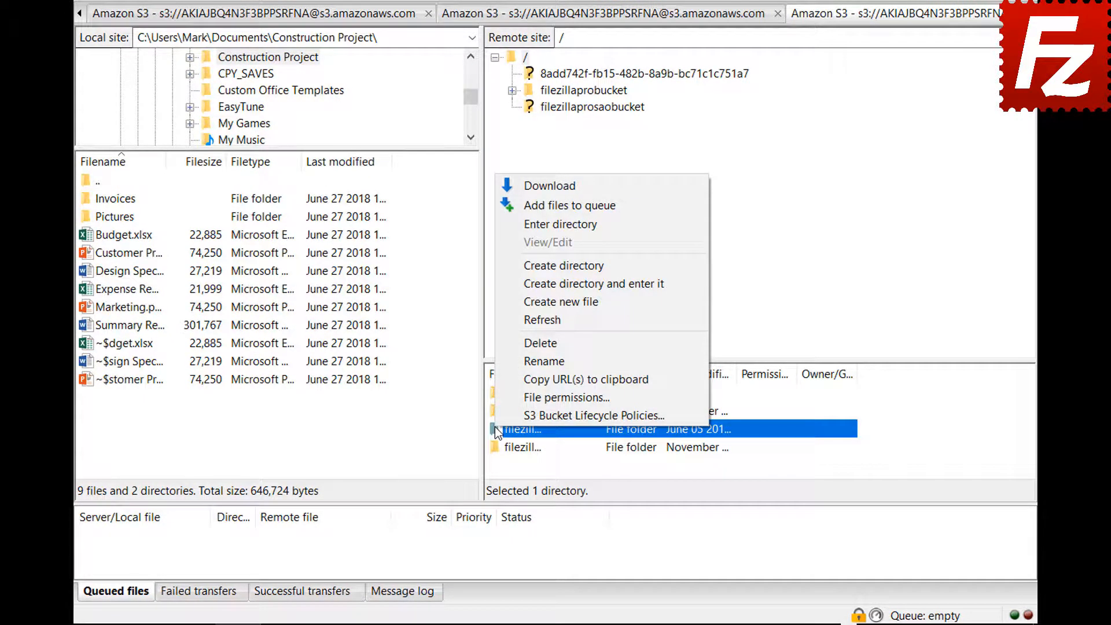
- Add an enabled lifecycle rule 'Archive old site images' filtered by prefix images/
{"action": "left_click", "coordinate": [497, 411]}
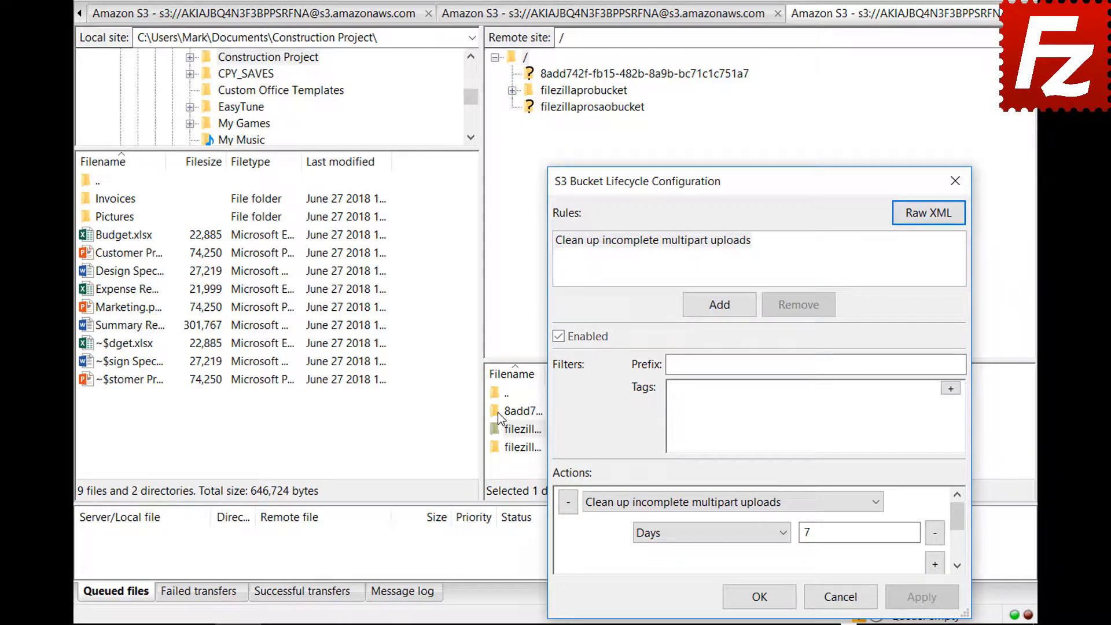
{"action": "left_click", "coordinate": [720, 305]}
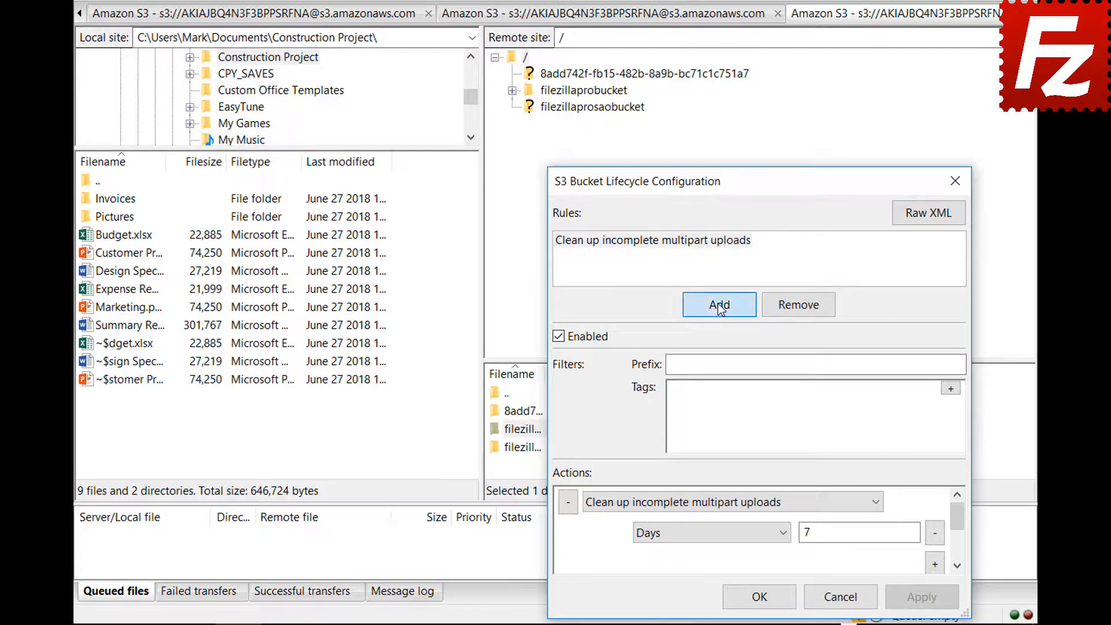
{"action": "type", "text": "Archive old site images"}
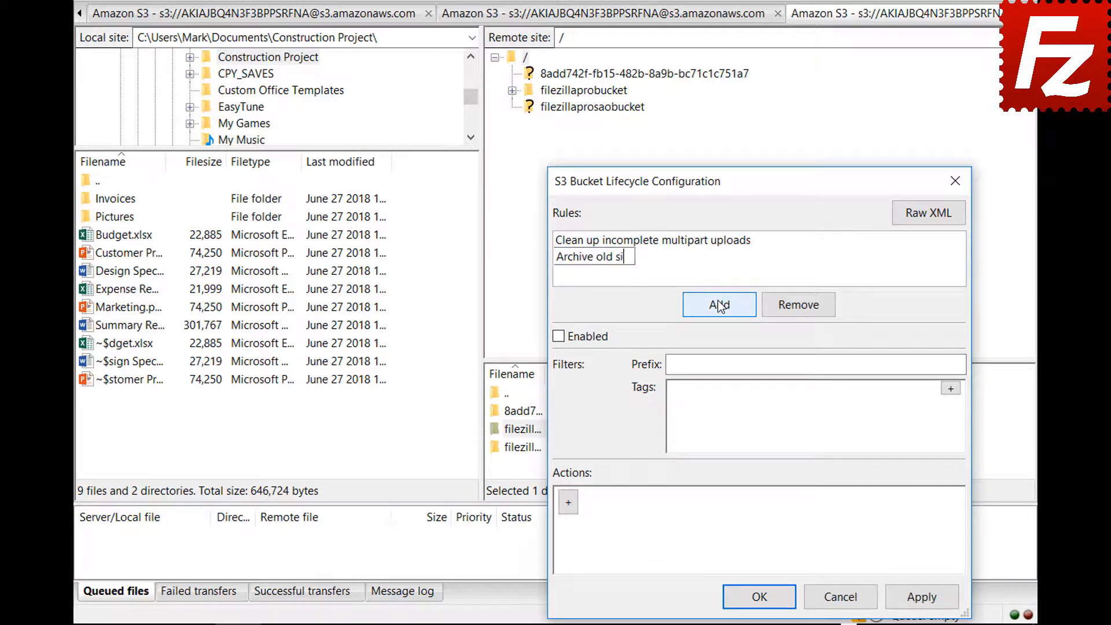
{"action": "left_click", "coordinate": [558, 338]}
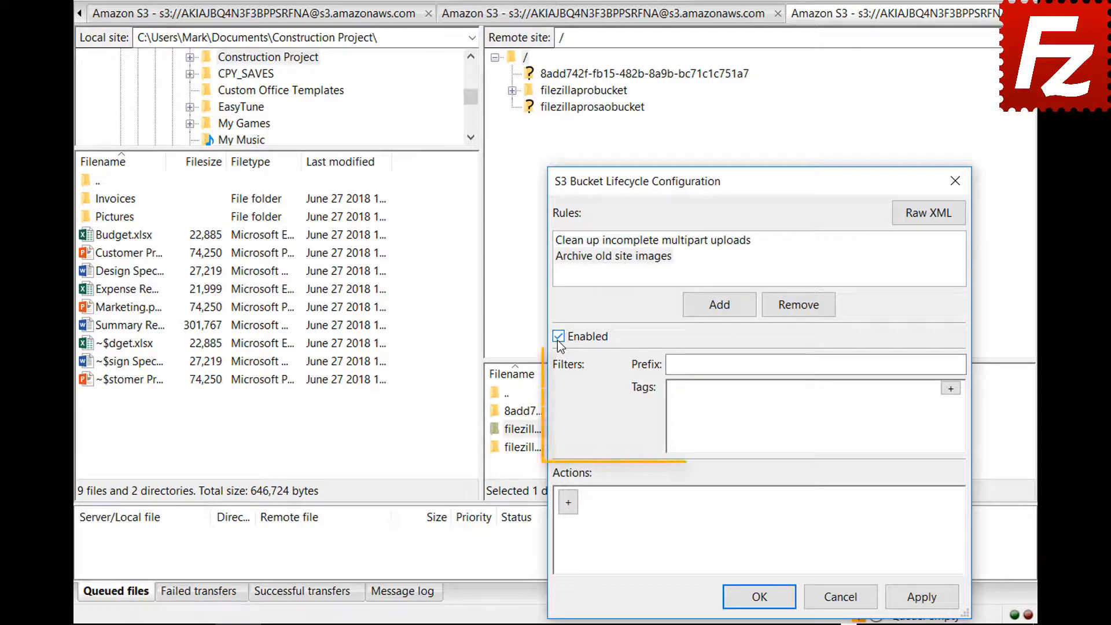
{"action": "left_click", "coordinate": [851, 365]}
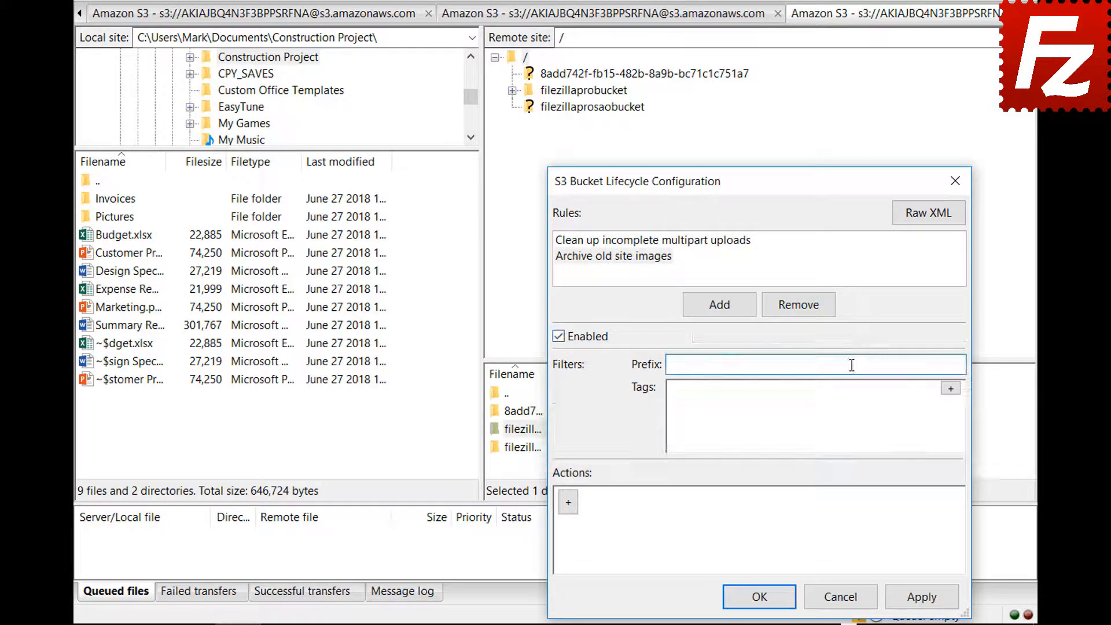
{"action": "type", "text": "images/"}
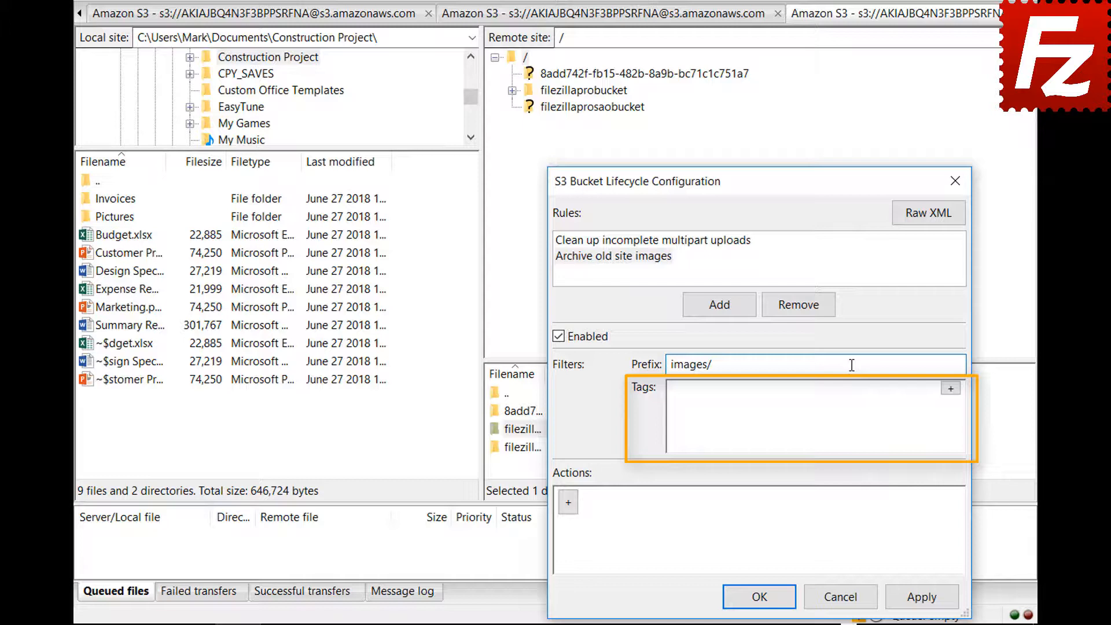
- Add a tag filter to the rule with key 'location' and value 'site'
{"action": "left_click", "coordinate": [951, 388]}
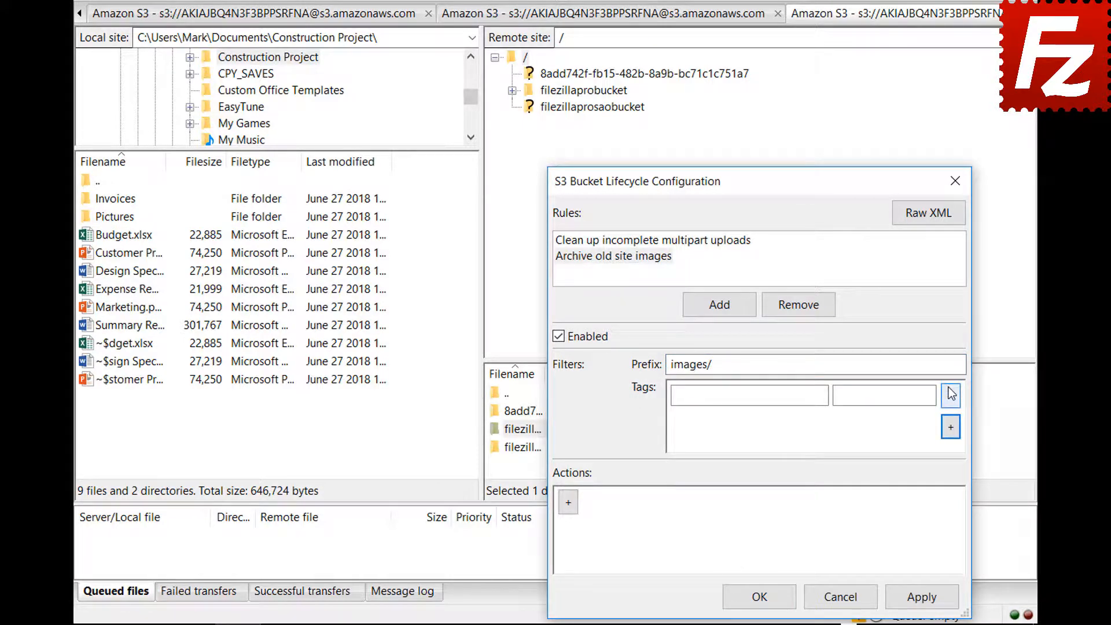
{"action": "left_click", "coordinate": [822, 395]}
{"action": "type", "text": "location"}
{"action": "left_click", "coordinate": [930, 395]}
{"action": "type", "text": "site"}
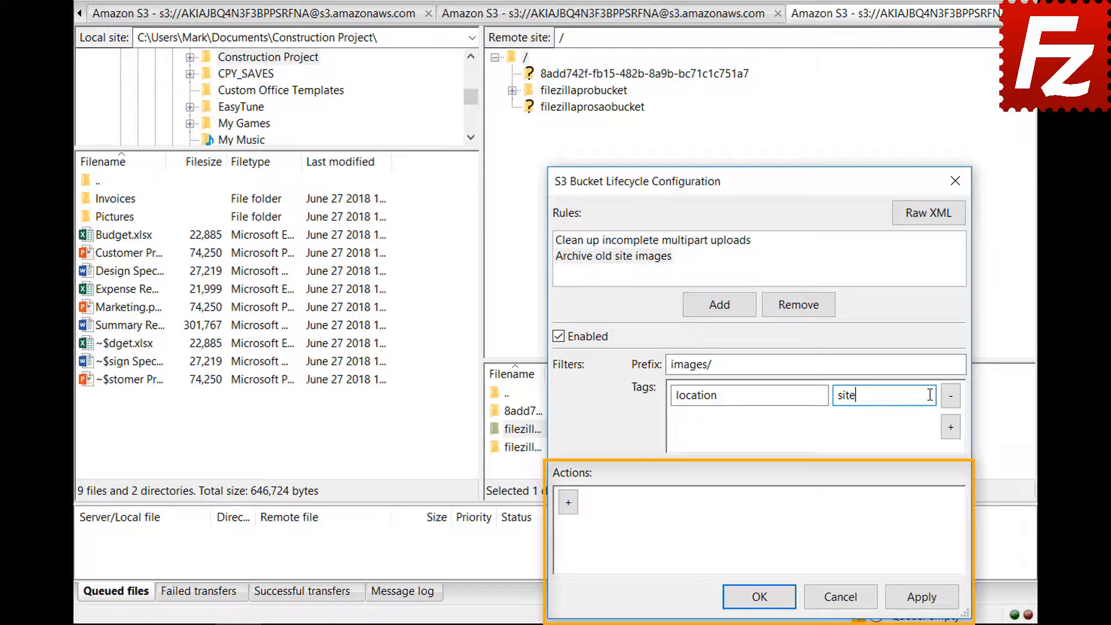
- Add a Transition (current version) action with a Days condition set to 30
{"action": "left_click", "coordinate": [568, 502]}
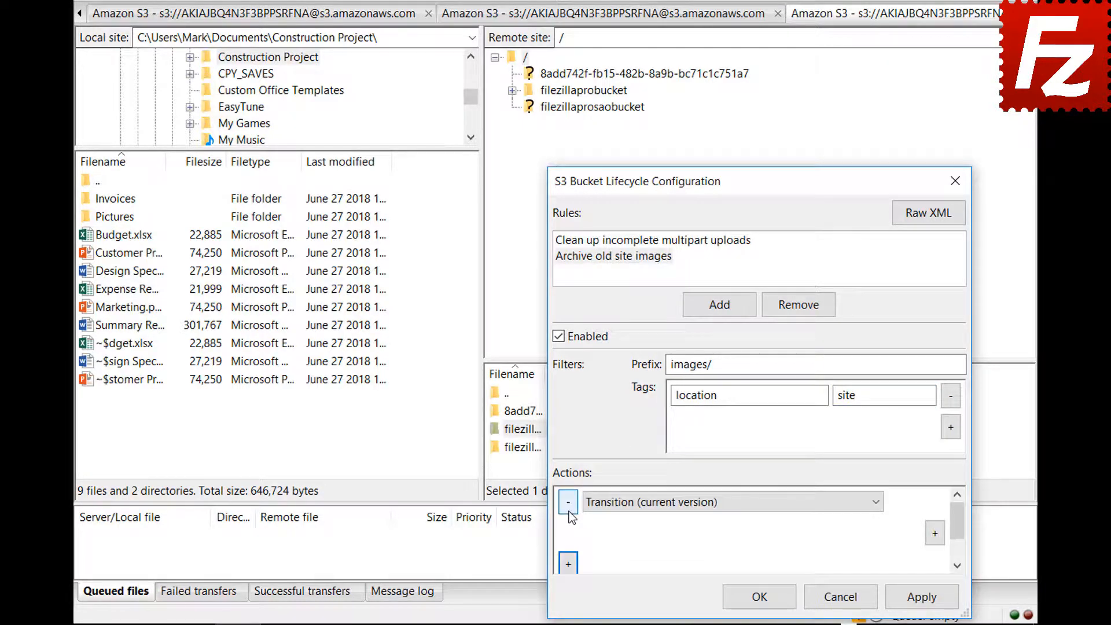
{"action": "left_click", "coordinate": [876, 504]}
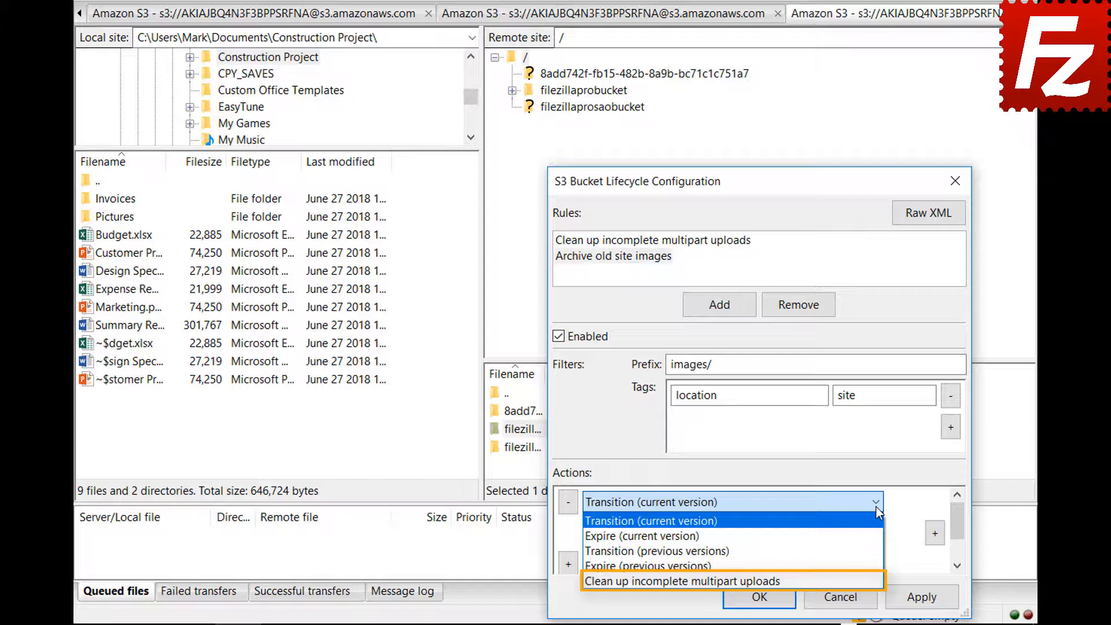
{"action": "left_click", "coordinate": [876, 507]}
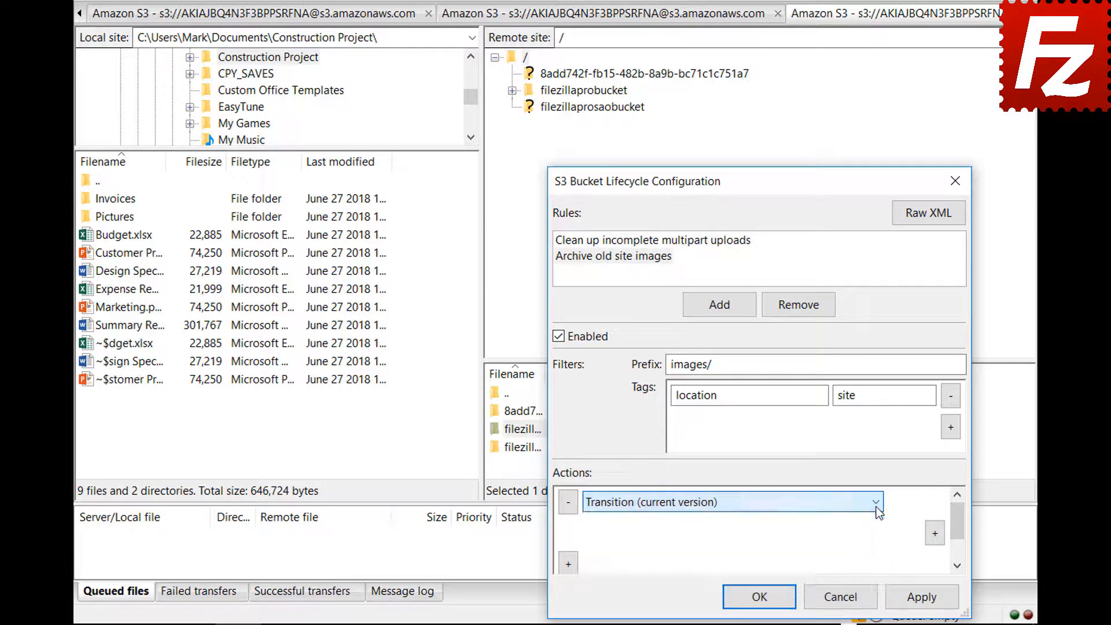
{"action": "left_click", "coordinate": [935, 533]}
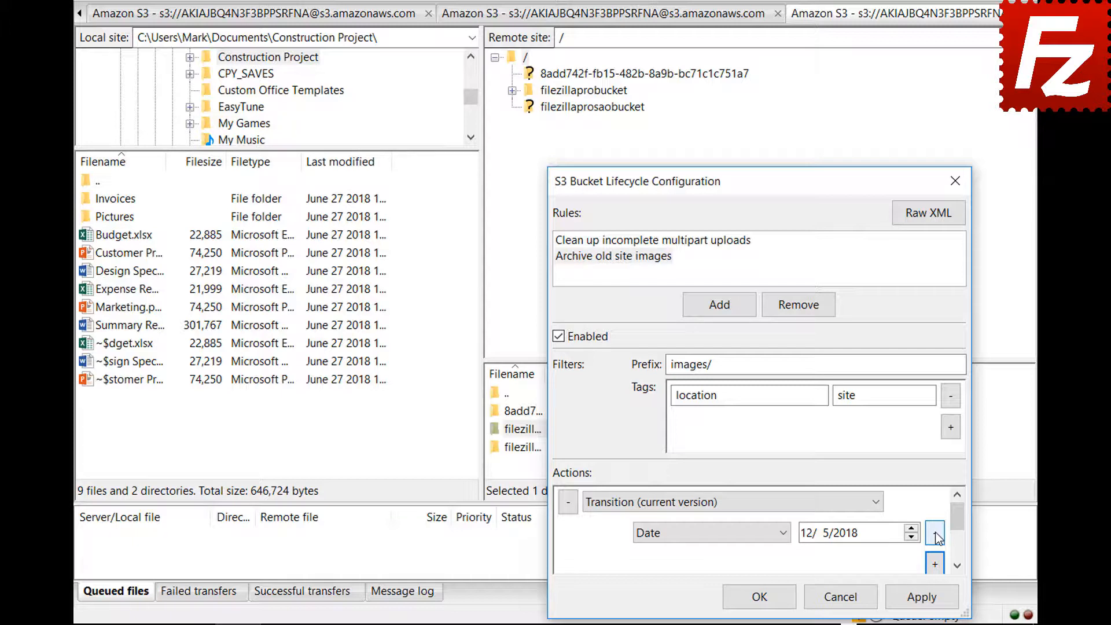
{"action": "left_click", "coordinate": [785, 533]}
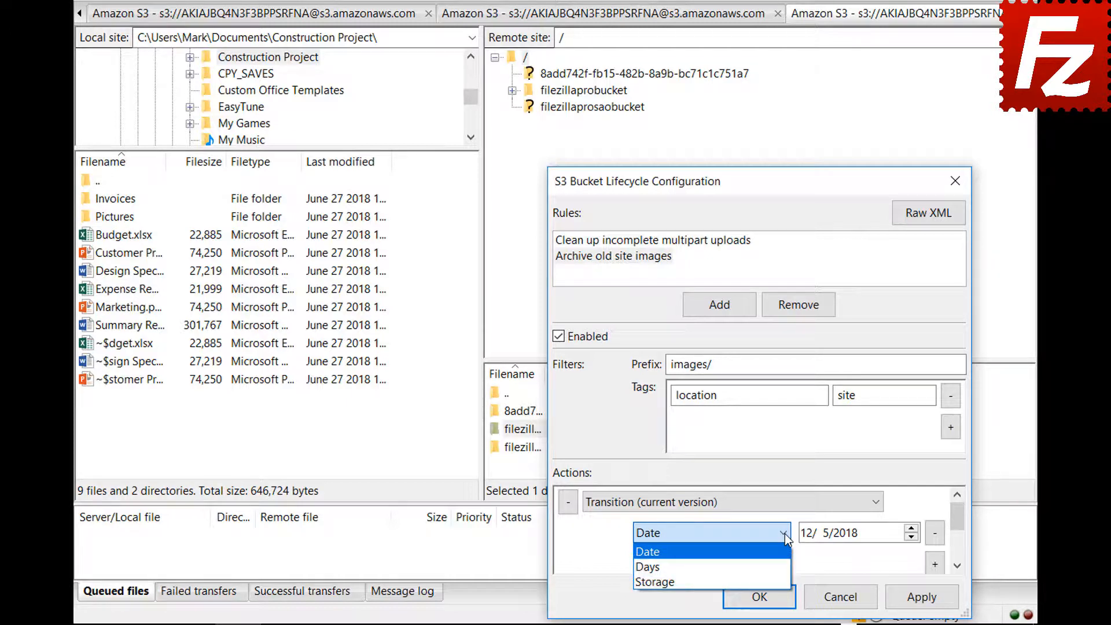
{"action": "left_click", "coordinate": [780, 566]}
- Add a Storage class condition of Glacier and save the lifecycle settings
{"action": "left_click", "coordinate": [935, 564]}
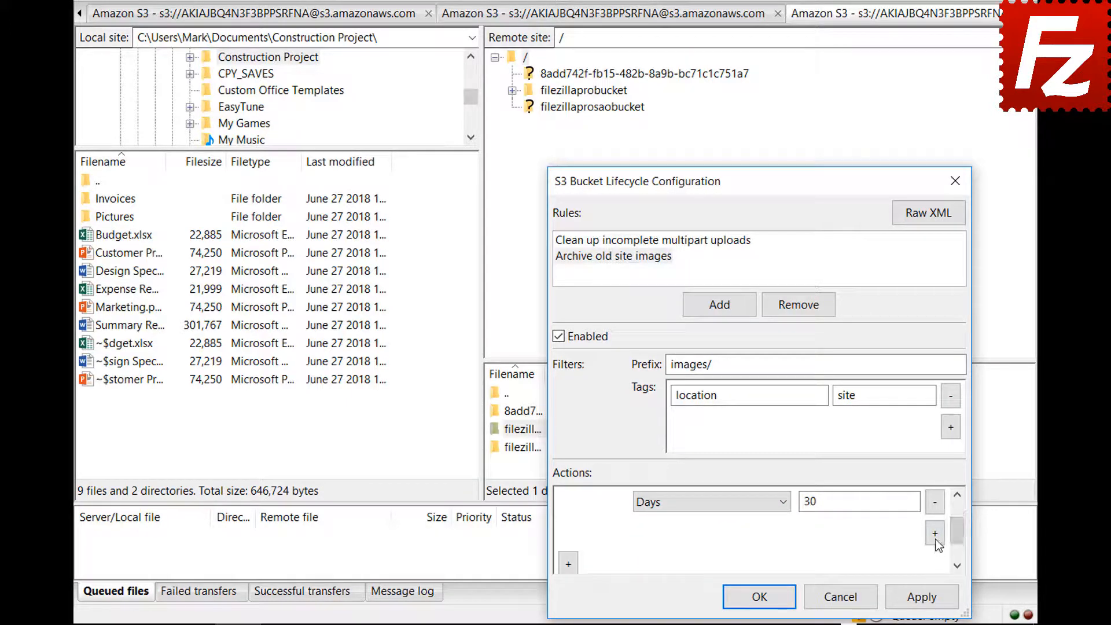
{"action": "left_click", "coordinate": [707, 533]}
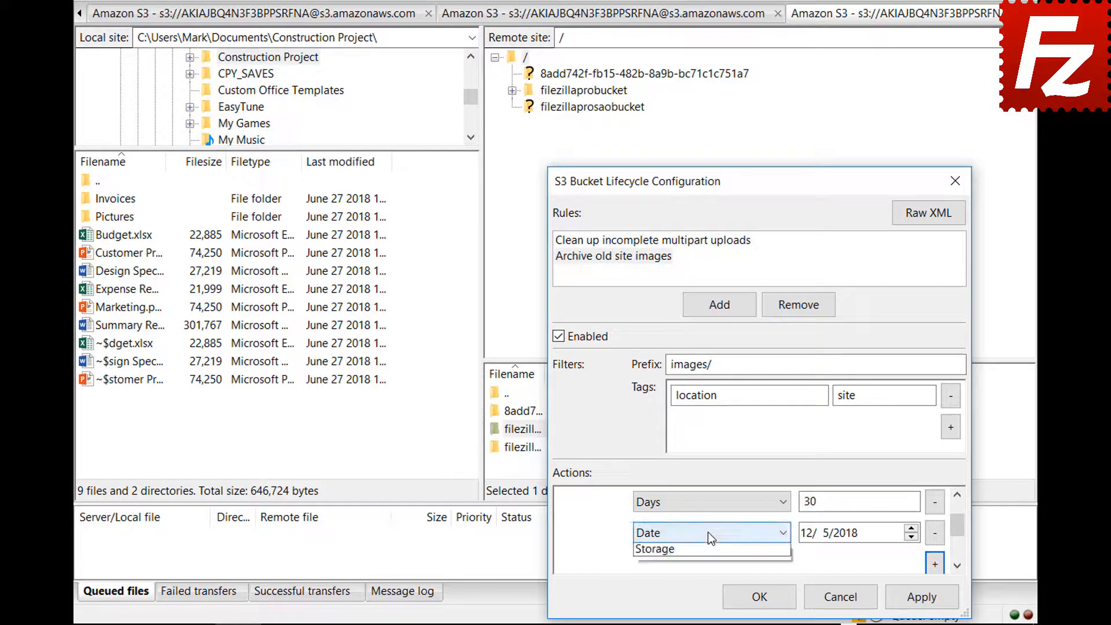
{"action": "left_click", "coordinate": [710, 580]}
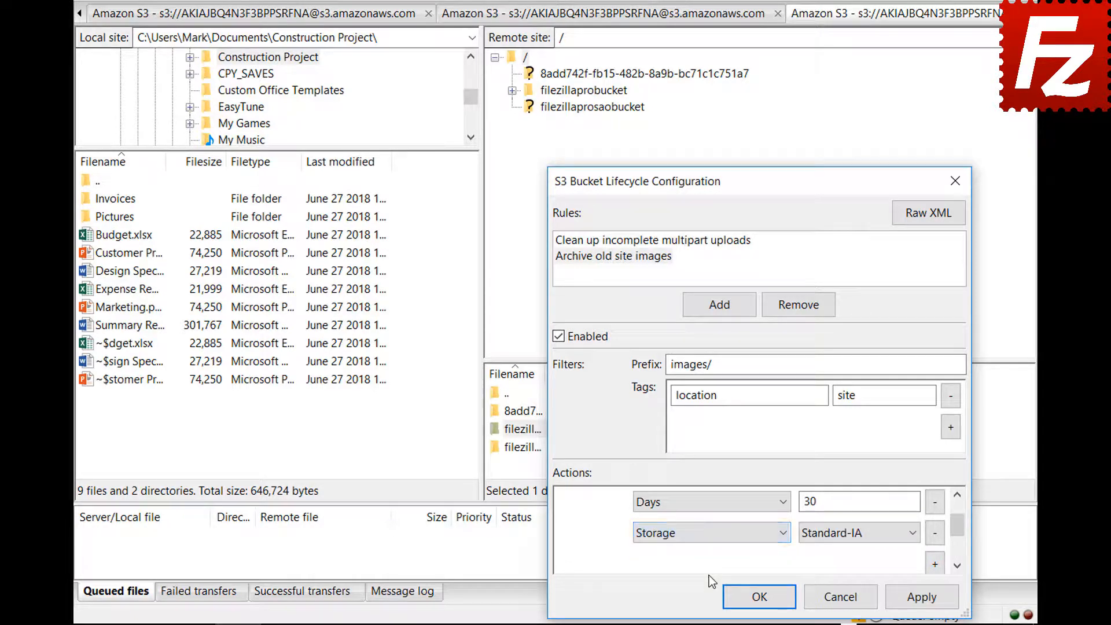
{"action": "left_click", "coordinate": [834, 537]}
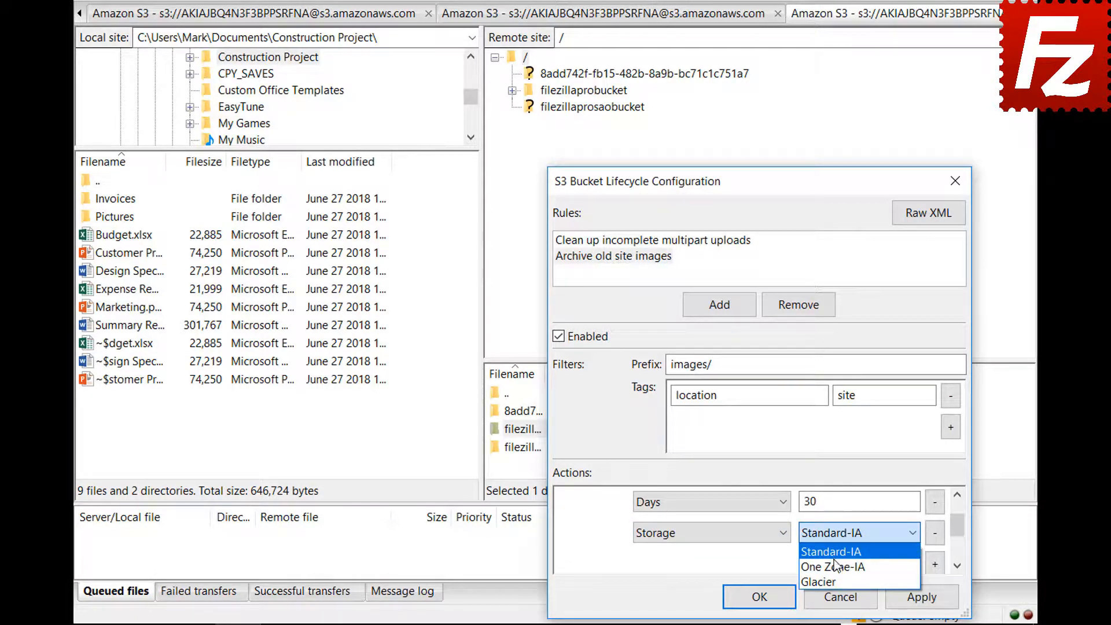
{"action": "left_click", "coordinate": [834, 578]}
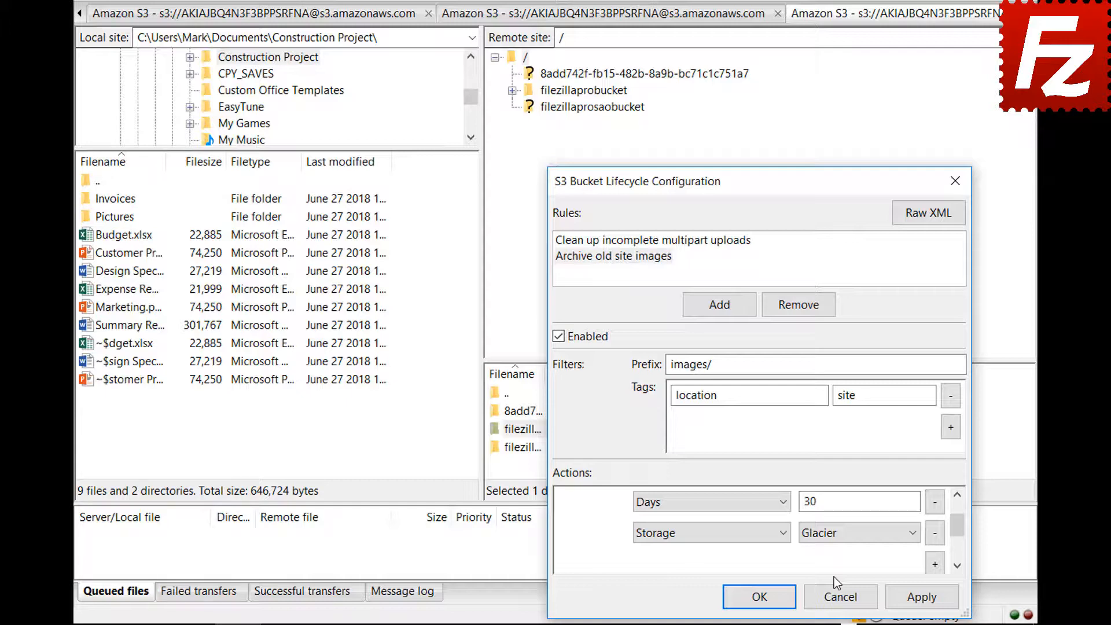
{"action": "left_click", "coordinate": [741, 596]}
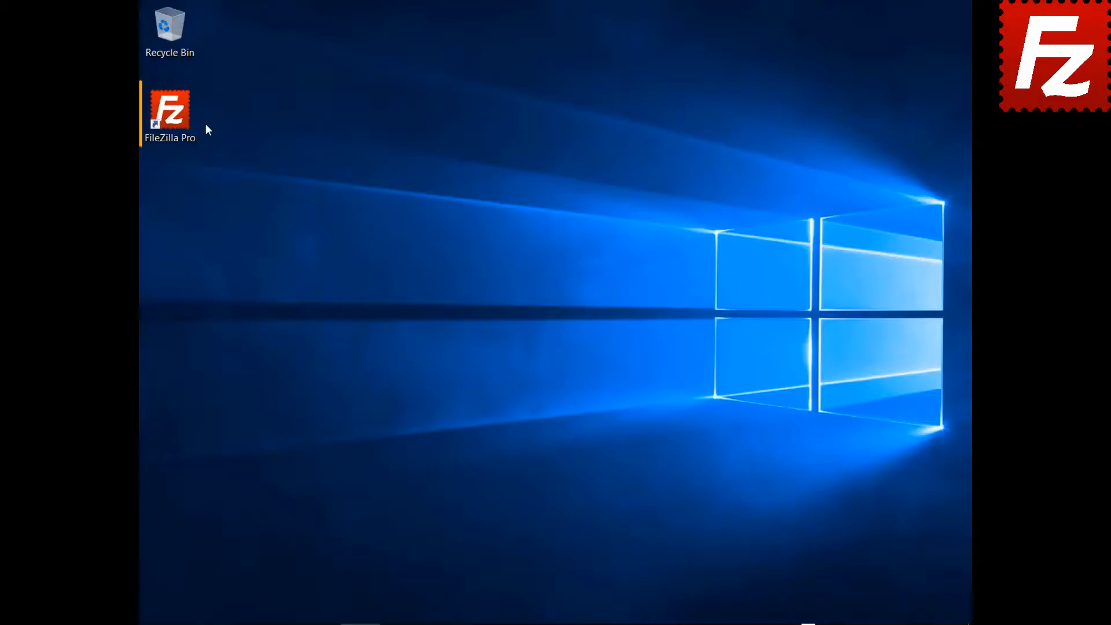
- Launch FileZilla Pro and add a Site Manager entry named 'Azure File Connection'
{"action": "double_click", "coordinate": [179, 124]}
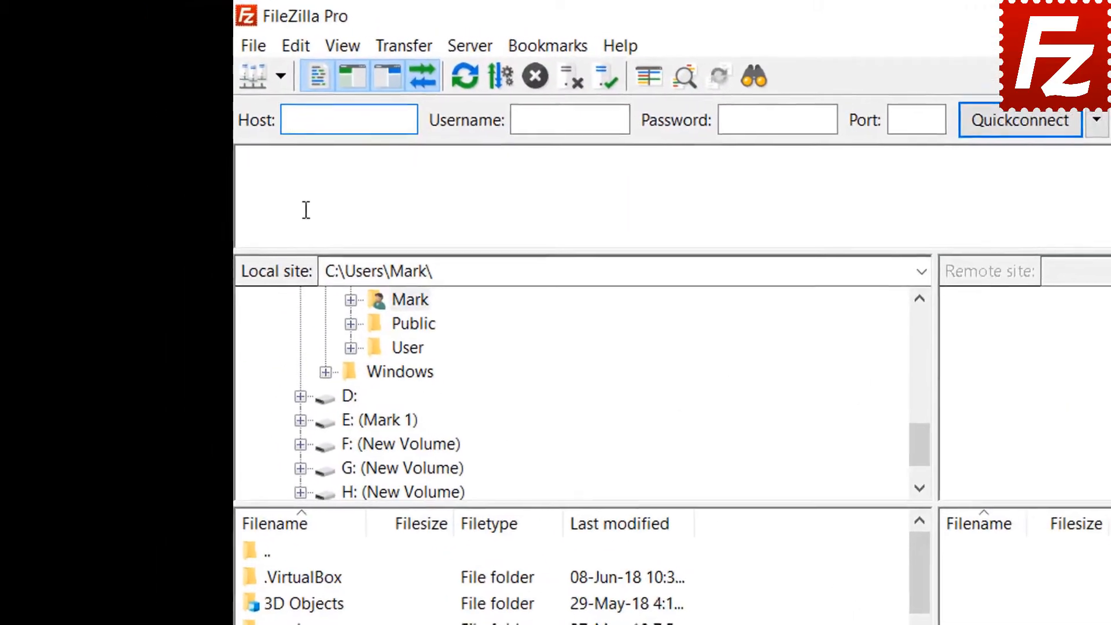
{"action": "left_click", "coordinate": [257, 48]}
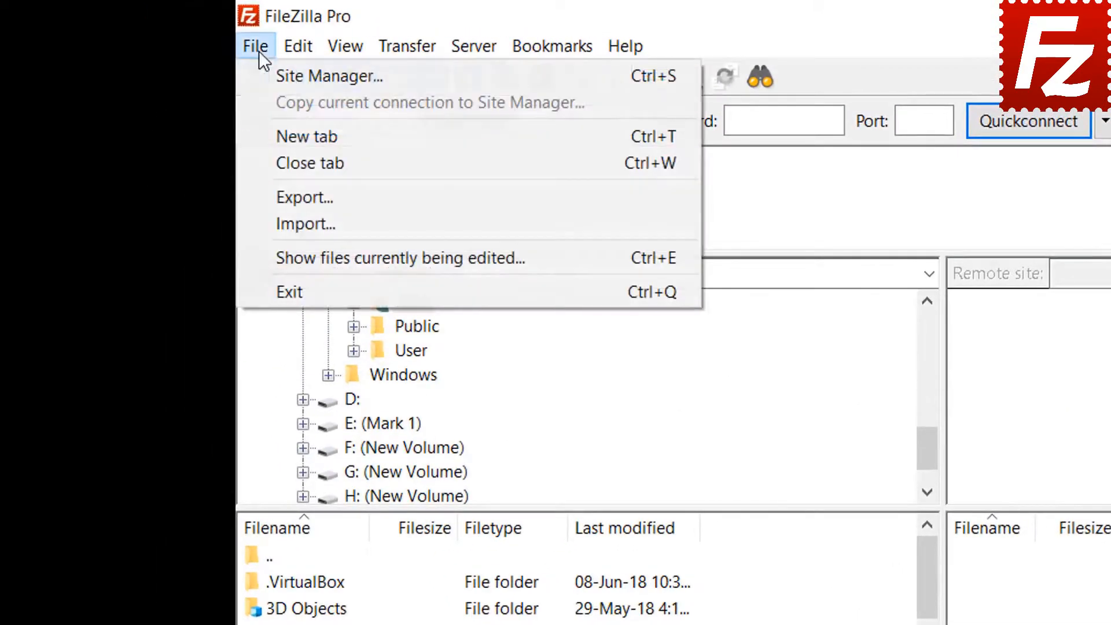
{"action": "left_click", "coordinate": [277, 79]}
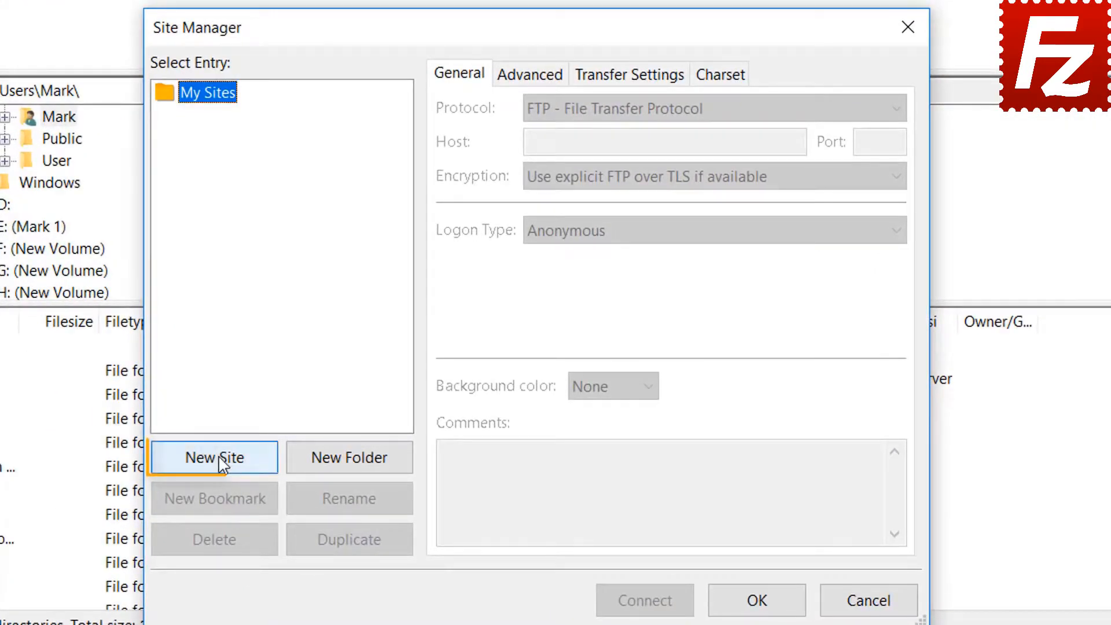
{"action": "left_click", "coordinate": [222, 460]}
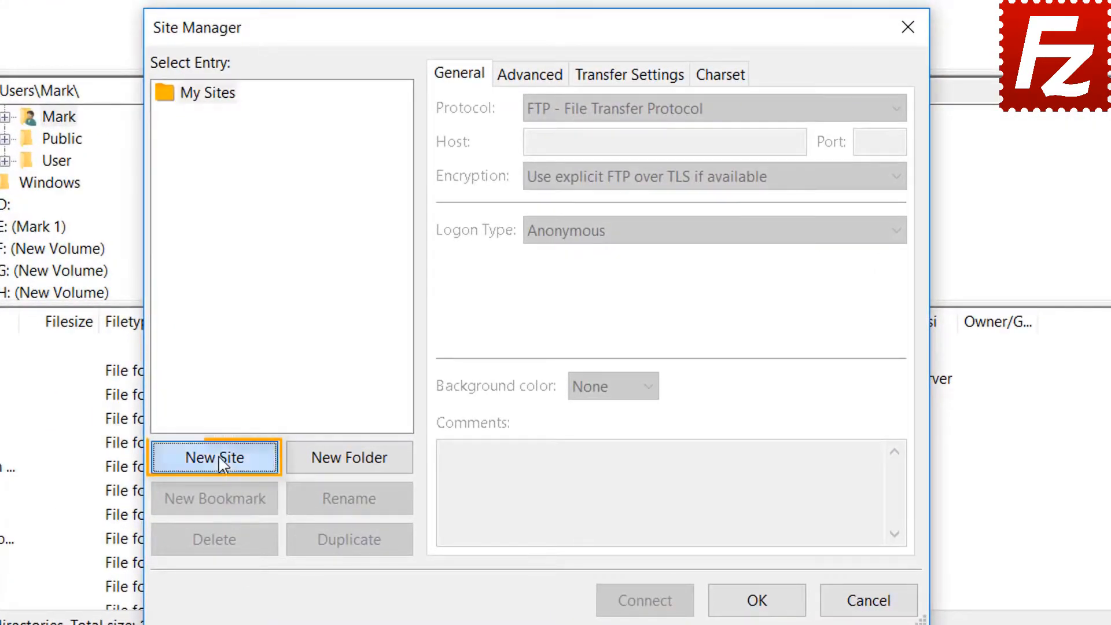
{"action": "type", "text": "Azu"}
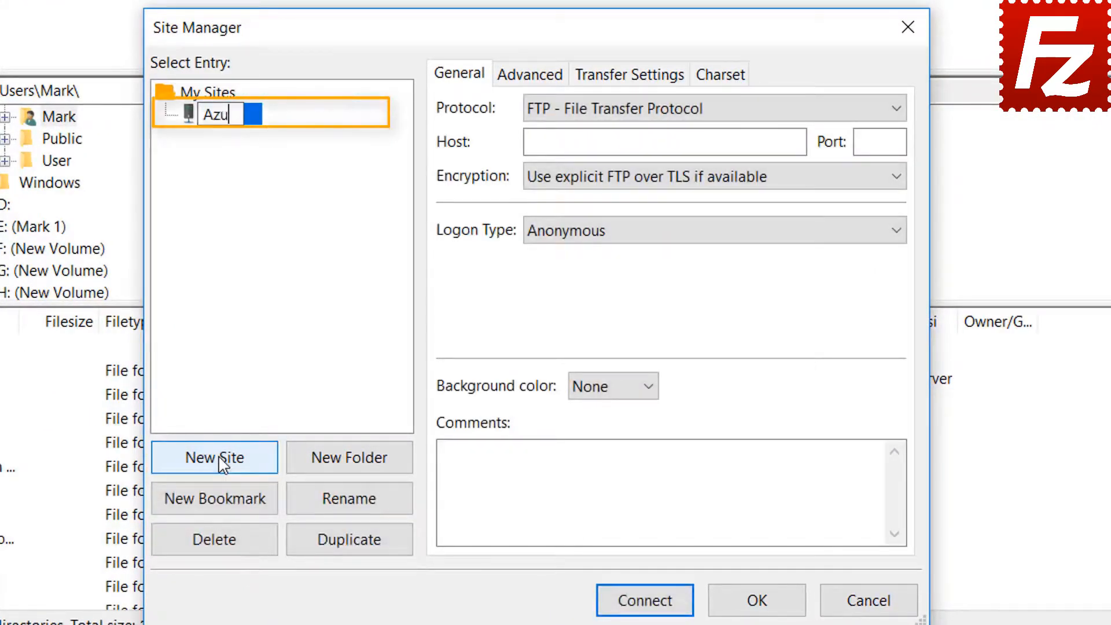
{"action": "type", "text": "re Fi"}
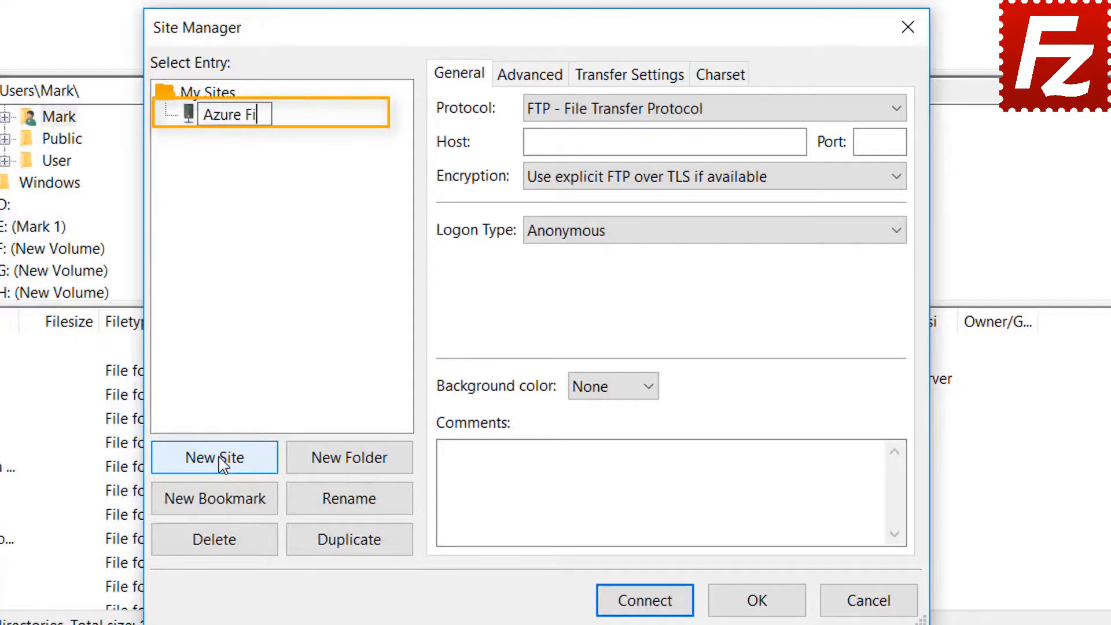
{"action": "type", "text": "le Connection"}
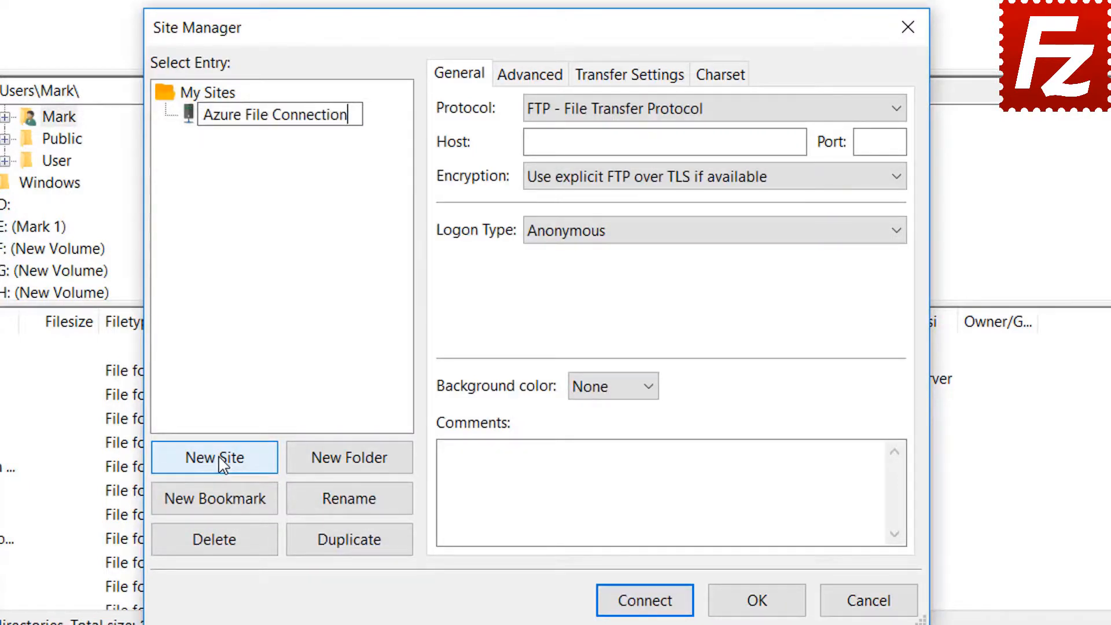
{"action": "key", "text": "Return"}
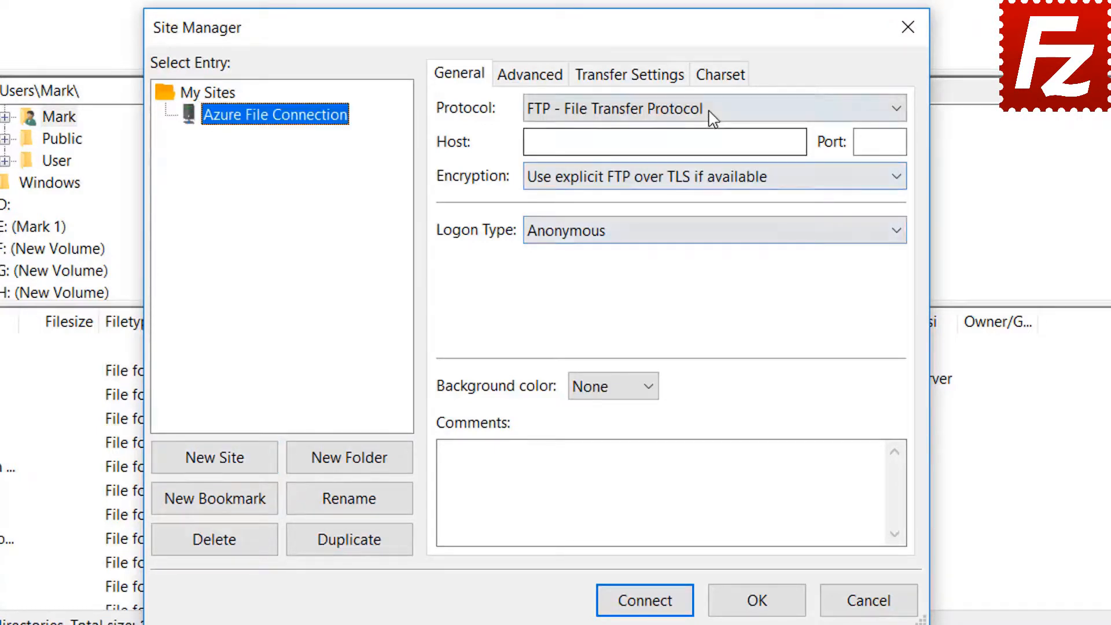
- Switch the site to Microsoft Azure File Storage Service, enter the storage account name, and paste the access key
{"action": "left_click", "coordinate": [710, 116]}
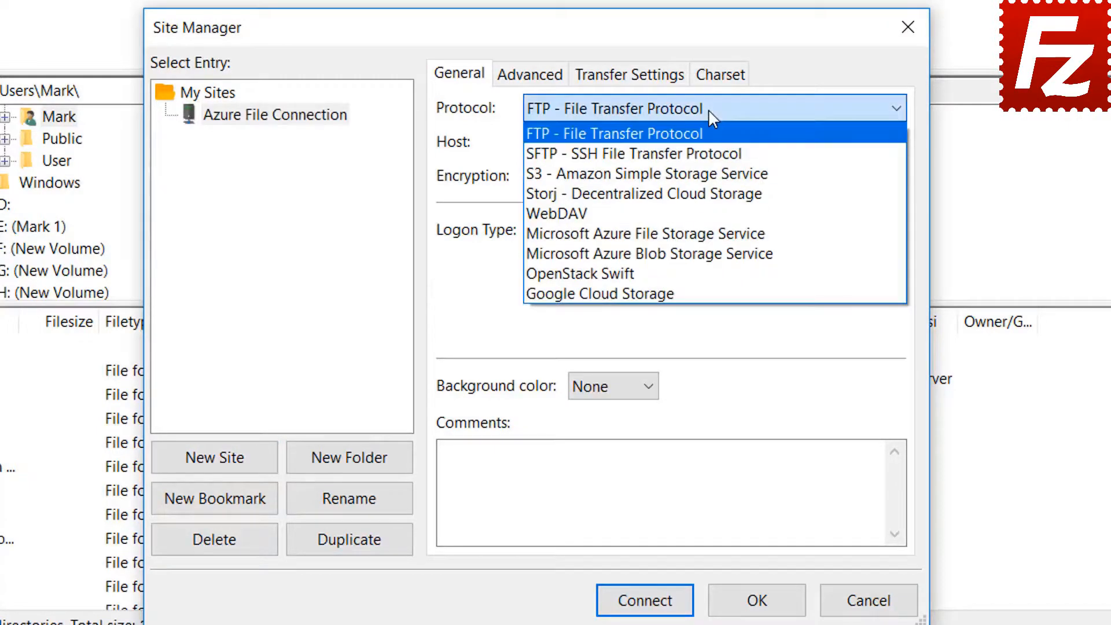
{"action": "left_click", "coordinate": [709, 234]}
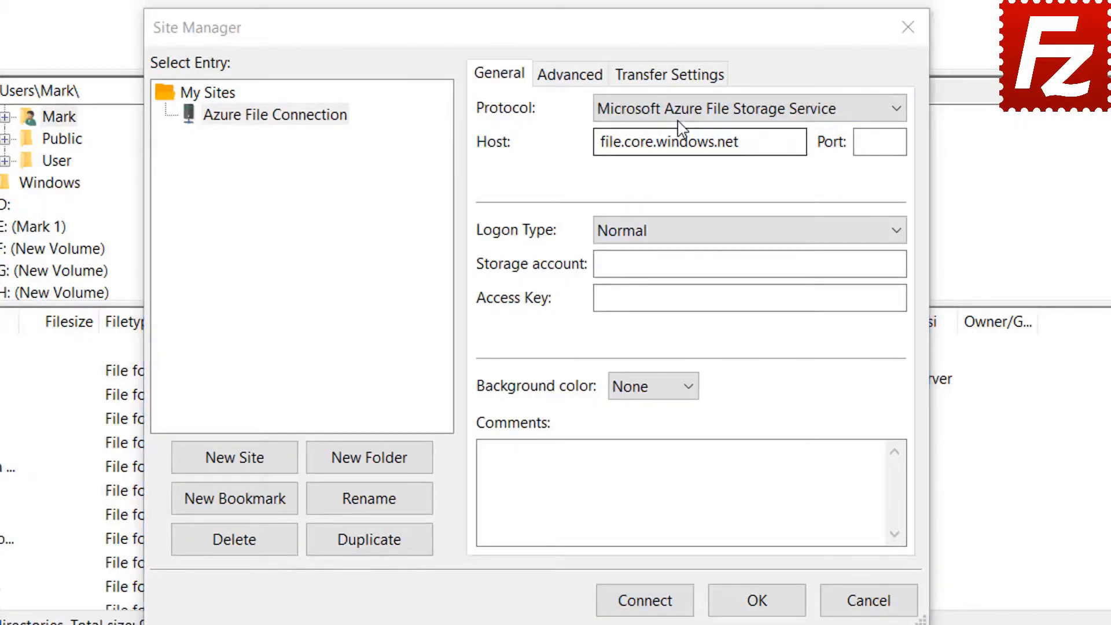
{"action": "left_click", "coordinate": [681, 116]}
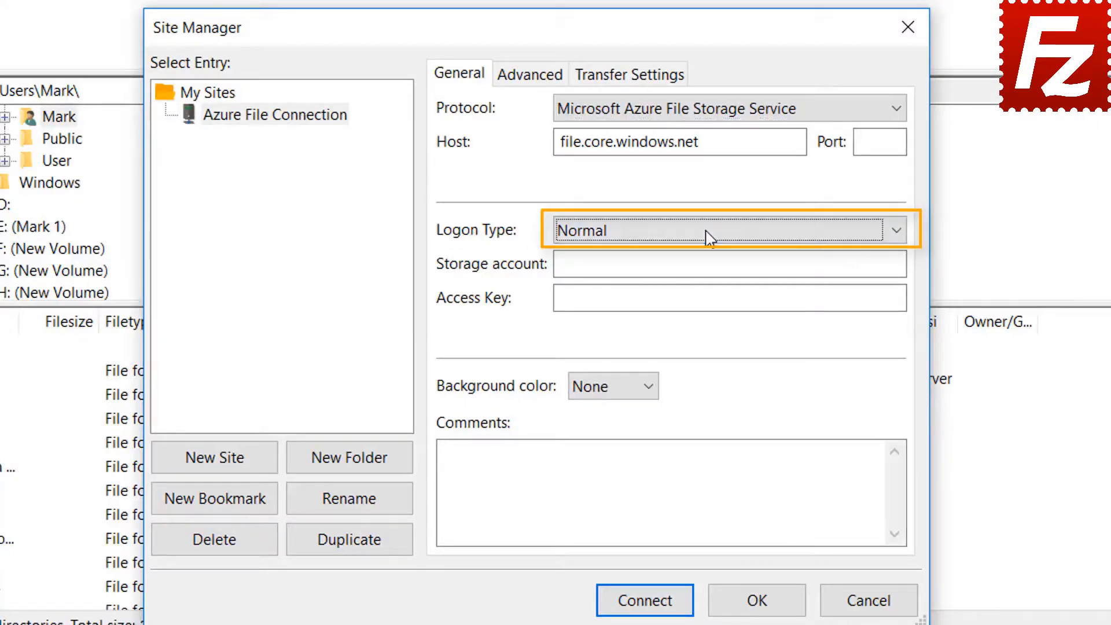
{"action": "left_click", "coordinate": [693, 264]}
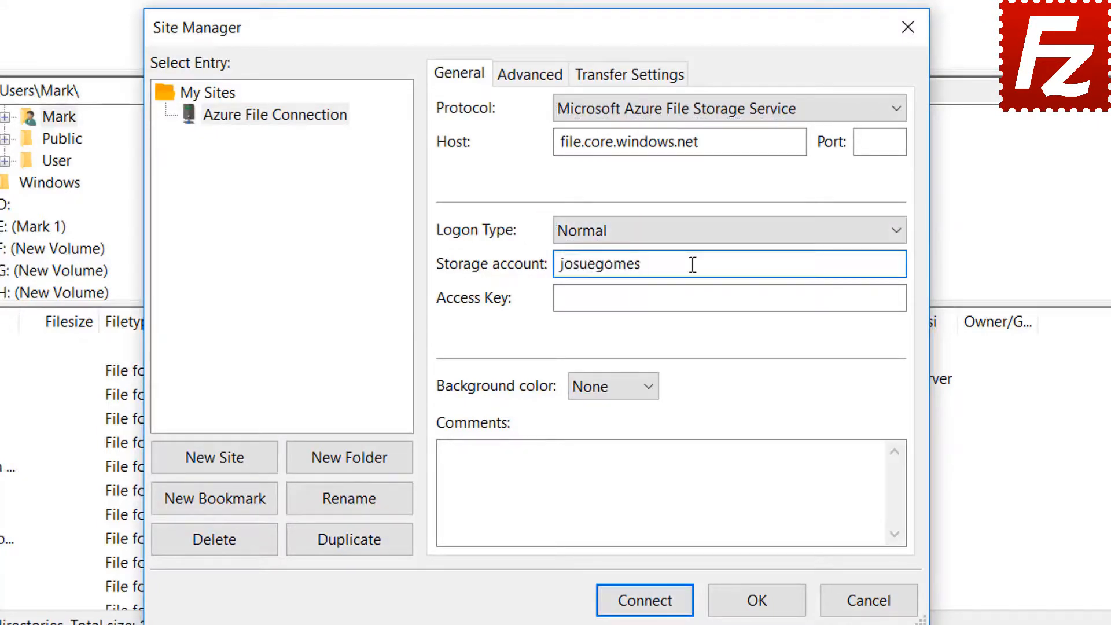
{"action": "left_click", "coordinate": [611, 304]}
{"action": "key", "text": "ctrl+v"}
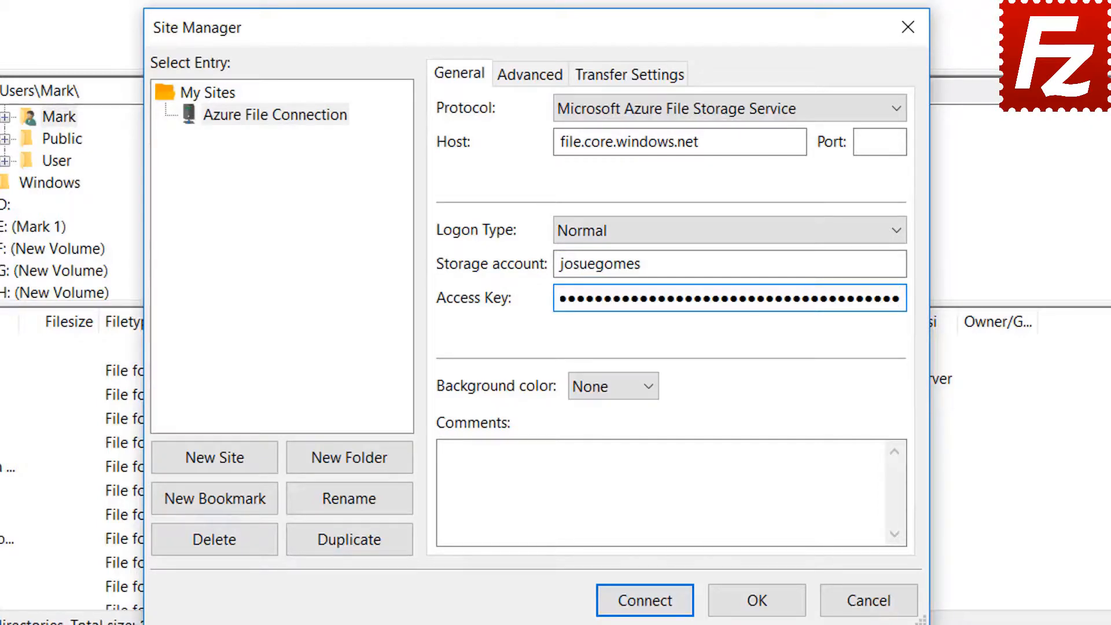
- Connect to Azure File Connection, always trusting its certificate in future sessions
{"action": "left_click", "coordinate": [646, 612]}
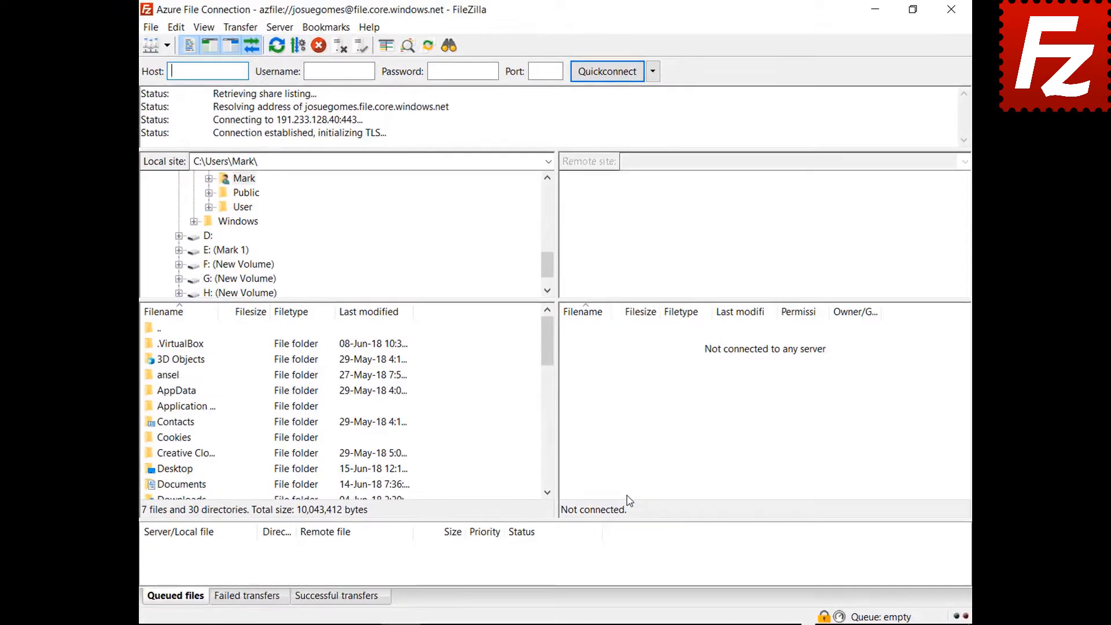
{"action": "left_click", "coordinate": [545, 520]}
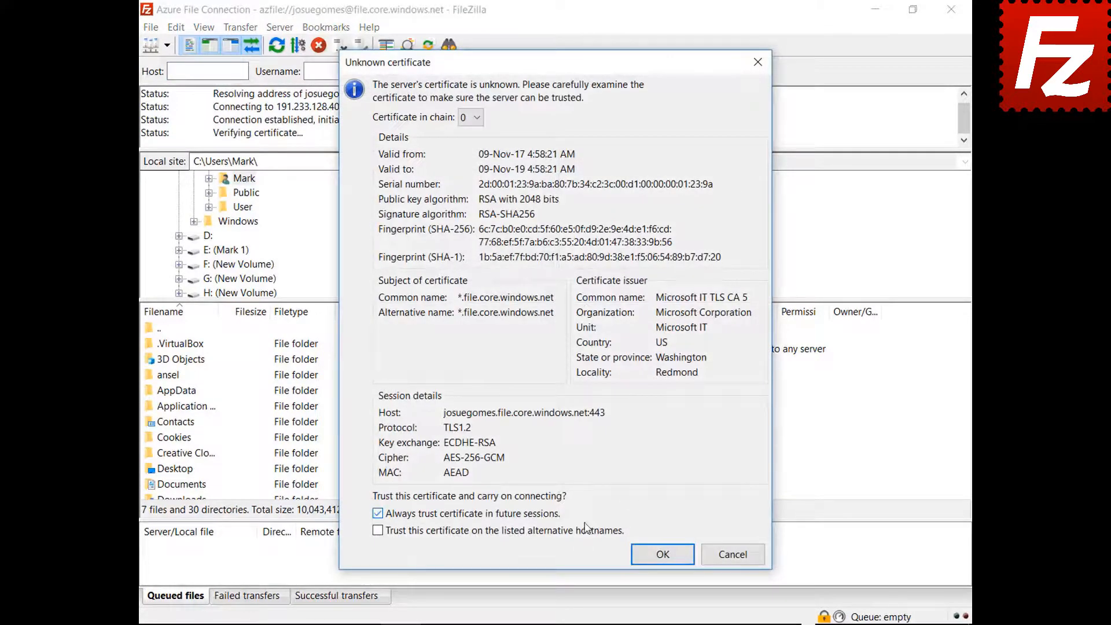
{"action": "left_click", "coordinate": [663, 555]}
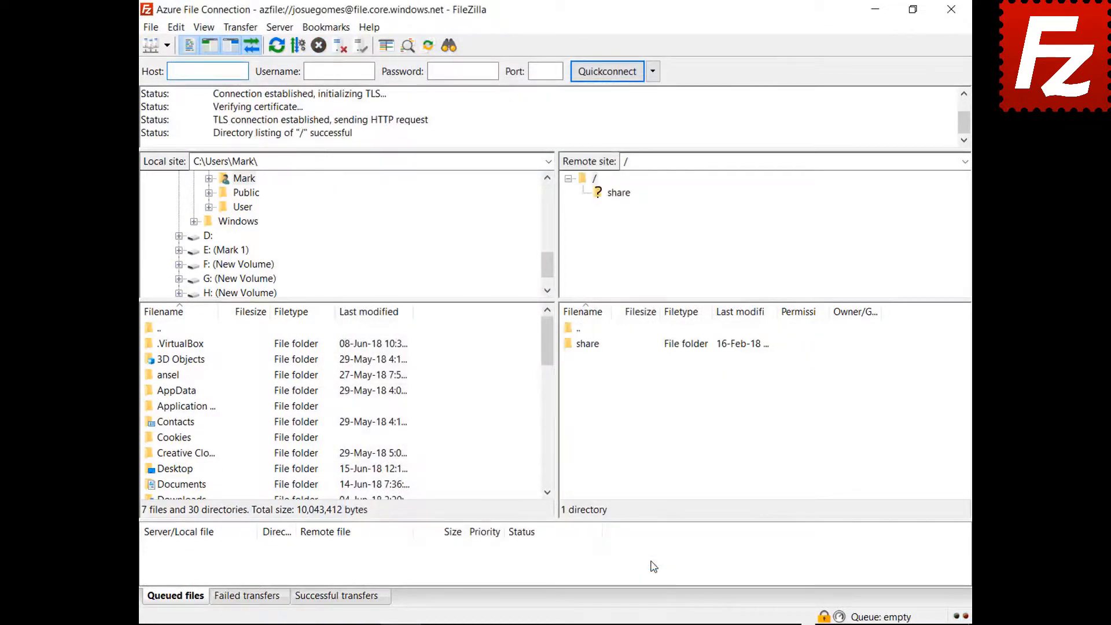
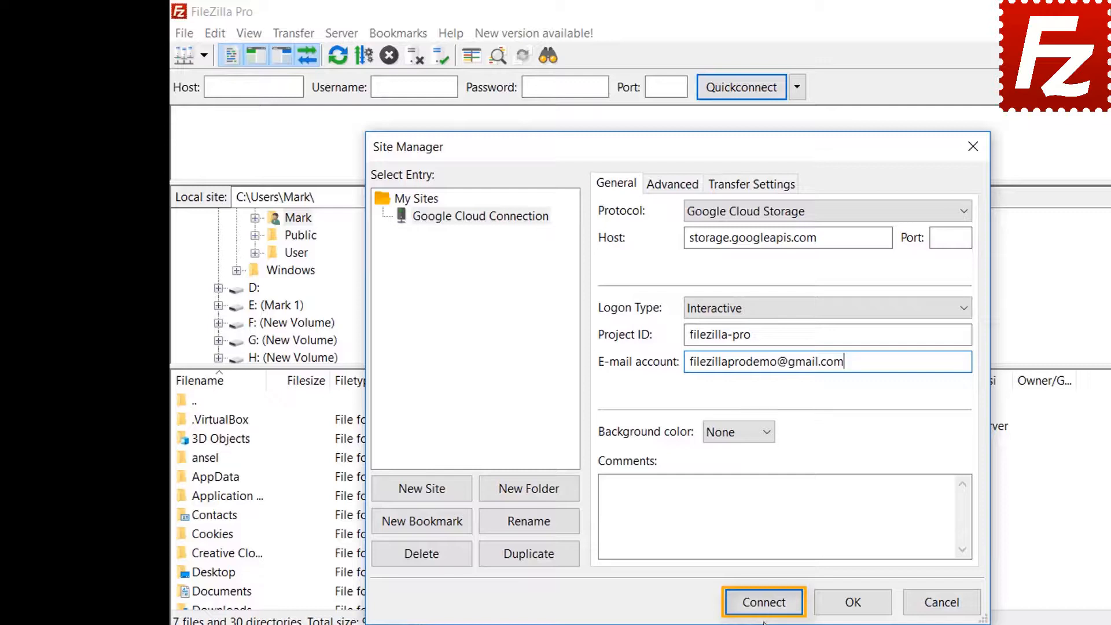
- Connect to the Google Cloud Storage site and sign in with the Google account's e-mail and password
{"action": "left_click", "coordinate": [764, 601]}
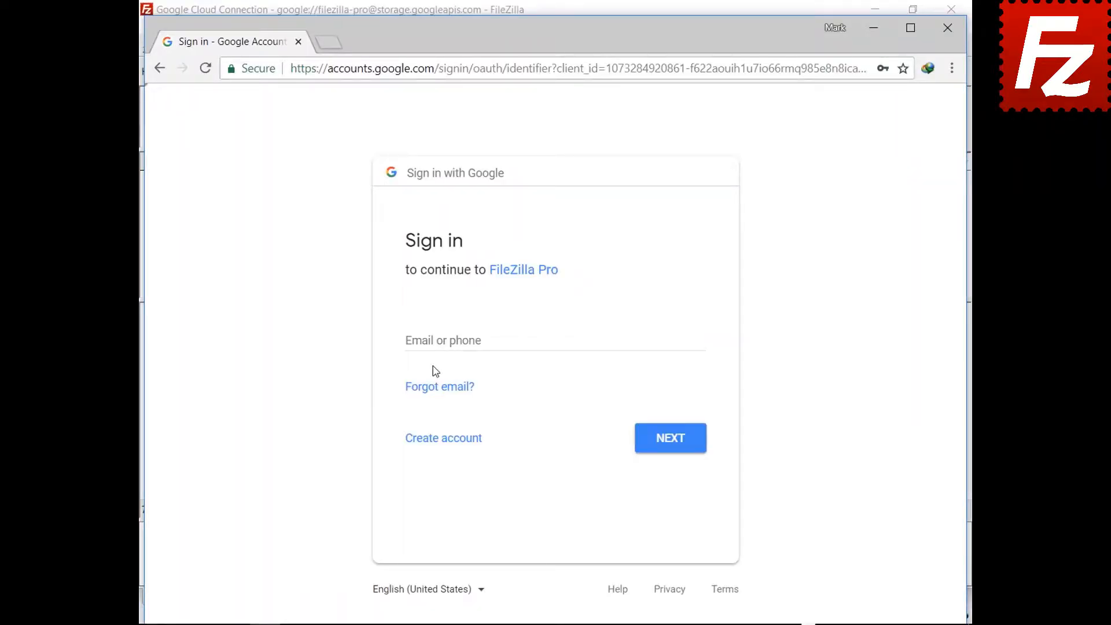
{"action": "left_click", "coordinate": [438, 340]}
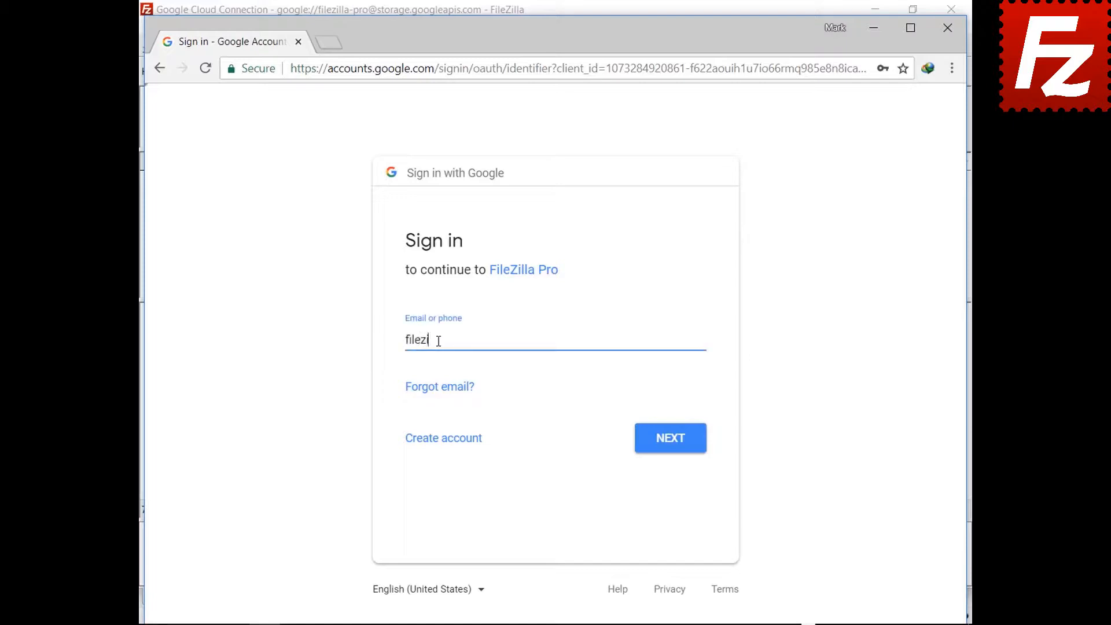
{"action": "left_click", "coordinate": [669, 446]}
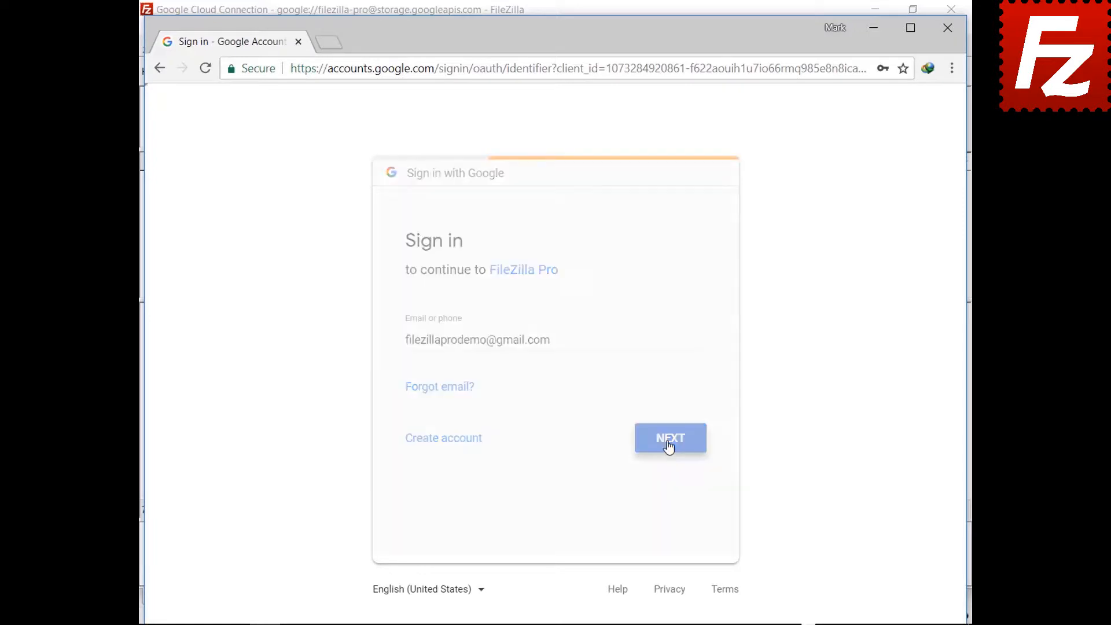
{"action": "key", "text": "ctrl+v"}
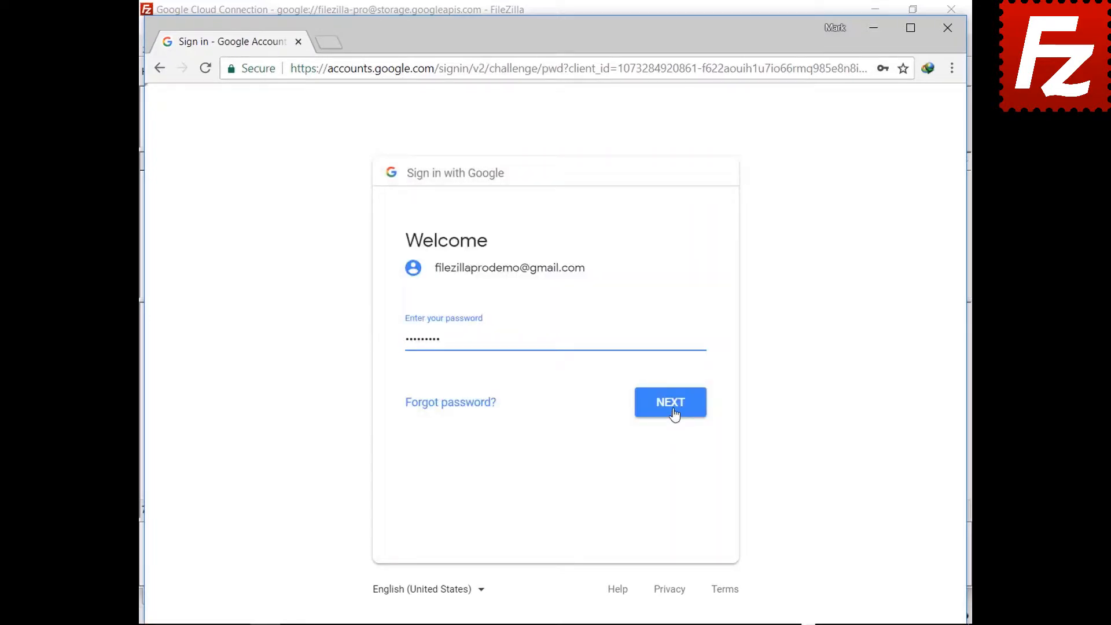
{"action": "left_click", "coordinate": [673, 416]}
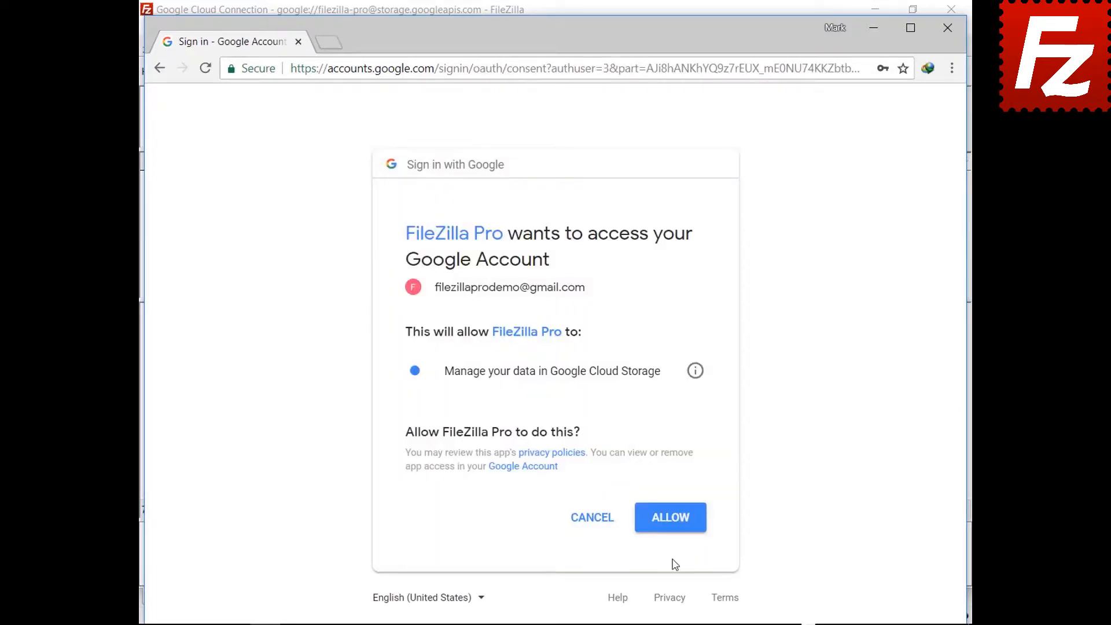
- Allow FileZilla Pro access, close Chrome, and trust the certificate in future sessions
{"action": "left_click", "coordinate": [671, 528]}
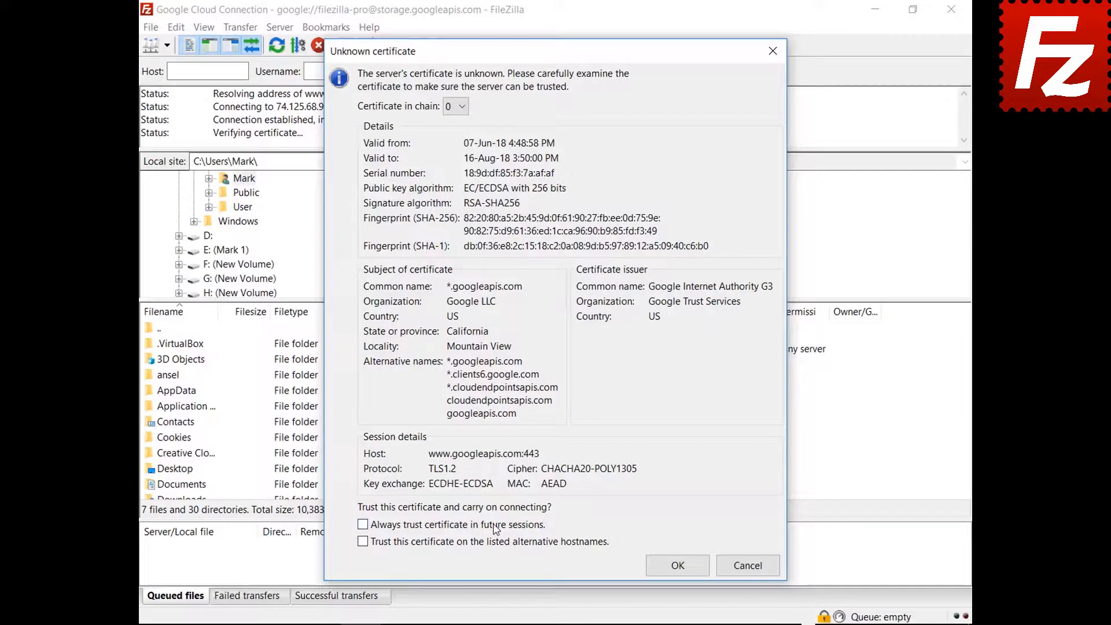
{"action": "left_click", "coordinate": [362, 525]}
{"action": "left_click", "coordinate": [495, 548]}
- Accept both Google server certificates, including storage.googleapis.com, to finish connecting
{"action": "left_click", "coordinate": [665, 565]}
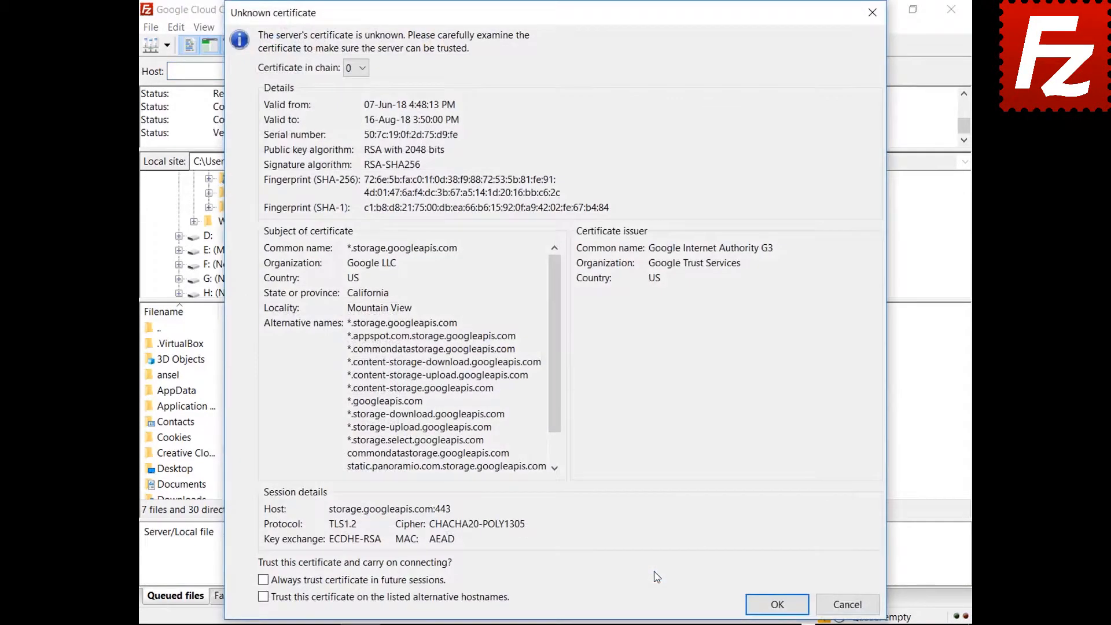
{"action": "left_click", "coordinate": [773, 603]}
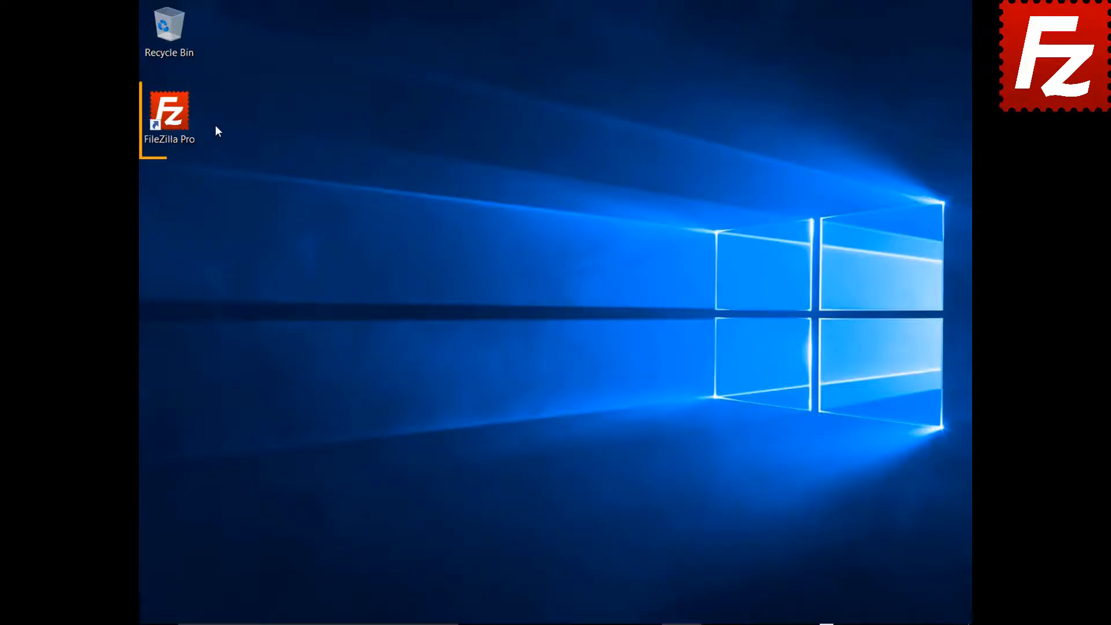
- Launch FileZilla Pro and add a Site Manager entry named 'Google Drive'
{"action": "double_click", "coordinate": [178, 121]}
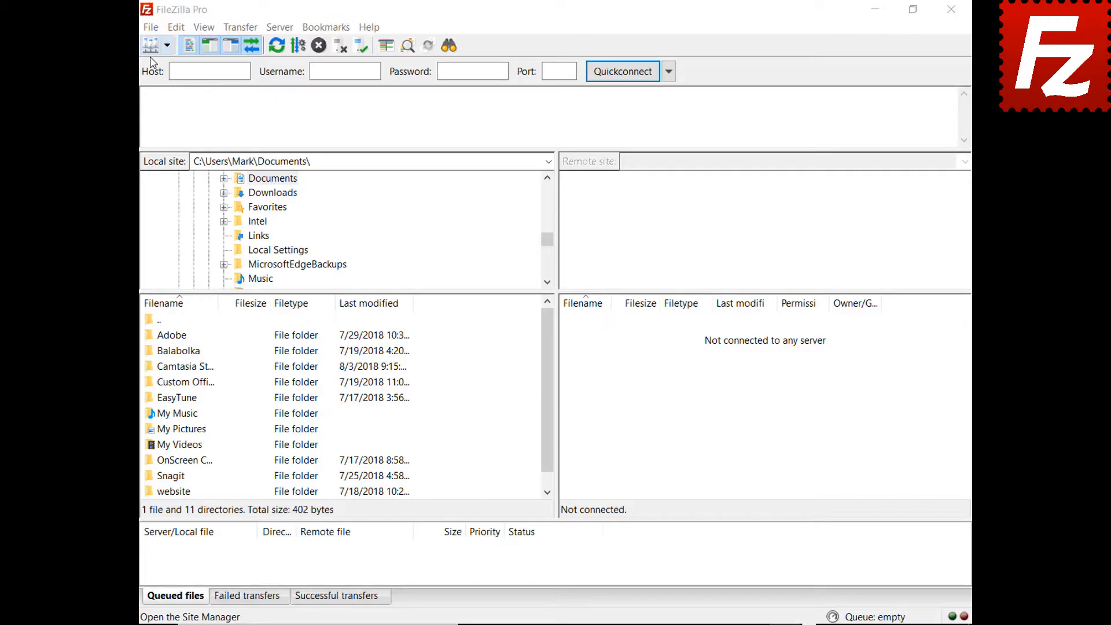
{"action": "left_click", "coordinate": [150, 27]}
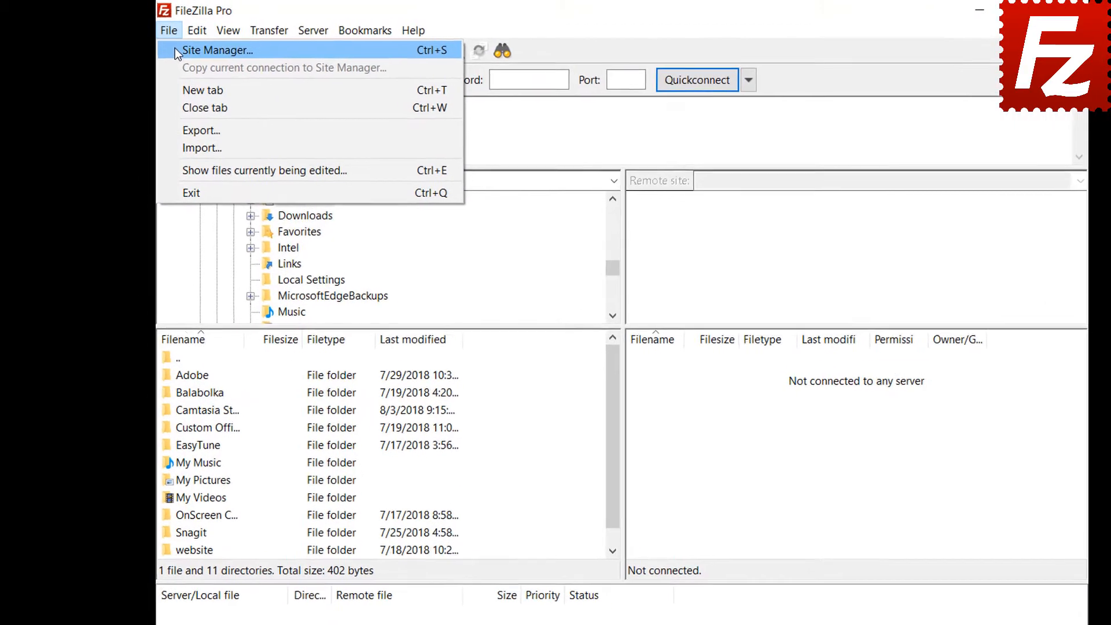
{"action": "left_click", "coordinate": [176, 51]}
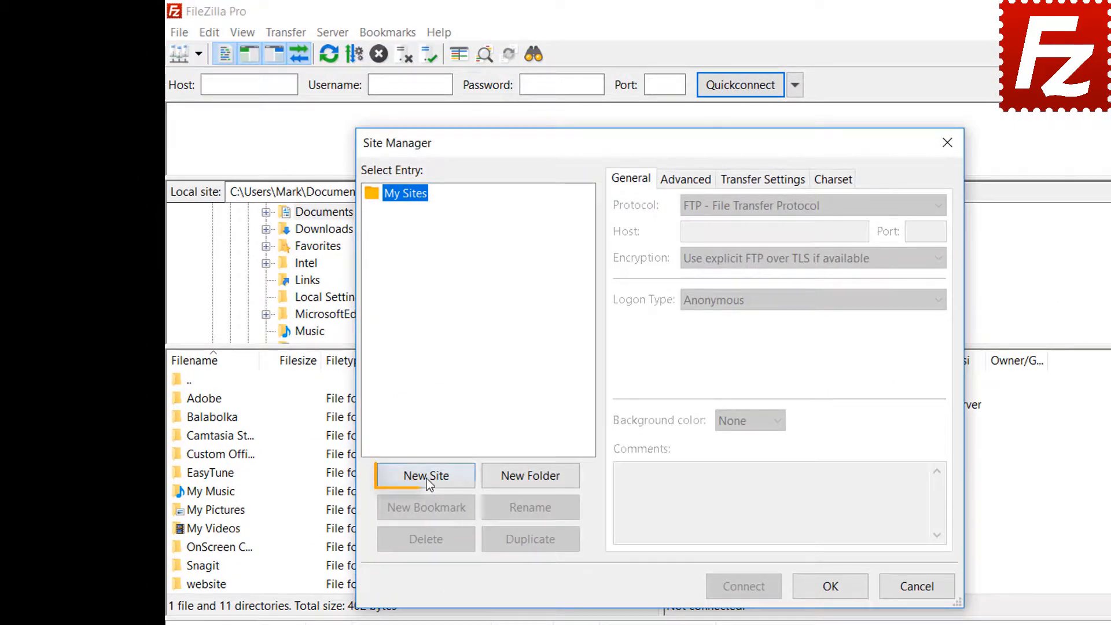
{"action": "left_click", "coordinate": [427, 480]}
{"action": "type", "text": "Goog"}
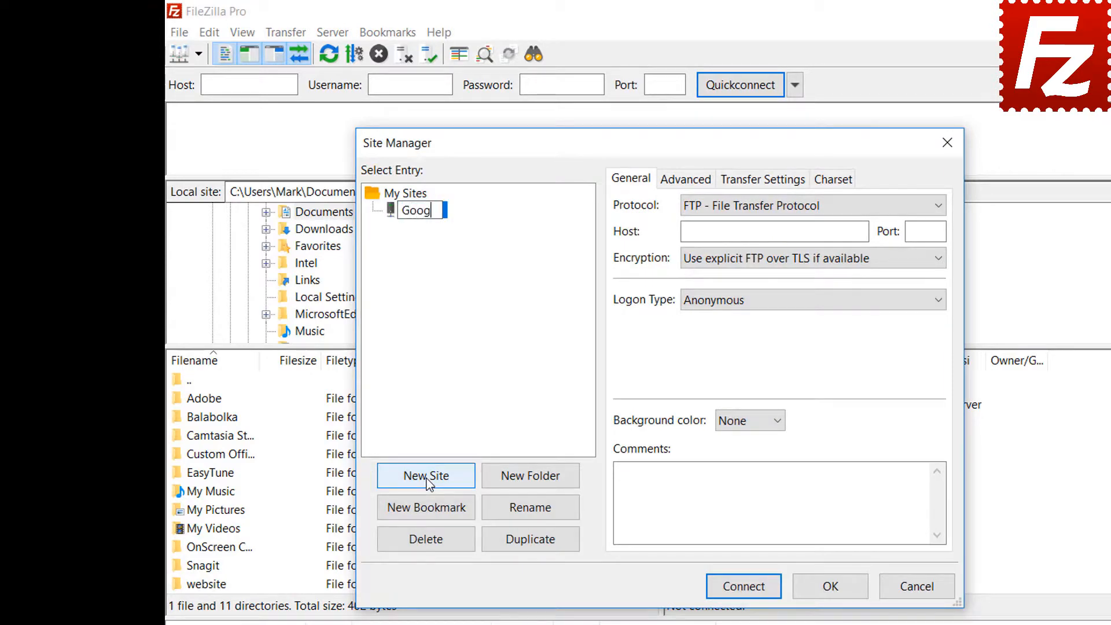
{"action": "type", "text": "le Drive"}
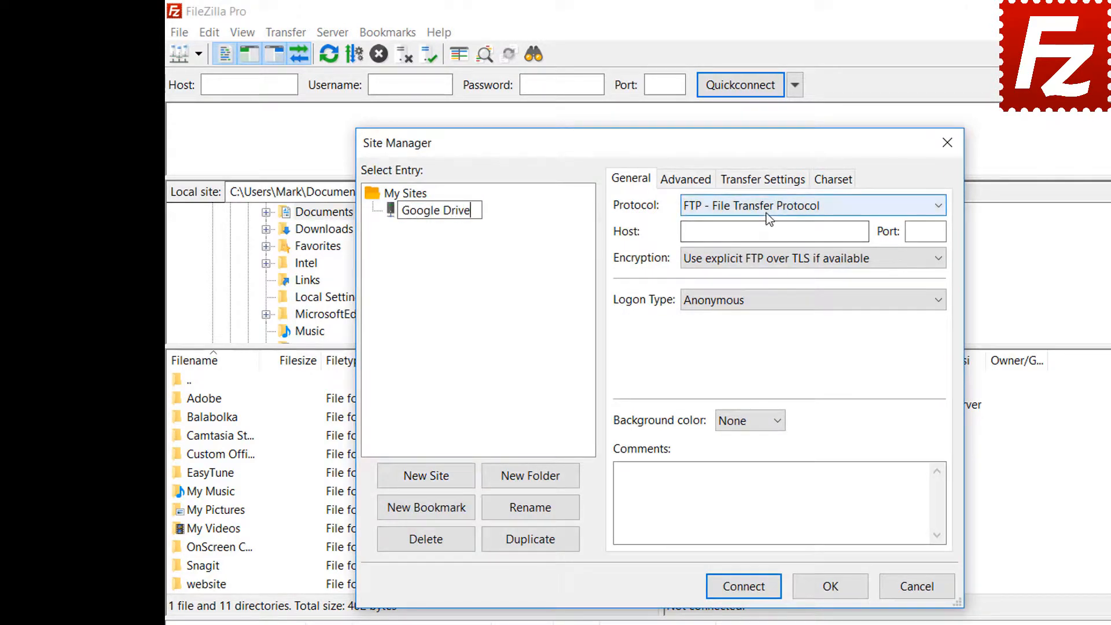
{"action": "left_click", "coordinate": [766, 213]}
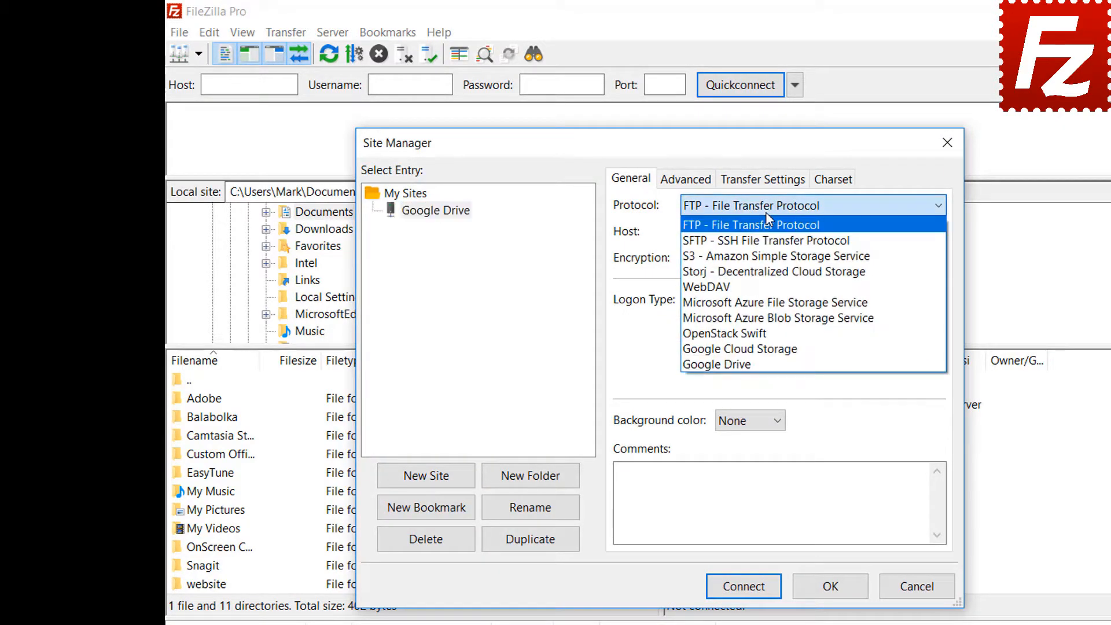
- Set the protocol to Google Drive and enter the Google account's e-mail as the user
{"action": "left_click", "coordinate": [763, 363]}
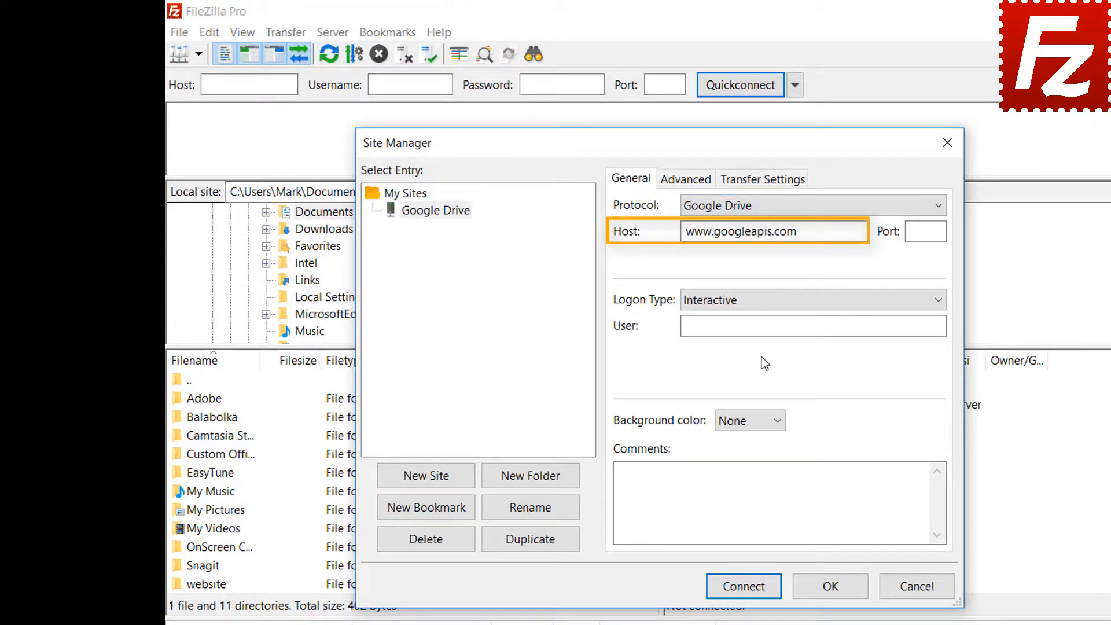
{"action": "left_click", "coordinate": [833, 325]}
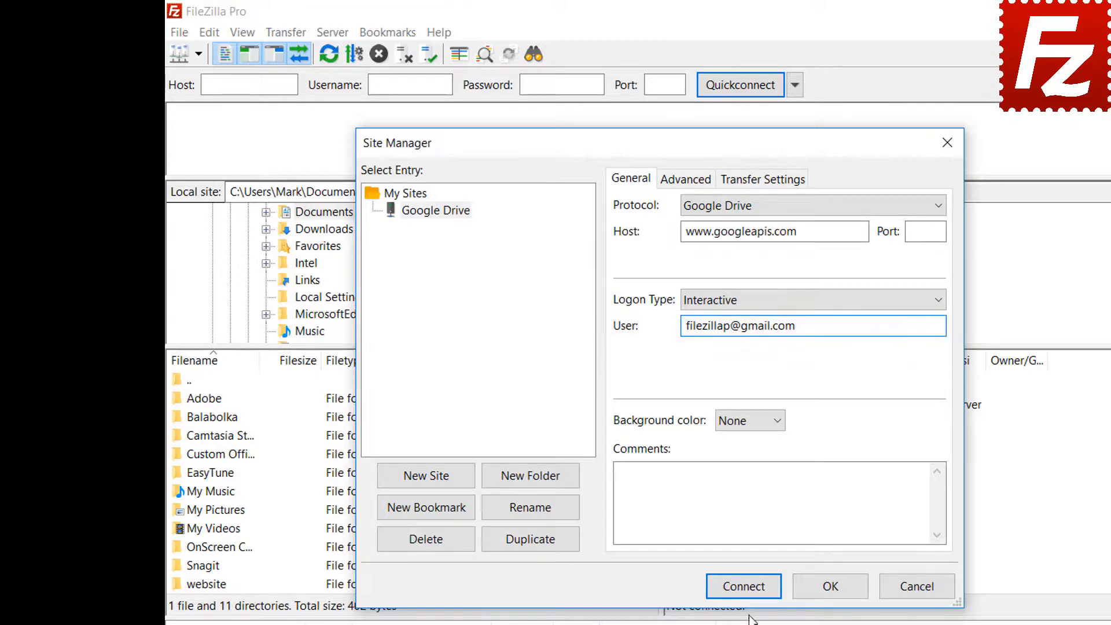
- Connect, choose the FileZilla Pro Google account, enter its password, and allow FileZilla Pro access
{"action": "left_click", "coordinate": [749, 587]}
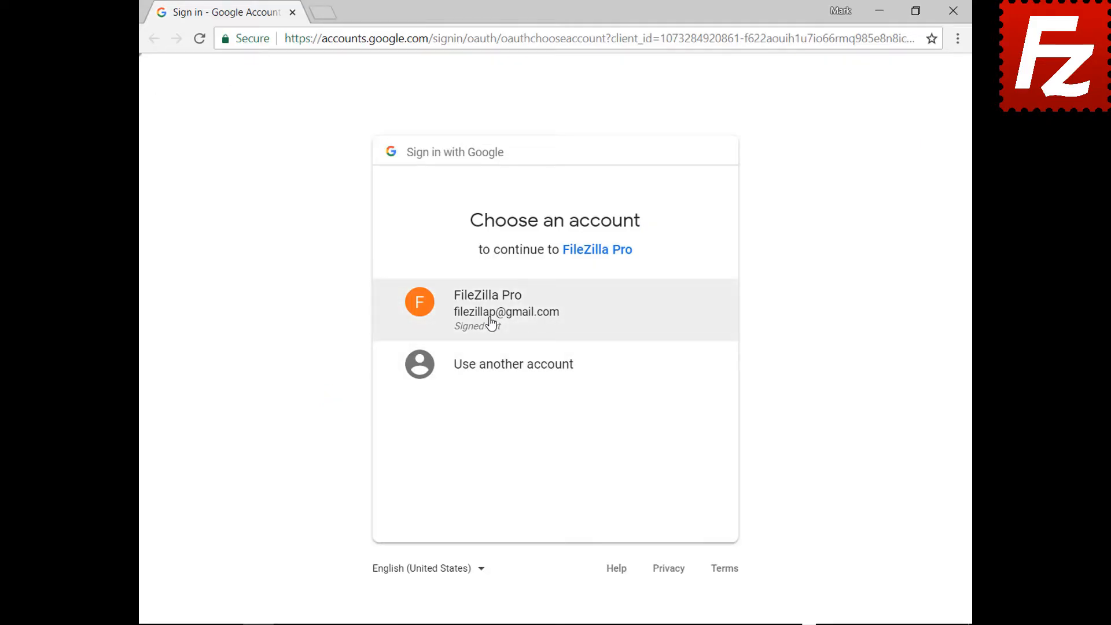
{"action": "left_click", "coordinate": [491, 323]}
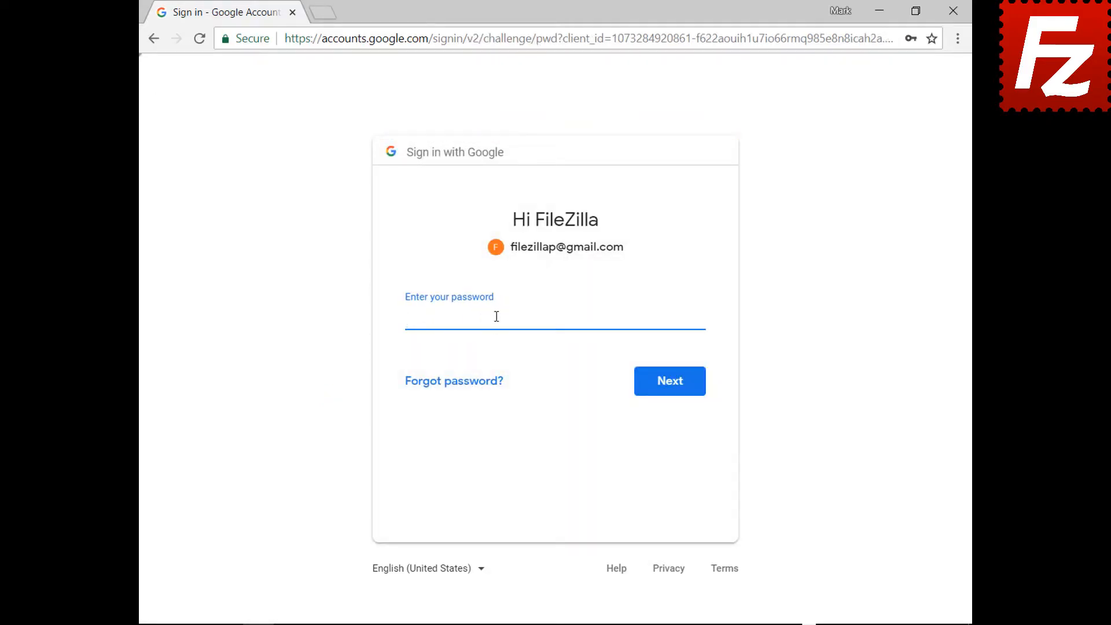
{"action": "key", "text": "ctrl+v"}
{"action": "left_click", "coordinate": [673, 391]}
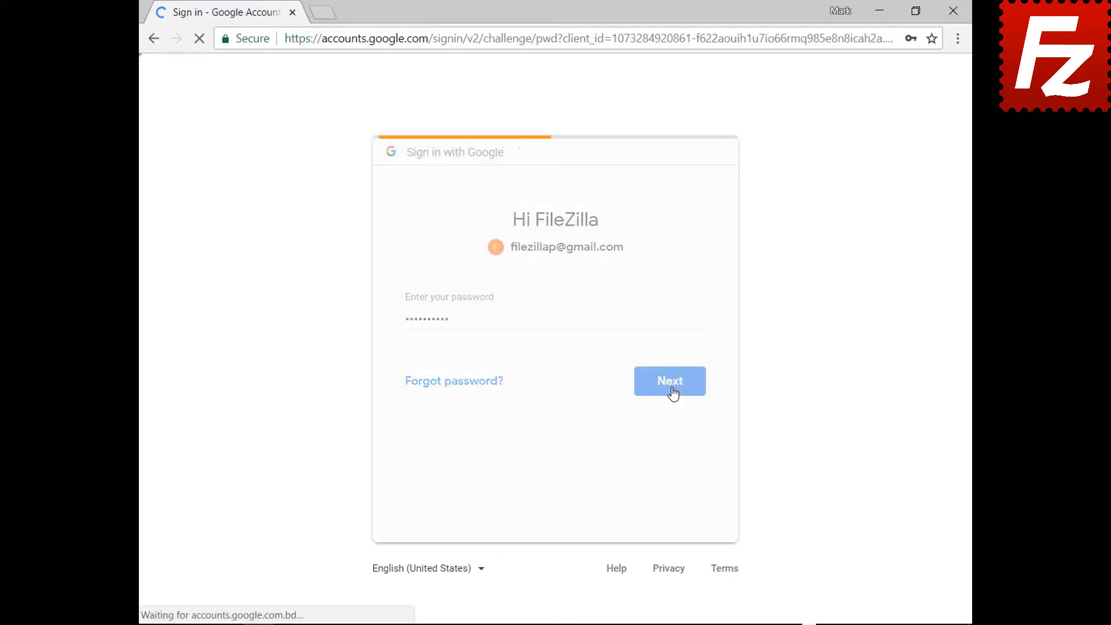
{"action": "left_click", "coordinate": [665, 526]}
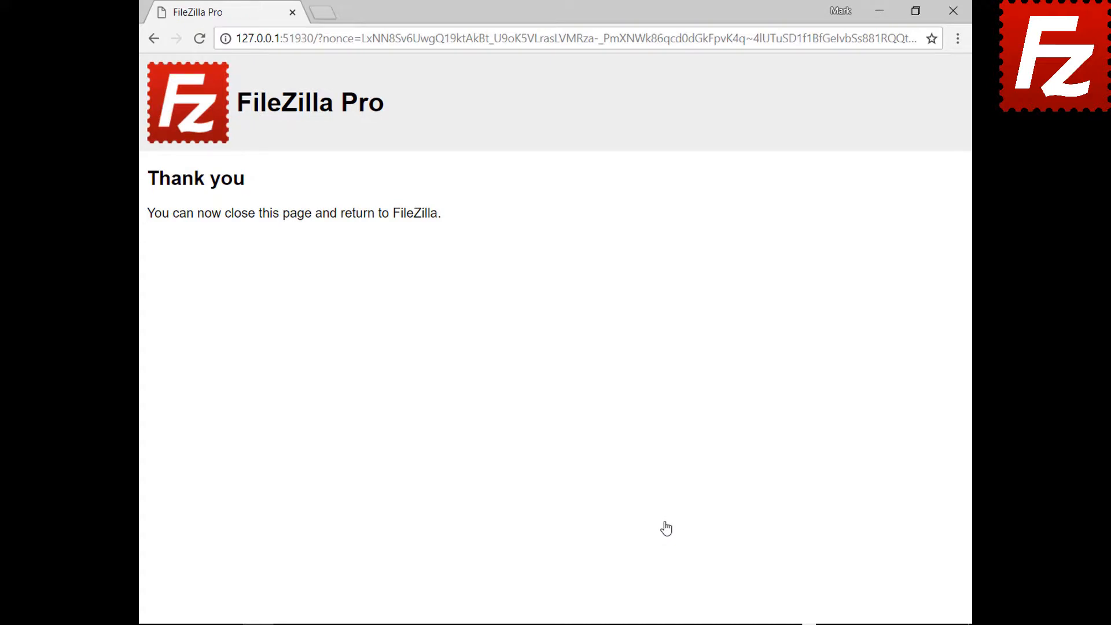
- Close the Chrome sign-in window and return to FileZilla Pro
{"action": "left_click", "coordinate": [953, 10]}
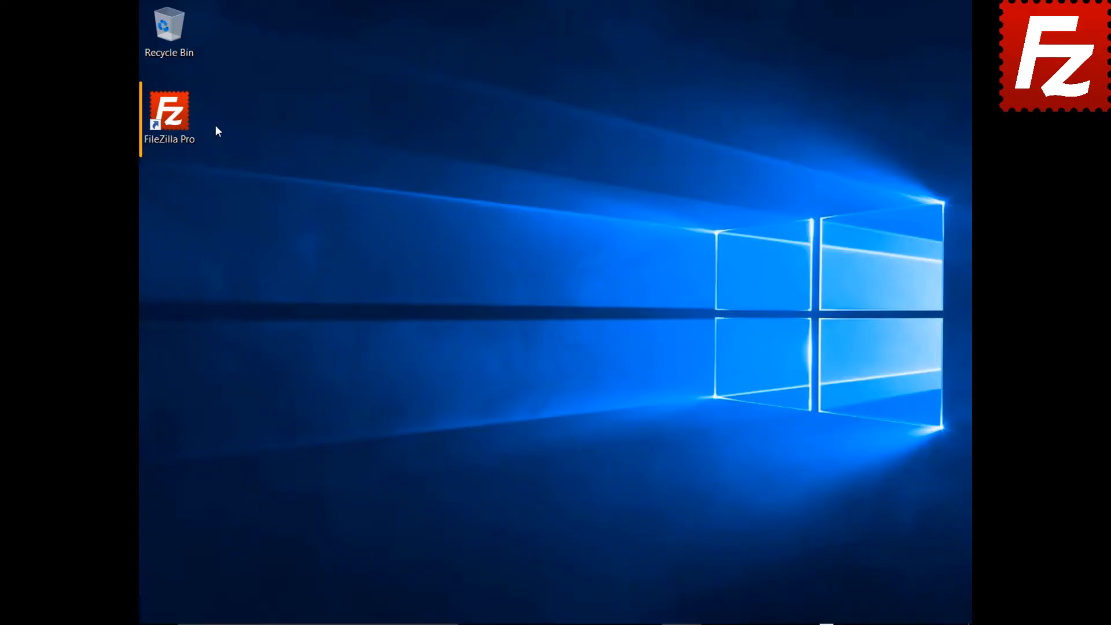
- Launch FileZilla Pro and add a Site Manager entry 'Dropbox' using the Dropbox protocol
{"action": "double_click", "coordinate": [177, 120]}
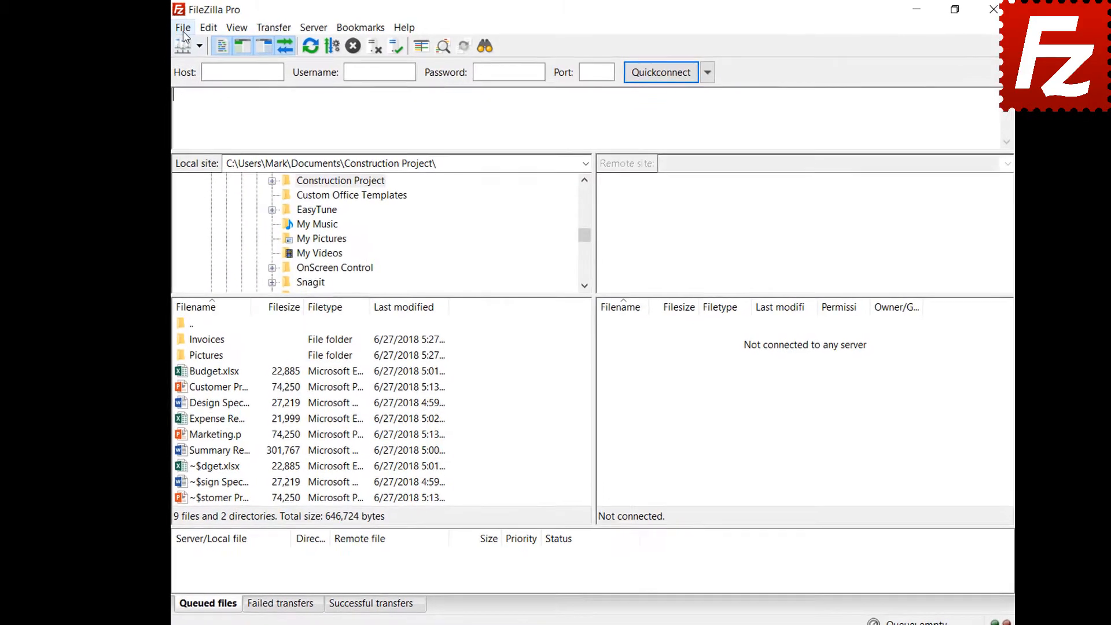
{"action": "left_click", "coordinate": [178, 25]}
{"action": "left_click", "coordinate": [170, 43]}
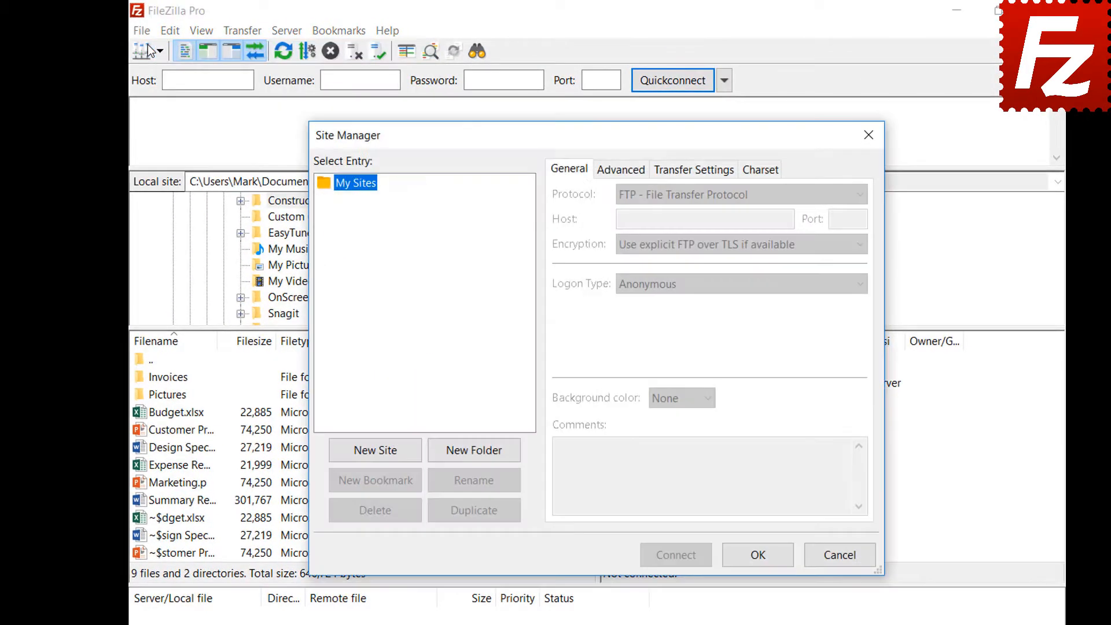
{"action": "left_click", "coordinate": [377, 454]}
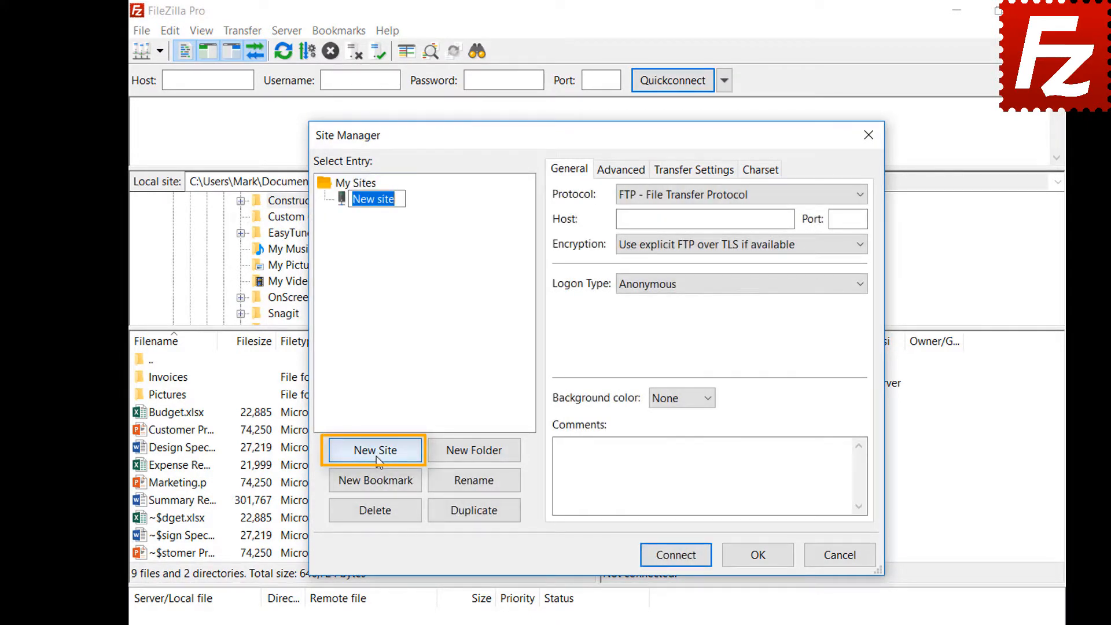
{"action": "type", "text": "Dr"}
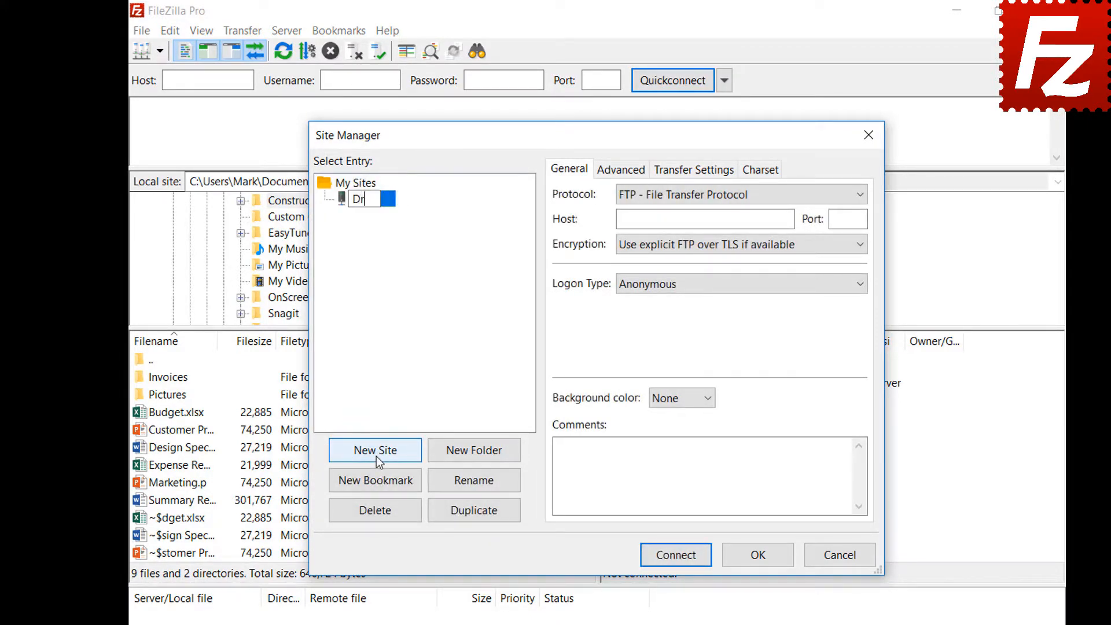
{"action": "type", "text": "opbox"}
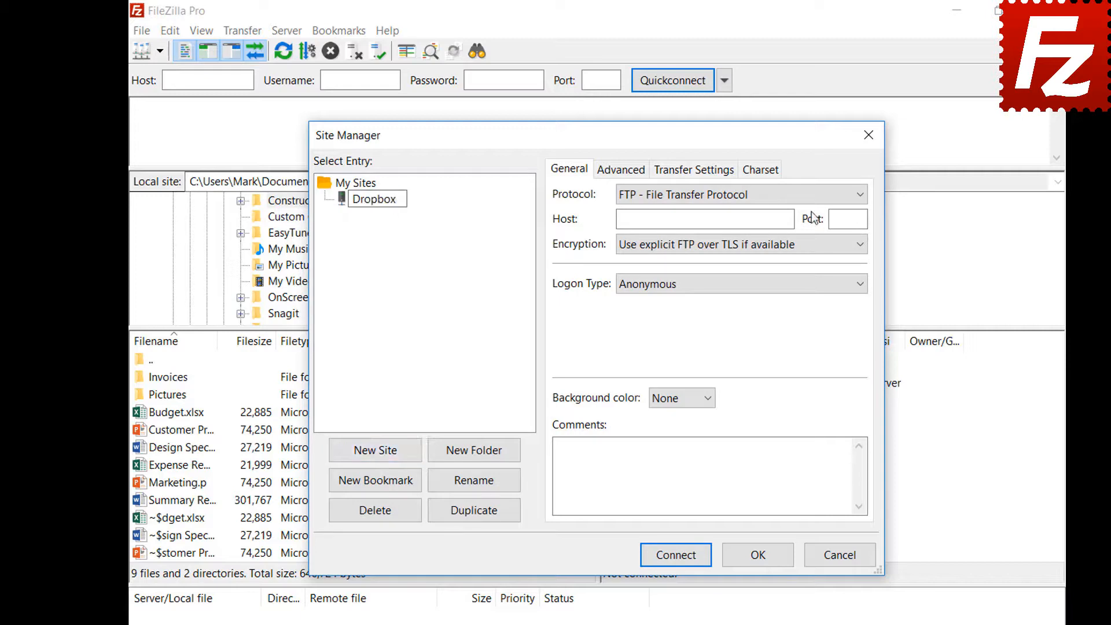
{"action": "left_click", "coordinate": [811, 196]}
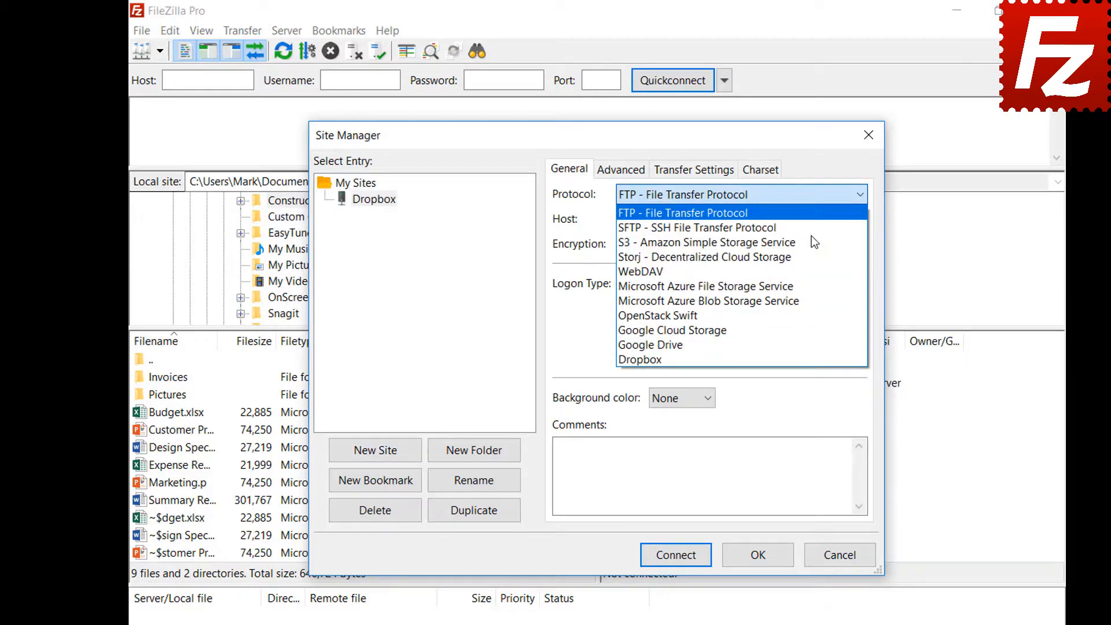
{"action": "left_click", "coordinate": [811, 358]}
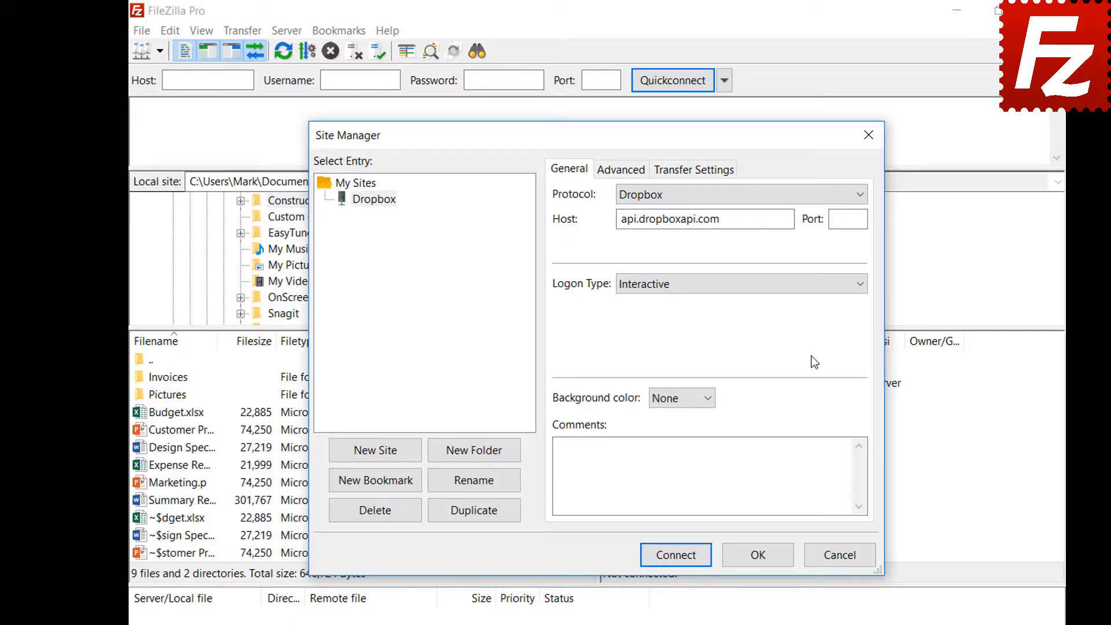
- Connect to the Dropbox site and allow FileZilla Pro access to the Dropbox files
{"action": "left_click", "coordinate": [674, 556]}
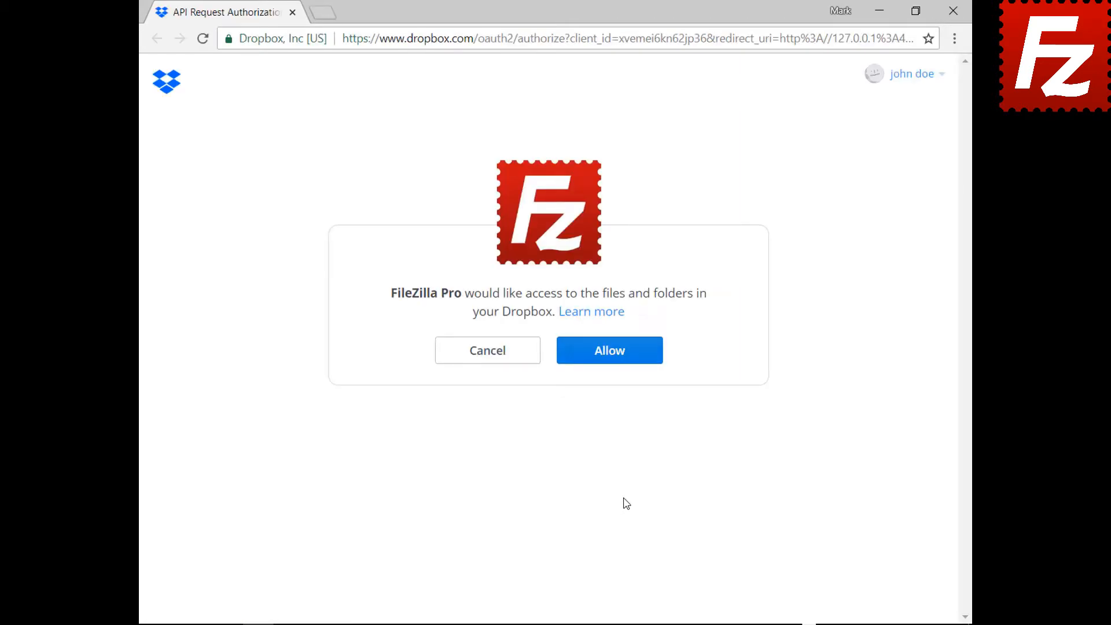
{"action": "left_click", "coordinate": [618, 363]}
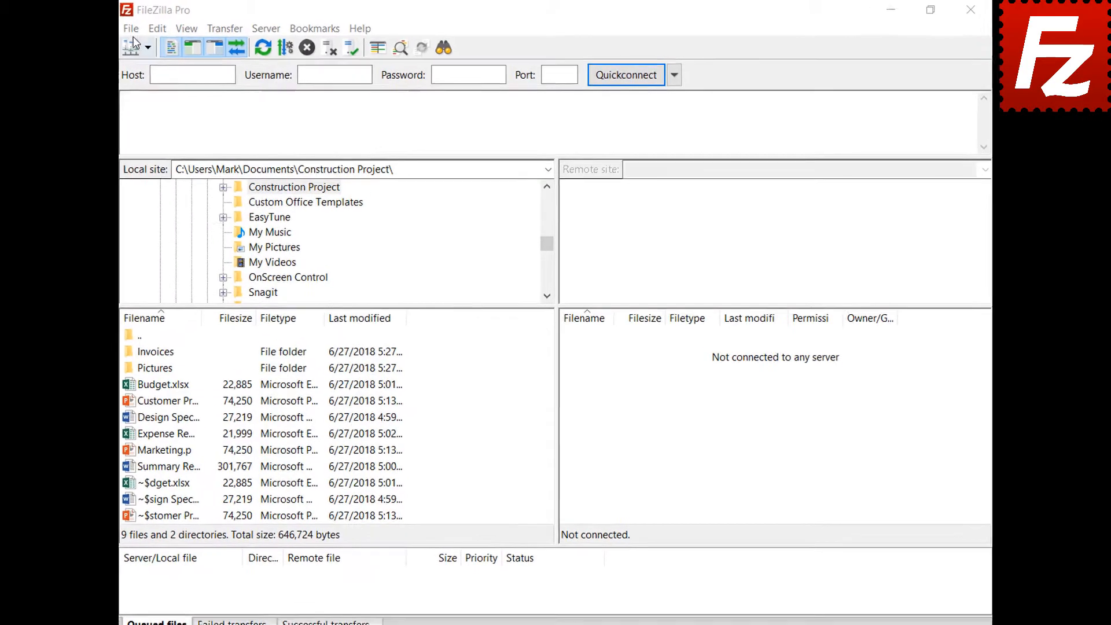
- Add a Site Manager entry named 'OneDrive' using the Microsoft OneDrive protocol
{"action": "left_click", "coordinate": [106, 32]}
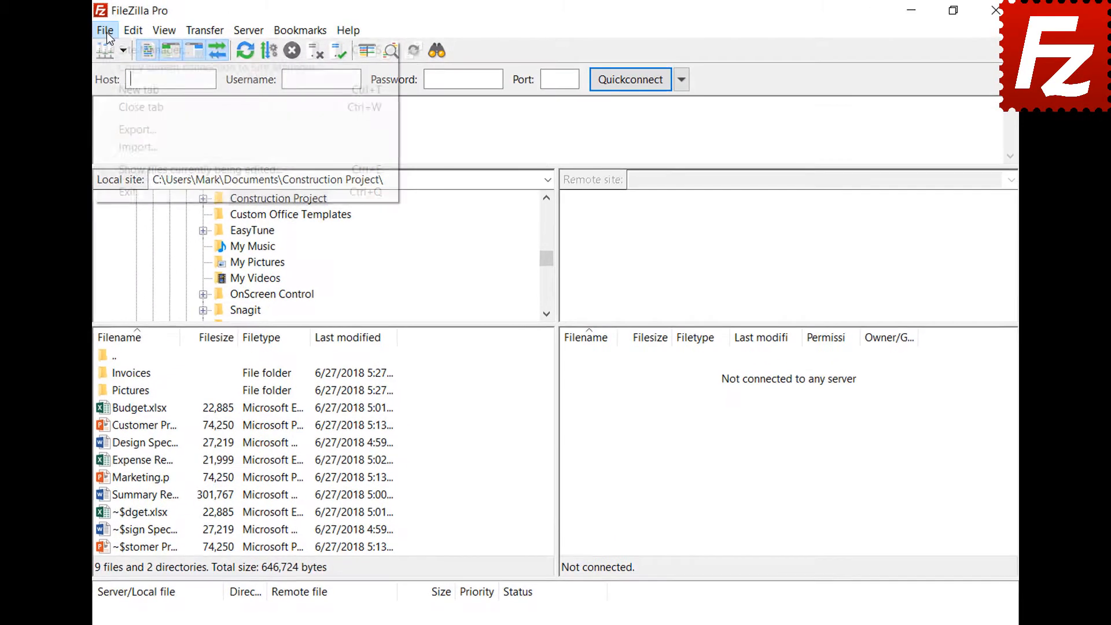
{"action": "left_click", "coordinate": [107, 49]}
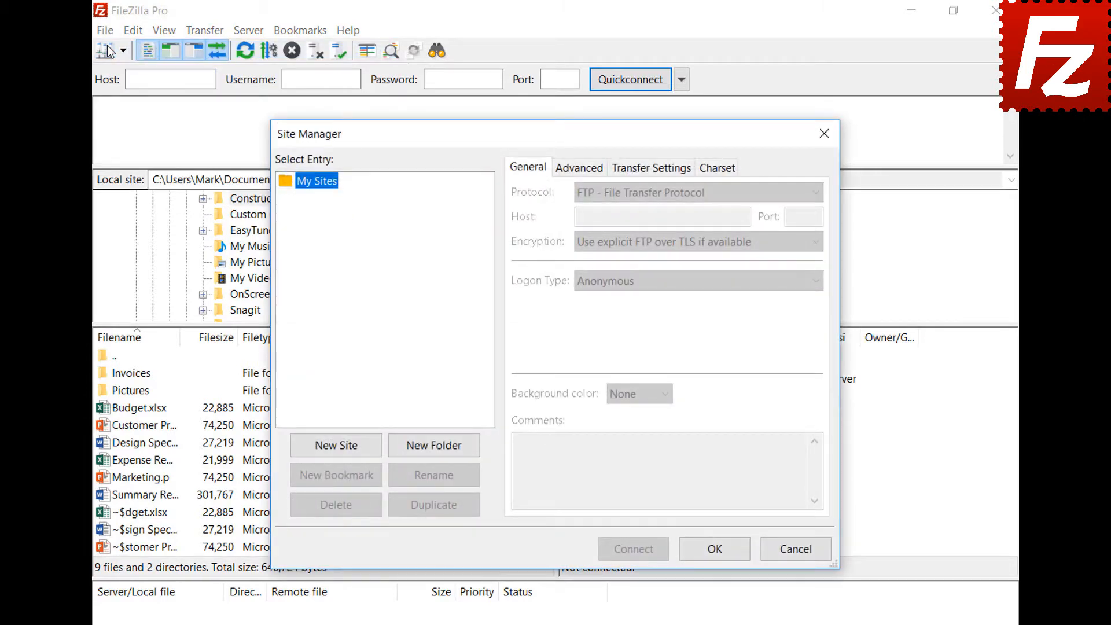
{"action": "left_click", "coordinate": [341, 447]}
{"action": "type", "text": "One"}
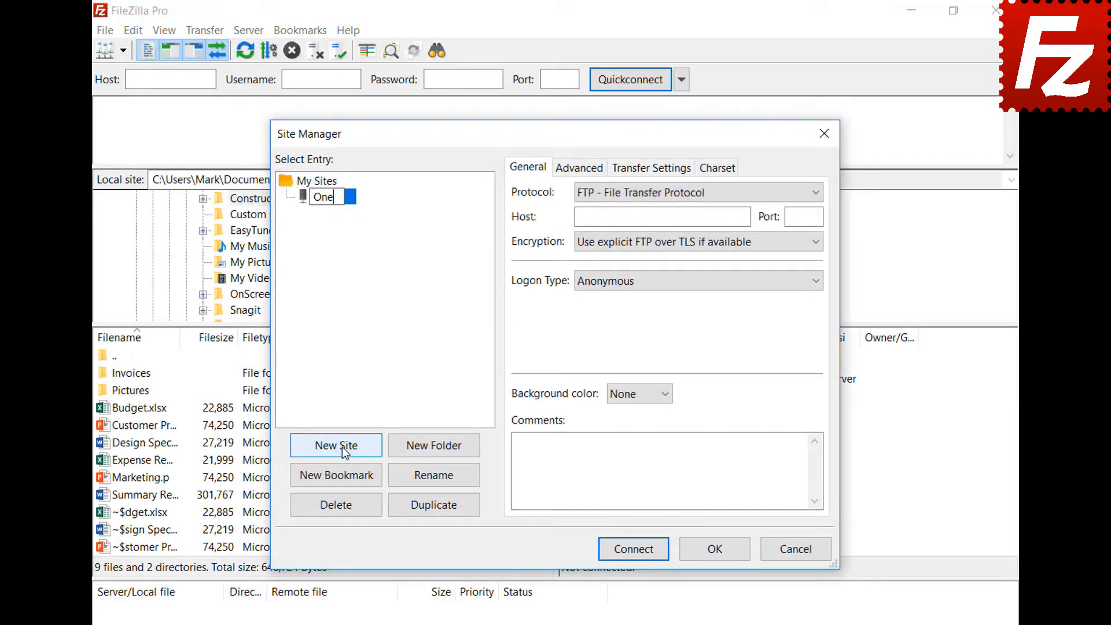
{"action": "type", "text": "Drive"}
{"action": "left_click", "coordinate": [634, 193]}
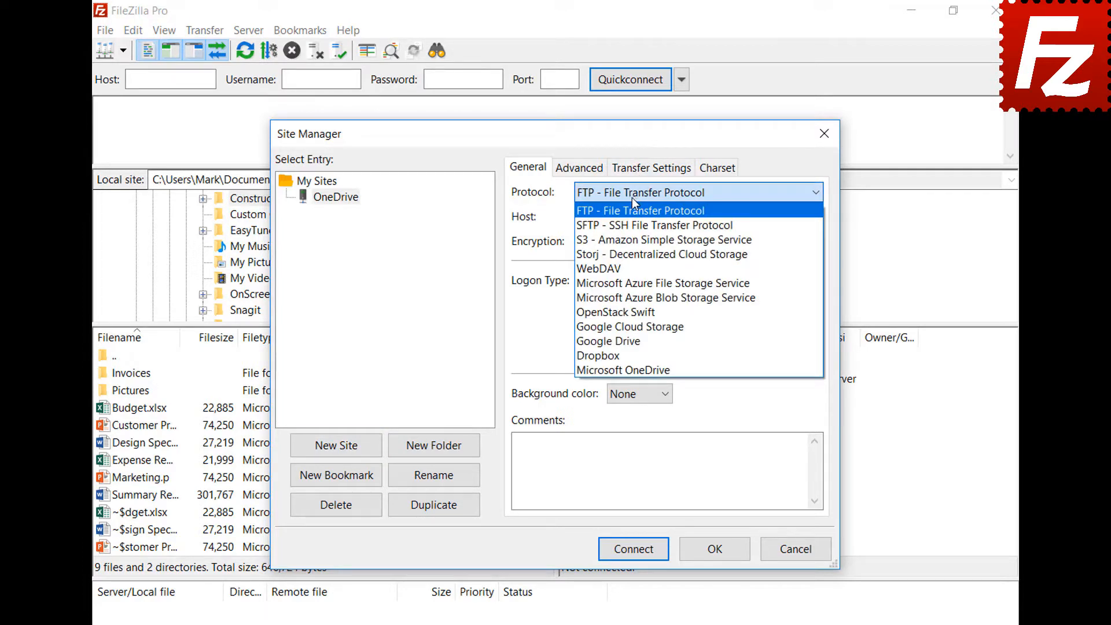
{"action": "left_click", "coordinate": [637, 368]}
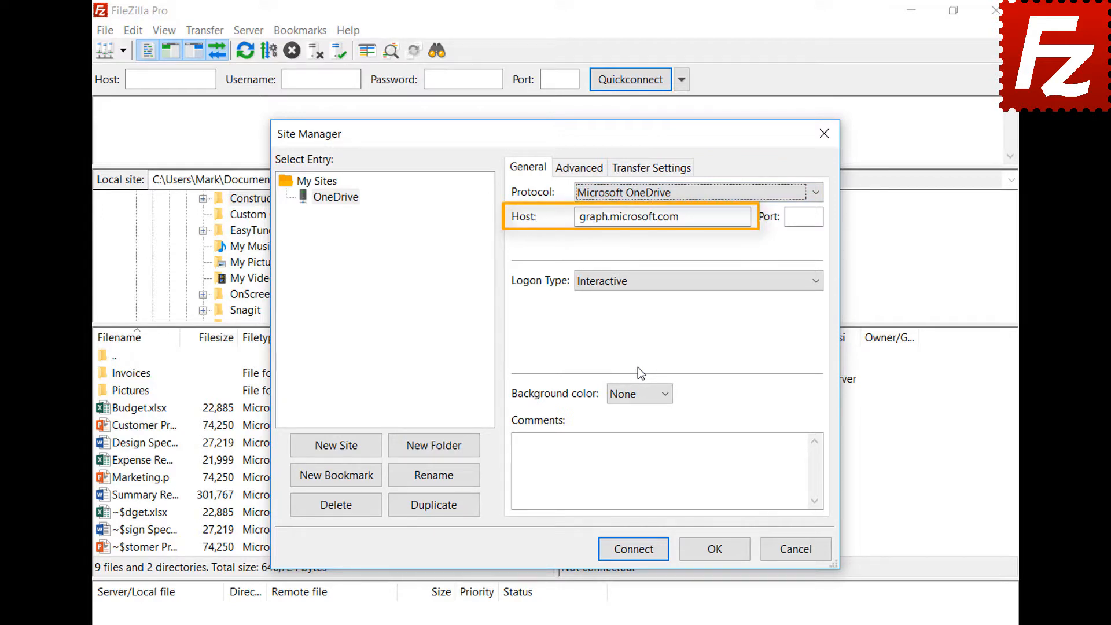
- Connect to OneDrive, sign in with the Microsoft e-mail and password, and grant access
{"action": "left_click", "coordinate": [632, 550]}
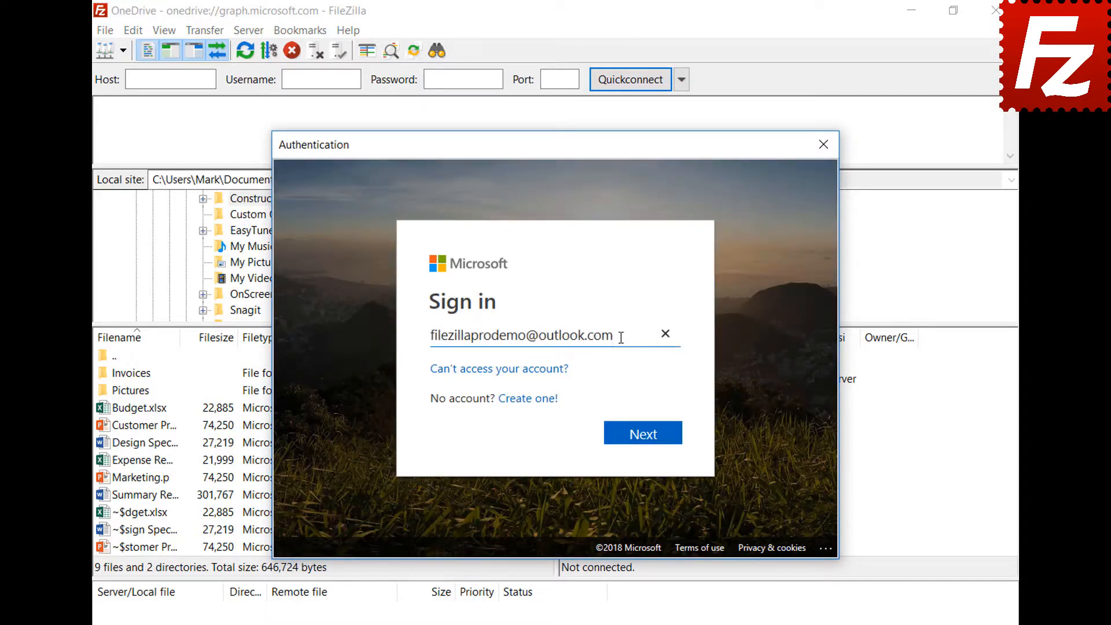
{"action": "left_click", "coordinate": [644, 439]}
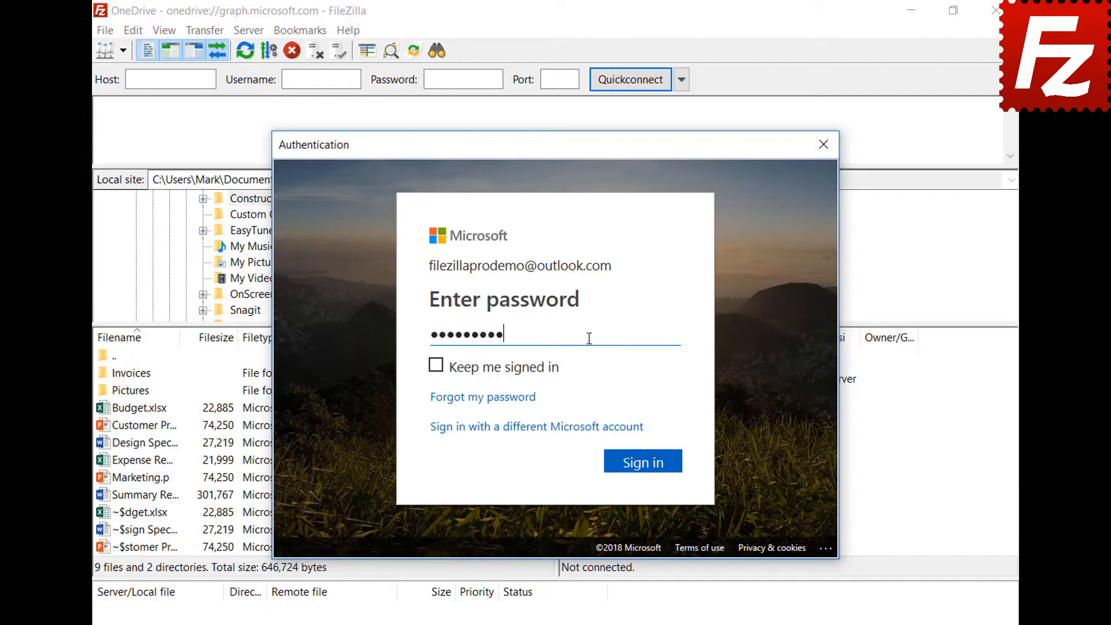
{"action": "left_click", "coordinate": [648, 473]}
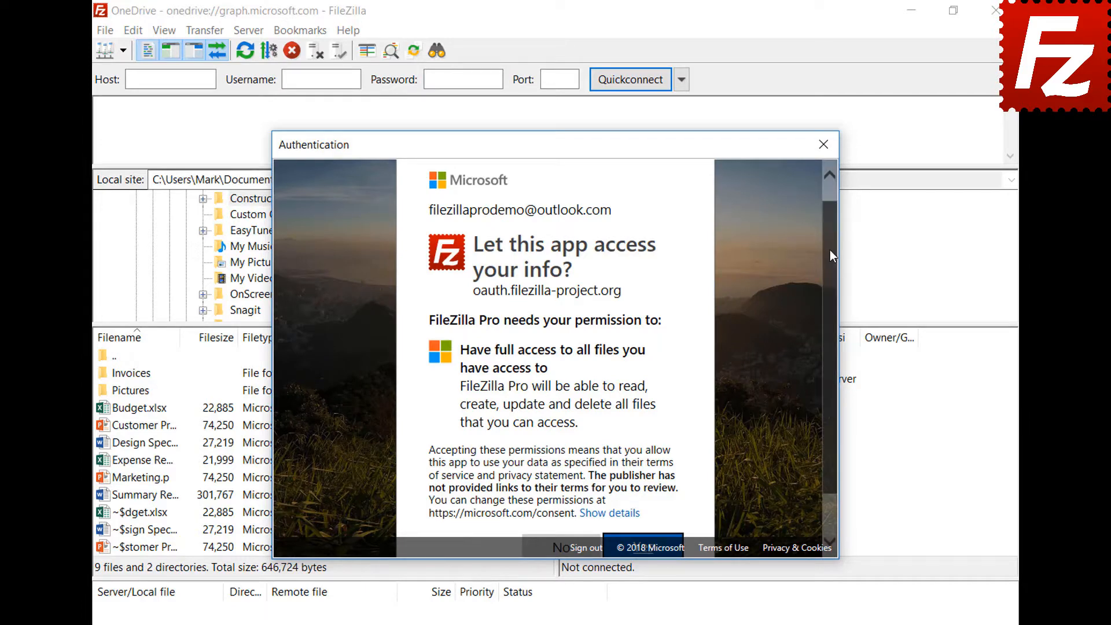
{"action": "left_click_drag", "start_coordinate": [830, 250], "coordinate": [834, 279]}
{"action": "left_click", "coordinate": [646, 510]}
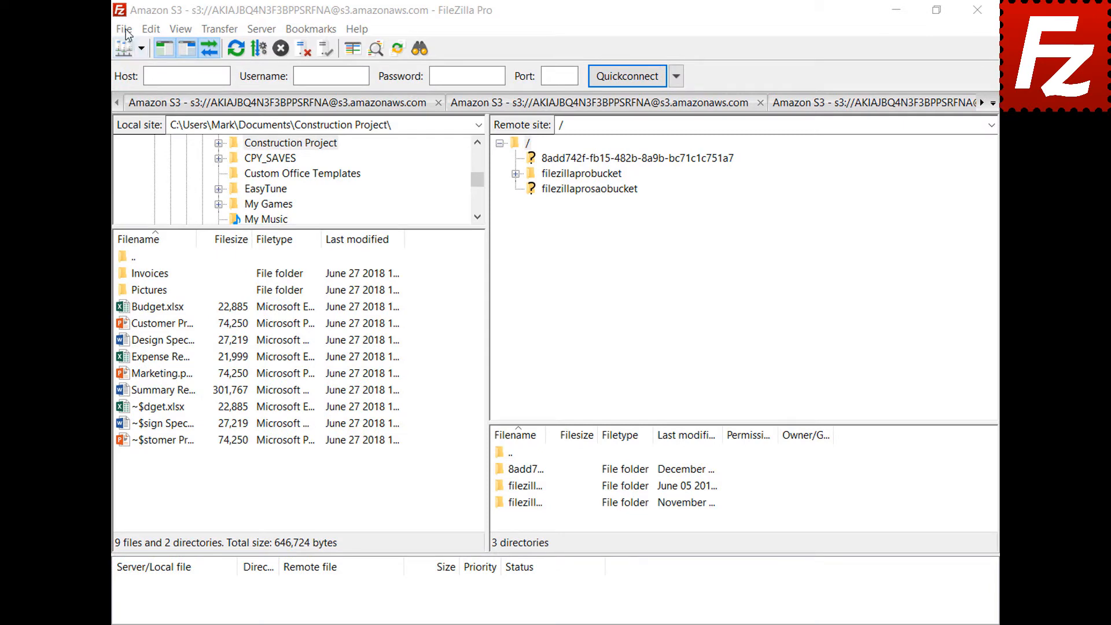
- Create another Site Manager entry 'OneDrive' with the Microsoft OneDrive protocol
{"action": "left_click", "coordinate": [124, 29]}
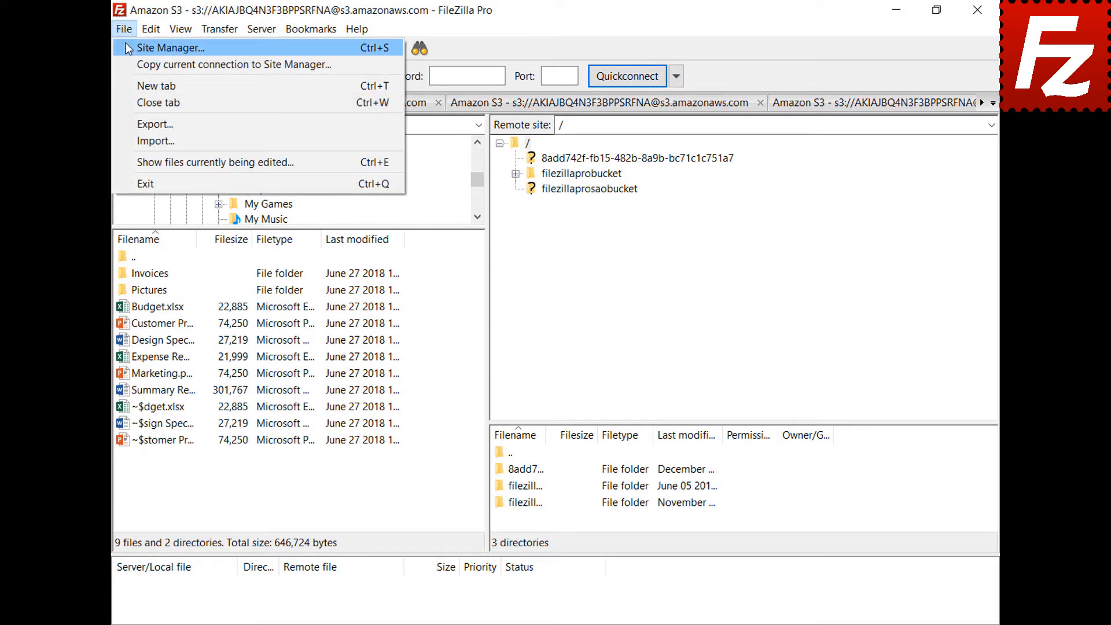
{"action": "left_click", "coordinate": [128, 49]}
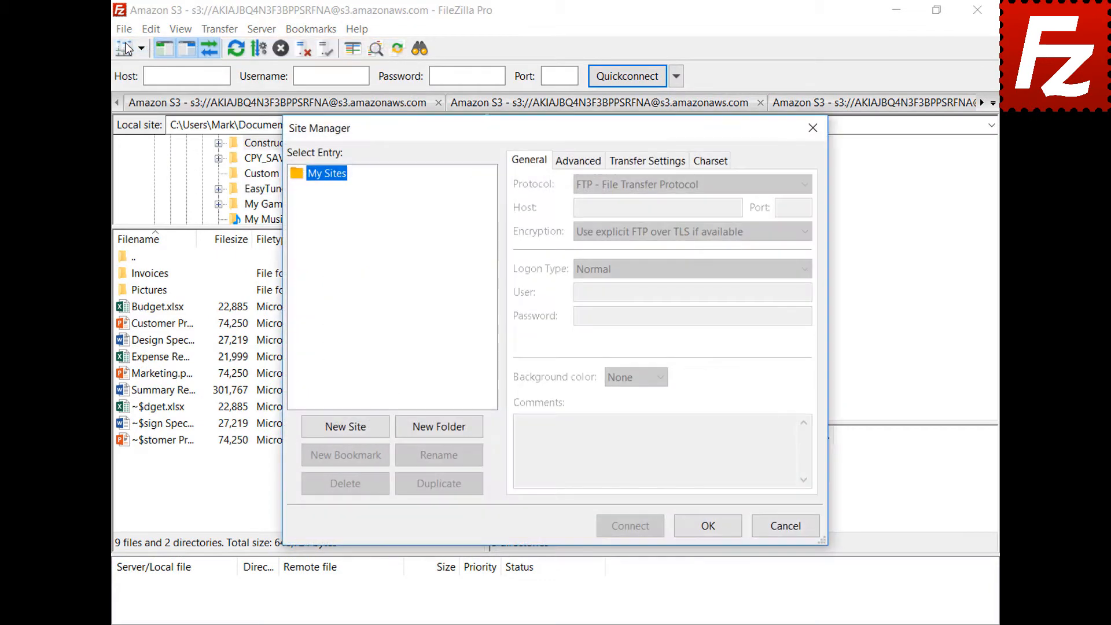
{"action": "left_click", "coordinate": [347, 427]}
{"action": "type", "text": "OneDrive"}
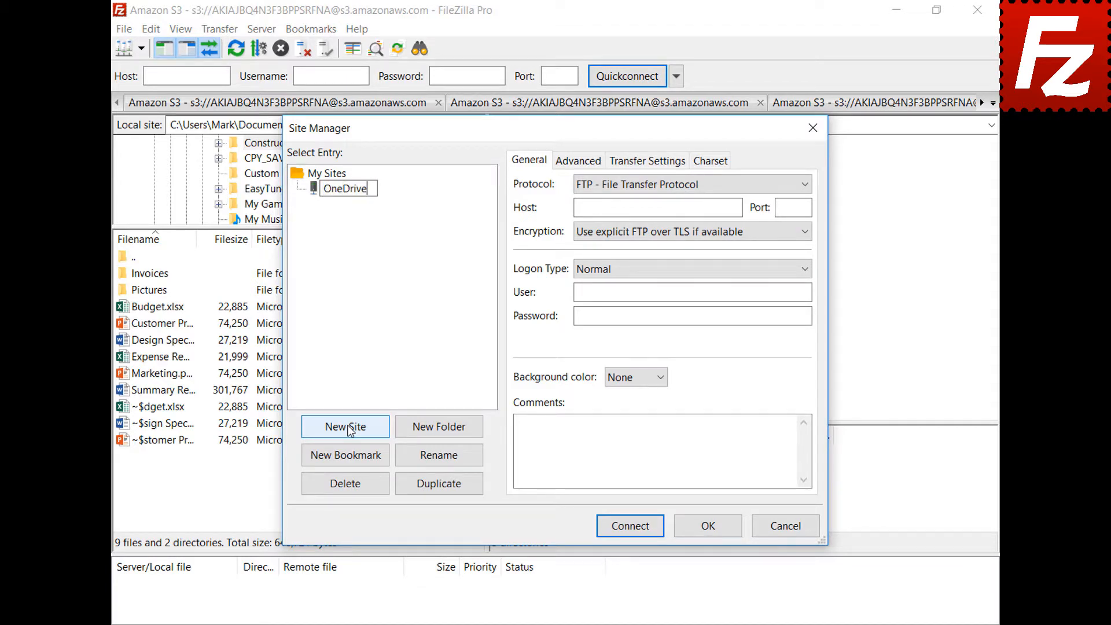
{"action": "left_click", "coordinate": [804, 187]}
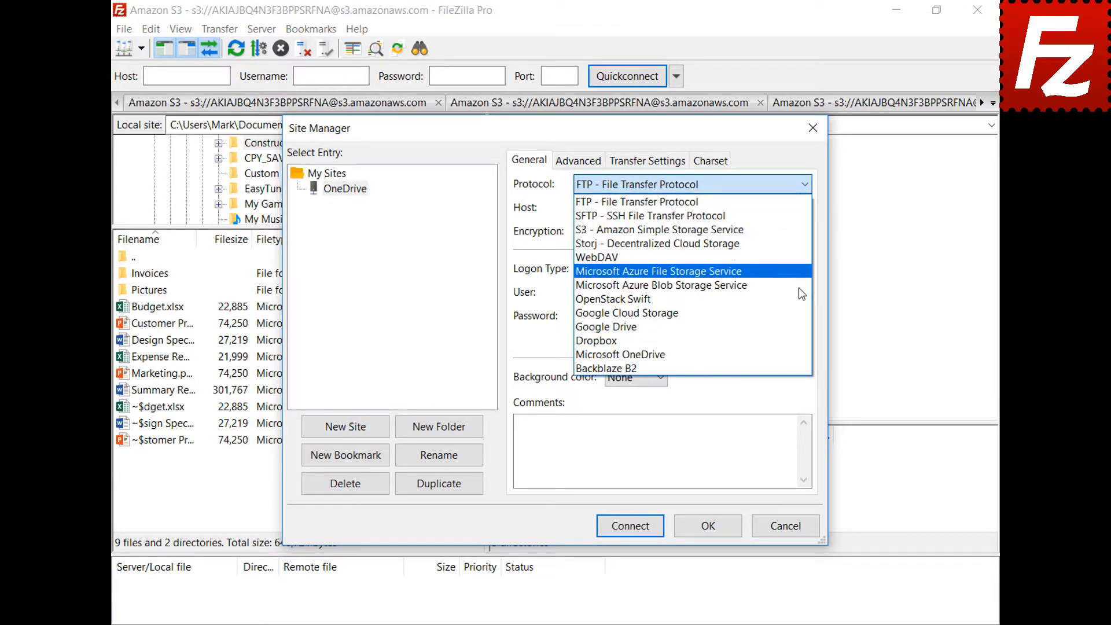
{"action": "left_click", "coordinate": [800, 355]}
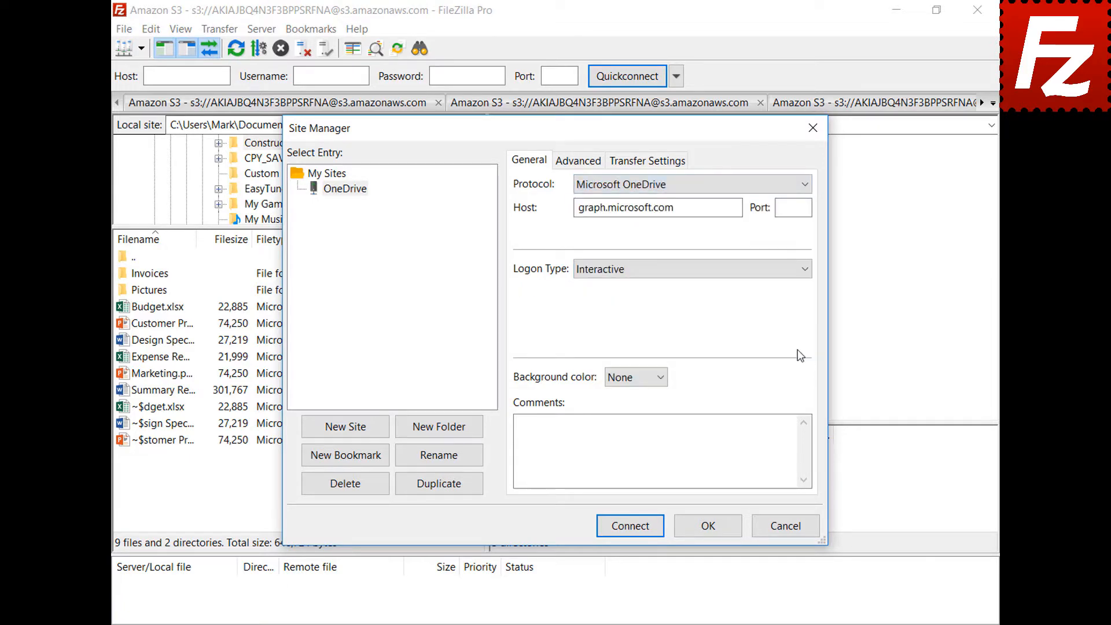
- Connect to the new OneDrive site and sign in with the account's e-mail and password
{"action": "left_click", "coordinate": [632, 528]}
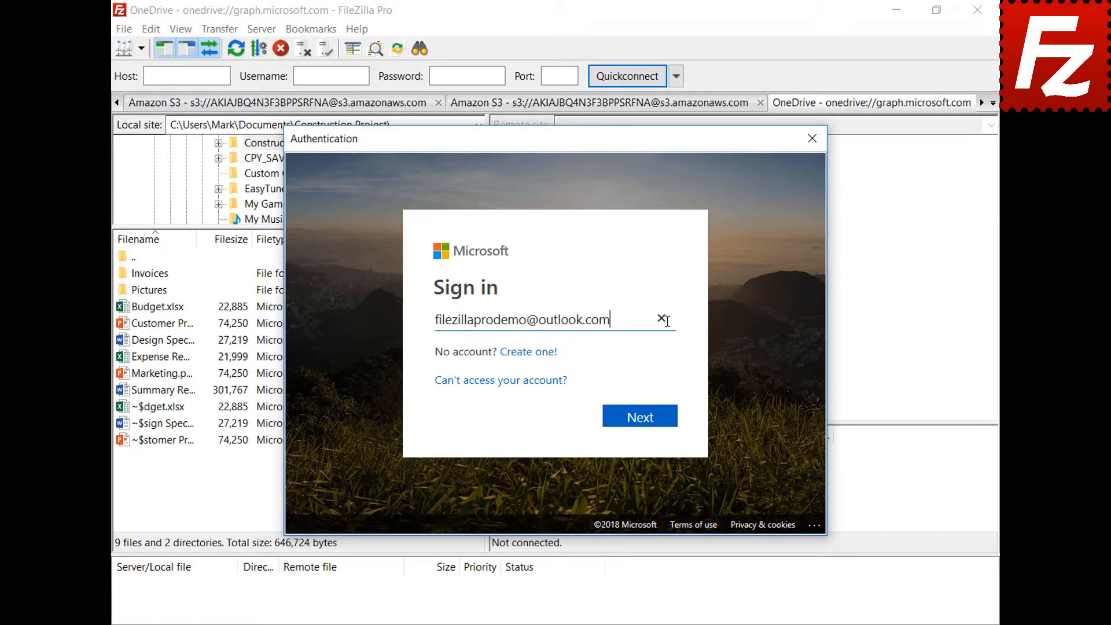
{"action": "left_click", "coordinate": [646, 423]}
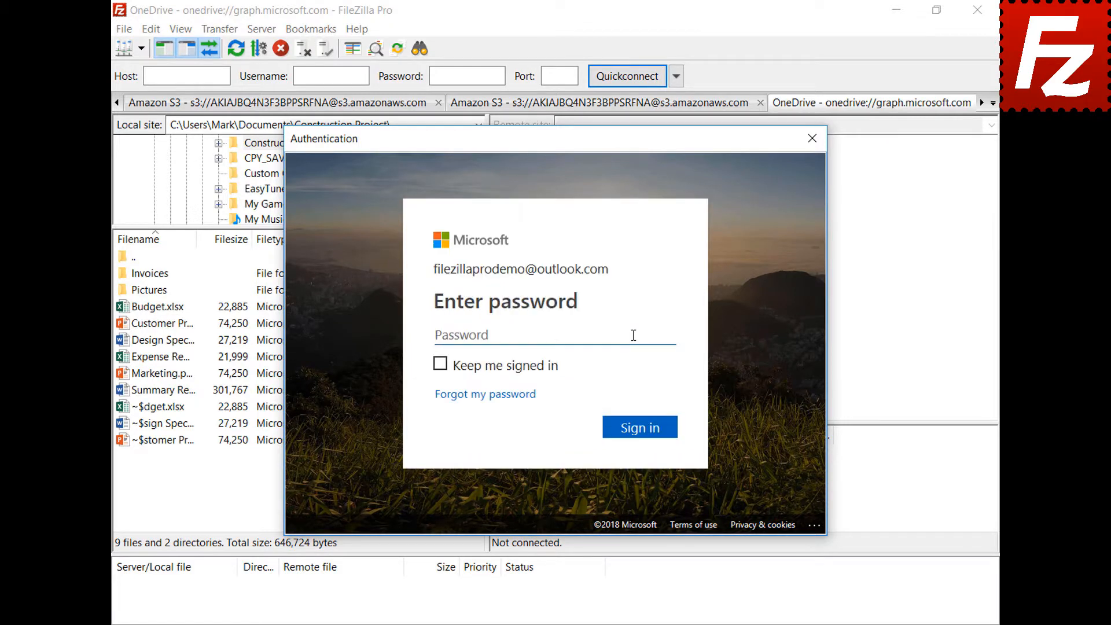
{"action": "key", "text": "ctrl+v"}
{"action": "left_click", "coordinate": [644, 433]}
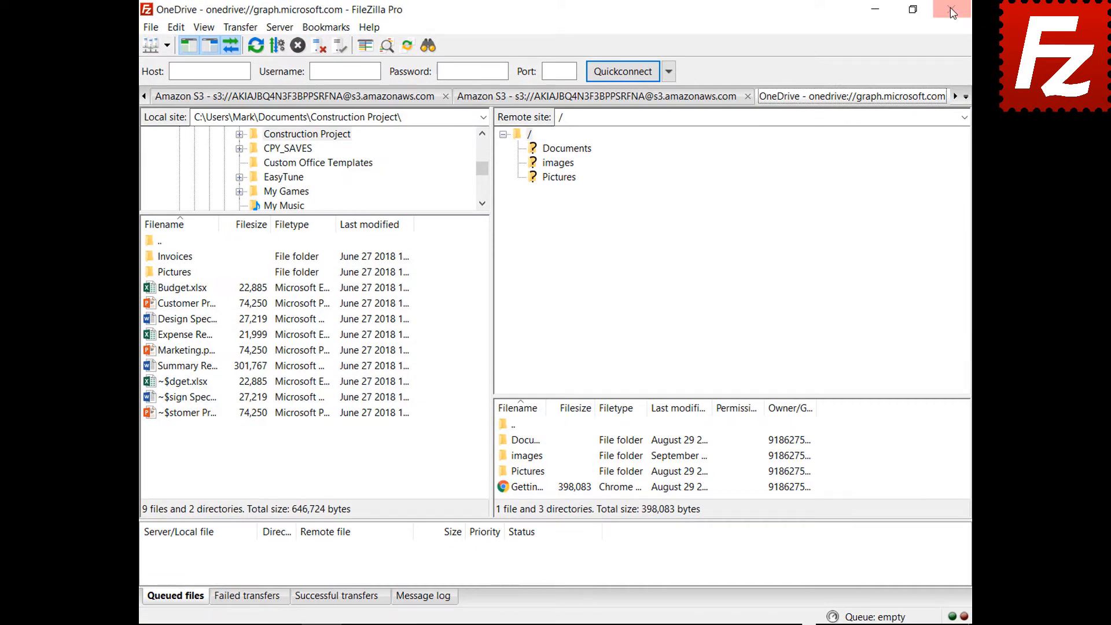
- Restart FileZilla Pro and sign back into the Microsoft account to relist the OneDrive folders
{"action": "left_click", "coordinate": [951, 13]}
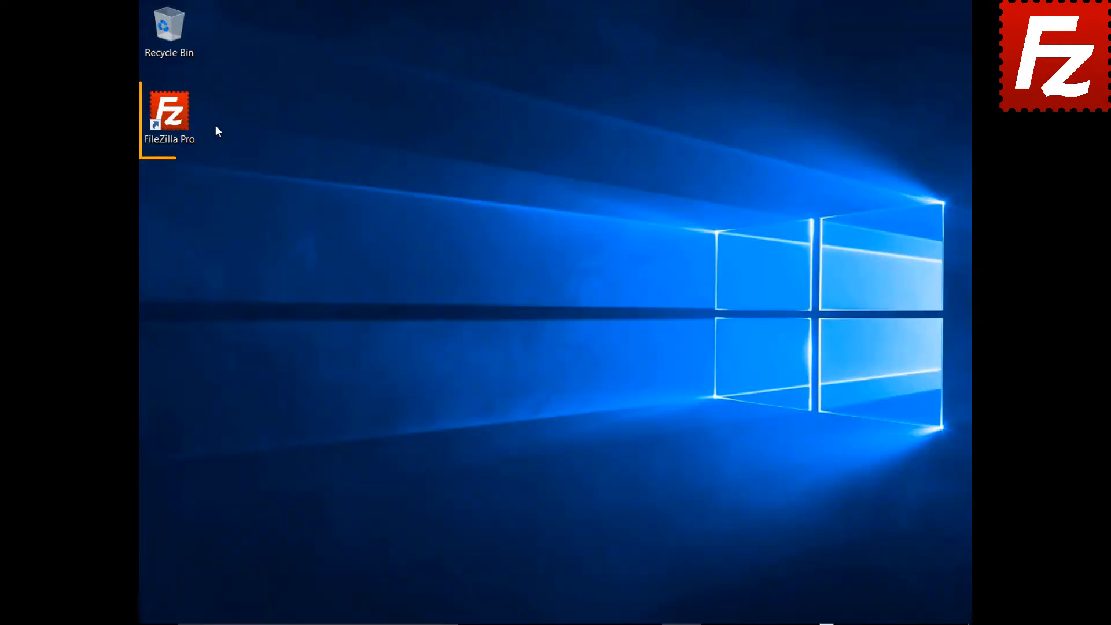
{"action": "double_click", "coordinate": [176, 120]}
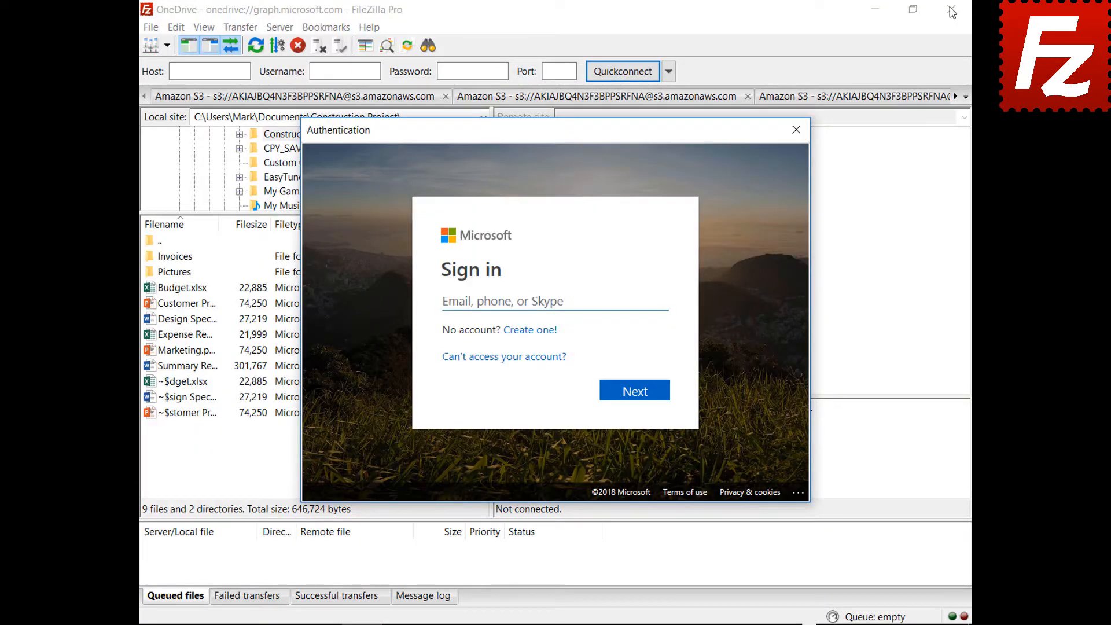
{"action": "key", "text": "ctrl+v"}
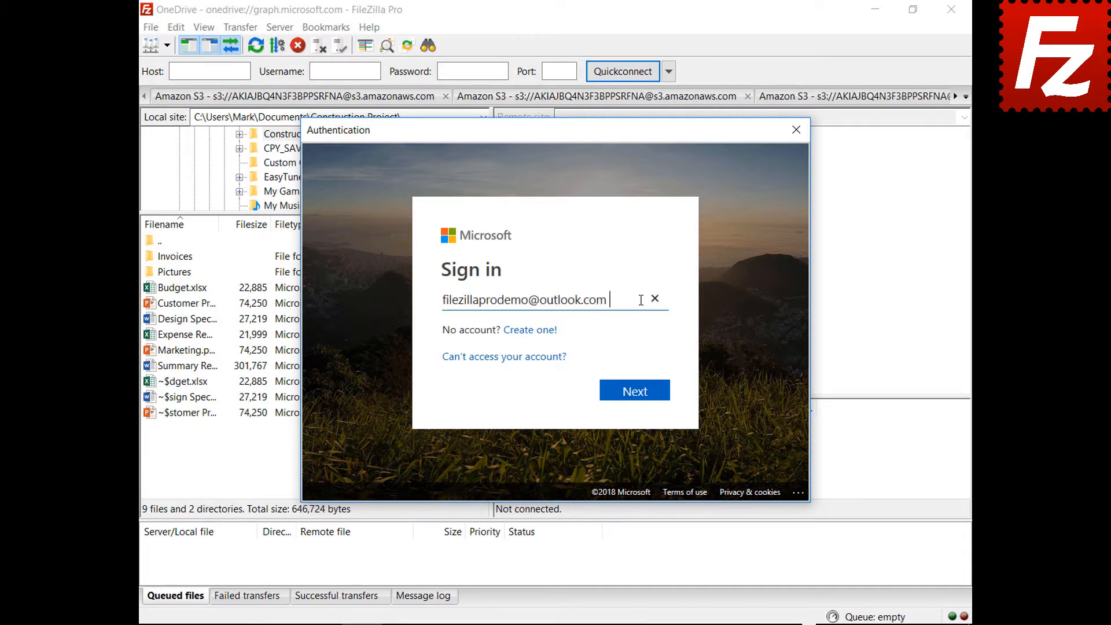
{"action": "left_click", "coordinate": [637, 396]}
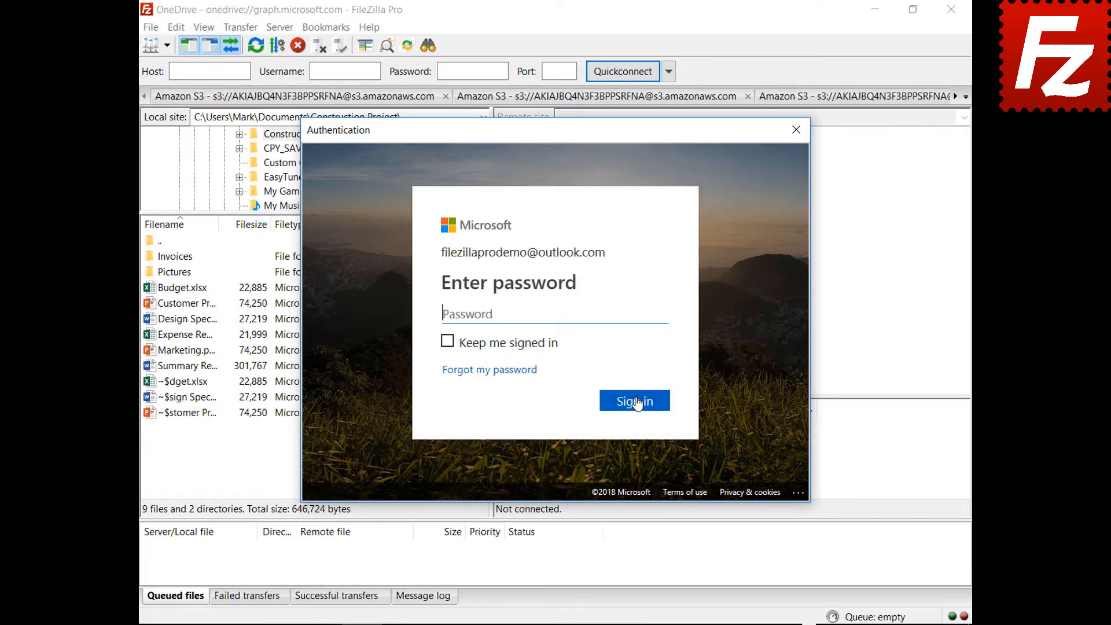
{"action": "key", "text": "ctrl+v"}
{"action": "left_click", "coordinate": [637, 408]}
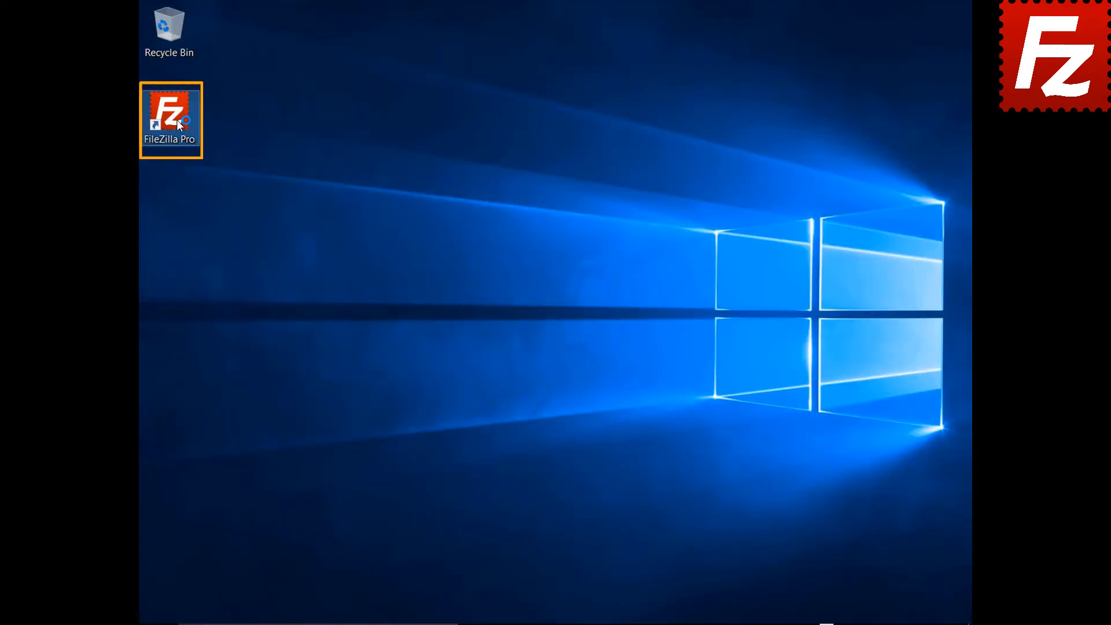
- Relaunch FileZilla and protect saved passwords with a master password, entered twice
{"action": "double_click", "coordinate": [177, 120]}
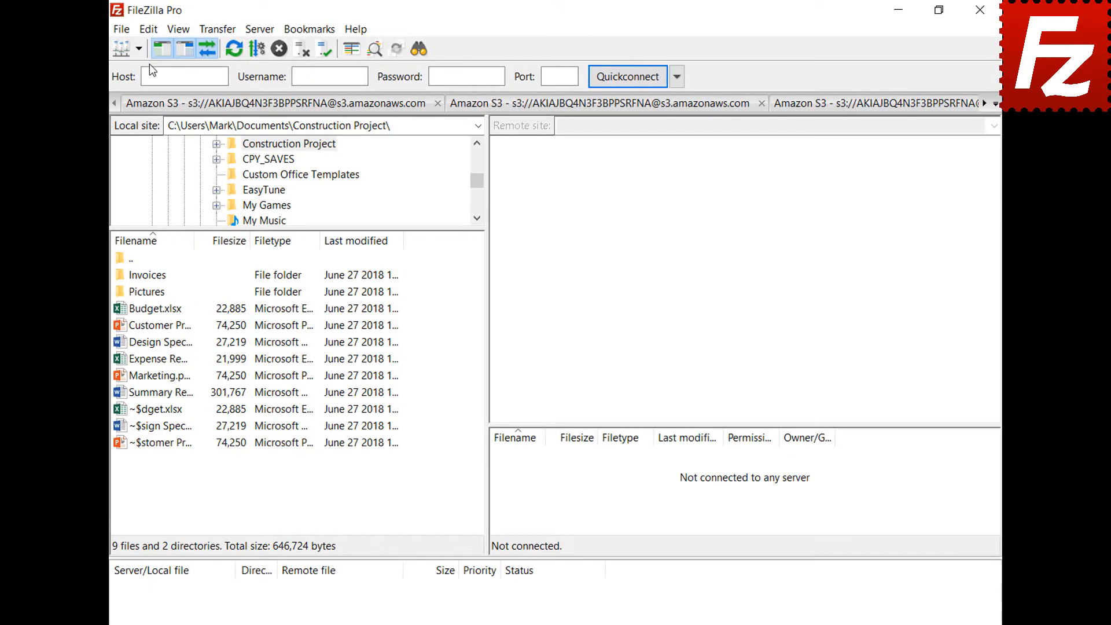
{"action": "left_click", "coordinate": [148, 29]}
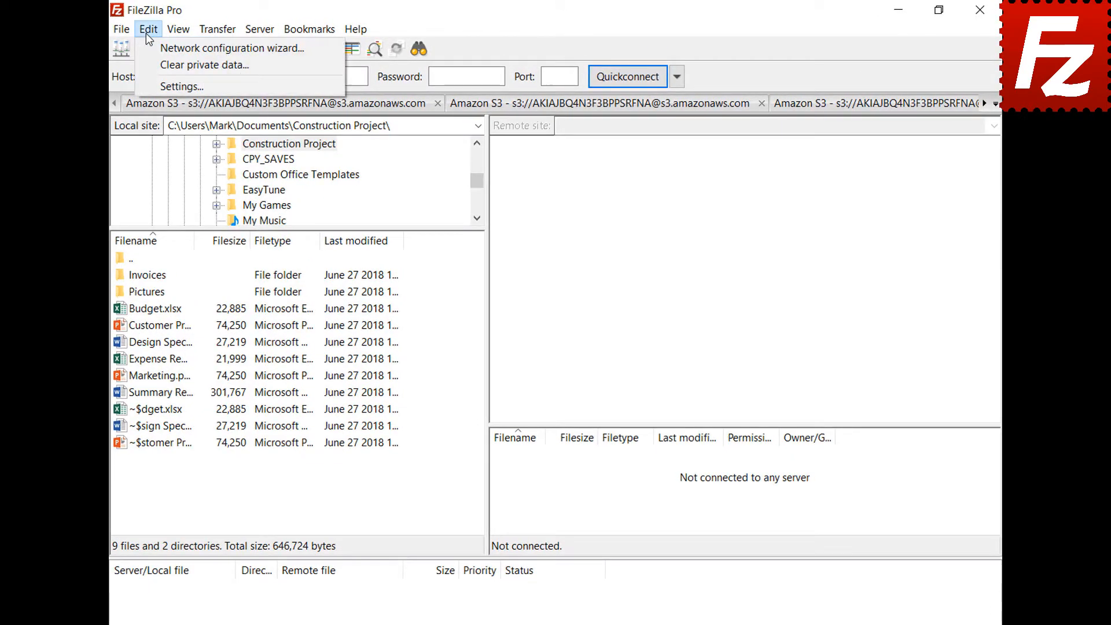
{"action": "left_click", "coordinate": [156, 86]}
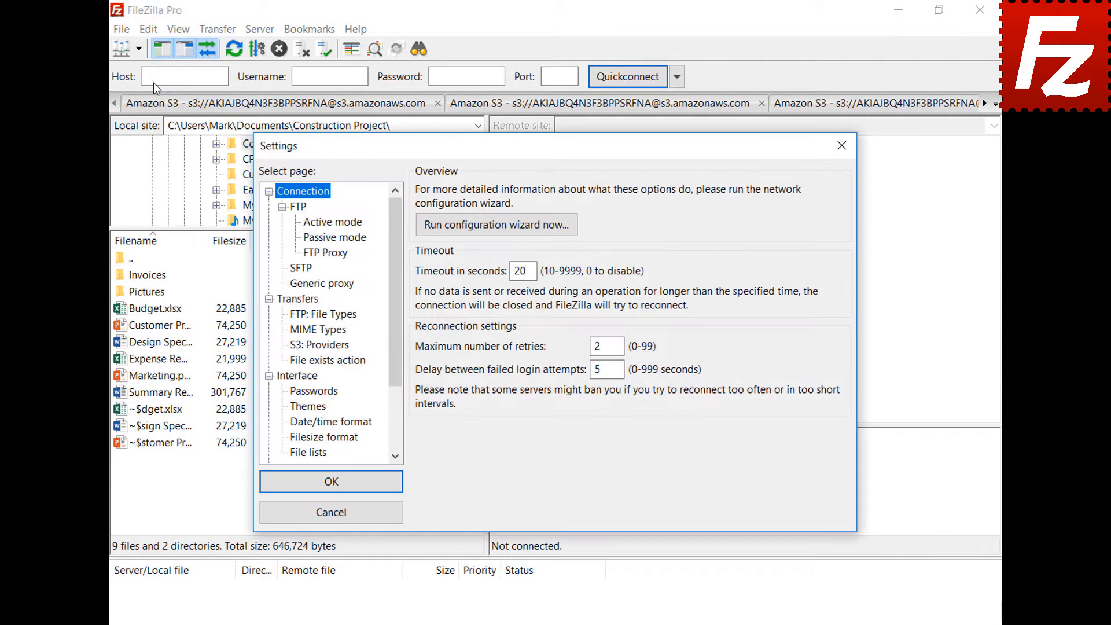
{"action": "left_click", "coordinate": [291, 394]}
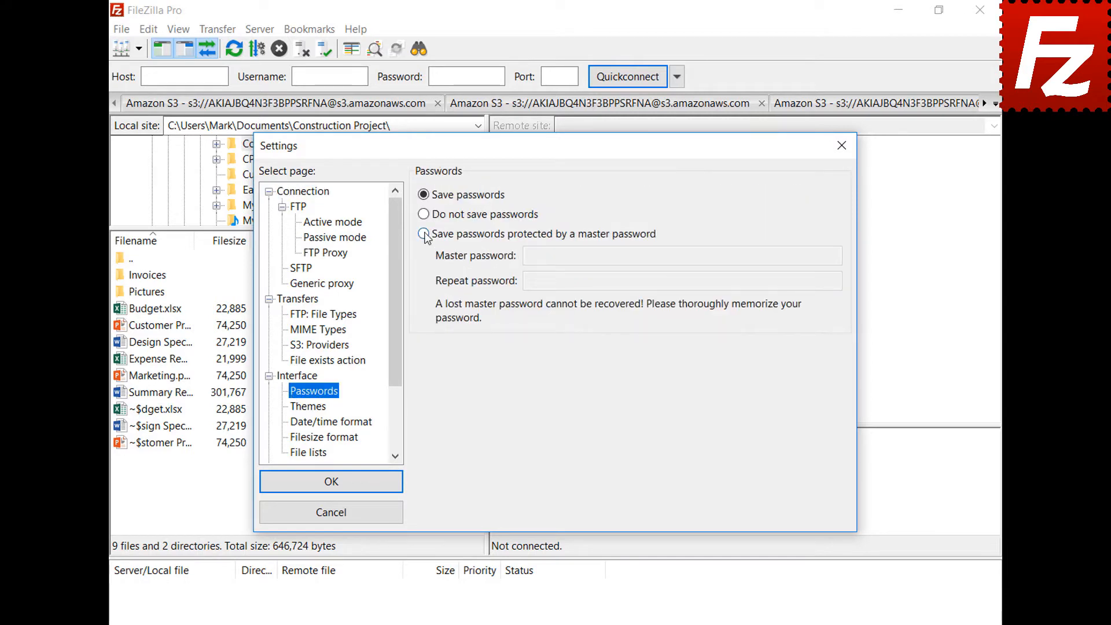
{"action": "left_click", "coordinate": [424, 233]}
{"action": "left_click", "coordinate": [811, 255]}
{"action": "key", "text": "ctrl+v"}
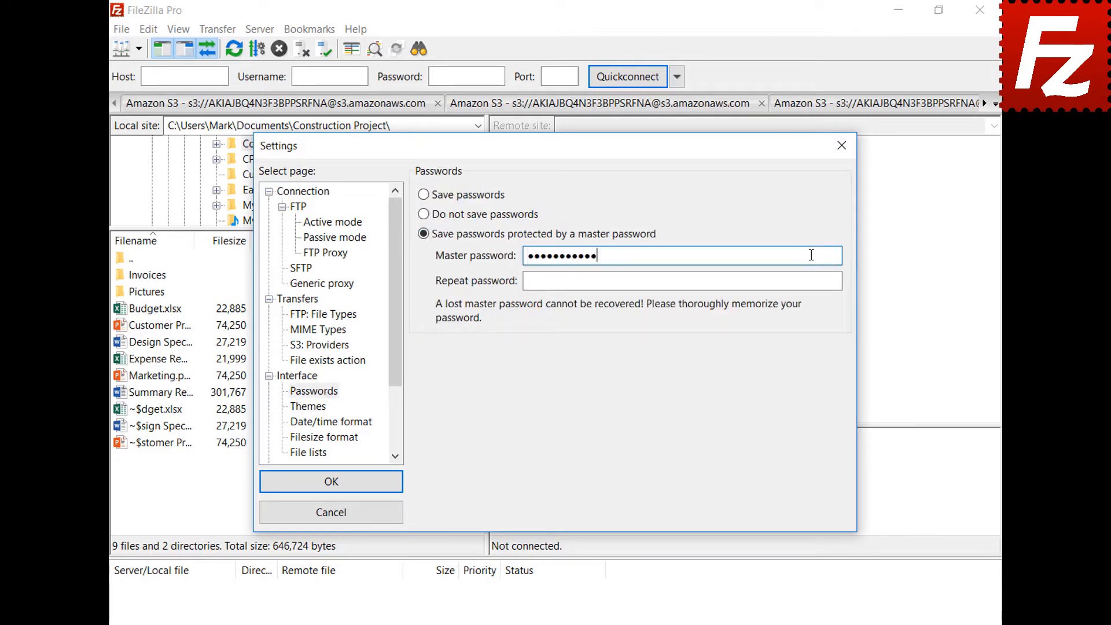
{"action": "left_click", "coordinate": [834, 281]}
{"action": "key", "text": "ctrl+v"}
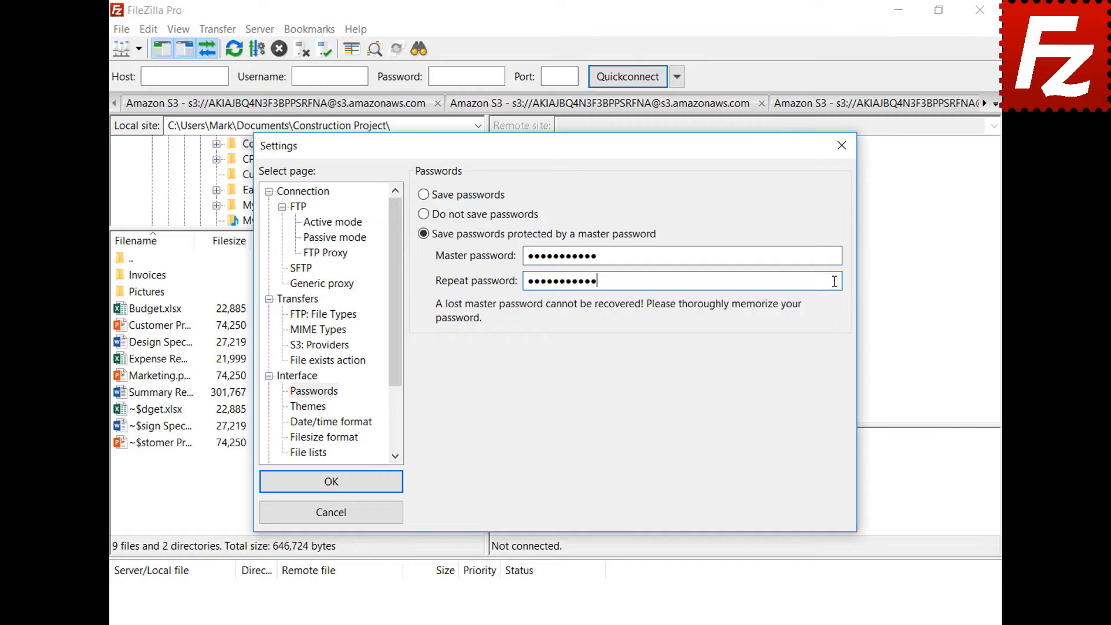
{"action": "left_click", "coordinate": [330, 485]}
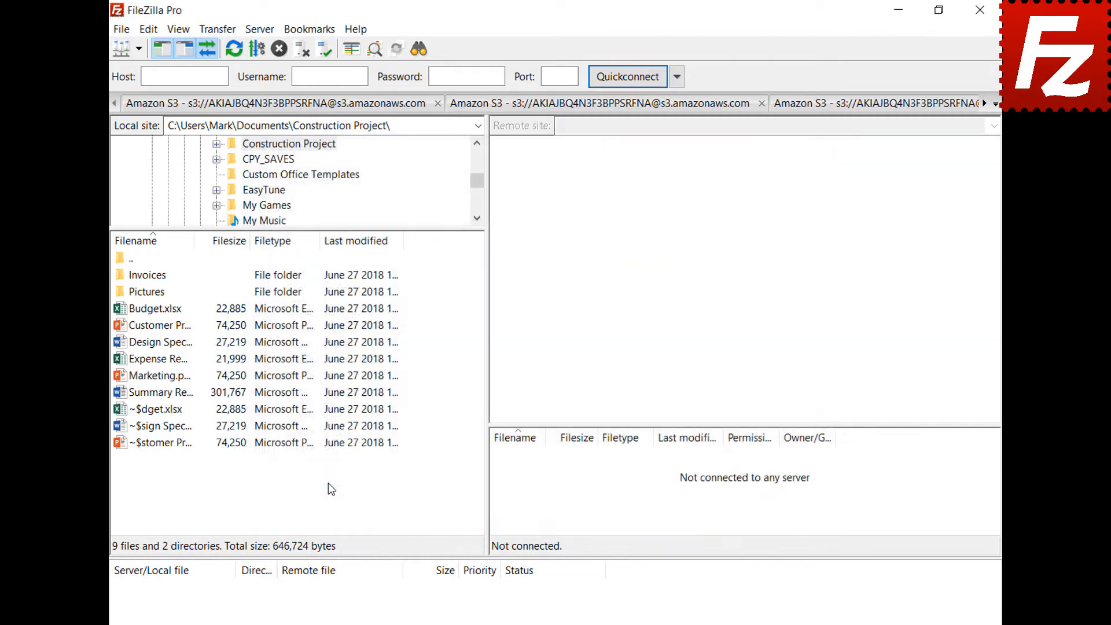
- Connect to the saved OneDrive site, authorize it with the Microsoft account sign-in, then close FileZilla
{"action": "left_click", "coordinate": [138, 48]}
{"action": "left_click", "coordinate": [139, 70]}
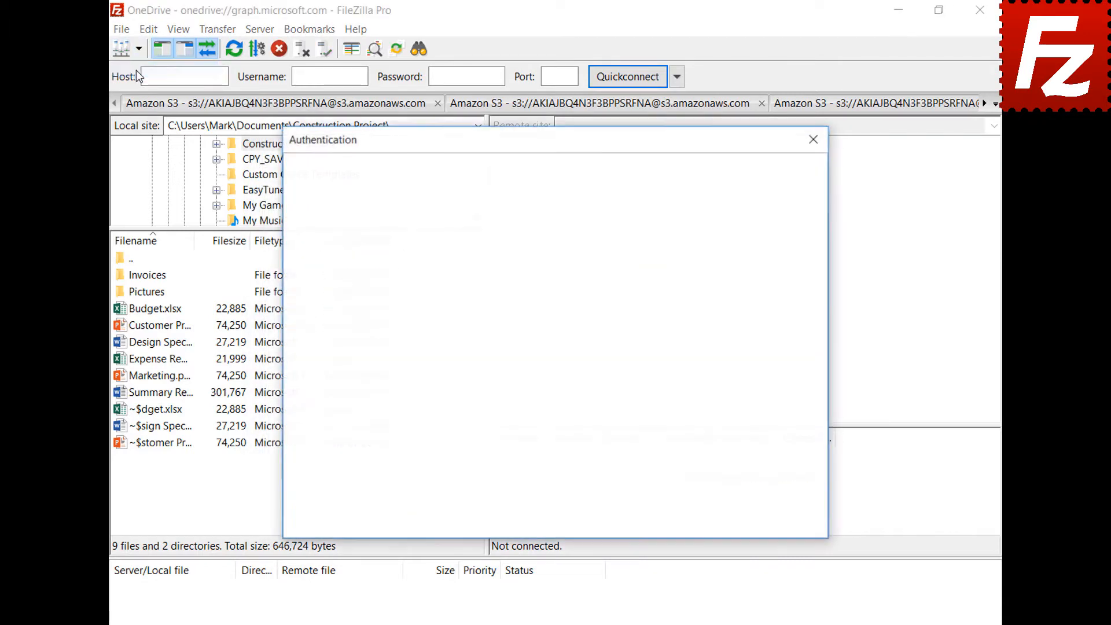
{"action": "key", "text": "ctrl+v"}
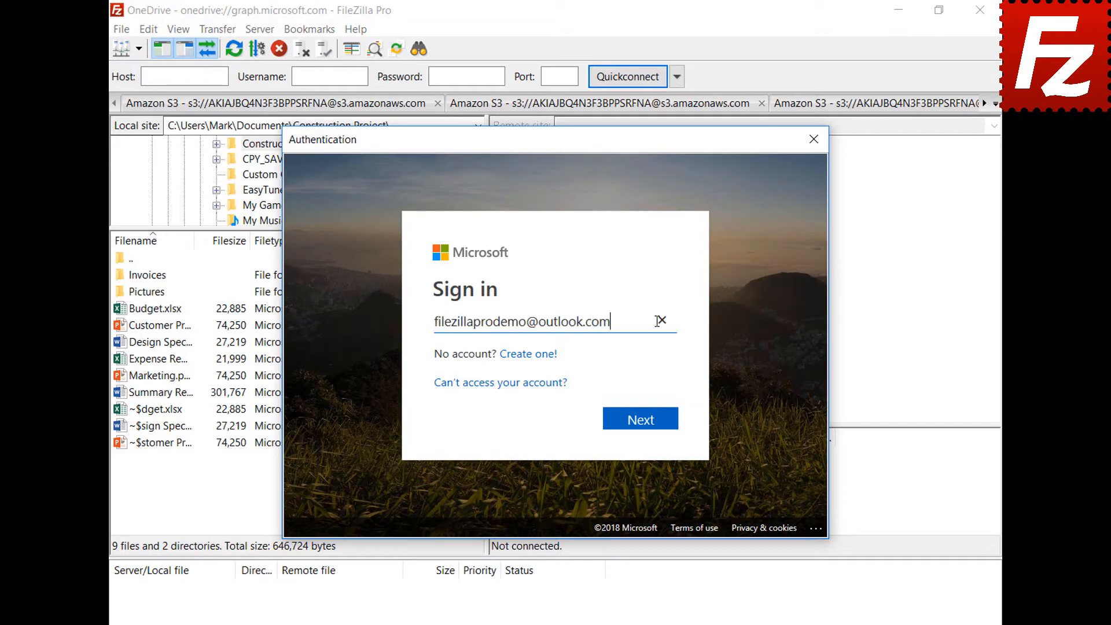
{"action": "left_click", "coordinate": [642, 420]}
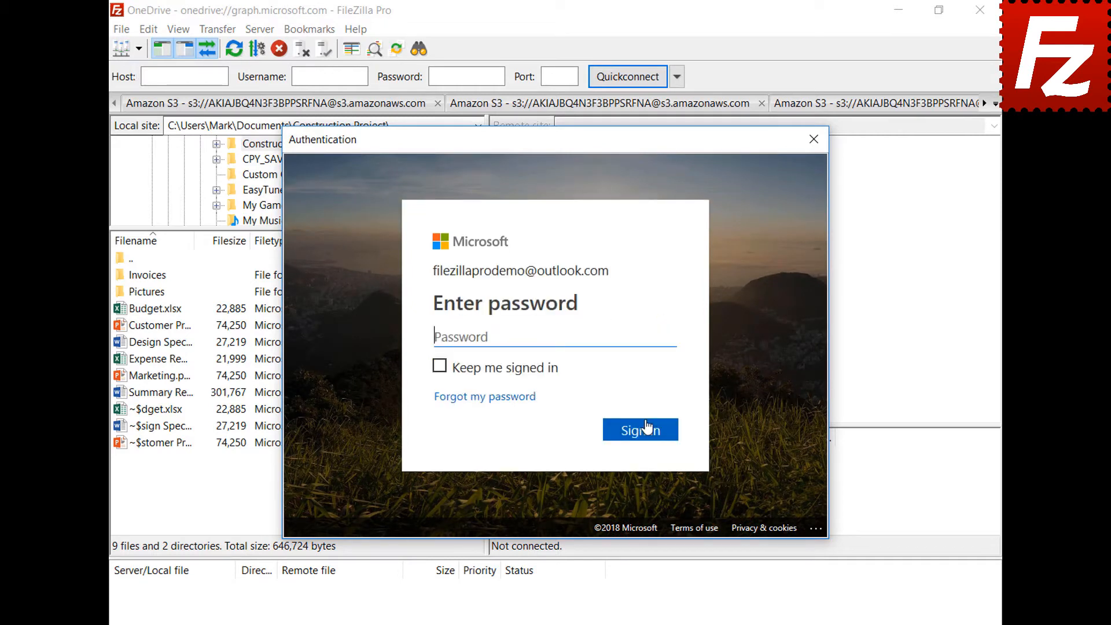
{"action": "key", "text": "ctrl+v"}
{"action": "left_click", "coordinate": [644, 437]}
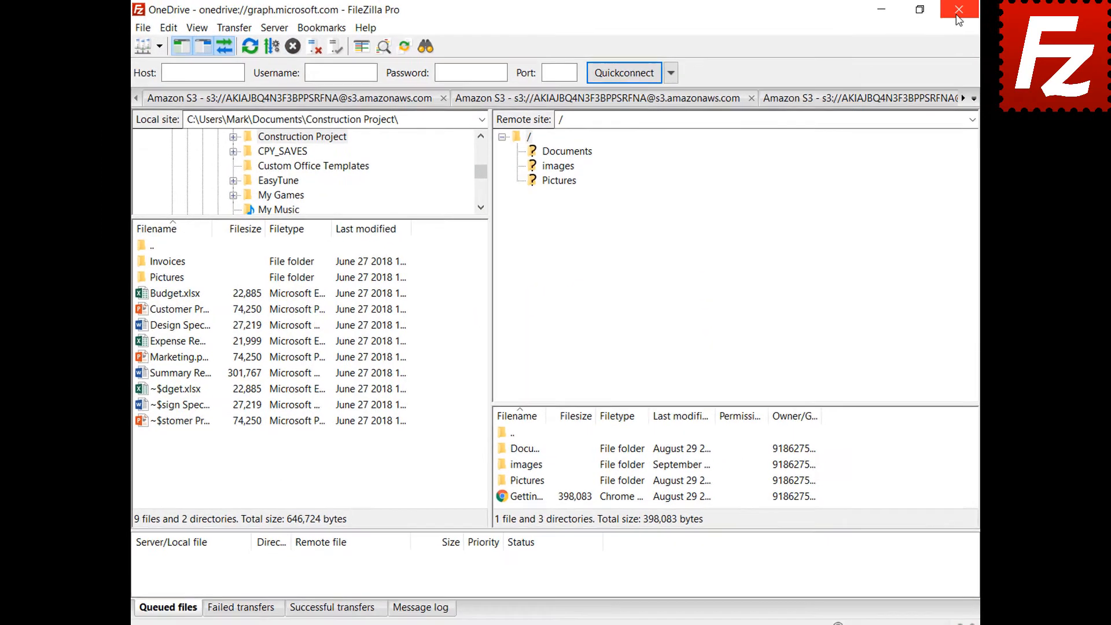
{"action": "left_click", "coordinate": [957, 13]}
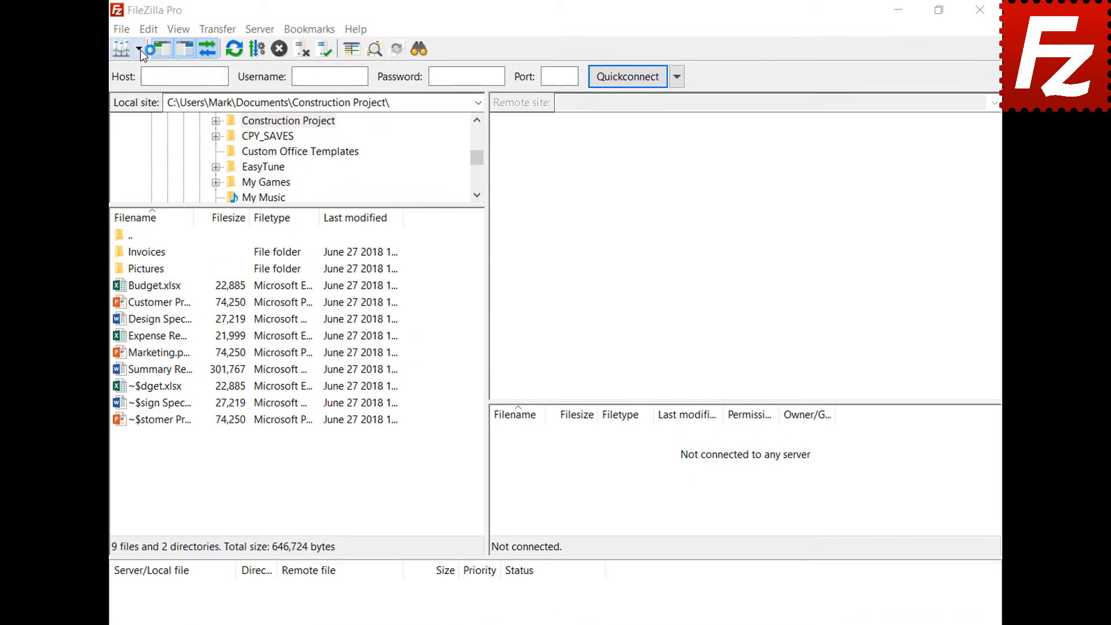
{"action": "left_click", "coordinate": [139, 48]}
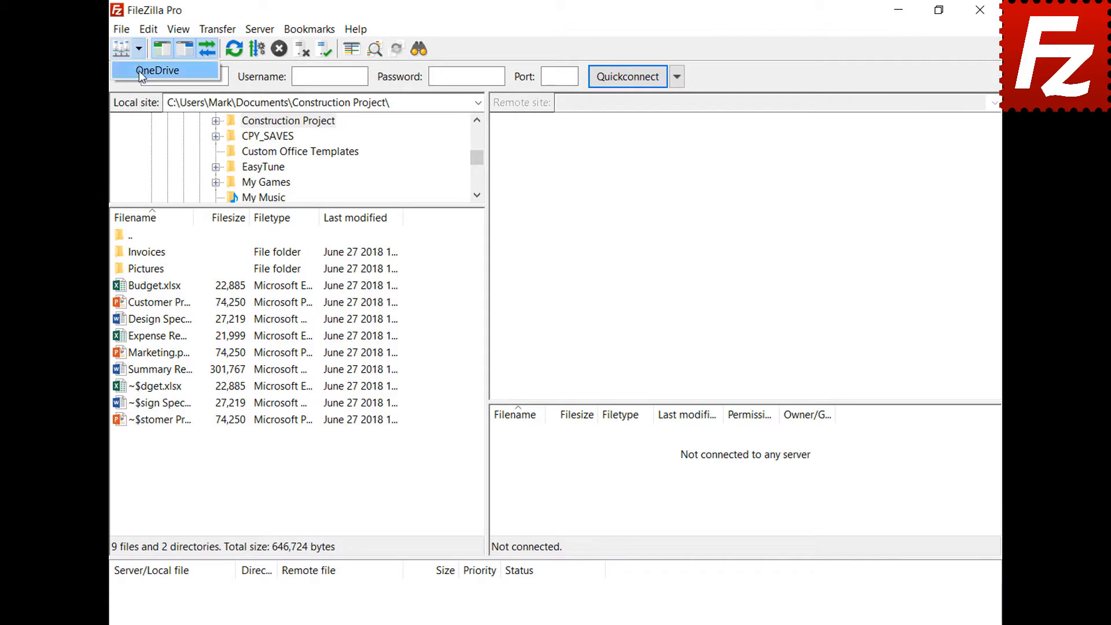
- Reconnect to the saved OneDrive site, unlocking its stored token with the master password
{"action": "left_click", "coordinate": [139, 70]}
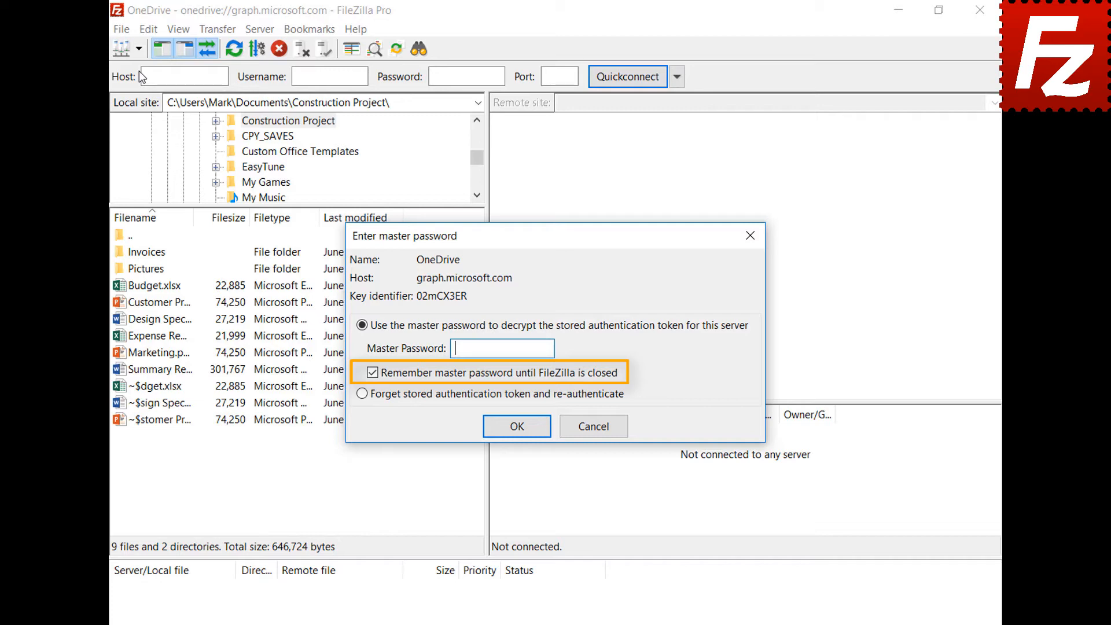
{"action": "key", "text": "ctrl+v"}
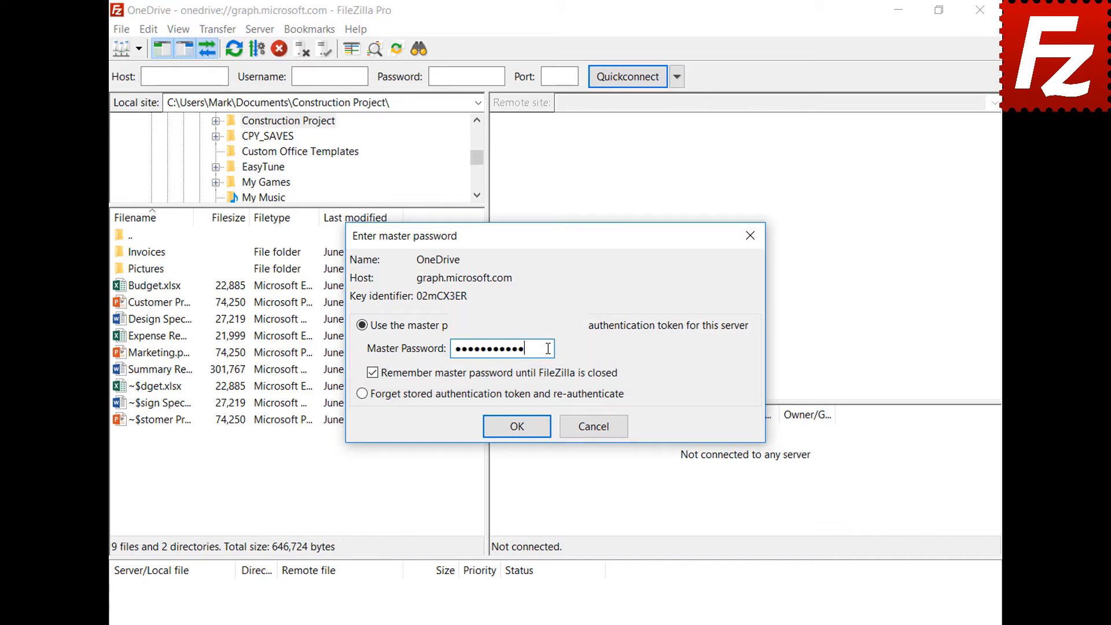
{"action": "left_click", "coordinate": [515, 426]}
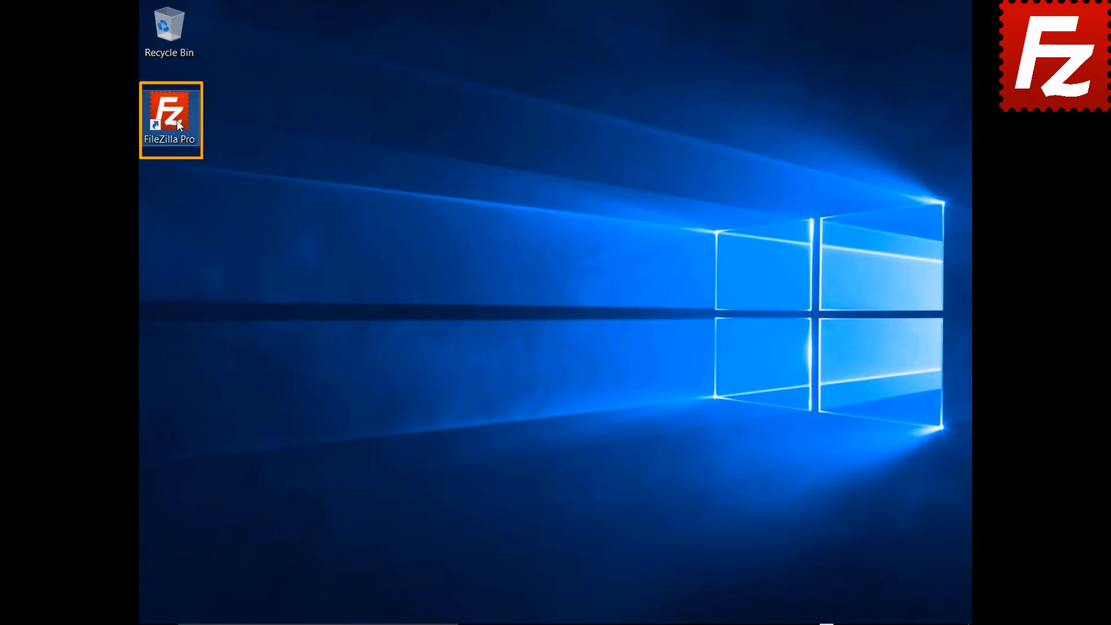
- Launch FileZilla Pro and add a new Site Manager entry named 'B2'
{"action": "double_click", "coordinate": [169, 113]}
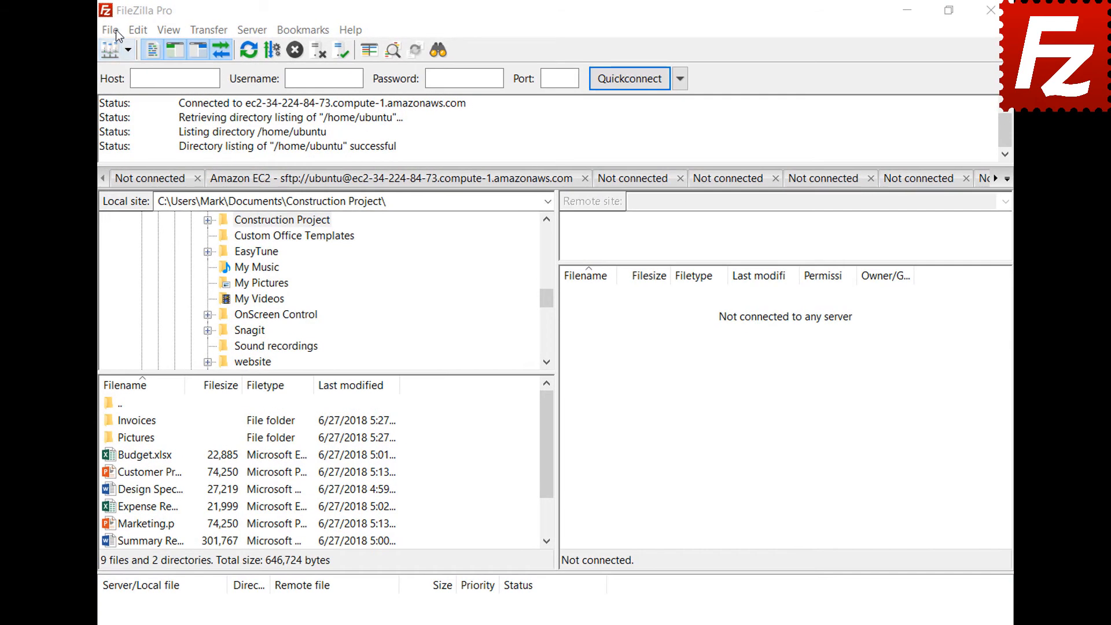
{"action": "left_click", "coordinate": [110, 29]}
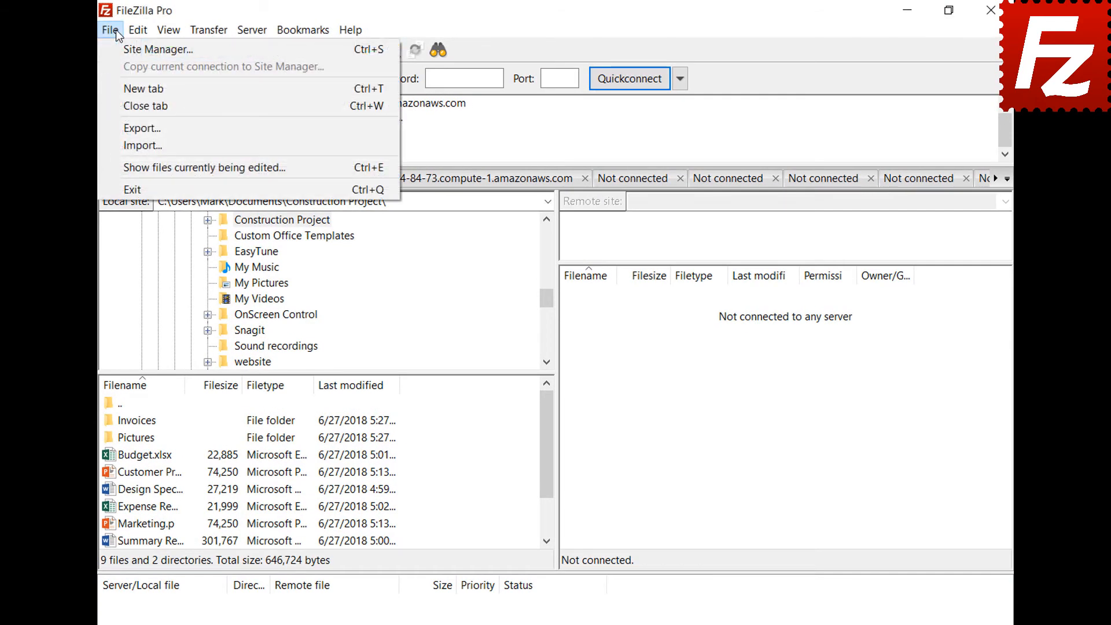
{"action": "left_click", "coordinate": [122, 47]}
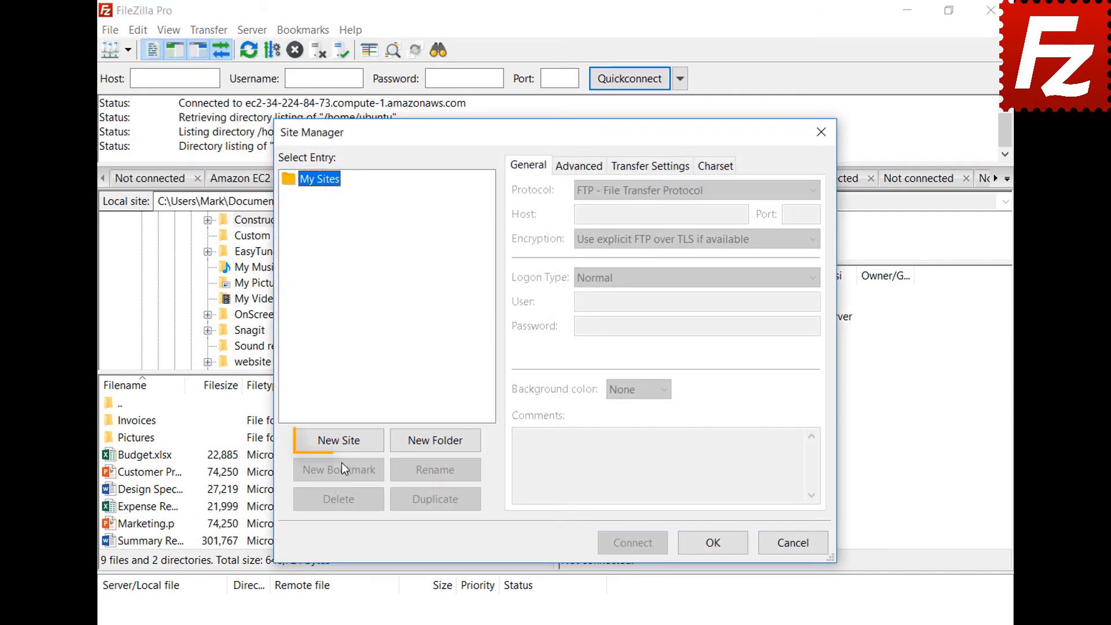
{"action": "left_click", "coordinate": [341, 443]}
{"action": "type", "text": "B2"}
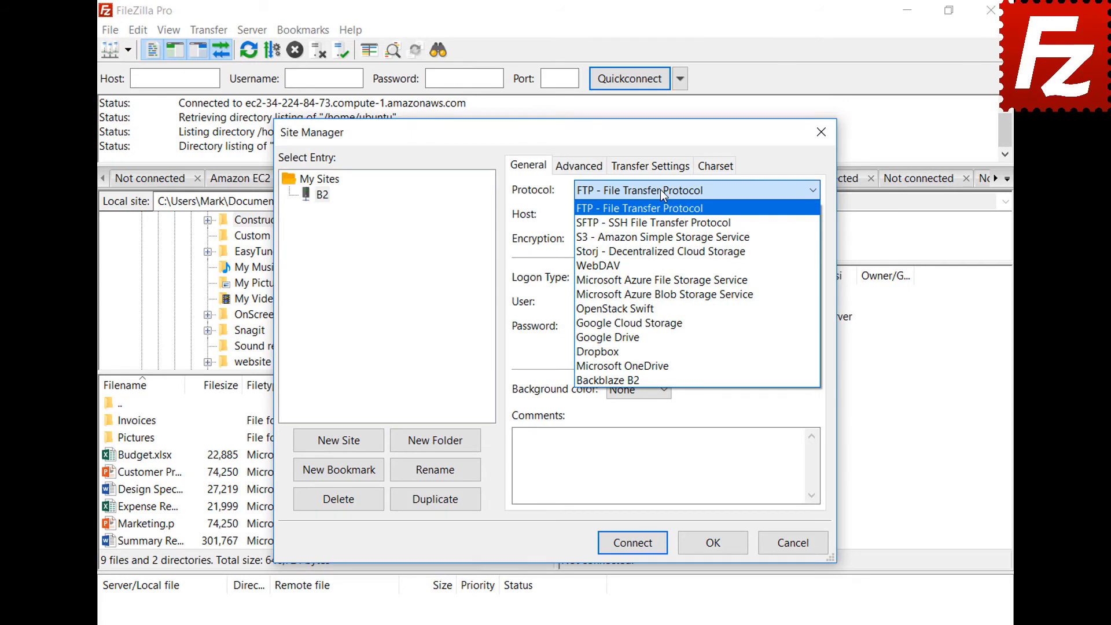
- Set the B2 site to Backblaze B2 with the account ID and application key, and connect
{"action": "left_click", "coordinate": [659, 379]}
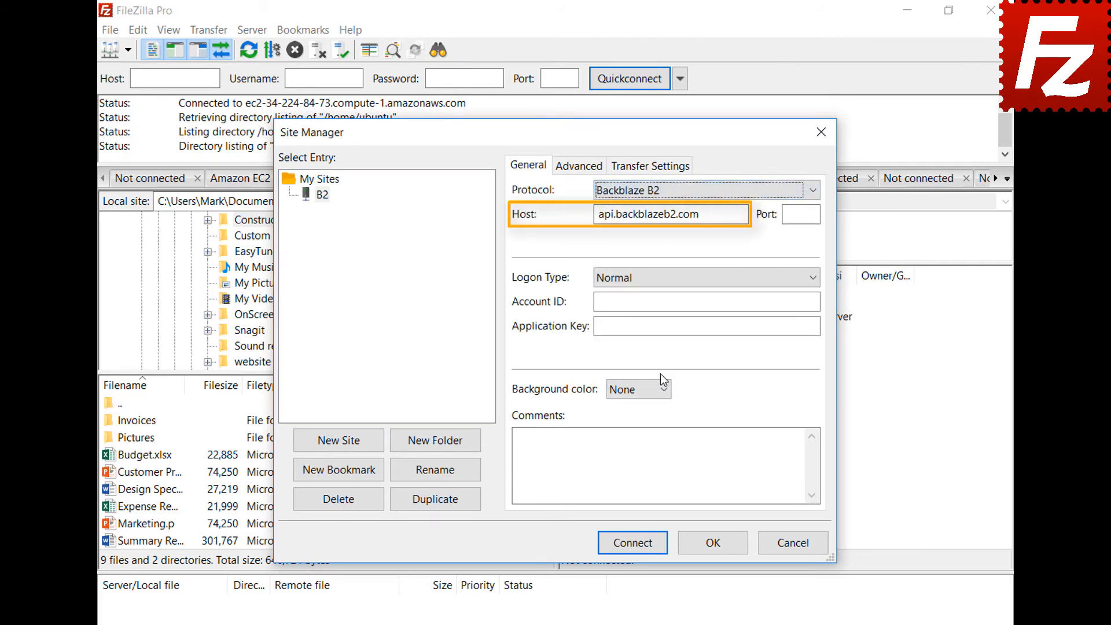
{"action": "left_click", "coordinate": [817, 300]}
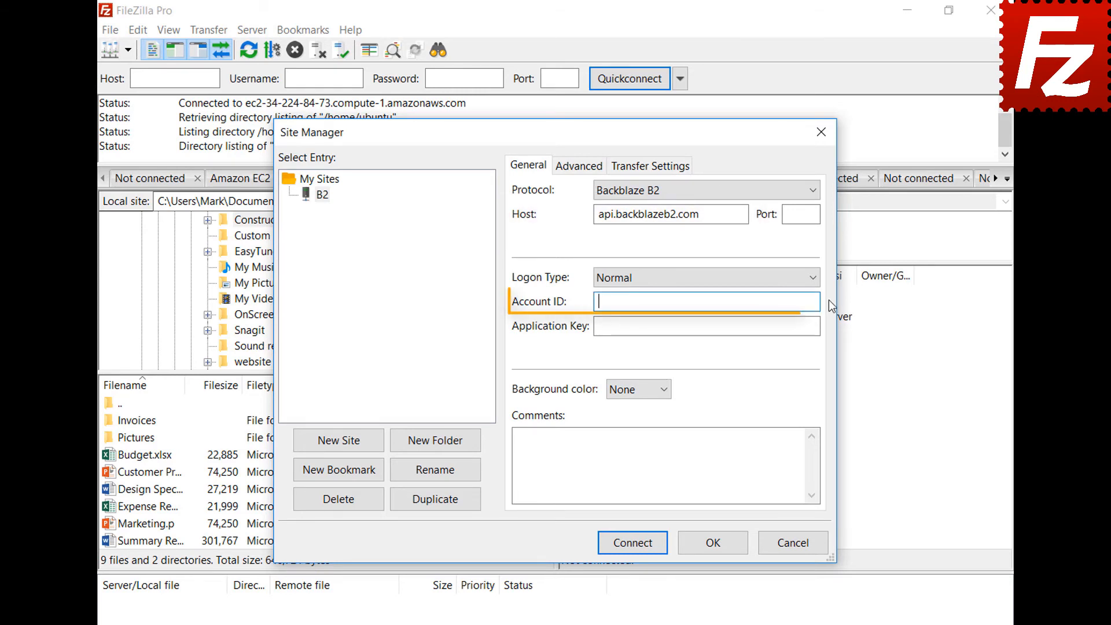
{"action": "type", "text": "17939b0a698e"}
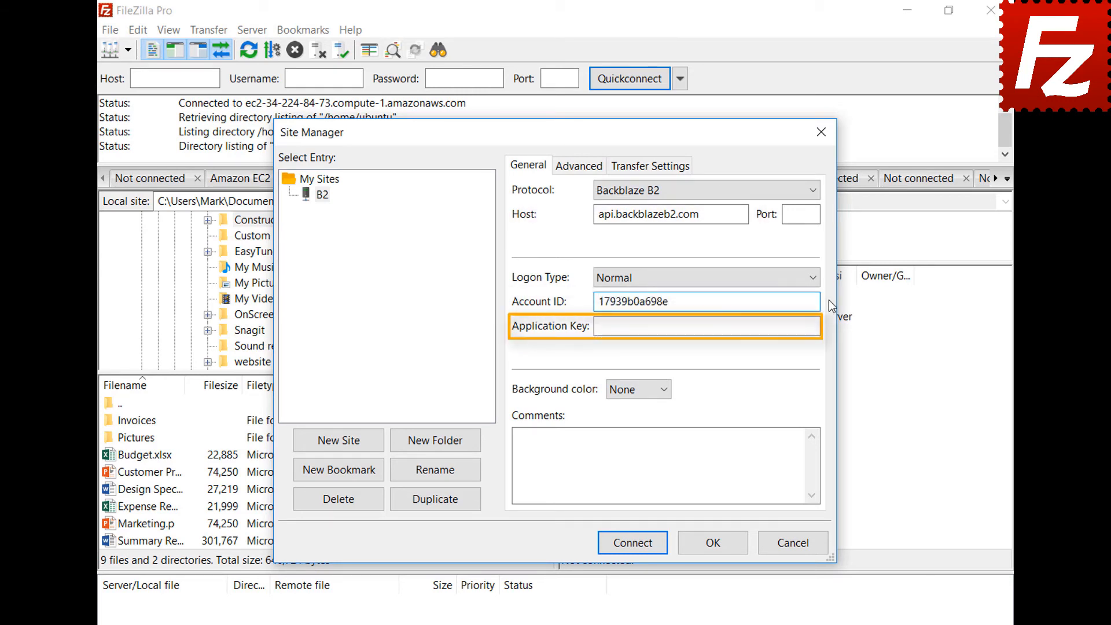
{"action": "key", "text": "Tab"}
{"action": "key", "text": "ctrl+v"}
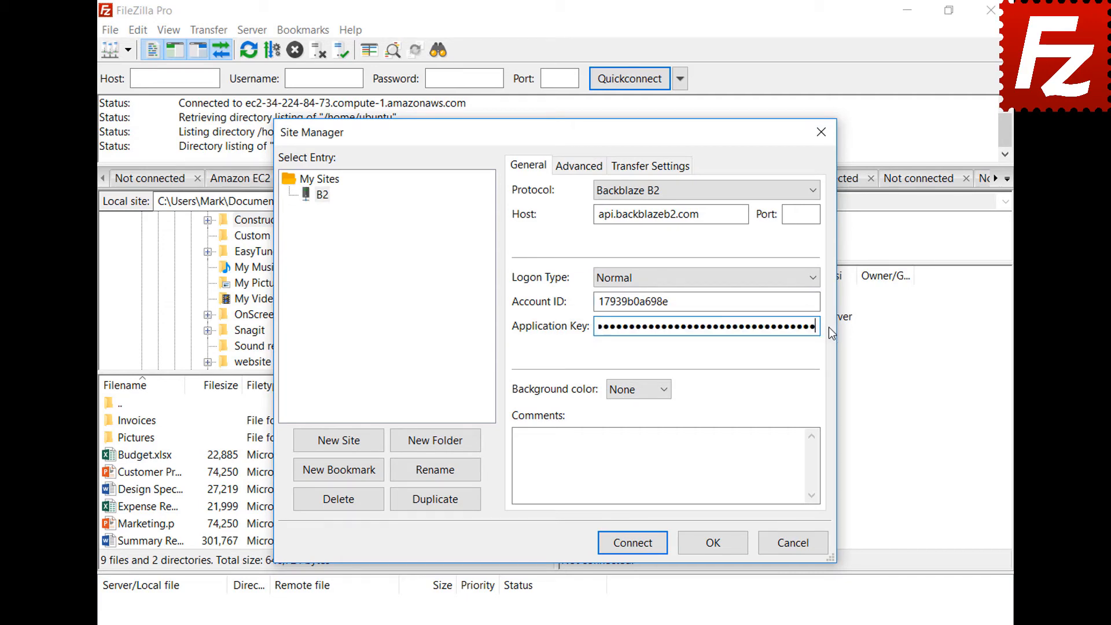
{"action": "left_click", "coordinate": [638, 550]}
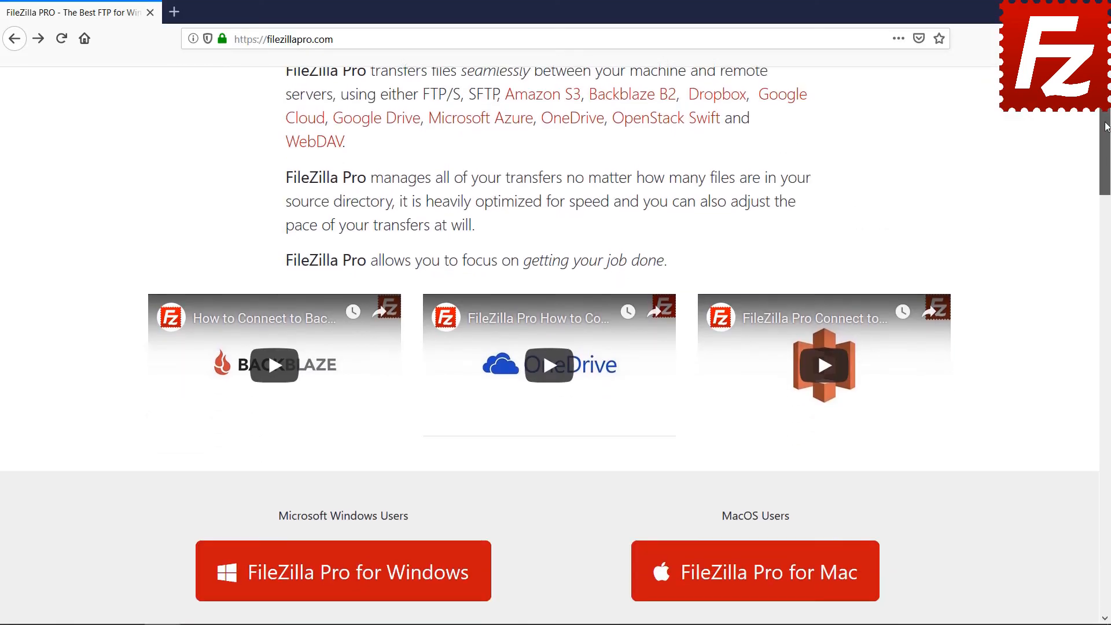
- Open the checkout for FileZilla Pro 3.39.0 at $19.99 and scroll to the billing and payment forms
{"action": "scroll", "coordinate": [347, 376], "scroll_direction": "down", "scroll_amount": 4}
{"action": "left_click", "coordinate": [347, 377]}
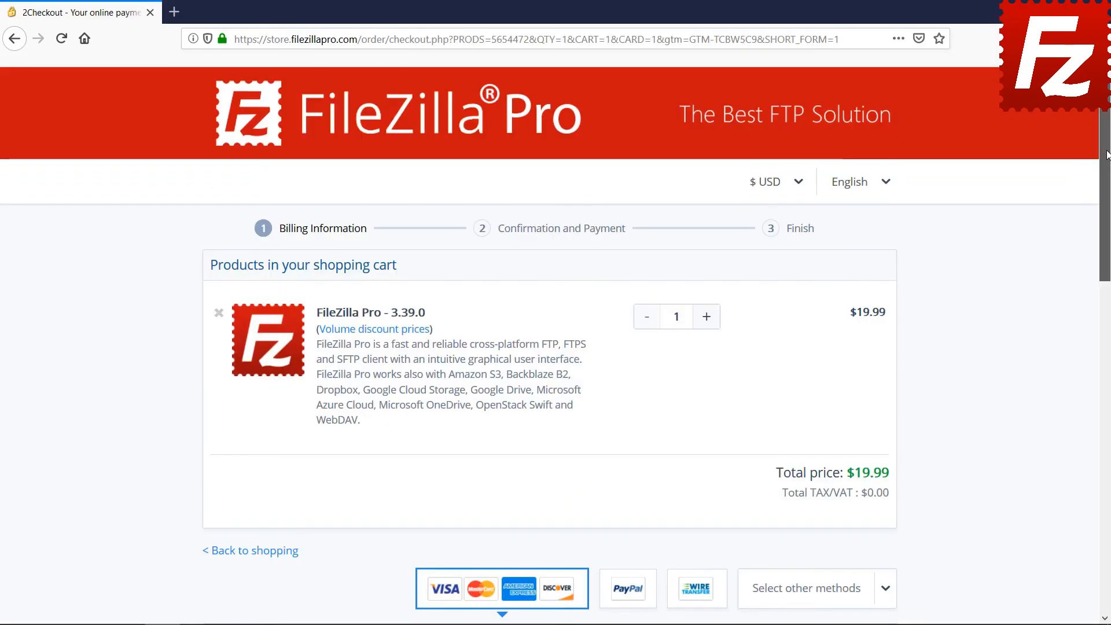
{"action": "left_click_drag", "start_coordinate": [1107, 155], "coordinate": [1108, 401]}
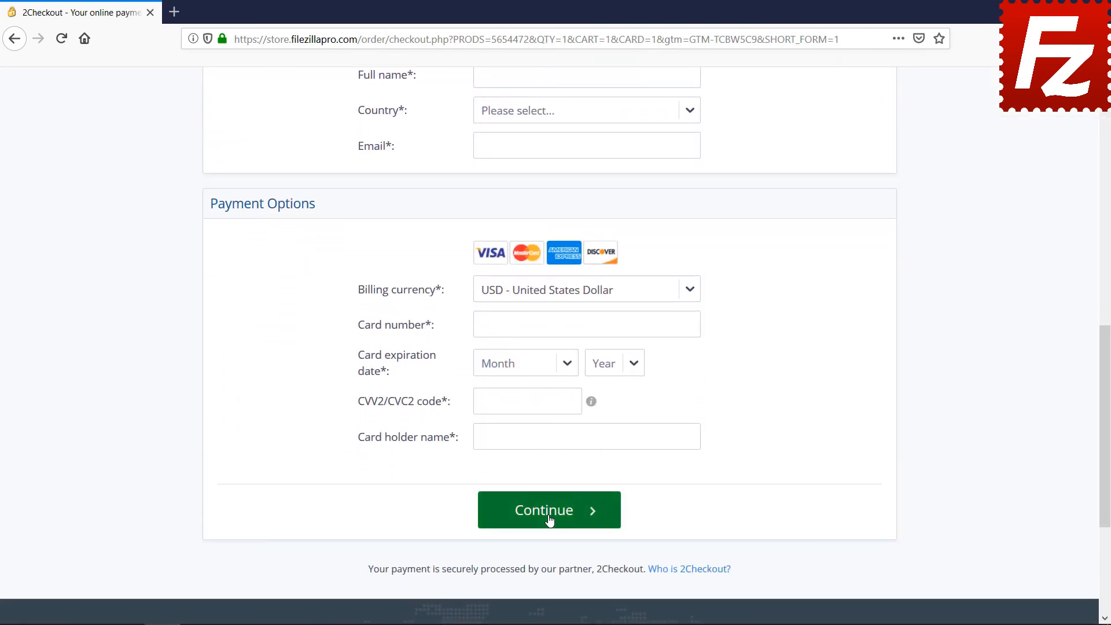